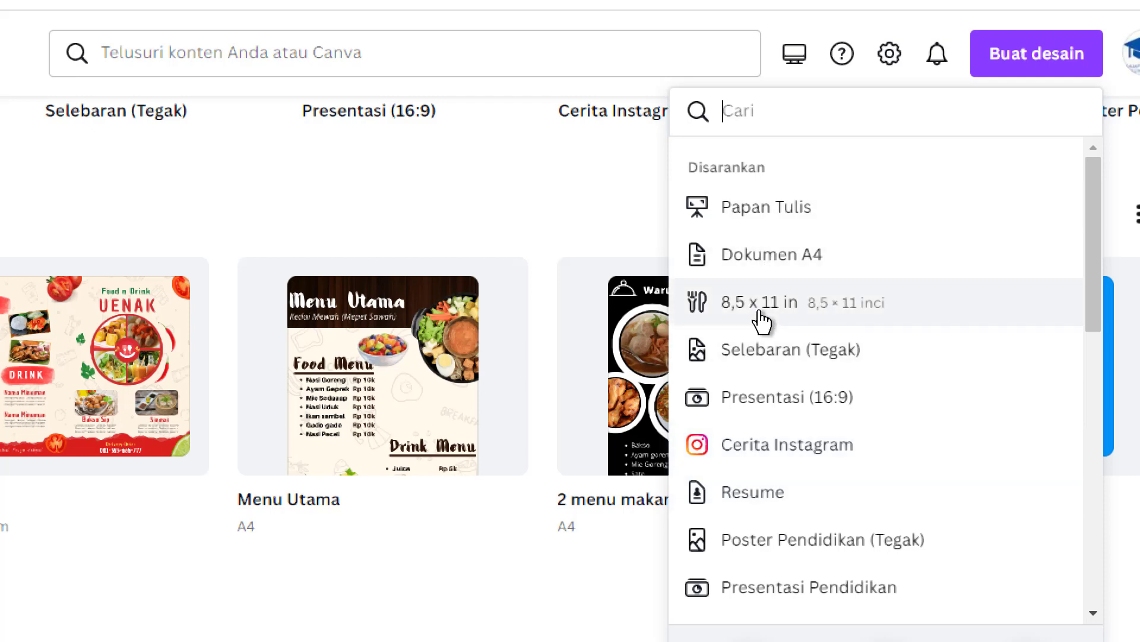
Create an A4 document and resize it to a custom 297 × 210 mm landscape format
click(819, 273)
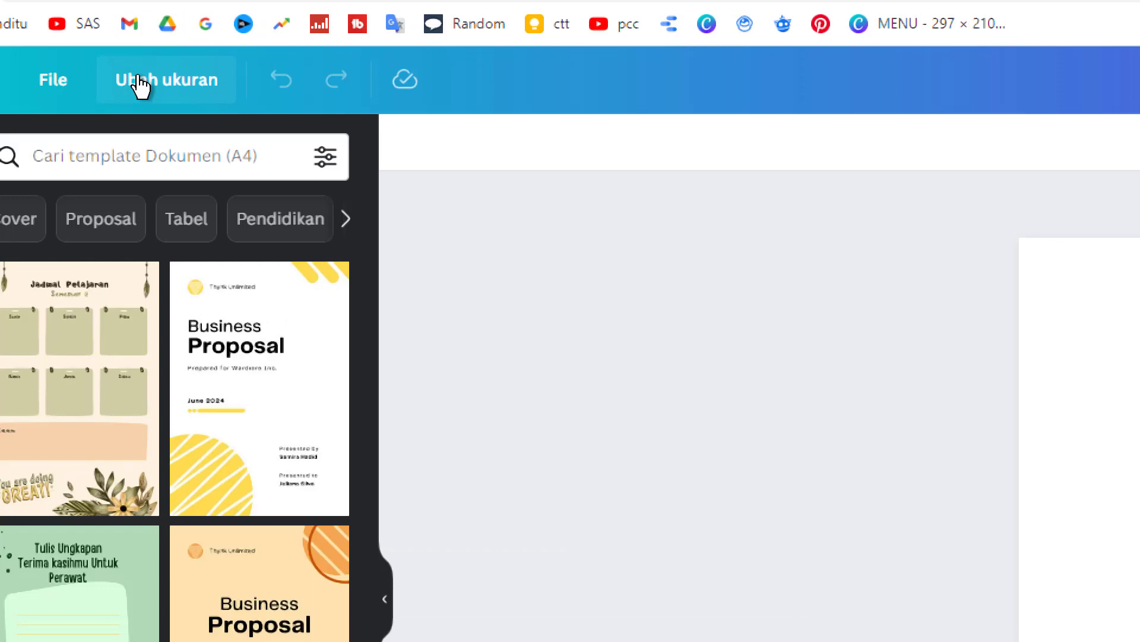
click(138, 83)
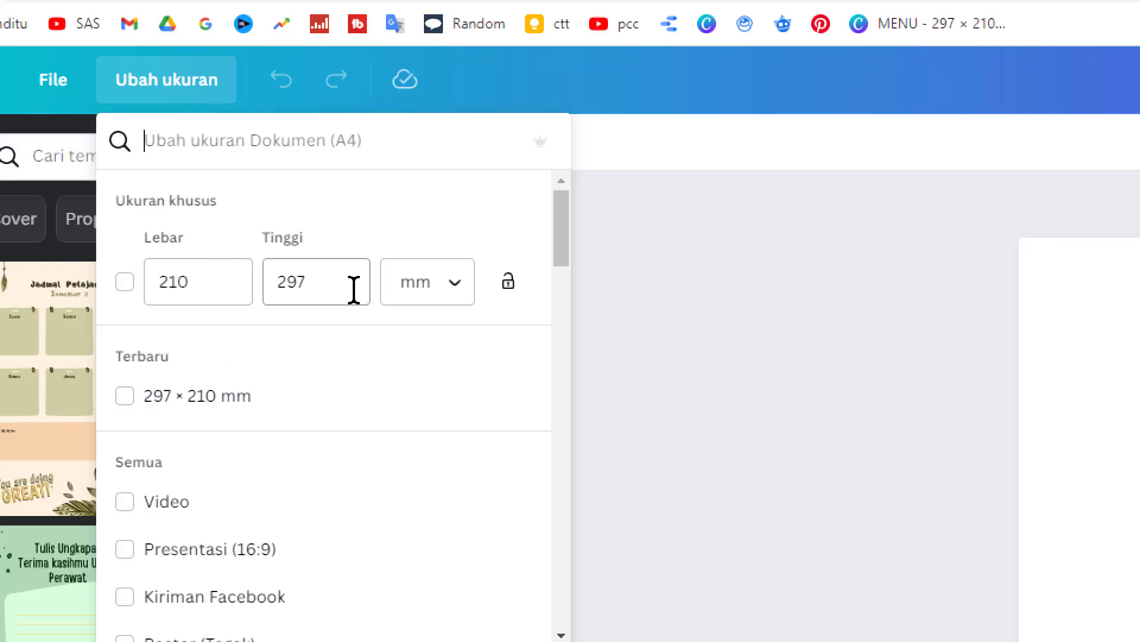
click(149, 289)
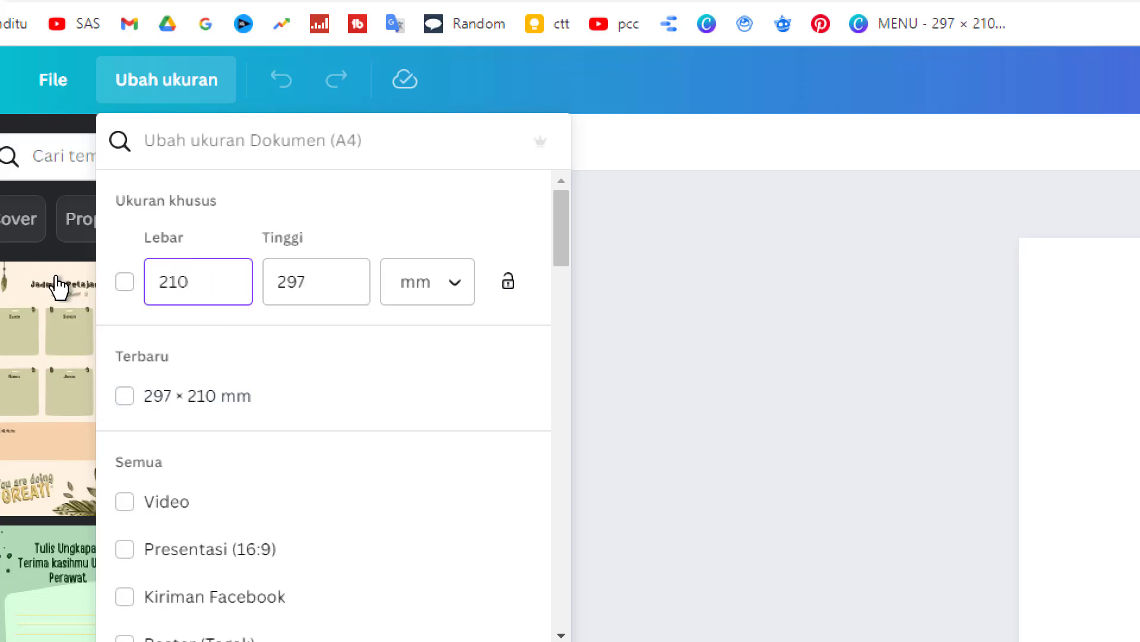
text(297)
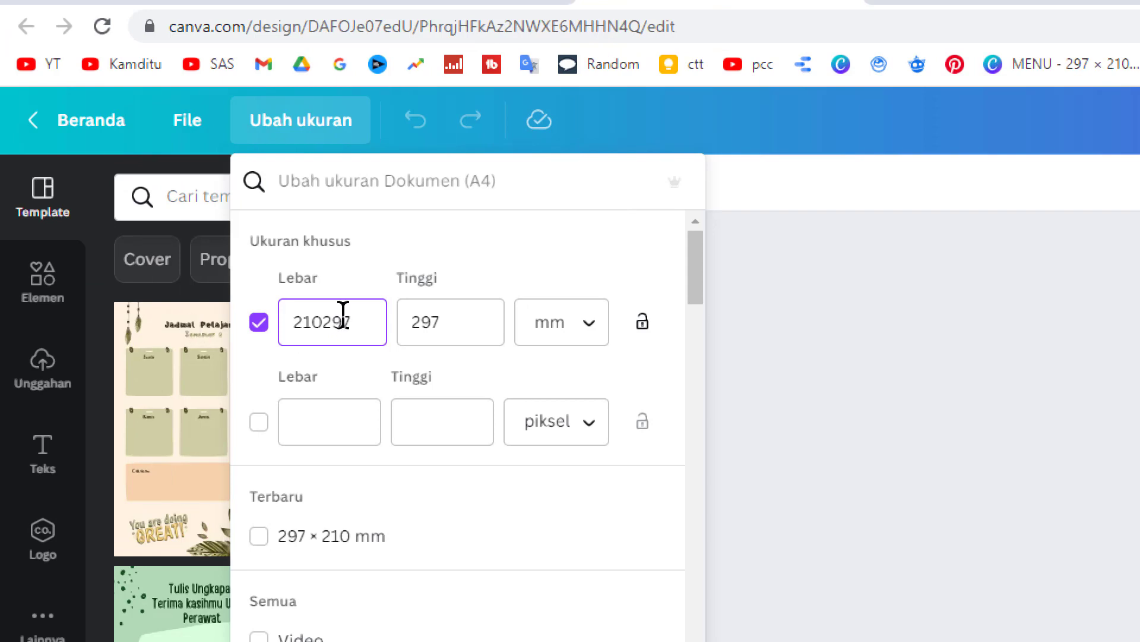
drag(322, 316, 268, 321)
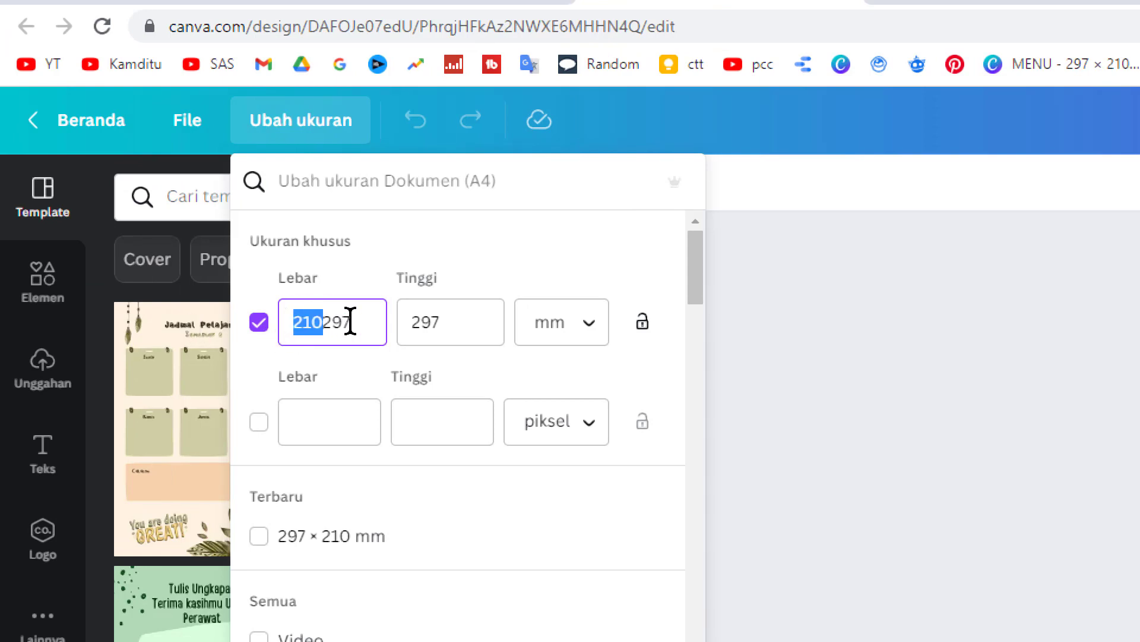
key(BackSpace)
key(Tab)
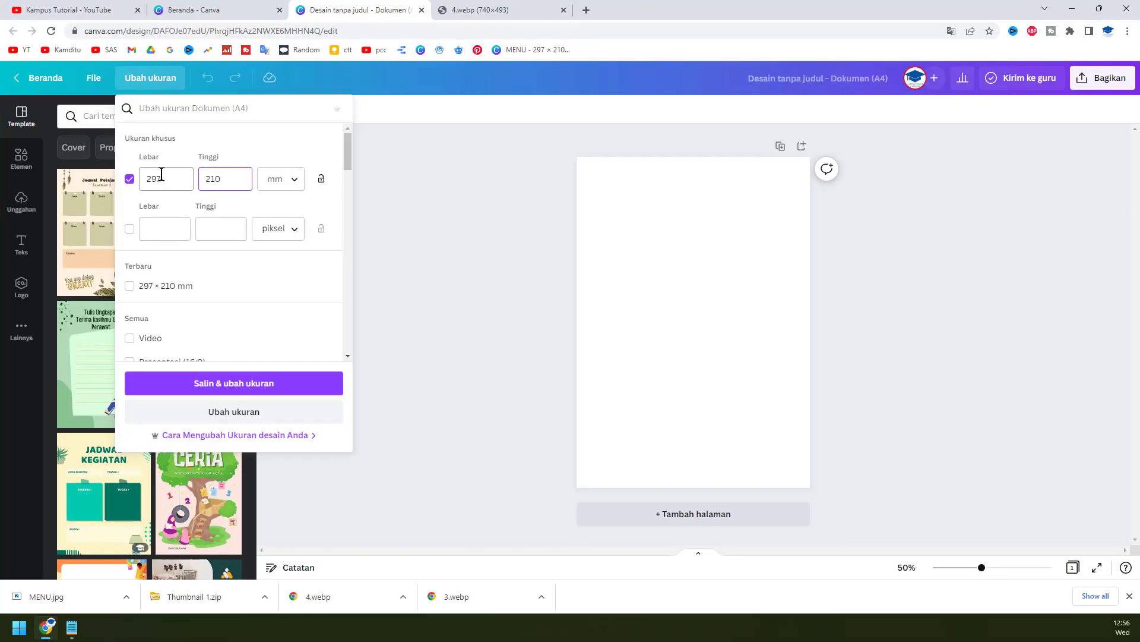
click(242, 415)
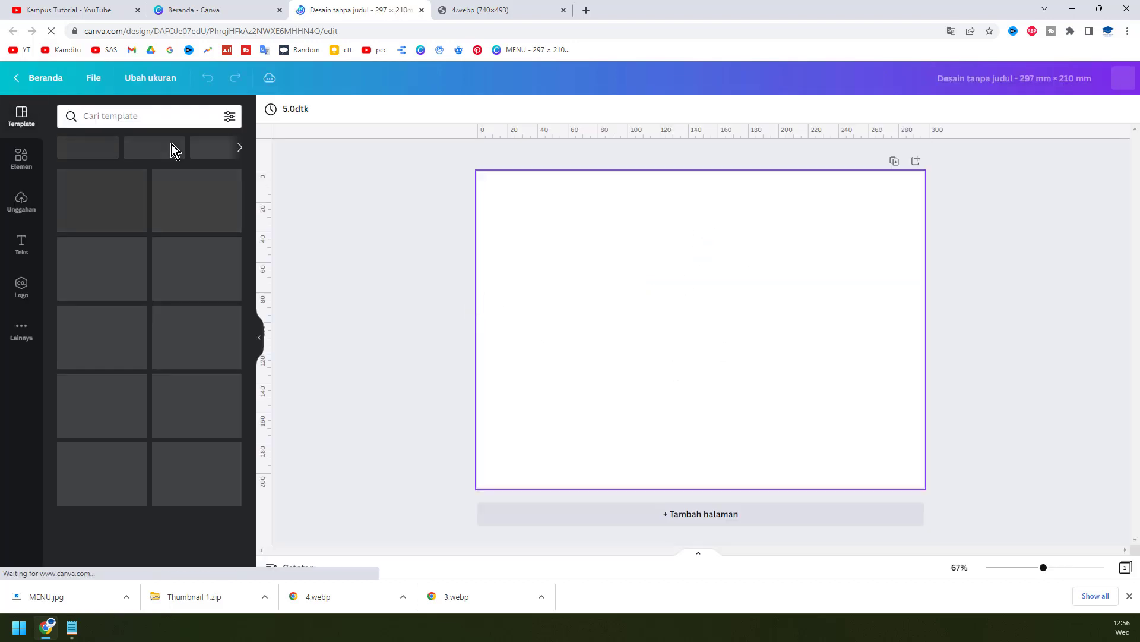
Place a vertical ruler guide down the middle of the page to split it into two equal halves
click(92, 83)
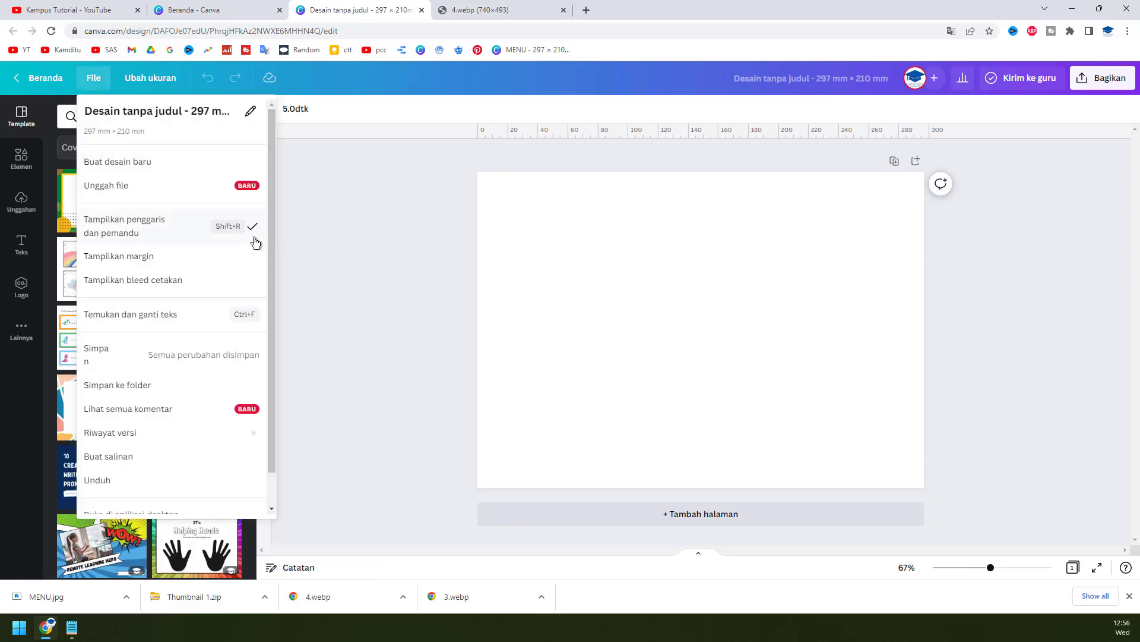
click(395, 232)
drag(265, 252, 701, 299)
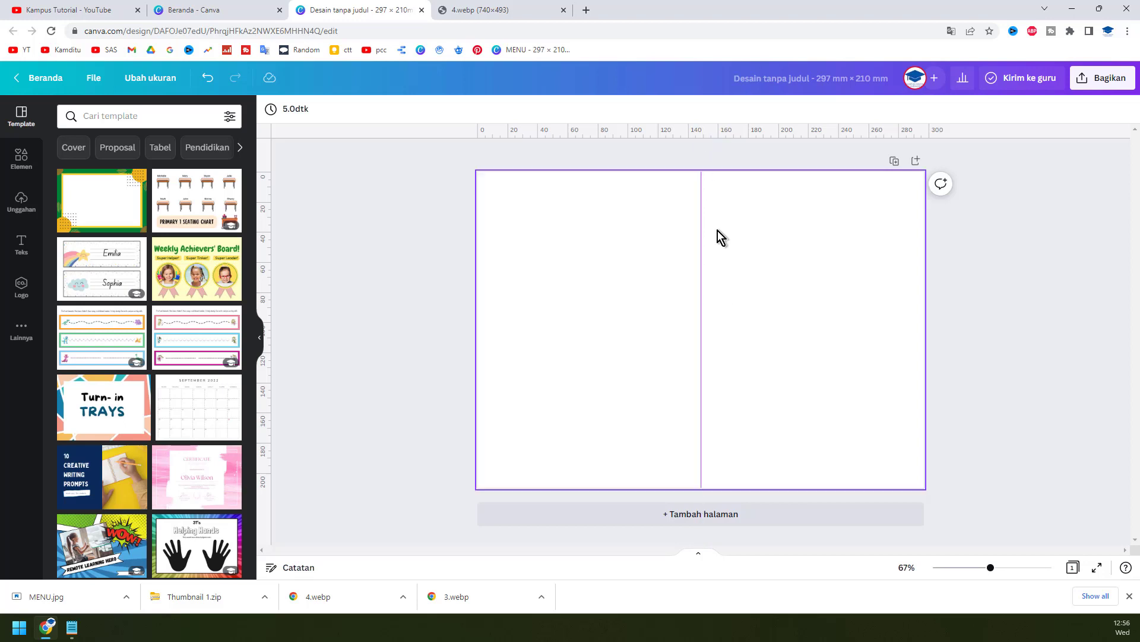
Examine the two-panel layout of the A4 bifold menu brochure in the reference image 4.webp, then return to the design
click(496, 10)
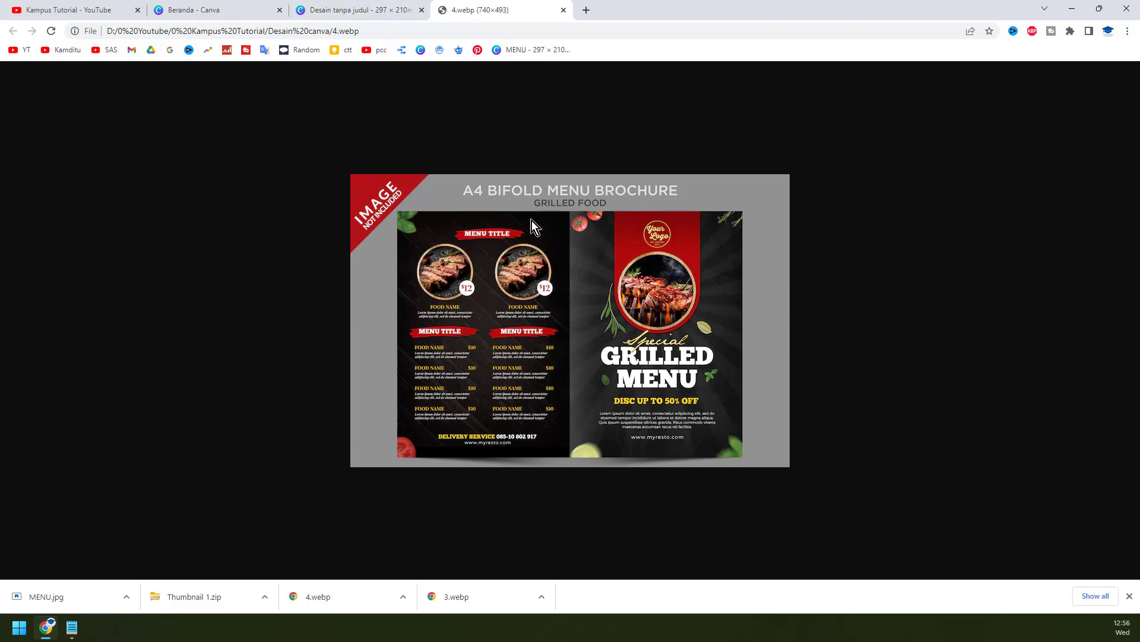
click(380, 9)
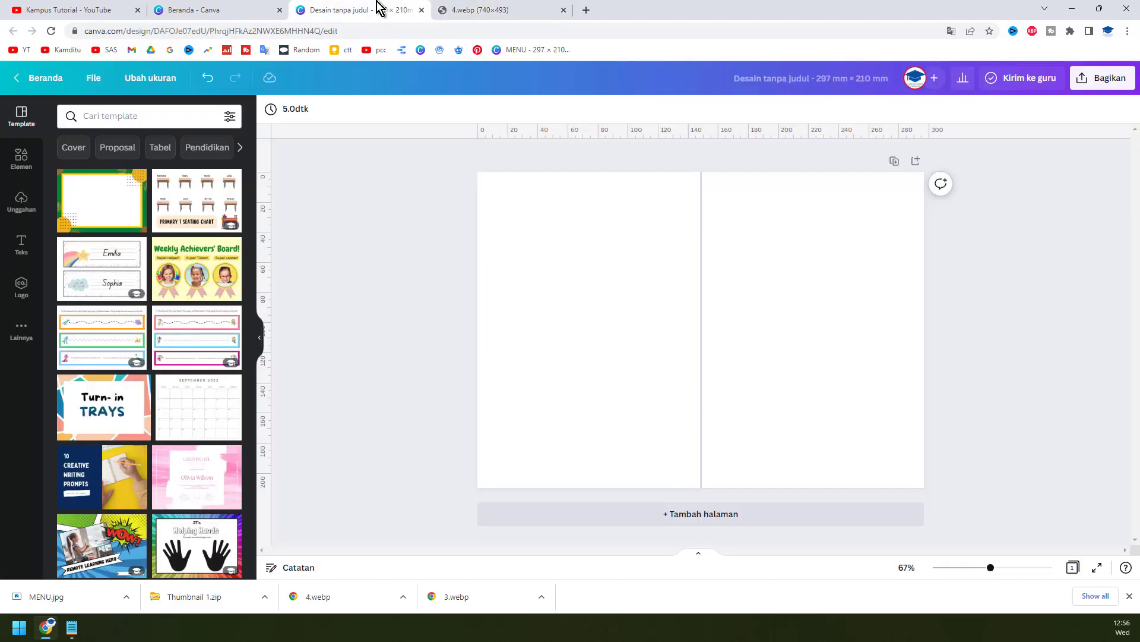
click(457, 9)
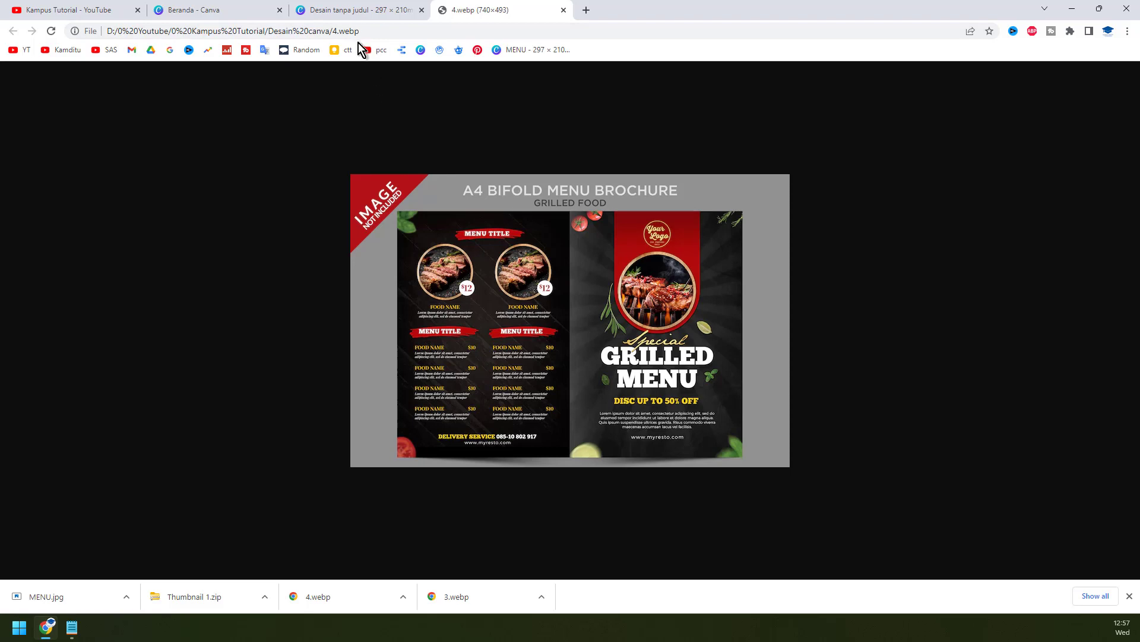
click(351, 9)
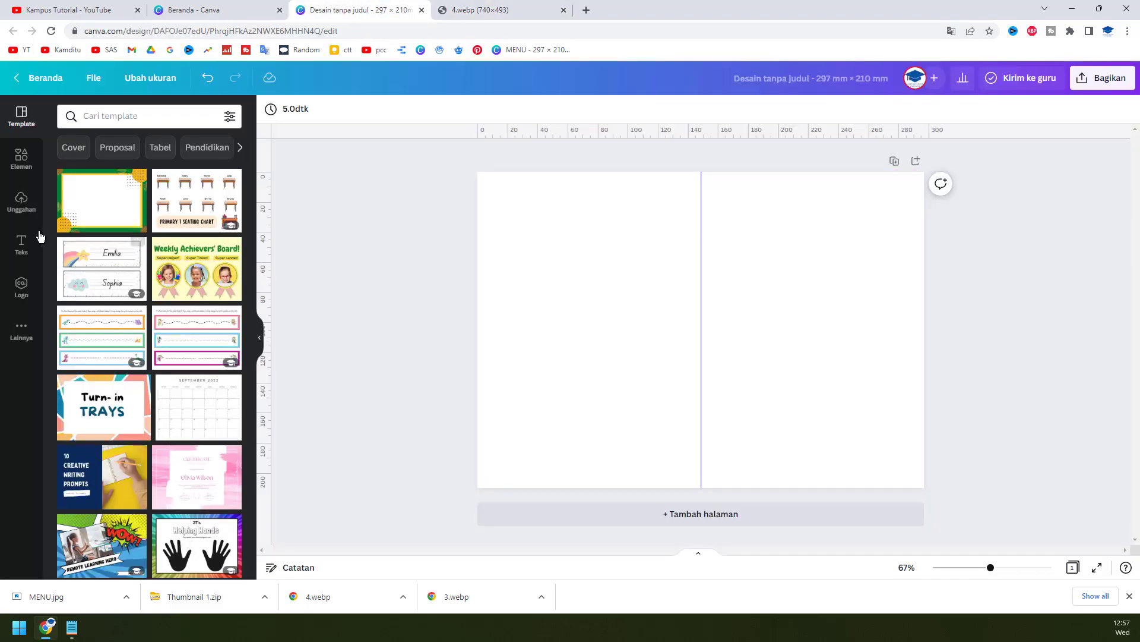
Insert a grid with two side-by-side columns so that it fills the page
click(21, 161)
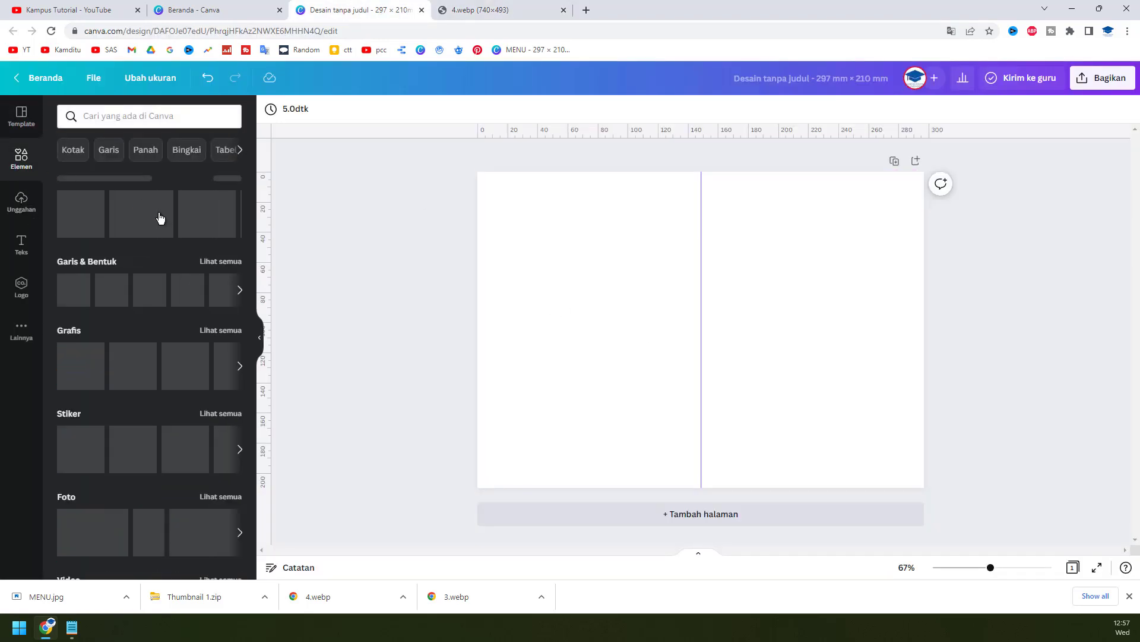
scroll(148, 294, down, 5)
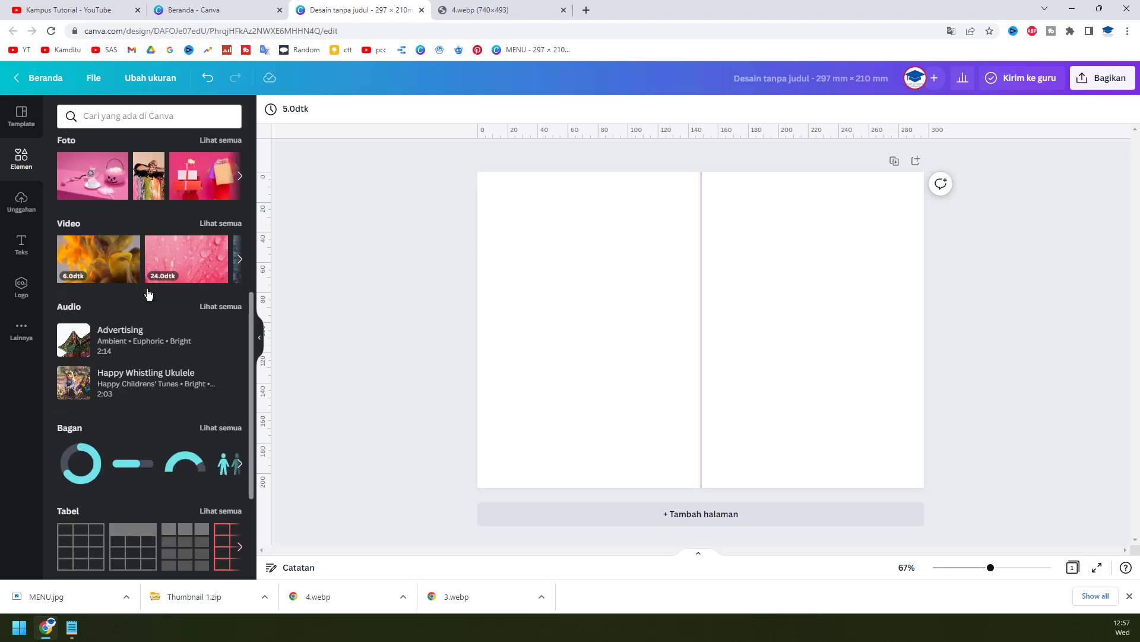
scroll(148, 293, down, 3)
scroll(148, 290, down, 2)
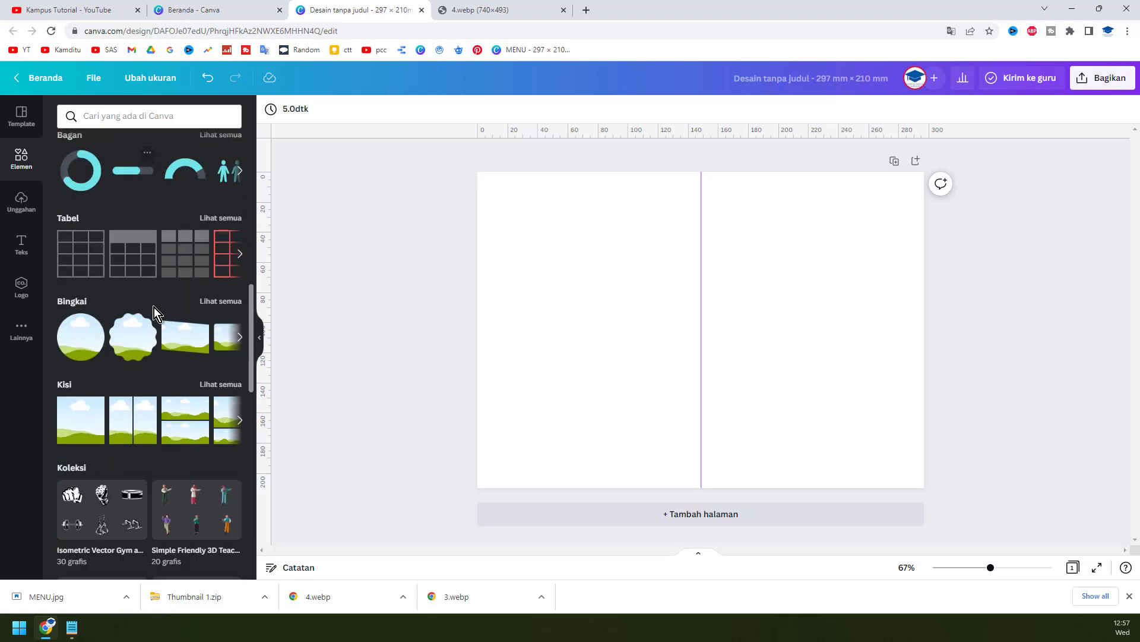
click(214, 385)
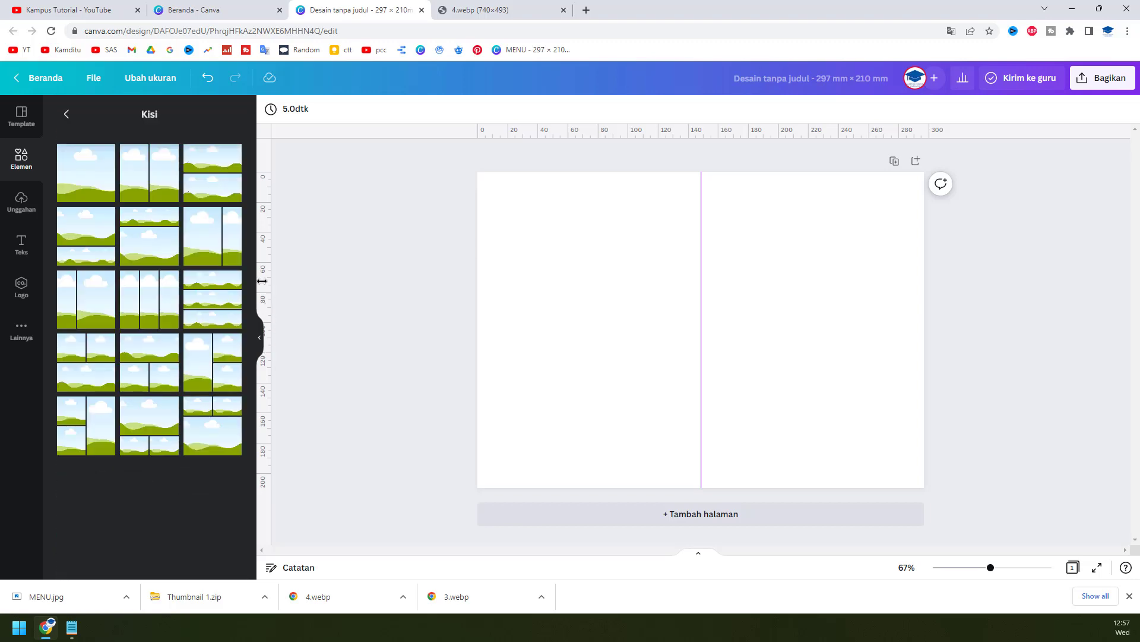
click(141, 187)
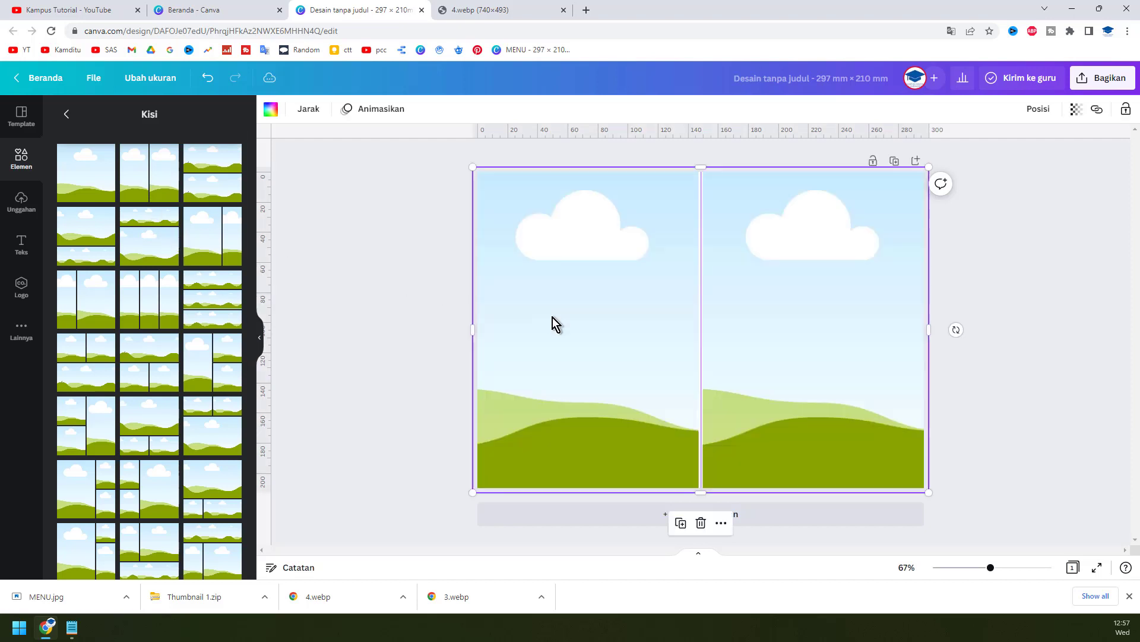
click(416, 264)
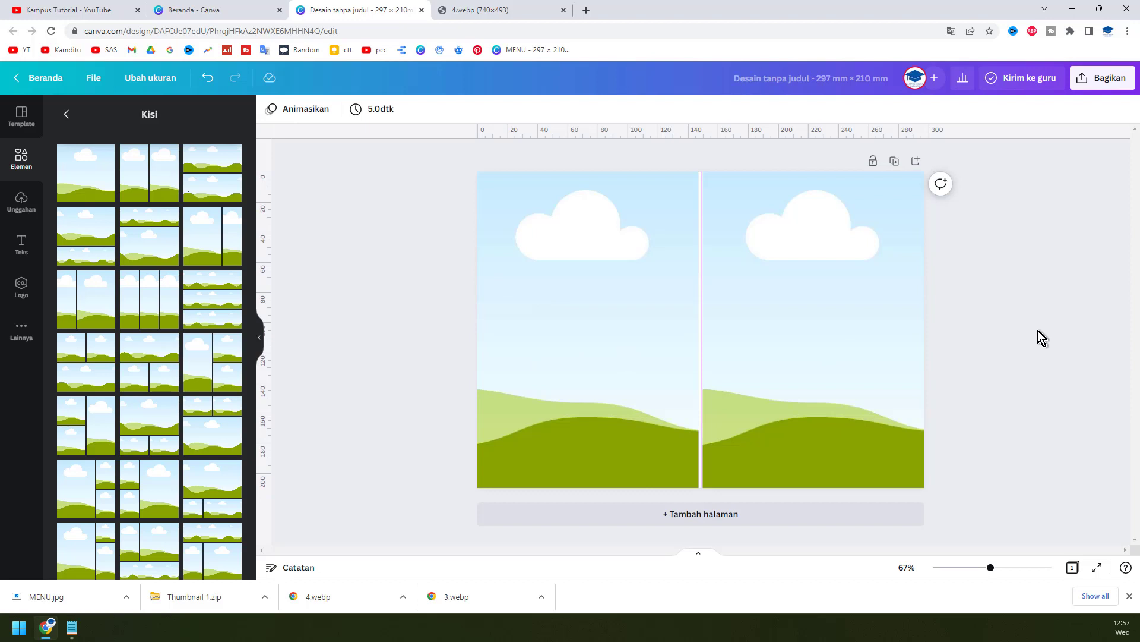
Compare the right half of the grid with the brochure cover in the reference image 4.webp
click(842, 311)
click(1022, 309)
click(868, 303)
click(1031, 301)
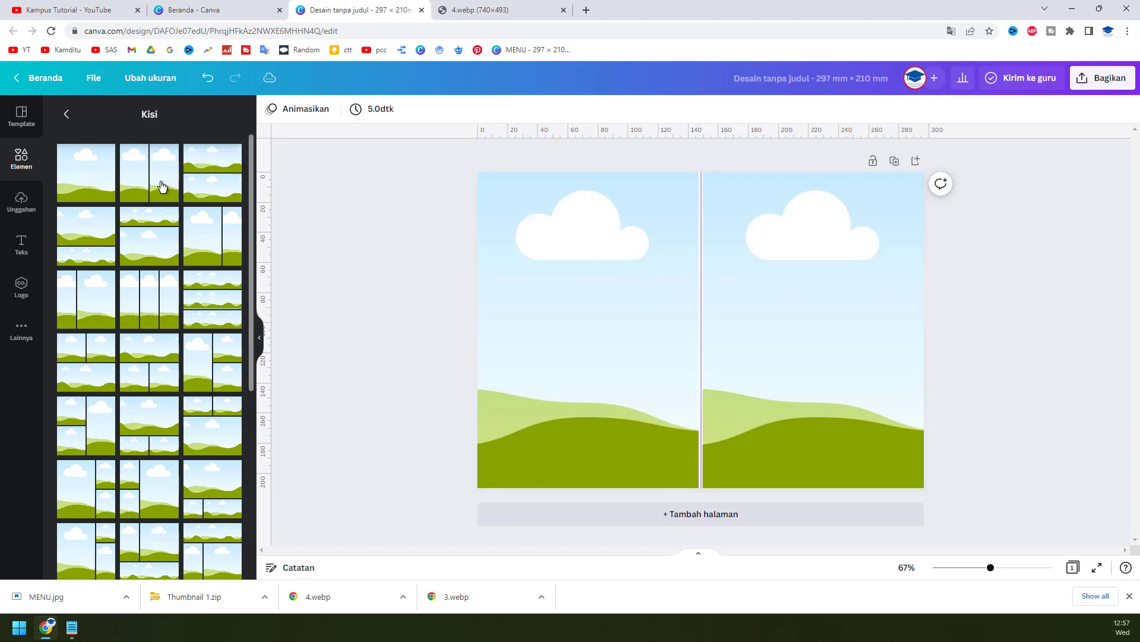
click(492, 10)
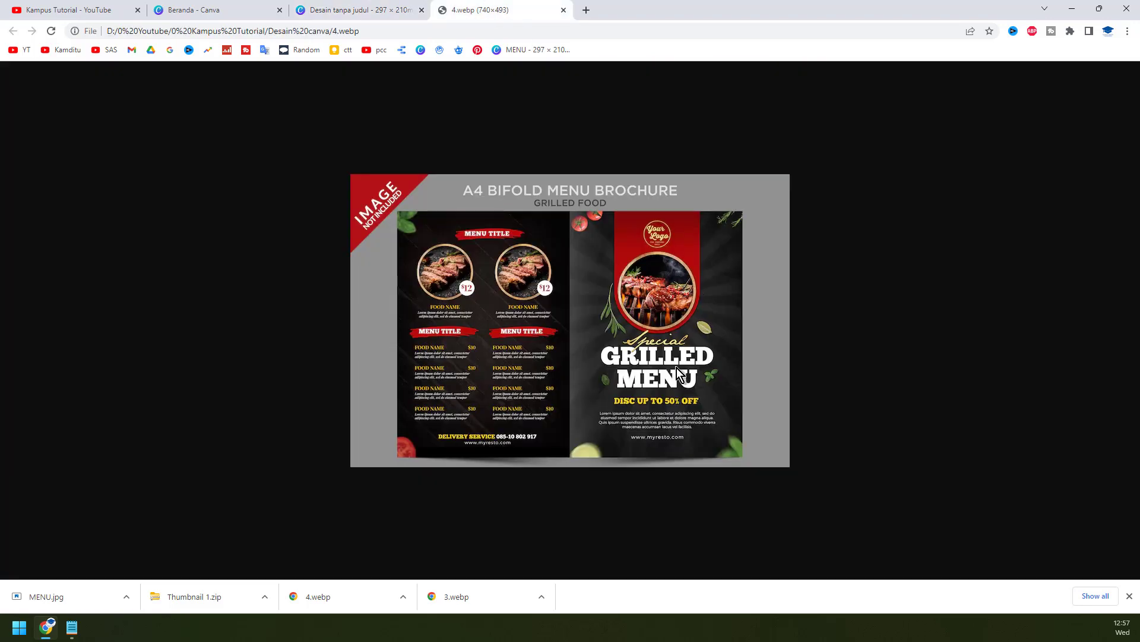
click(333, 7)
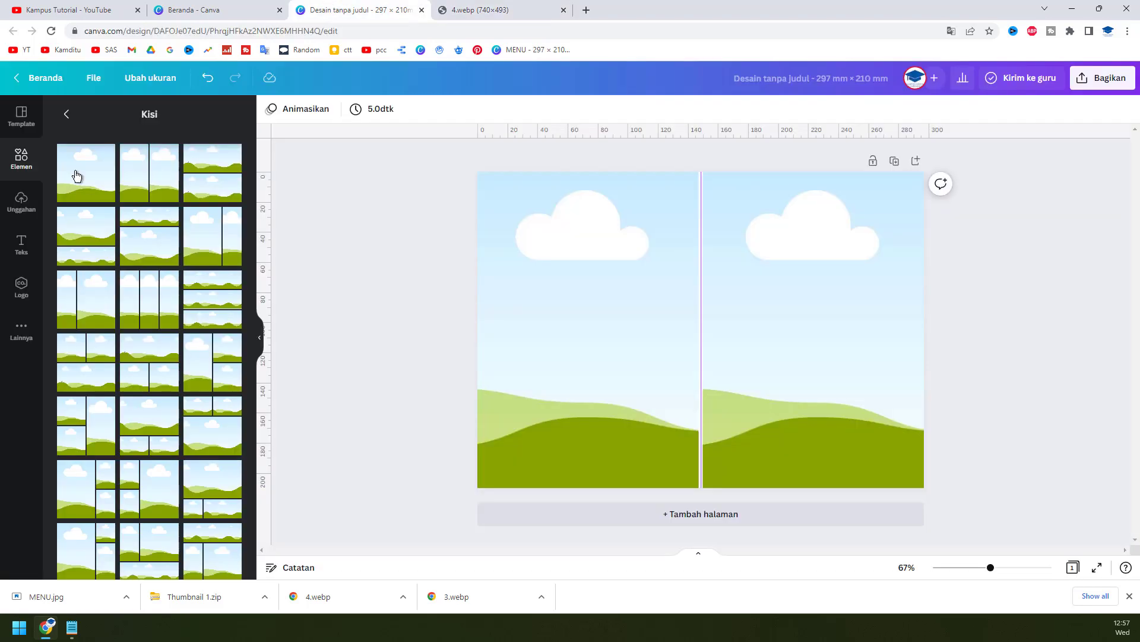
Search the elements for "gradien hitam" and fill the left grid cell with the black background that has diagonal light streaks
click(65, 116)
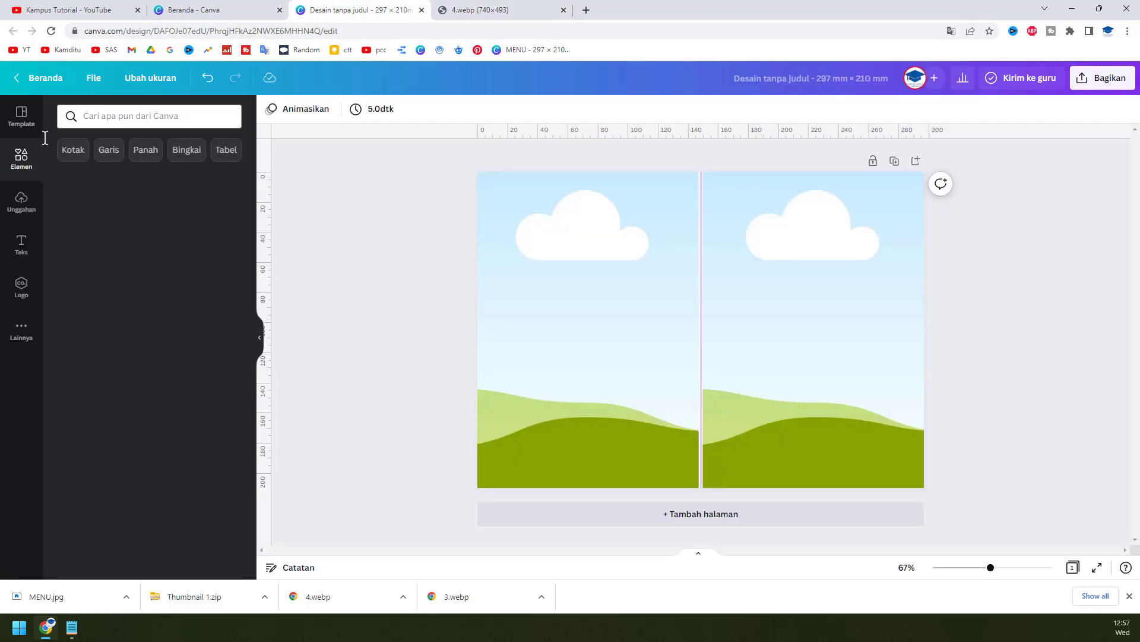
click(123, 119)
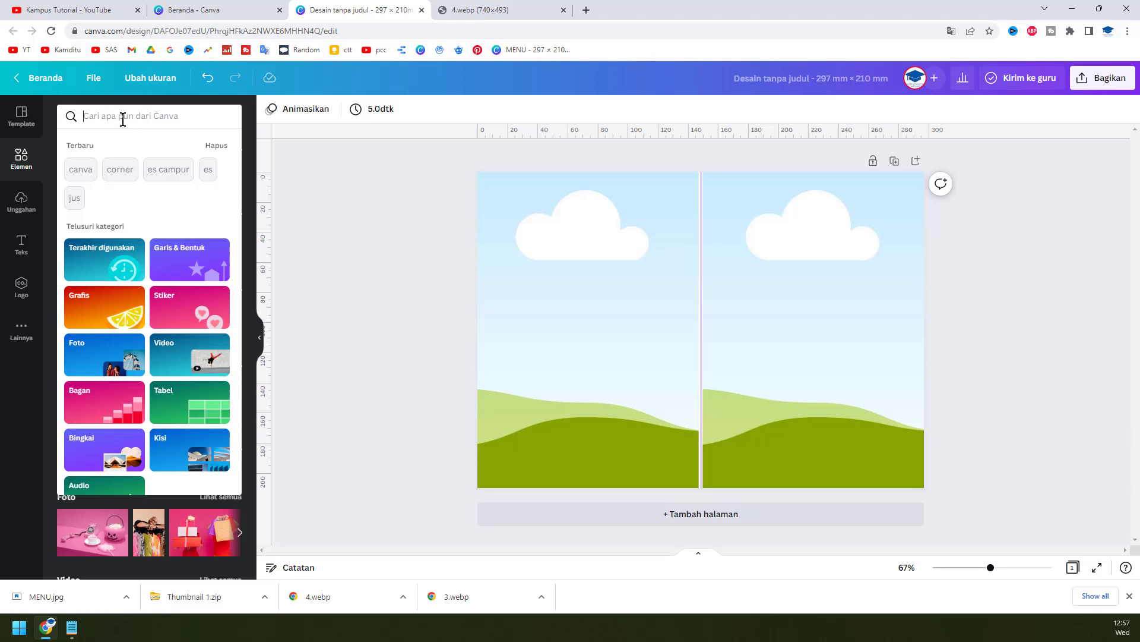
text(gradin)
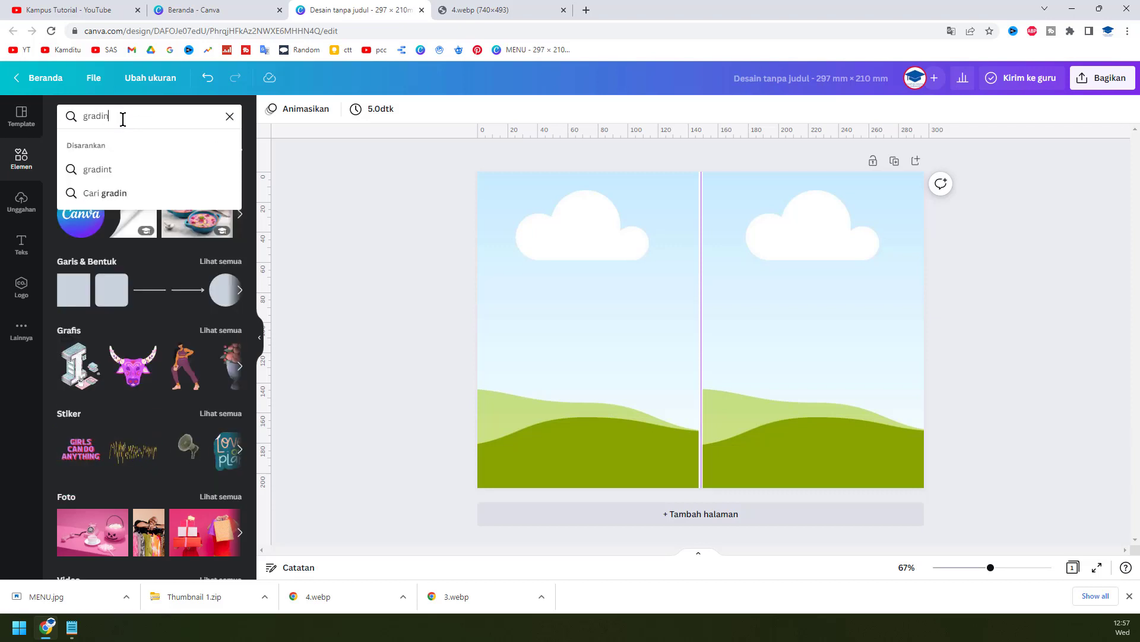
key(BackSpace)
text(en hitam)
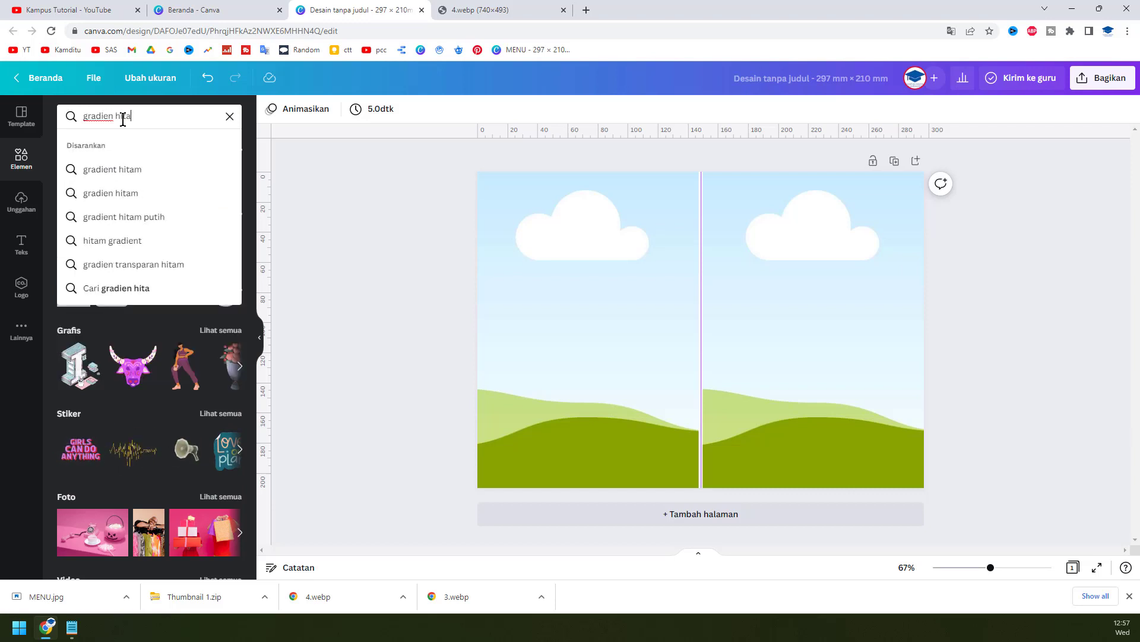
key(Return)
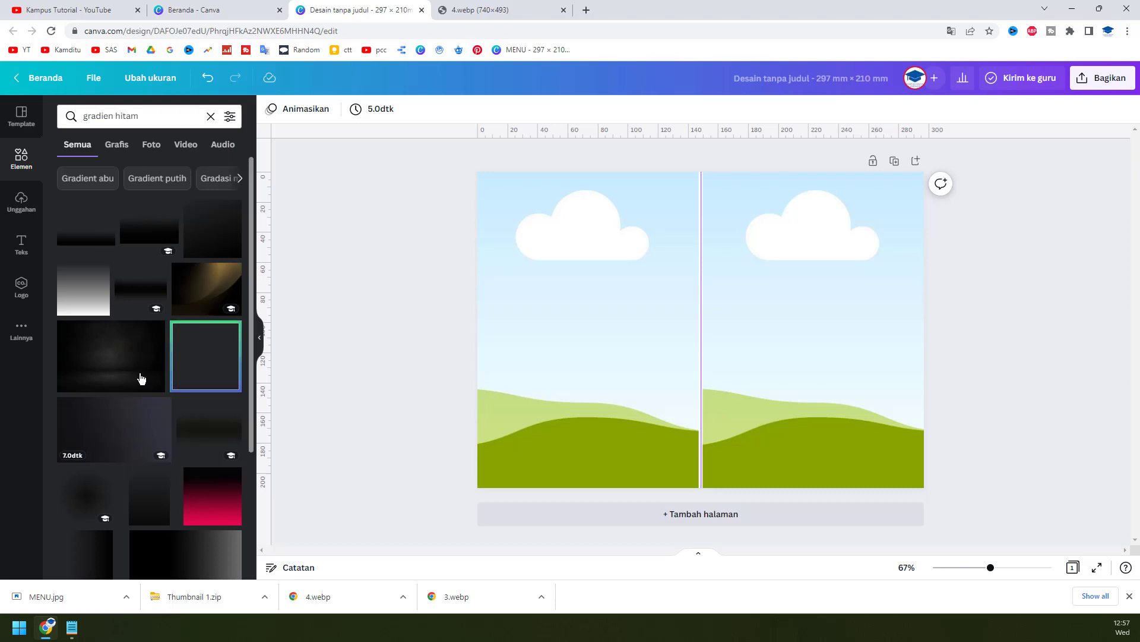
scroll(149, 392, down, 4)
scroll(142, 389, down, 4)
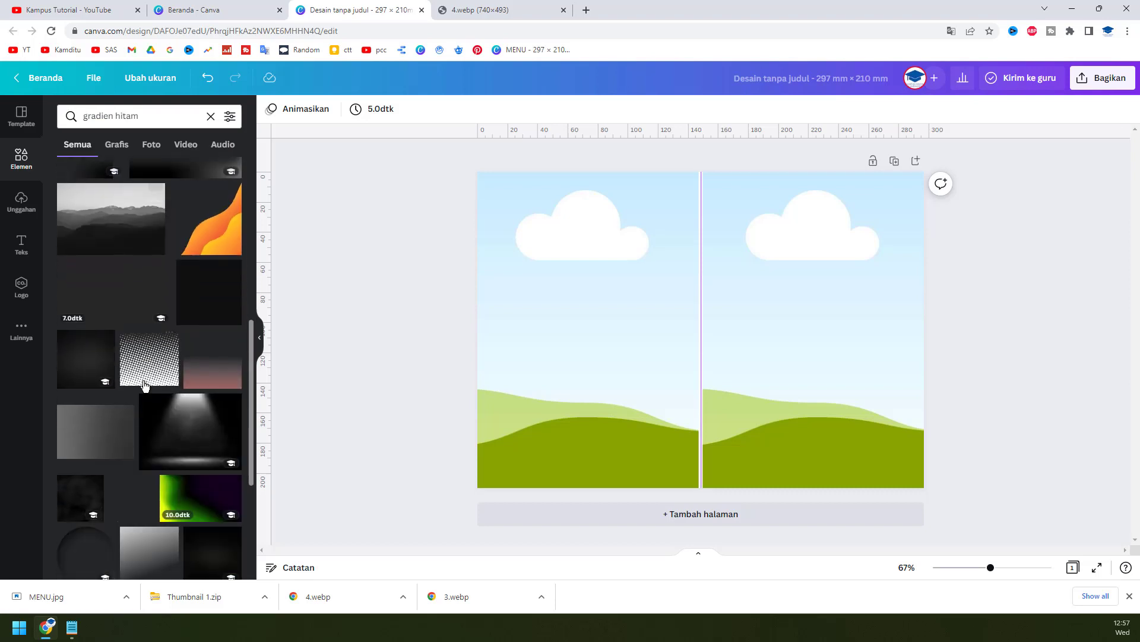
scroll(226, 423, down, 3)
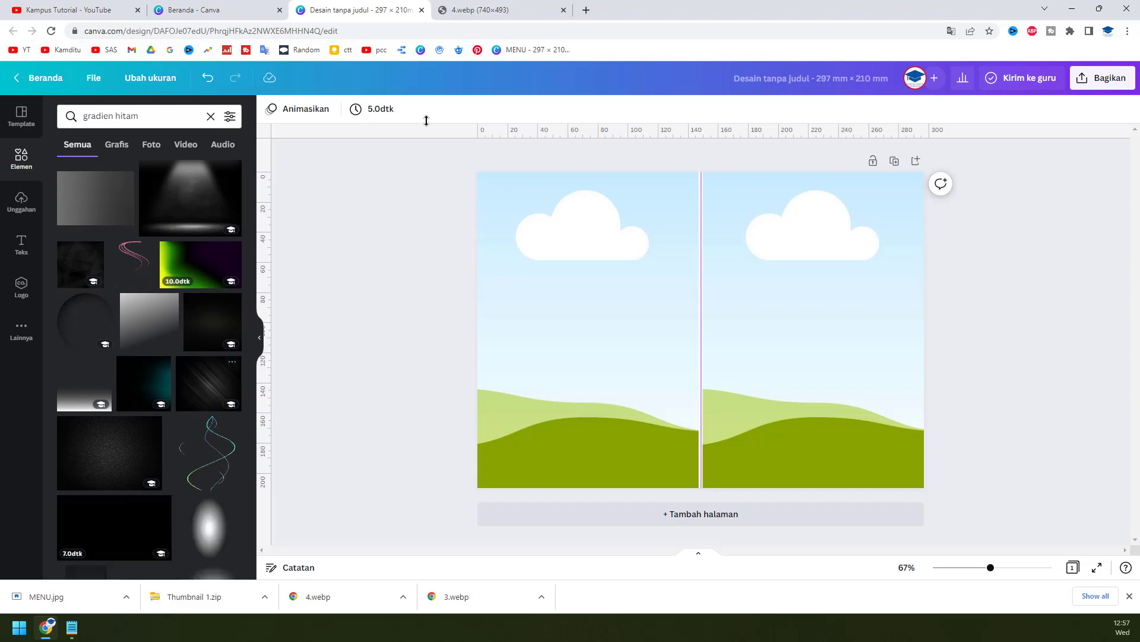
click(507, 9)
click(370, 9)
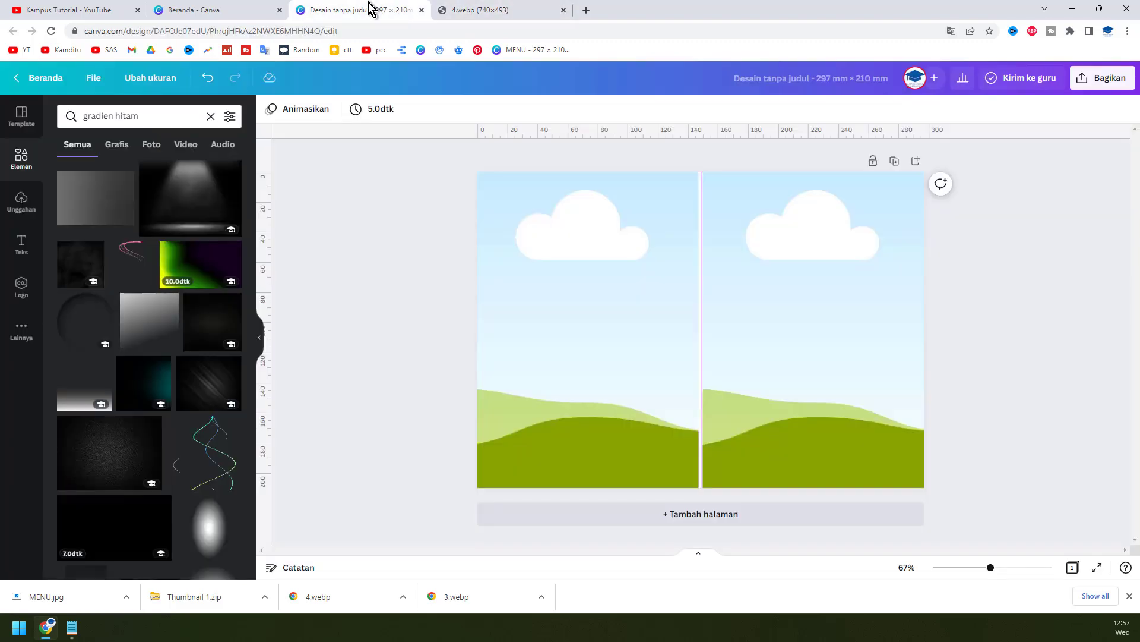
mouse_move(218, 392)
mouse_down()
mouse_move(407, 322)
mouse_move(529, 322)
mouse_up()
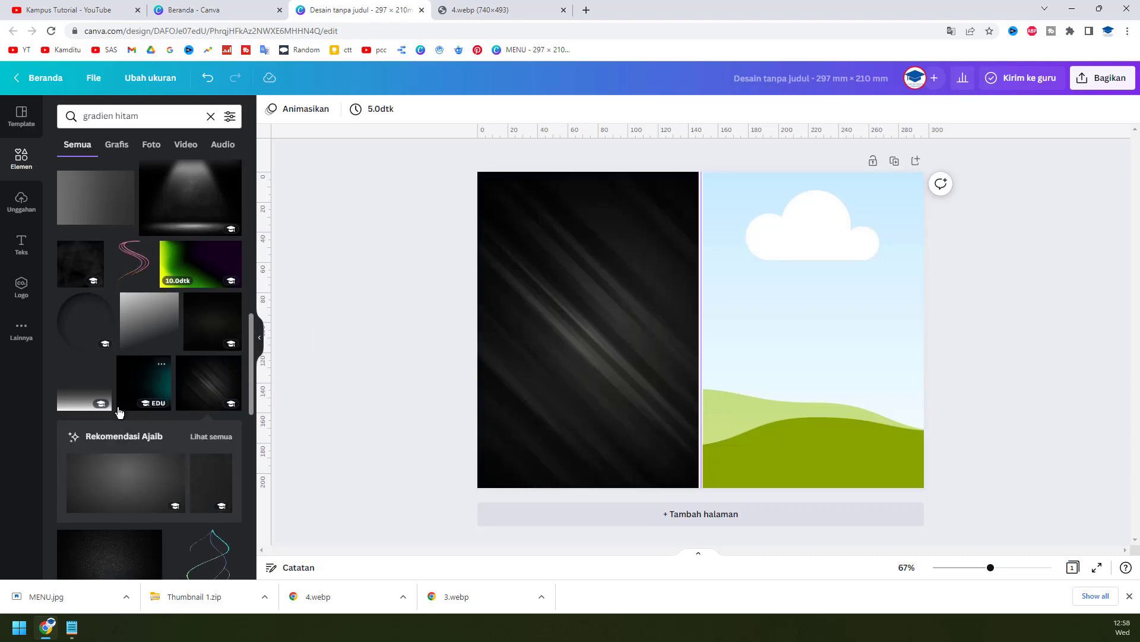
Browse the "gradien hitam" element results for a dark background suited to the right grid cell
scroll(119, 410, down, 4)
scroll(129, 413, down, 5)
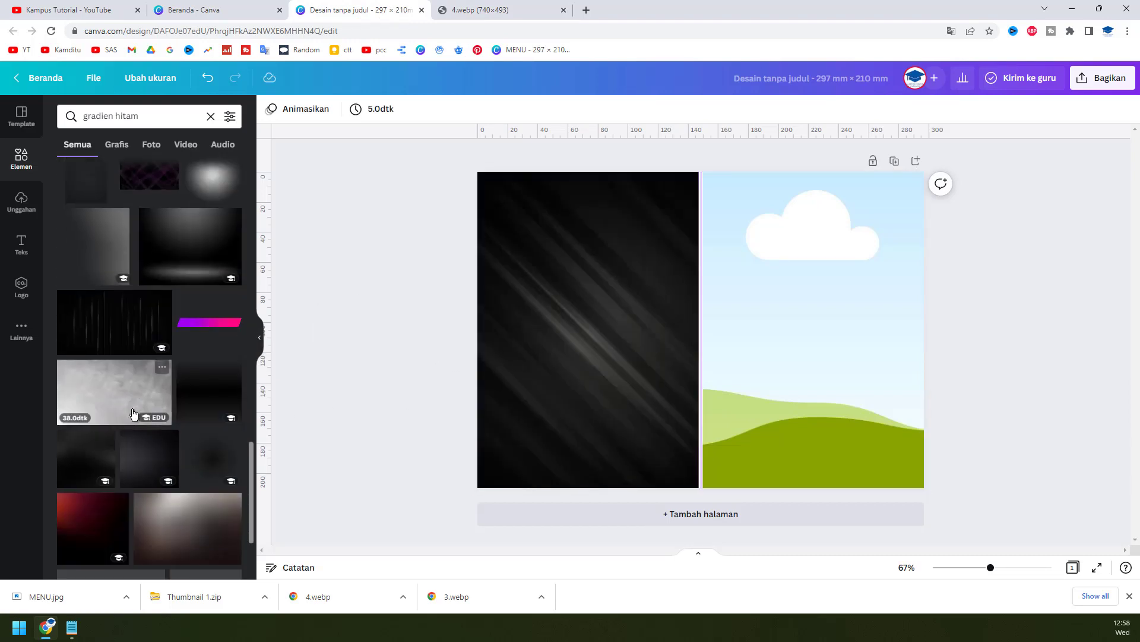
scroll(204, 427, down, 3)
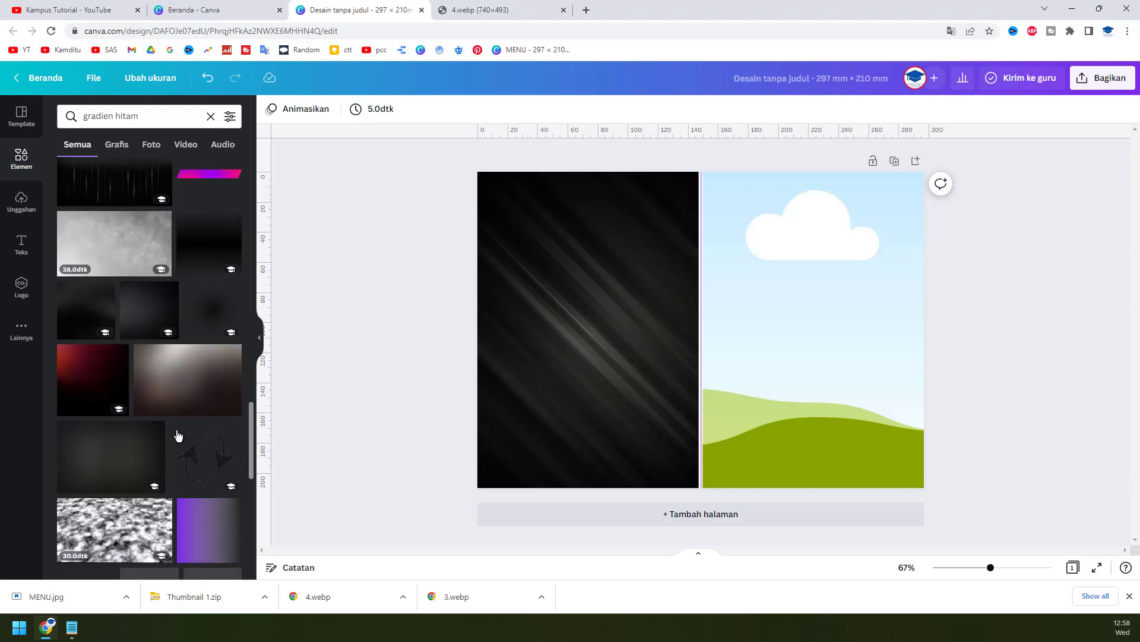
scroll(189, 436, down, 4)
scroll(234, 404, down, 5)
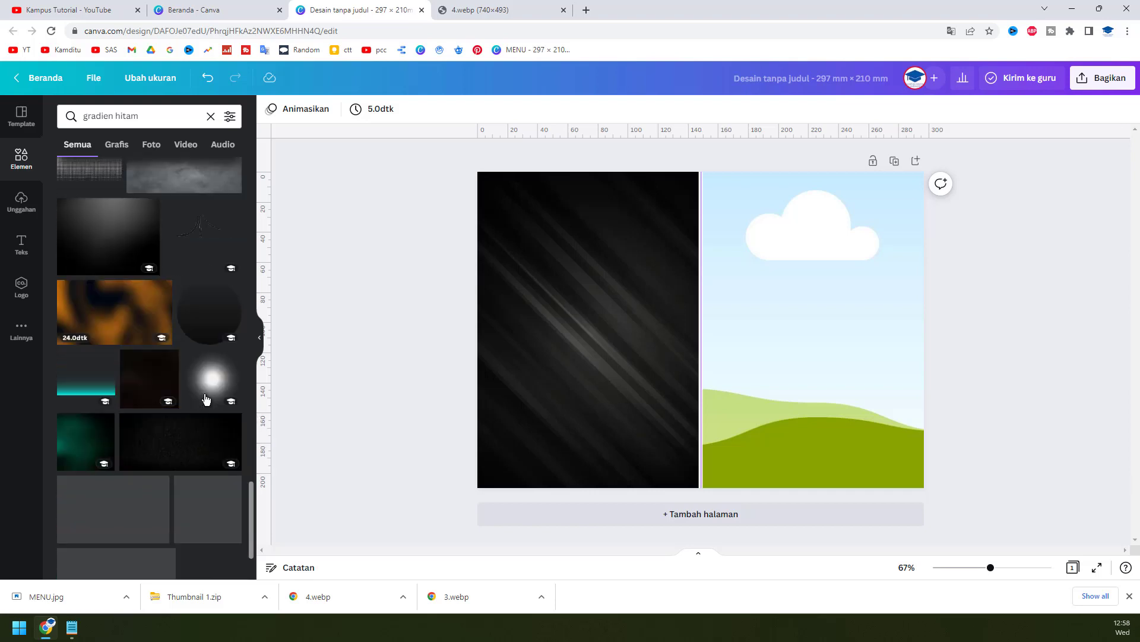
scroll(232, 400, down, 4)
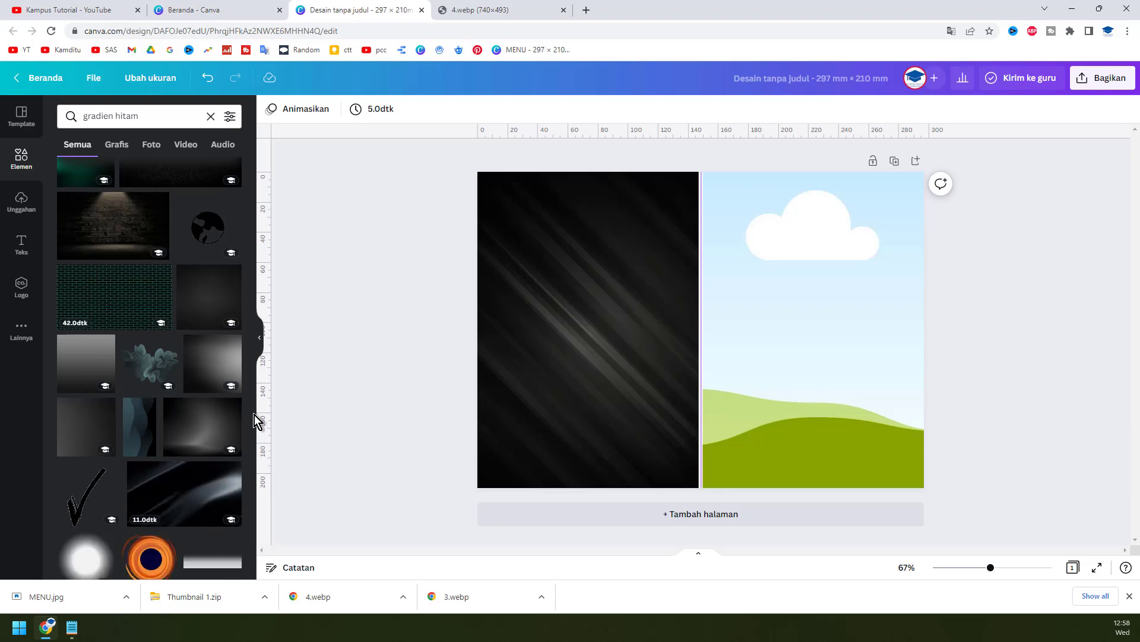
scroll(238, 422, down, 4)
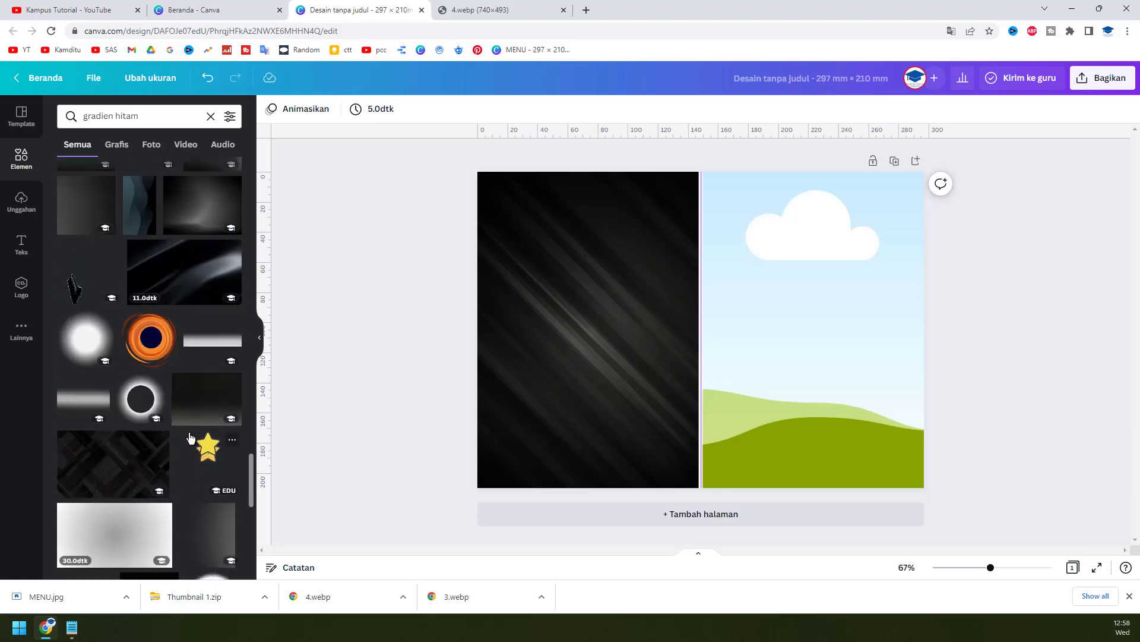
scroll(220, 435, down, 5)
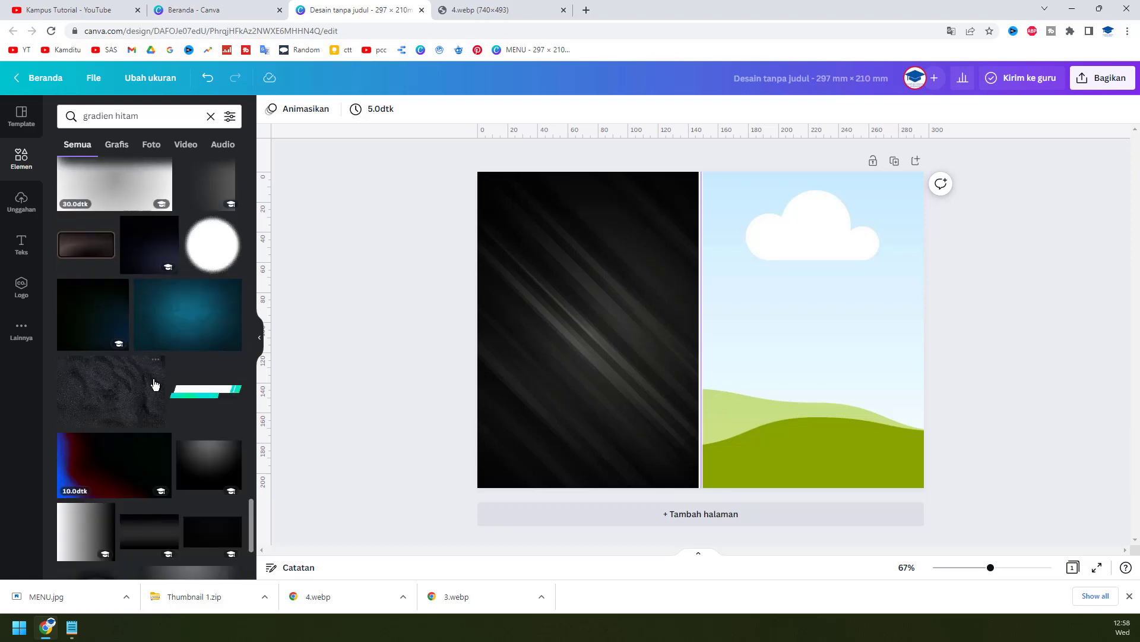
scroll(154, 383, down, 4)
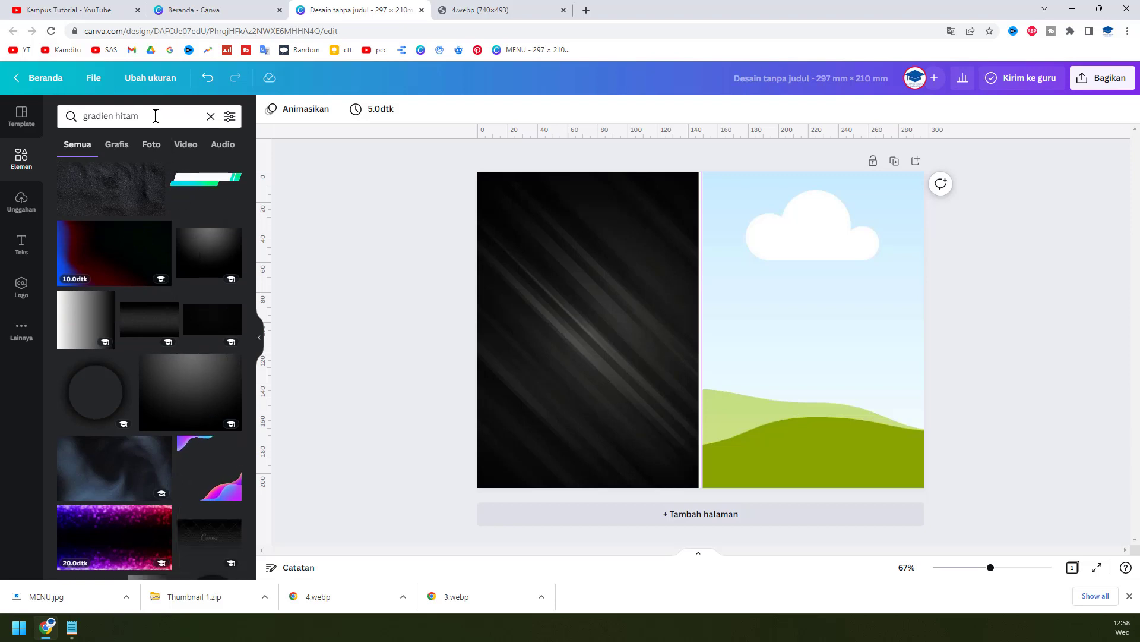
Search the elements for "sinar hitam" and look through the results for a ray pattern
drag(155, 115, 106, 107)
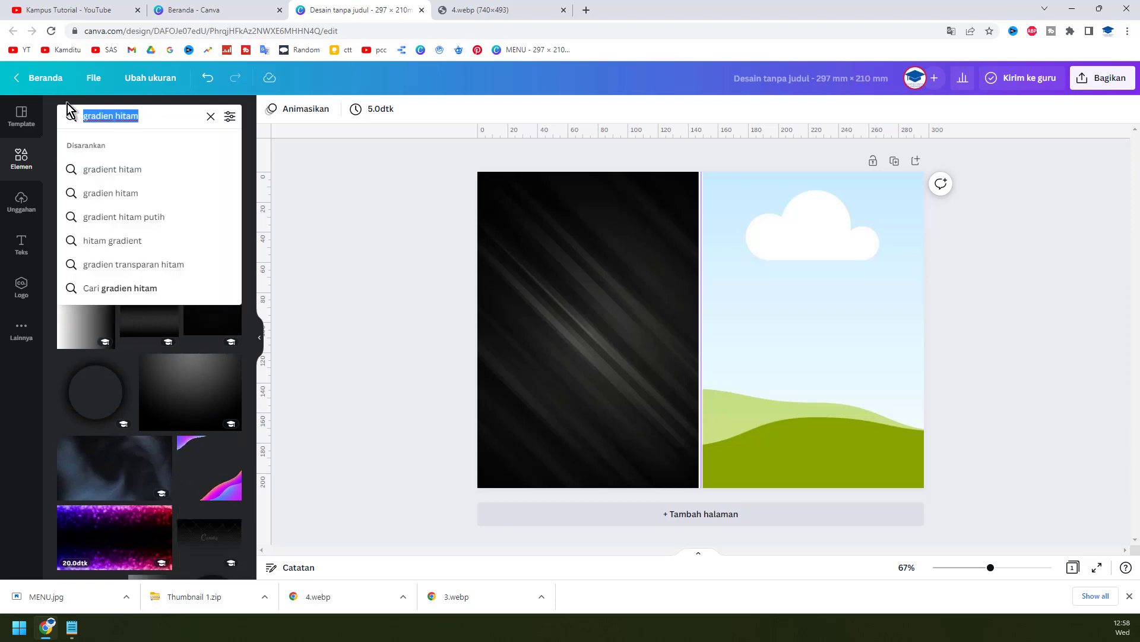
text(sinar h)
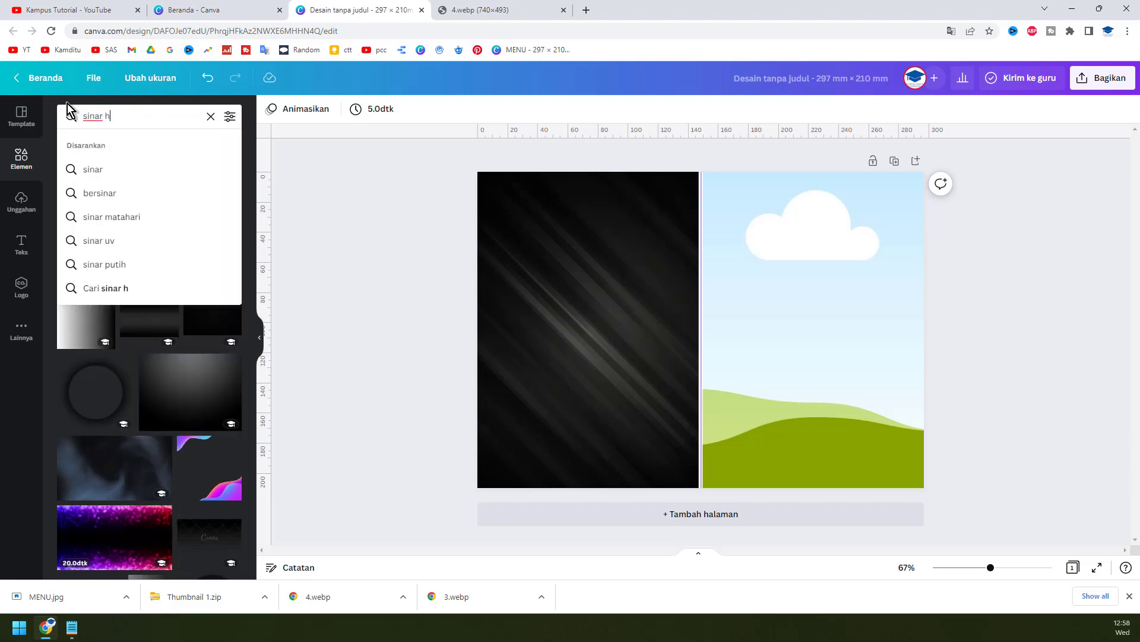
text(itam)
key(Return)
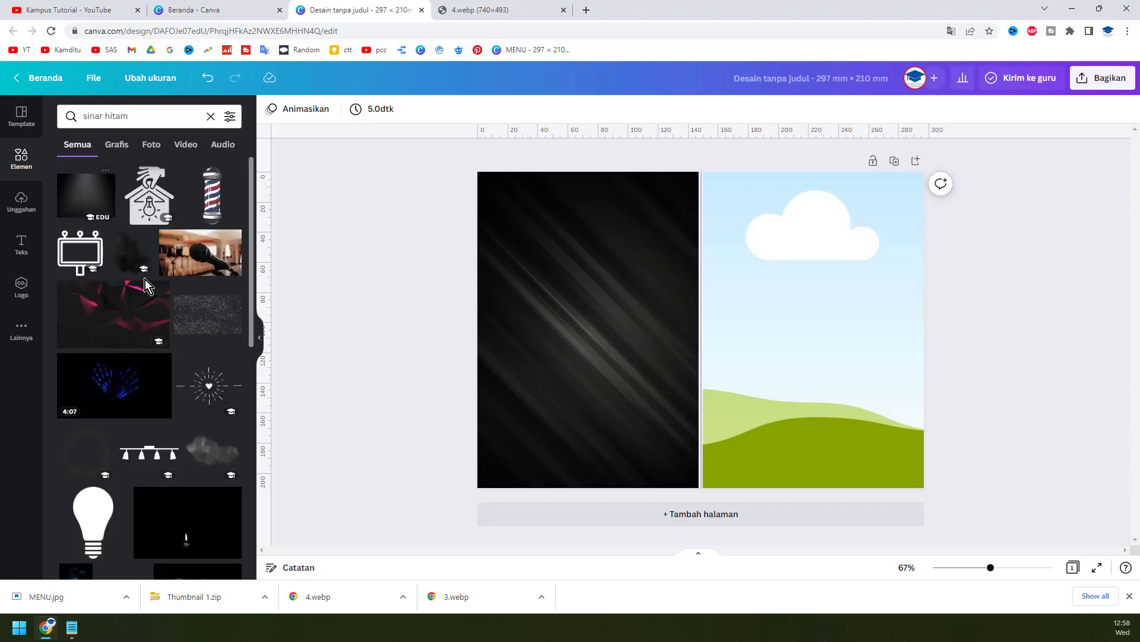
scroll(126, 258, down, 5)
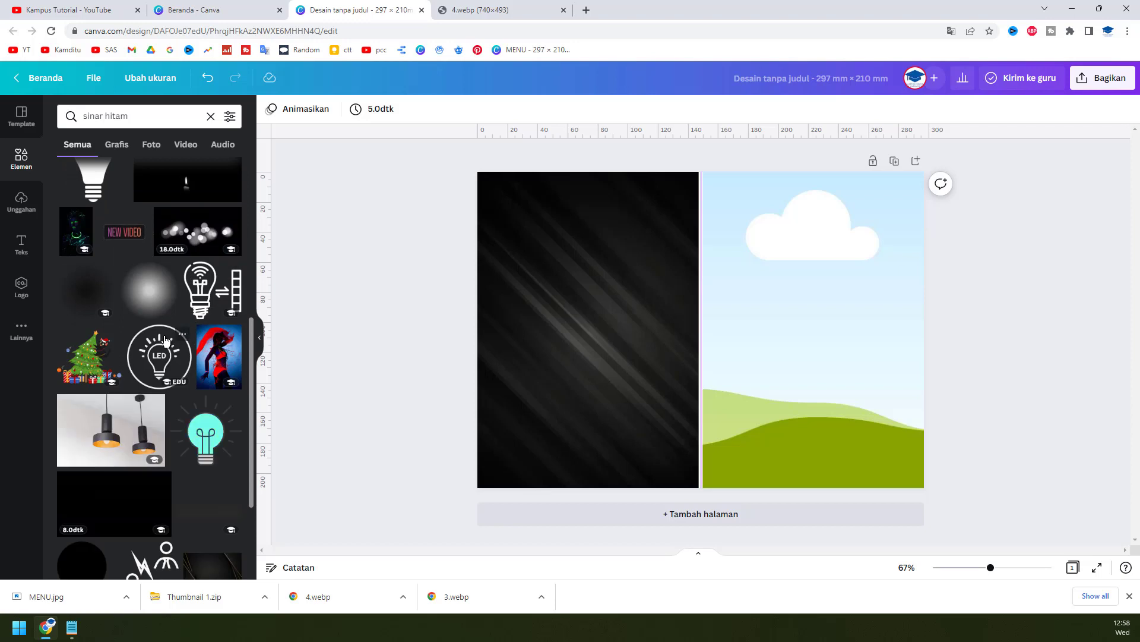
scroll(167, 340, down, 8)
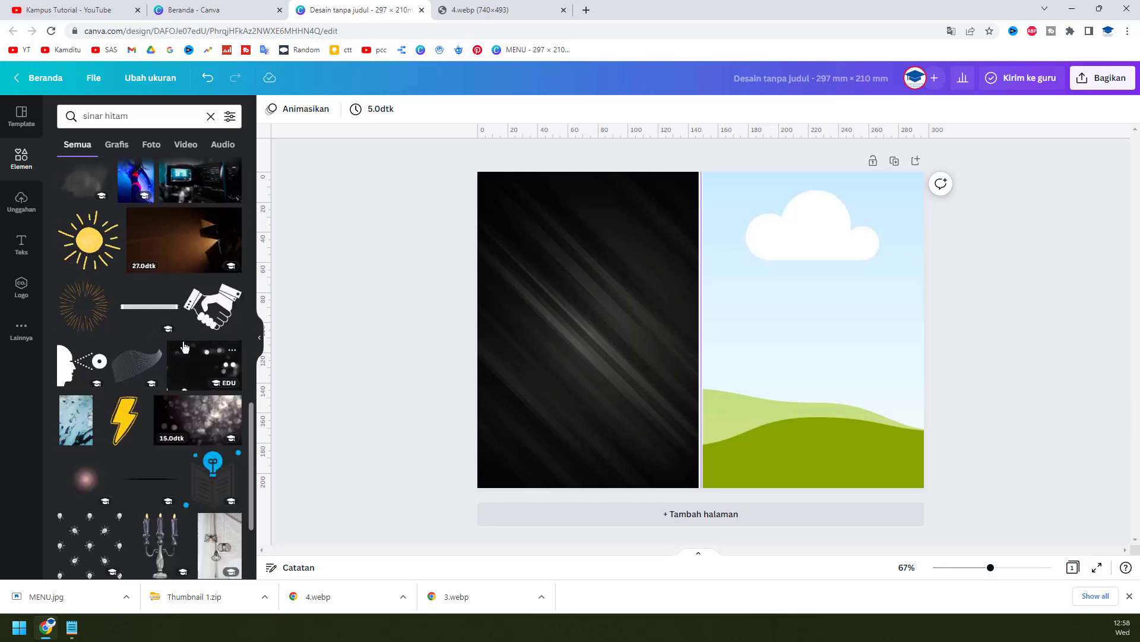
scroll(184, 347, down, 3)
Search the elements for "sinar melingkar" and place the black sunburst graphic on the right half of the page
double_click(123, 116)
text(melin)
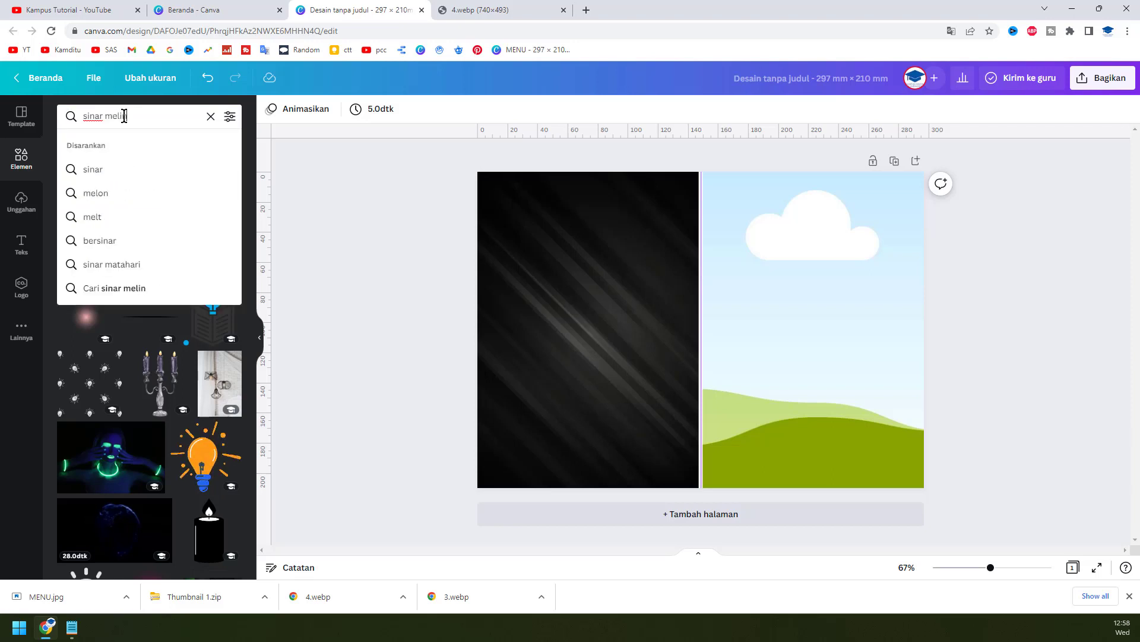
text(gkar)
key(Return)
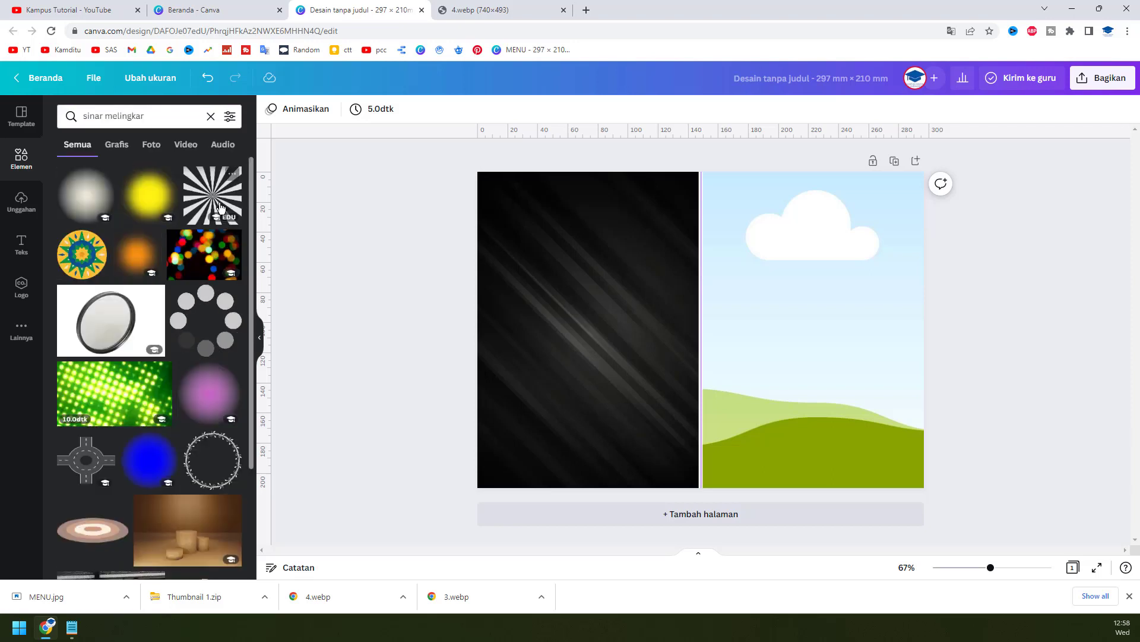
drag(219, 206, 781, 358)
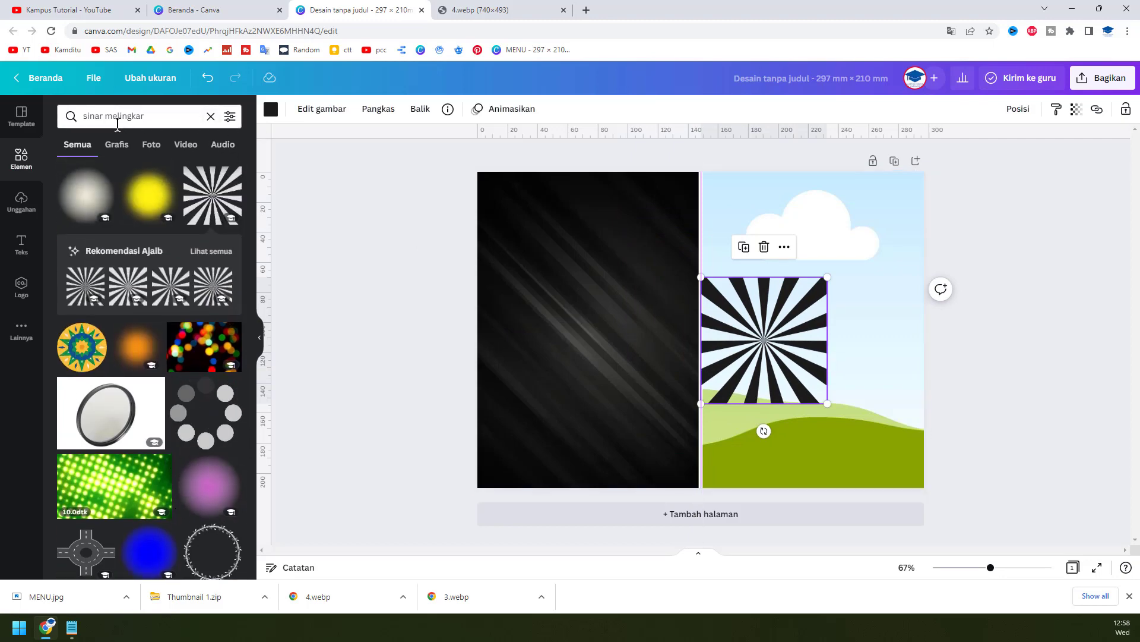
Search again for "gradien hitam" and fill the right grid cell with the recommended dark grey textured background
double_click(171, 119)
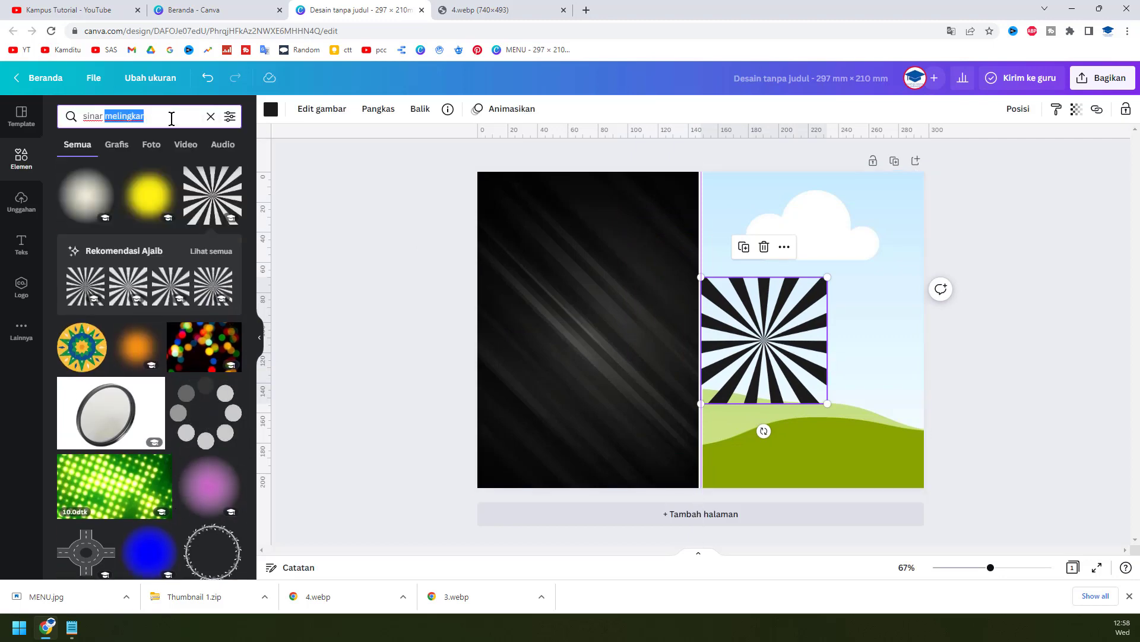
key(BackSpace)
key(BackSpace)
key(BackSpace)
key(BackSpace)
key(BackSpace)
key(BackSpace)
key(BackSpace)
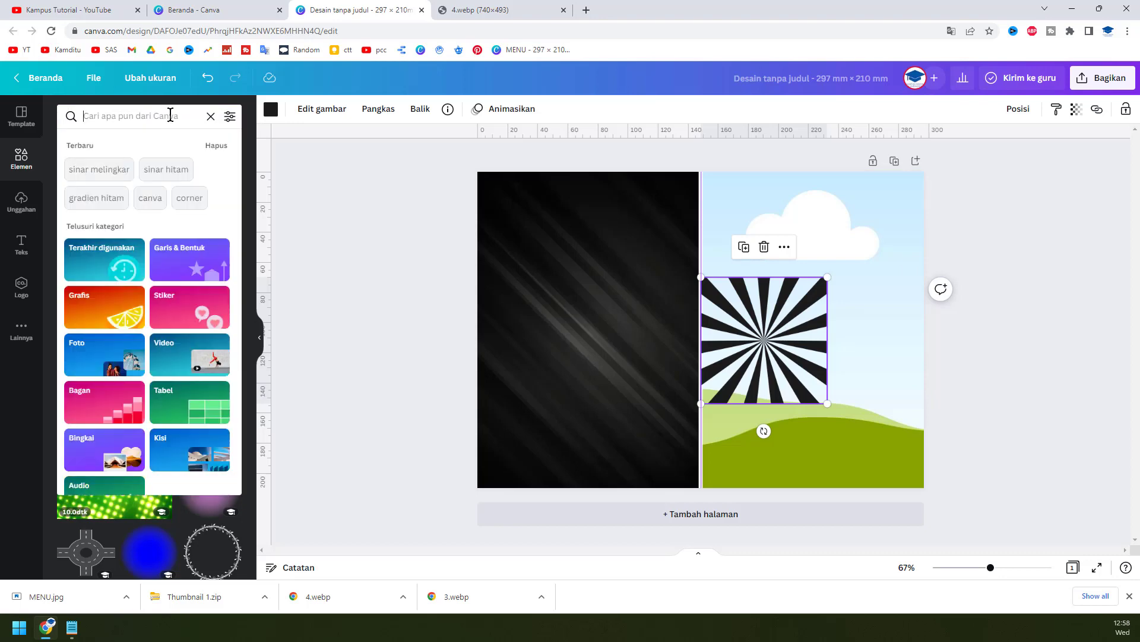
click(116, 200)
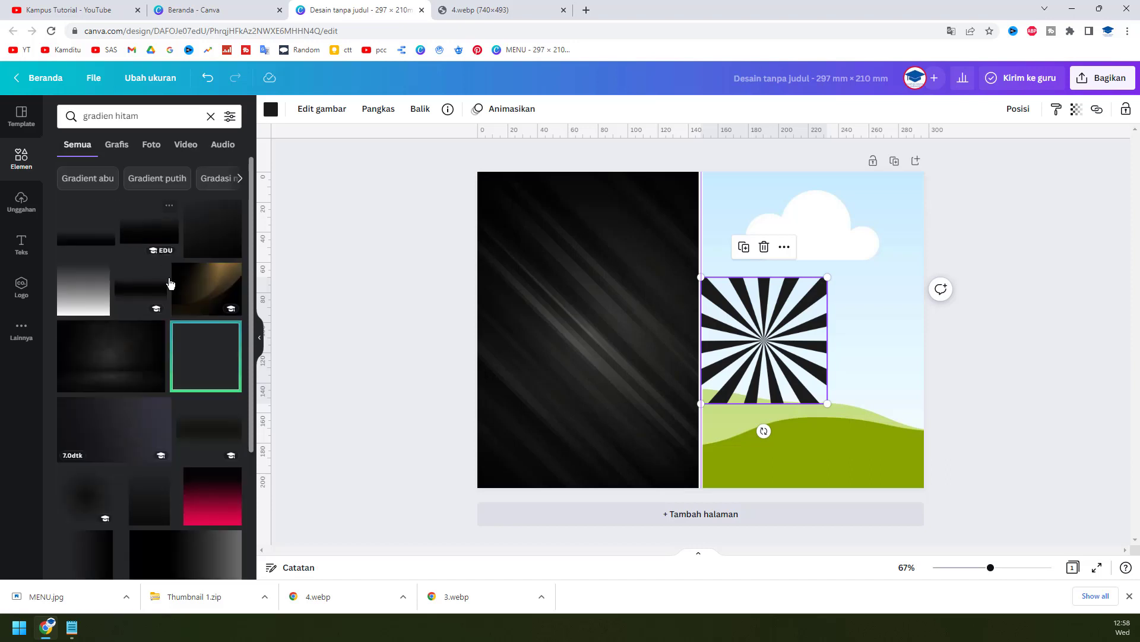
drag(101, 367, 830, 252)
drag(792, 361, 805, 248)
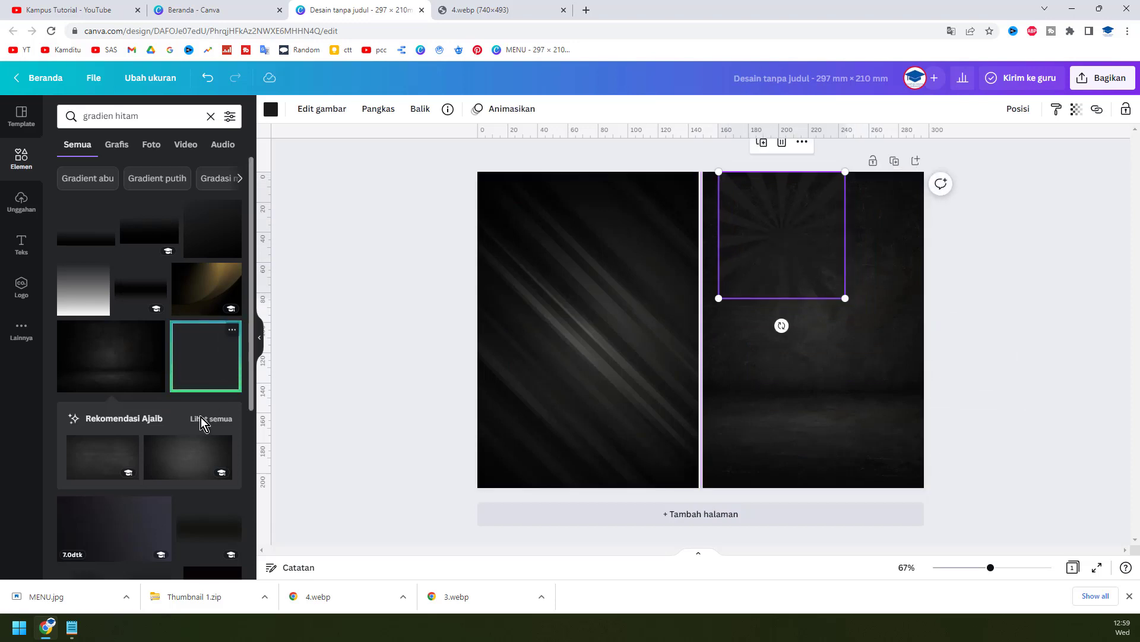
drag(215, 457, 743, 435)
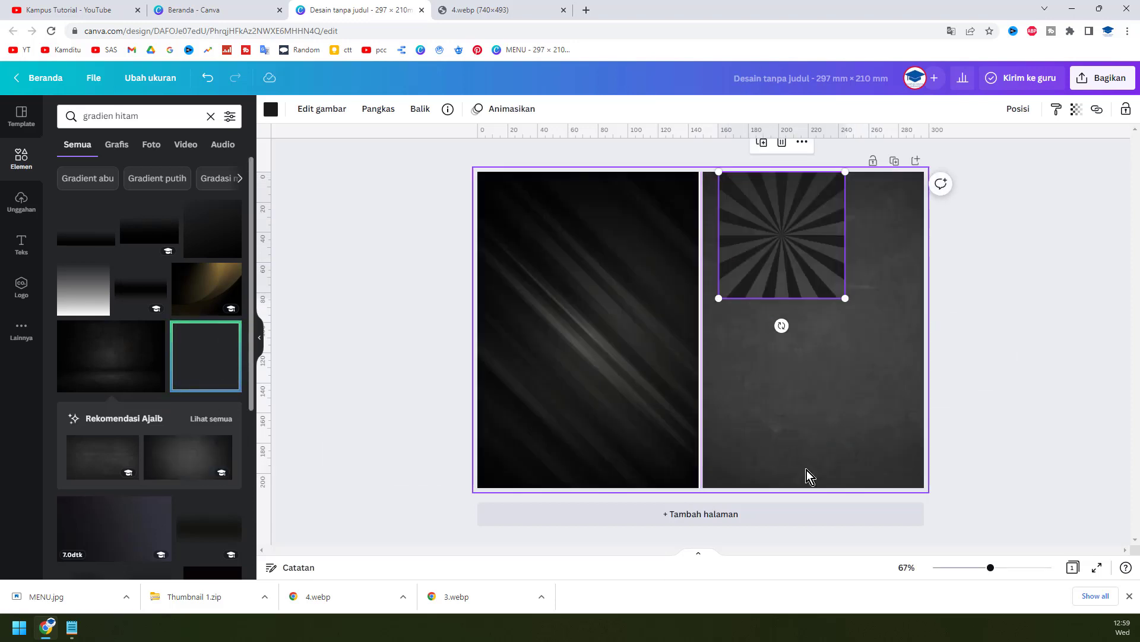
Enlarge the sunburst to the full page height and centre it over the right grid cell
drag(816, 262, 802, 262)
drag(829, 298, 847, 318)
drag(879, 389, 980, 530)
drag(815, 359, 771, 352)
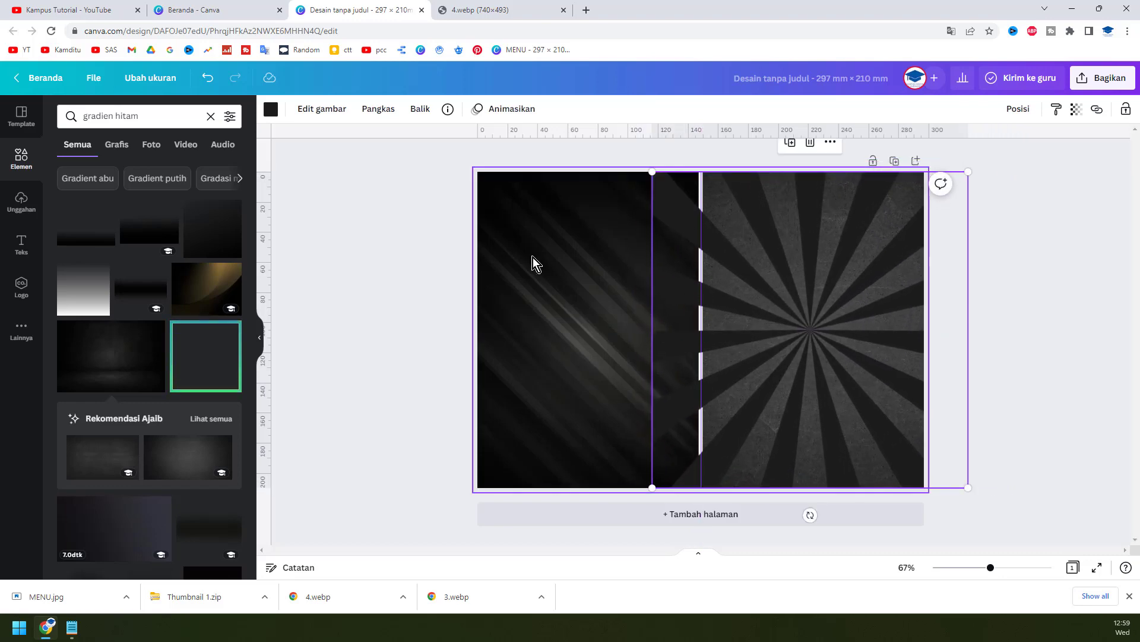
Crop the sunburst's left side so that it ends at the divider between the two panels
click(378, 110)
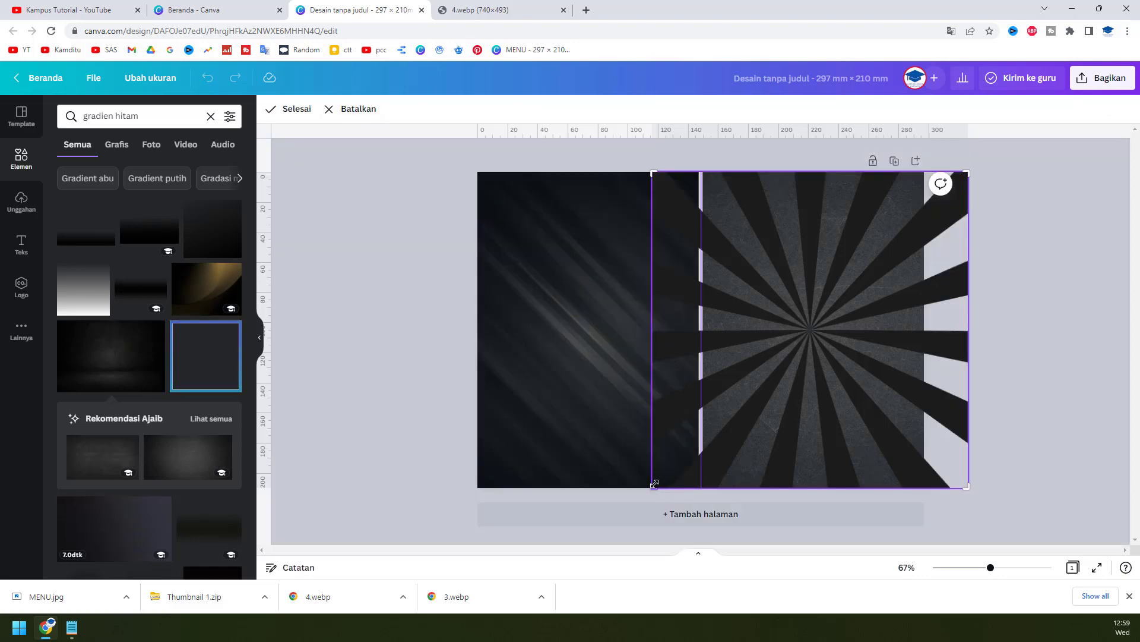
drag(654, 485, 702, 488)
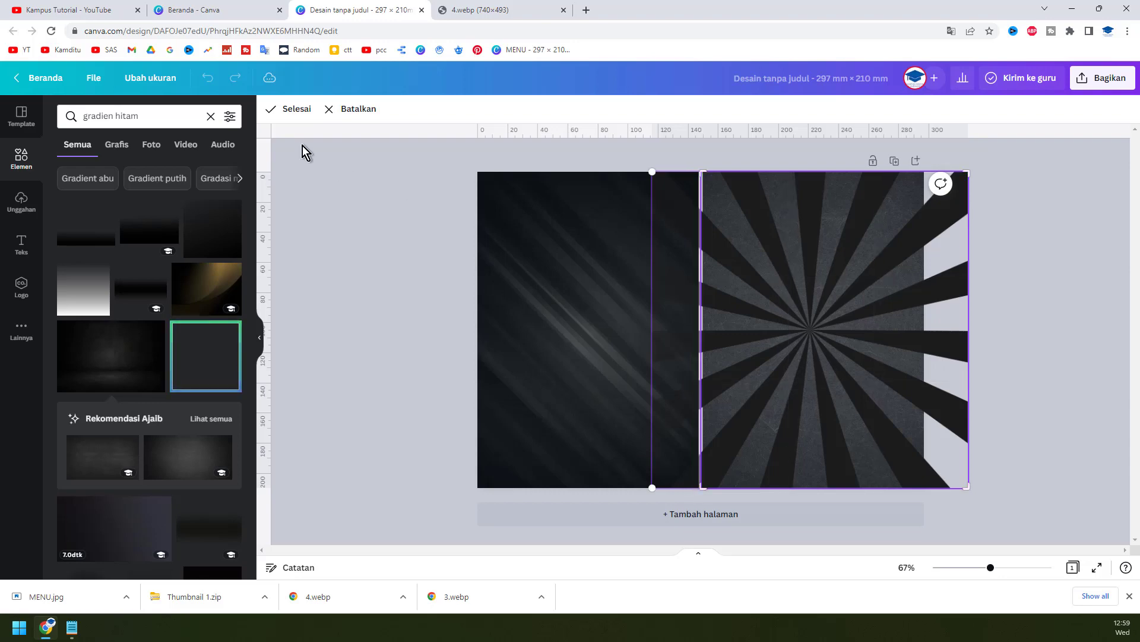
click(275, 109)
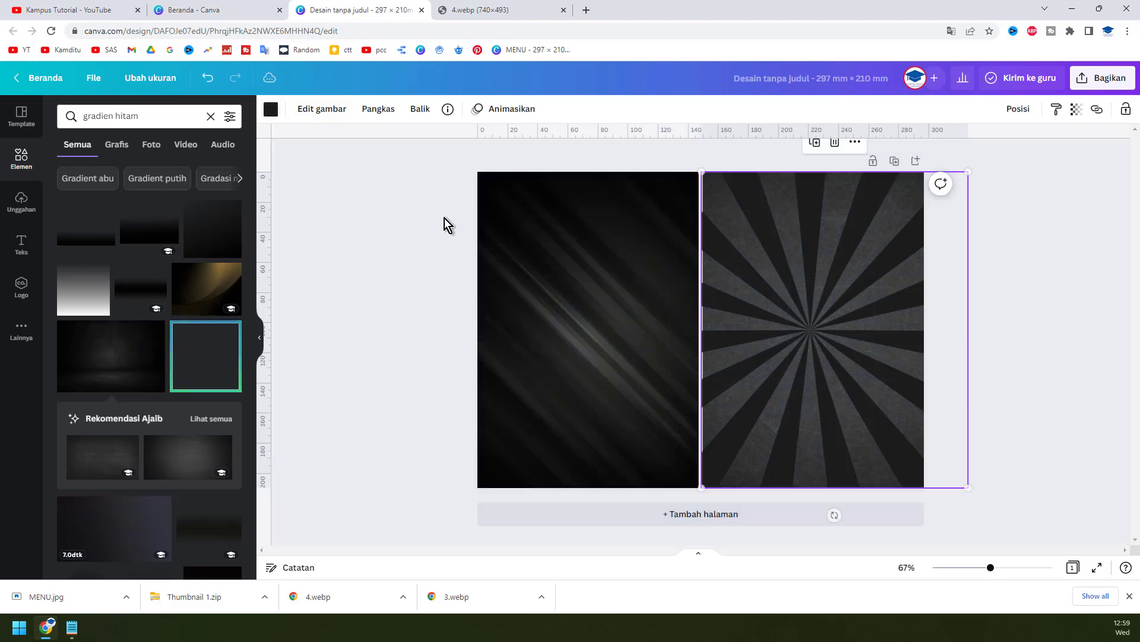
Shift the sunburst and grid aside to expose the page, then colour the page background with the near-black document colour
click(1051, 329)
drag(860, 325, 894, 321)
drag(693, 307, 671, 301)
drag(591, 260, 680, 254)
click(523, 246)
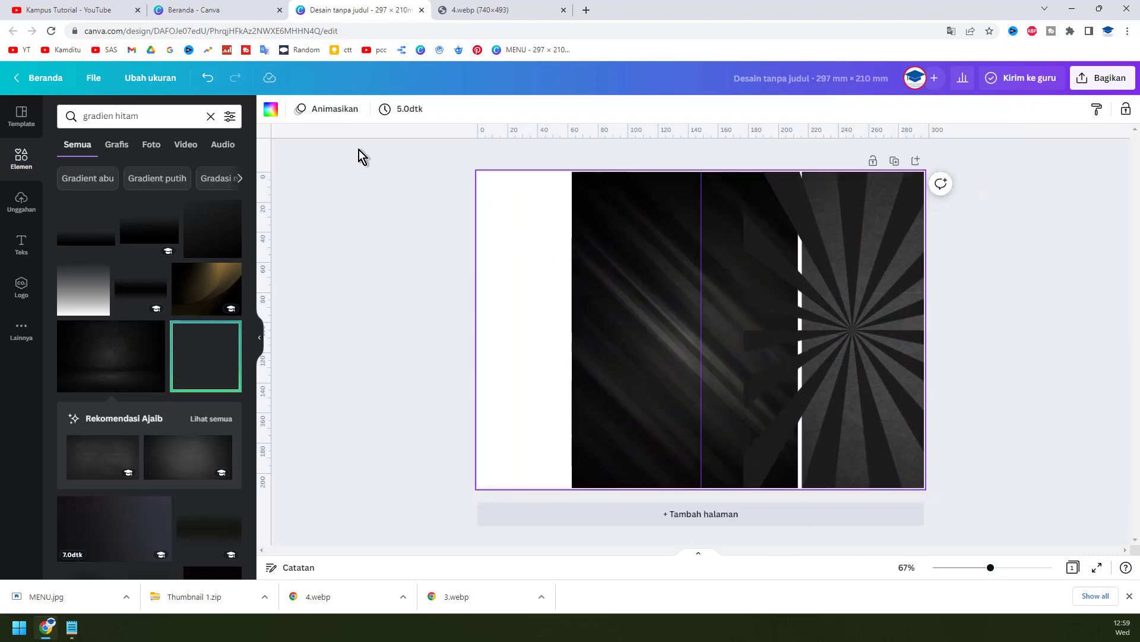
click(271, 109)
click(101, 171)
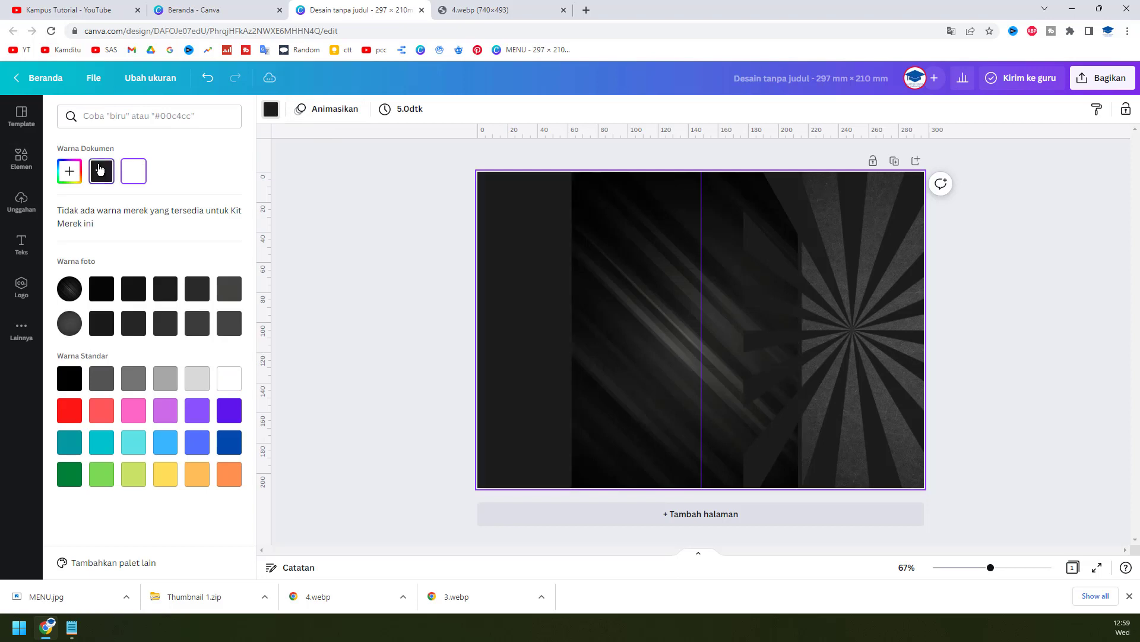
Move the grid back to the page's left edge and realign the sunburst with the right panel
drag(601, 259, 517, 257)
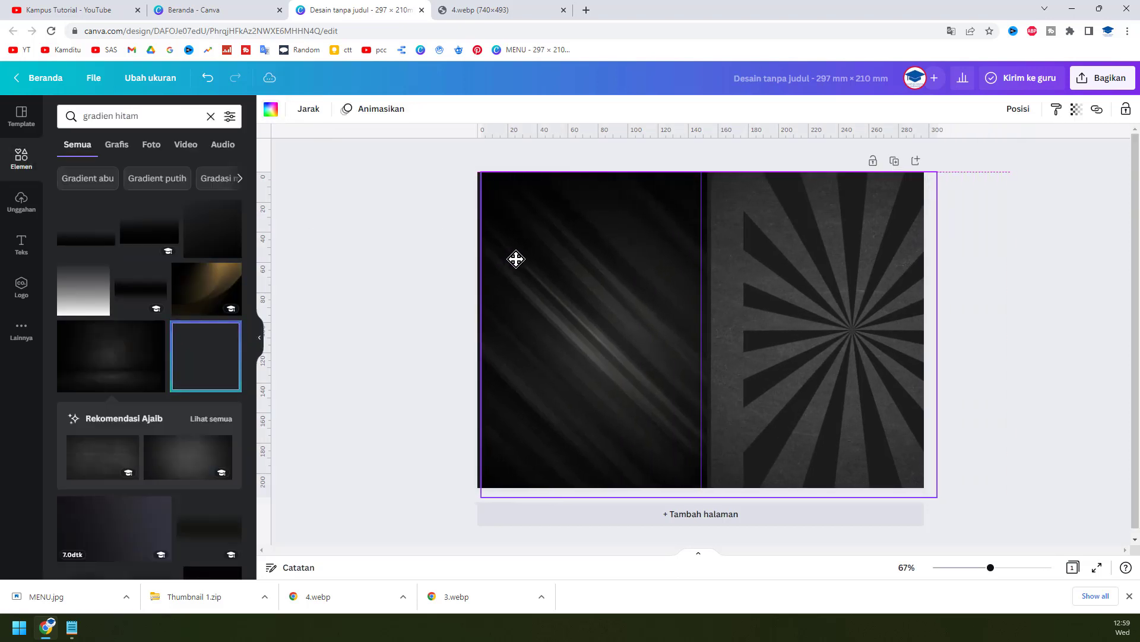
click(797, 316)
drag(798, 316, 764, 311)
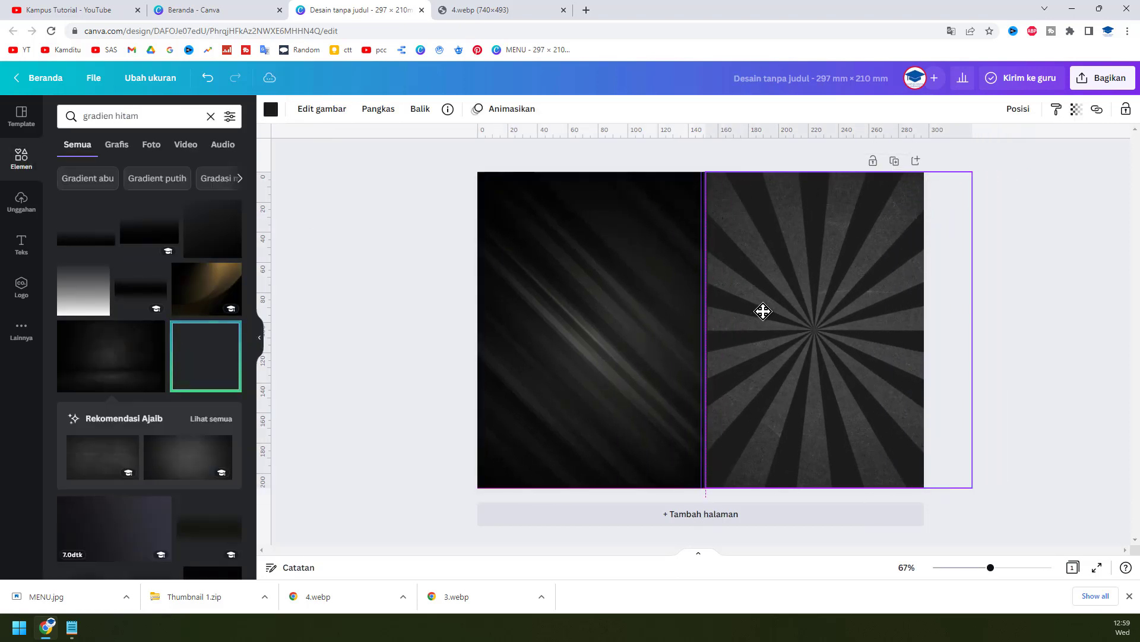
click(1046, 355)
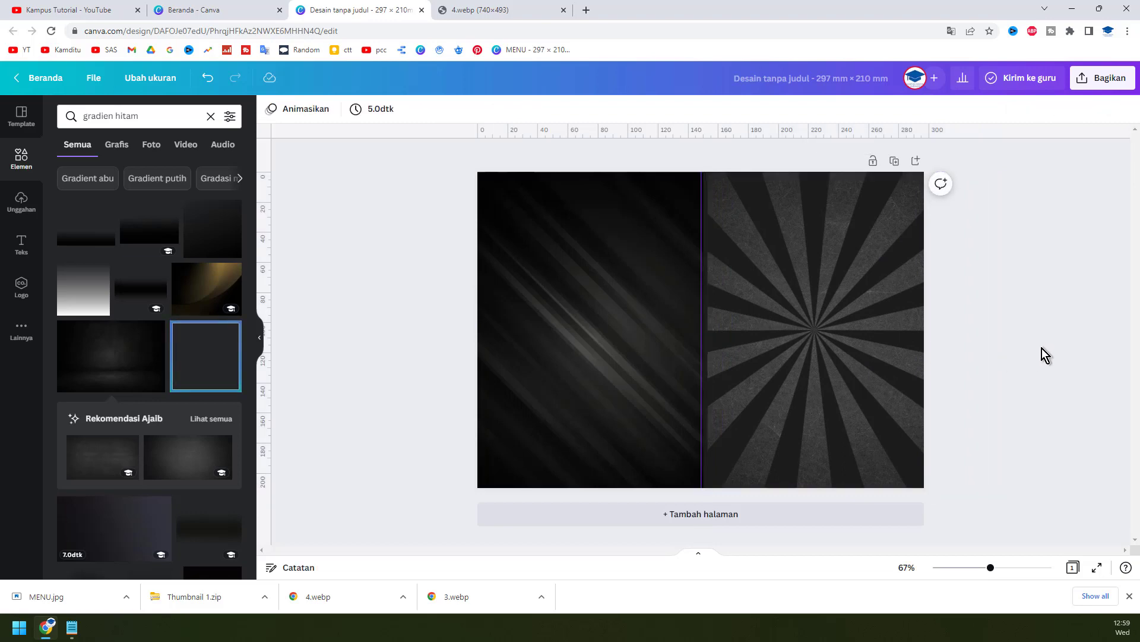
Lower the grid's opacity so that its two background images blend into the dark page colour
click(621, 351)
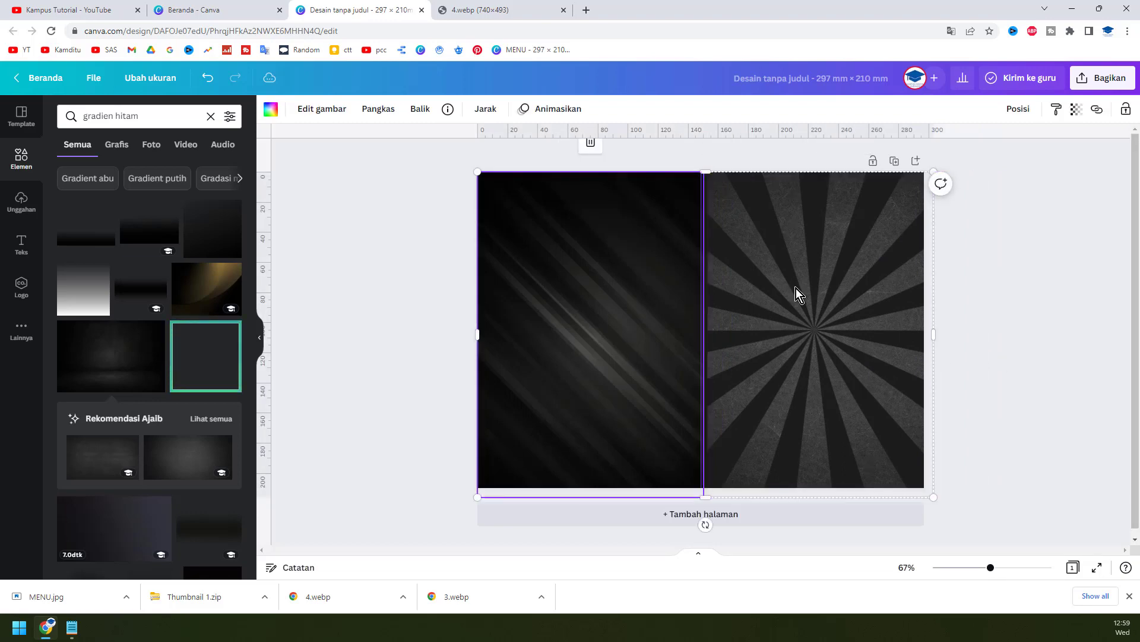
click(1076, 109)
mouse_move(1075, 159)
mouse_down()
mouse_move(985, 156)
mouse_move(1001, 155)
mouse_up()
click(1020, 297)
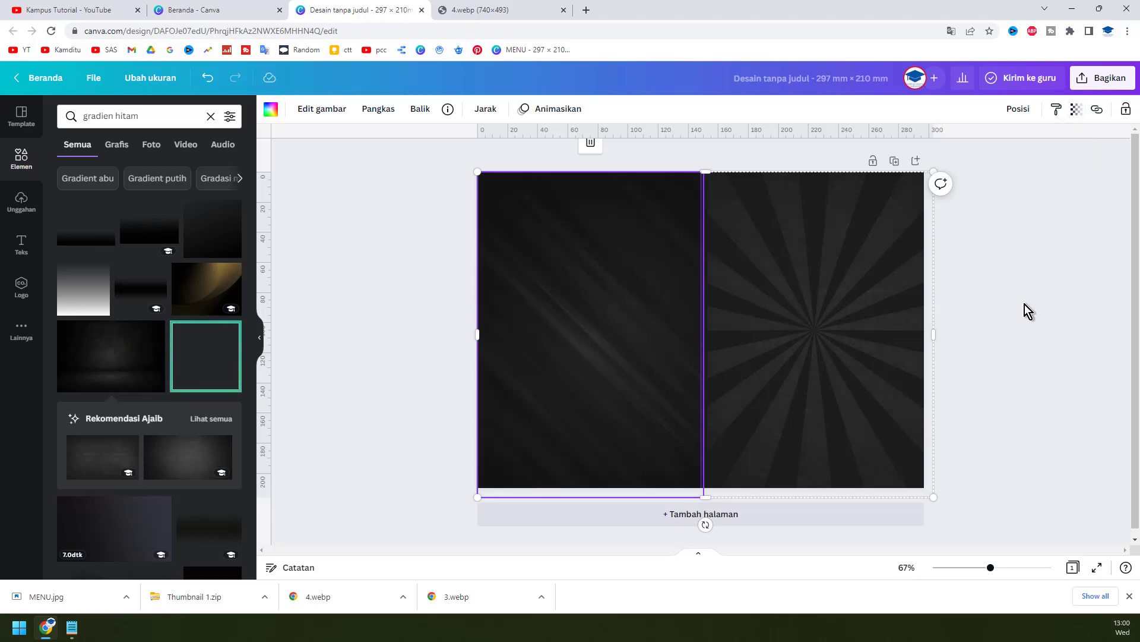
click(1045, 328)
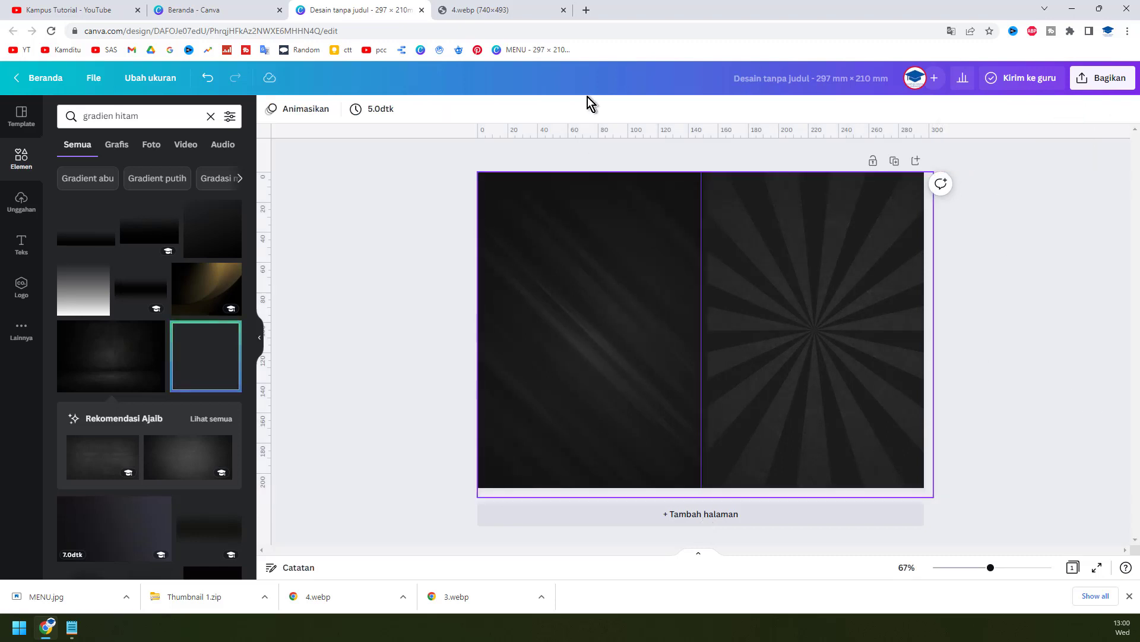
Compare the backgrounds with the reference image 4.webp, then return to the design and clear the element search
click(510, 9)
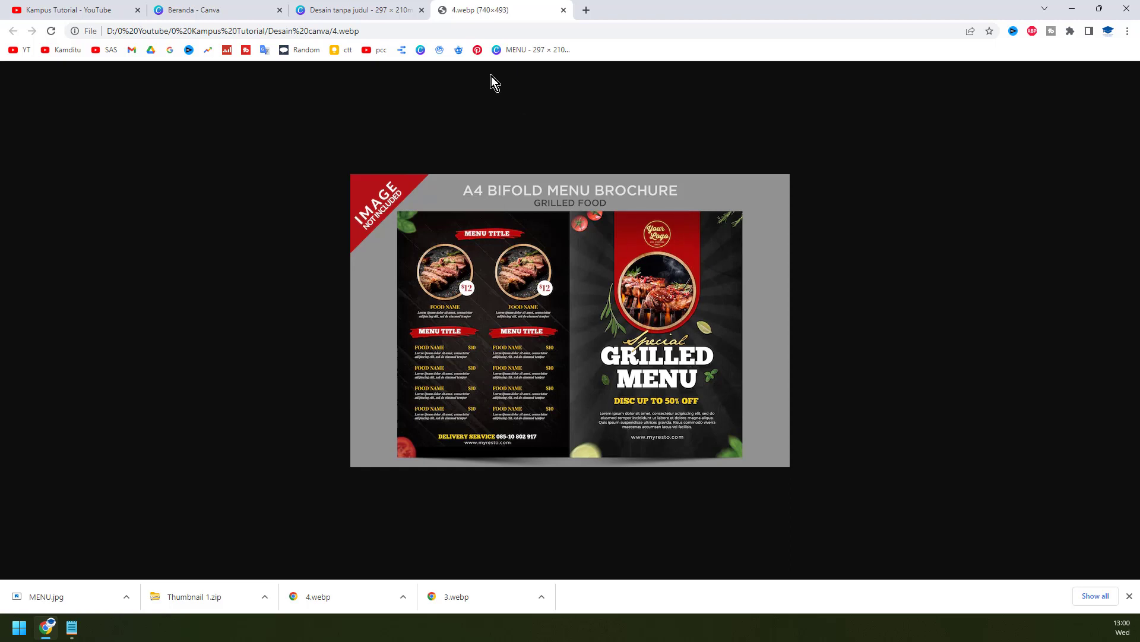
click(364, 10)
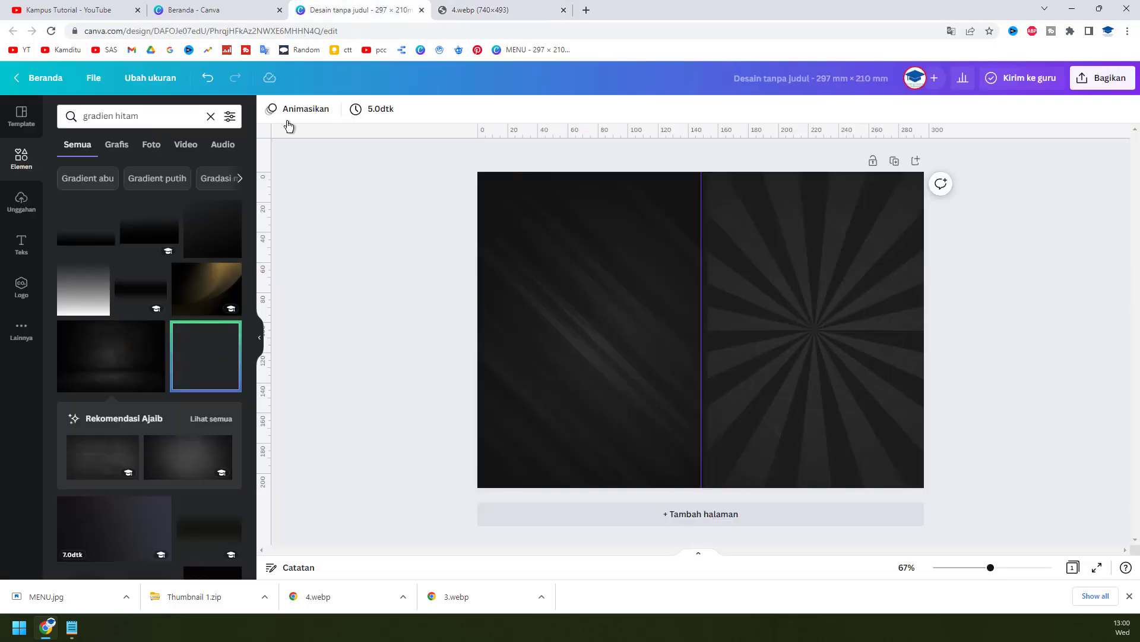
click(210, 116)
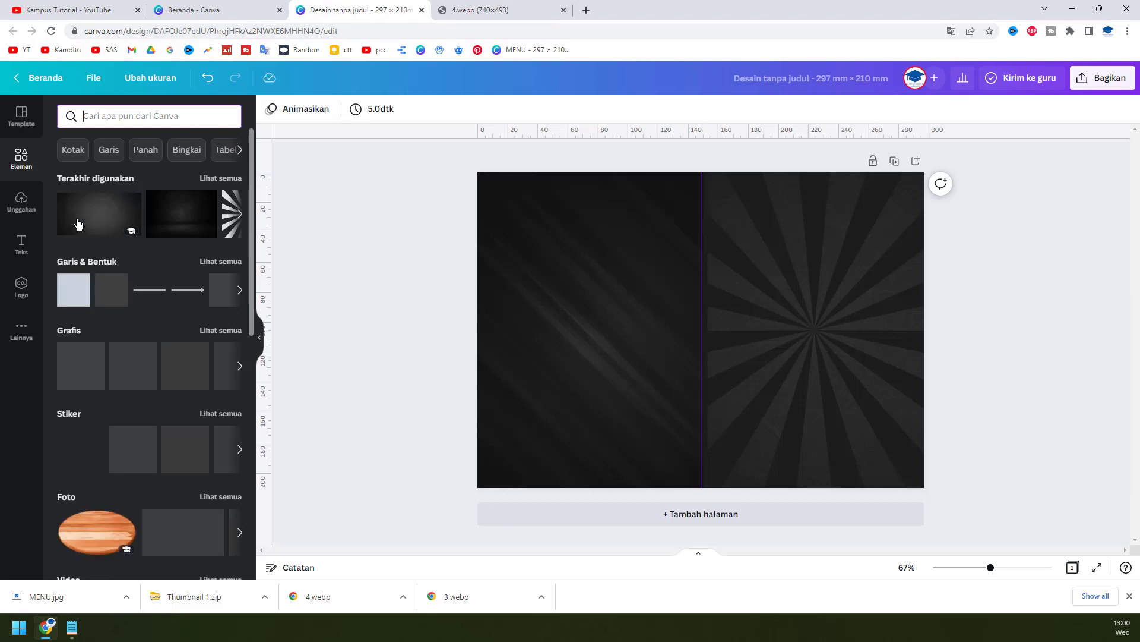
Open the full collection of frames and search it for "circle"
scroll(153, 295, down, 9)
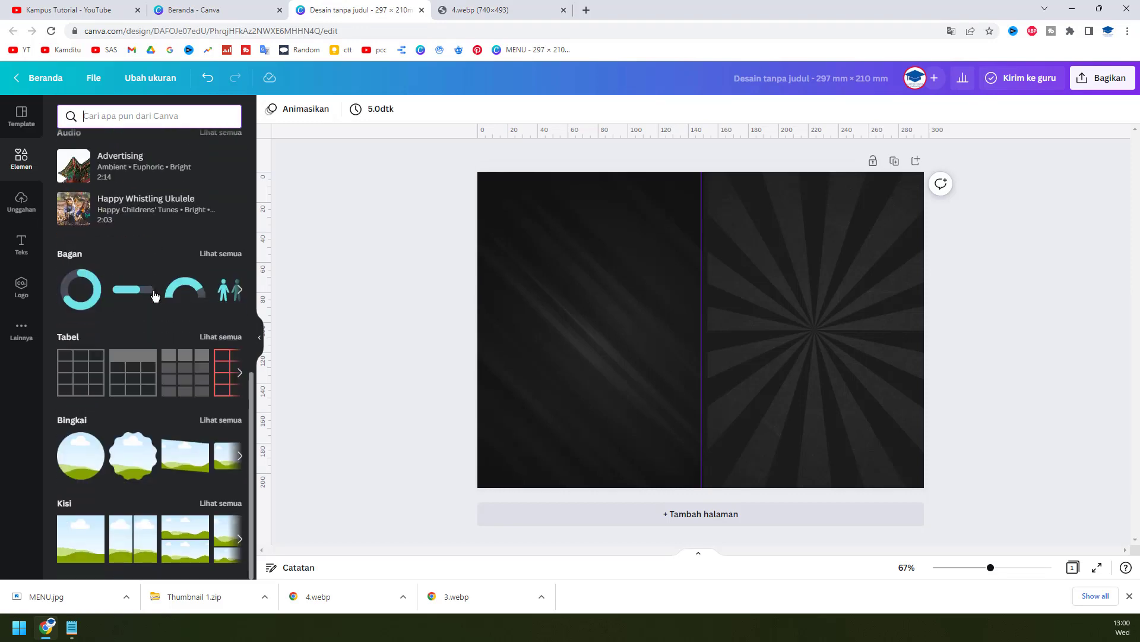
scroll(153, 295, down, 3)
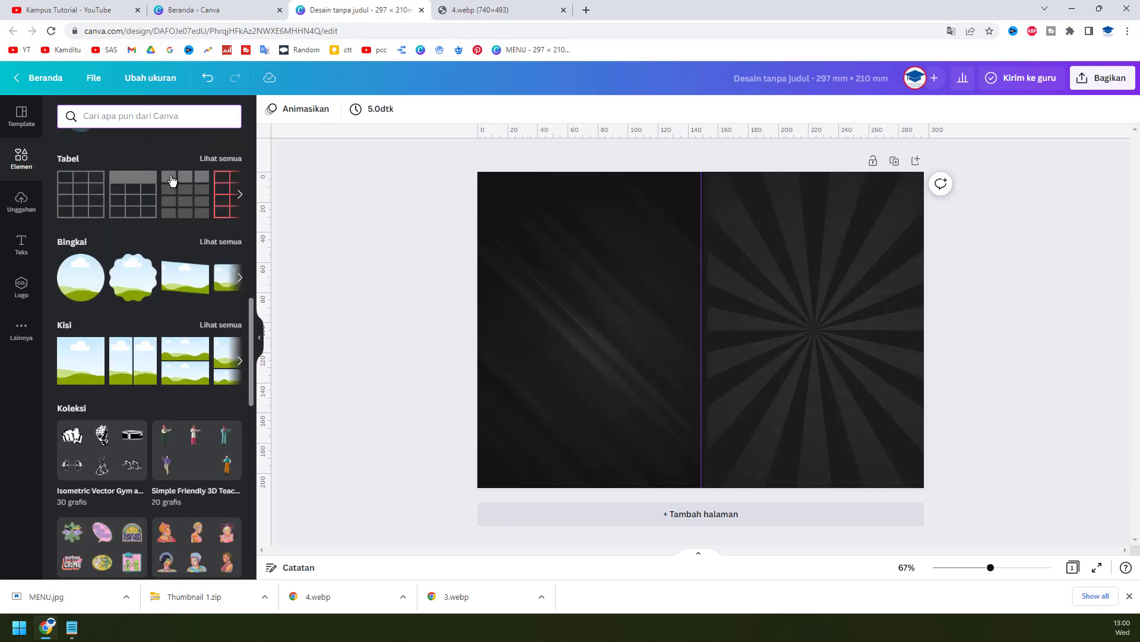
click(221, 241)
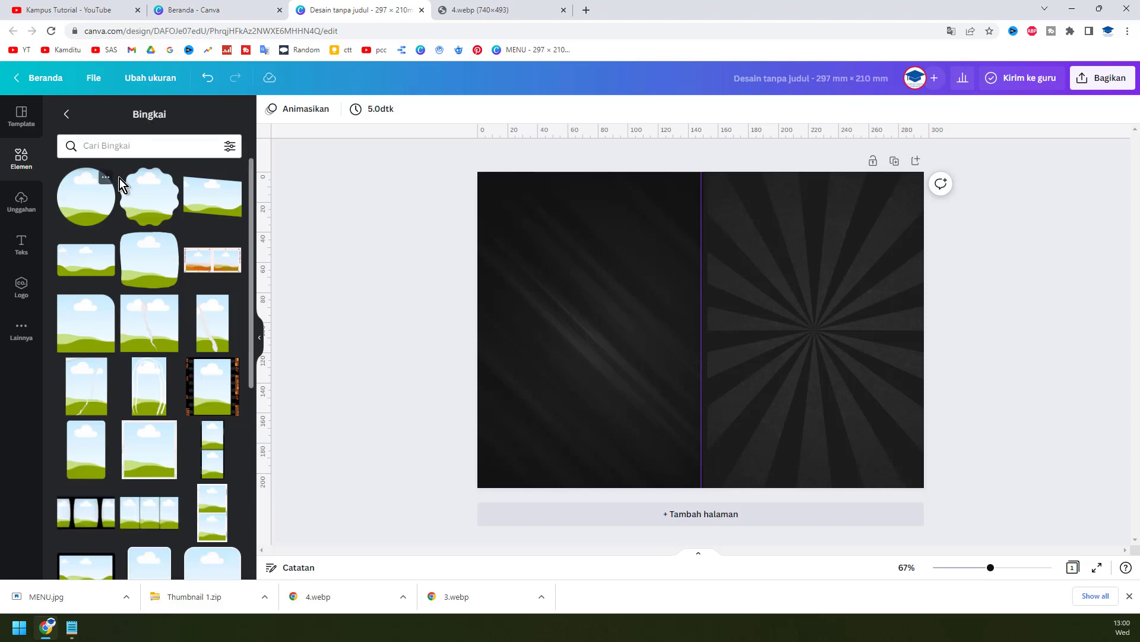
click(106, 177)
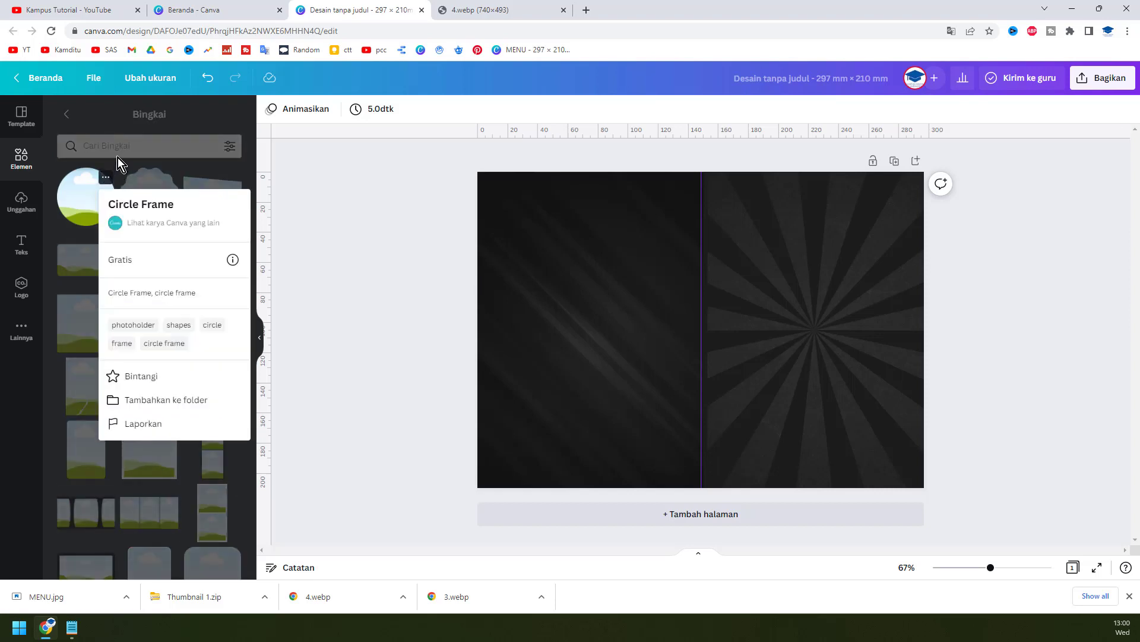
click(119, 152)
click(119, 149)
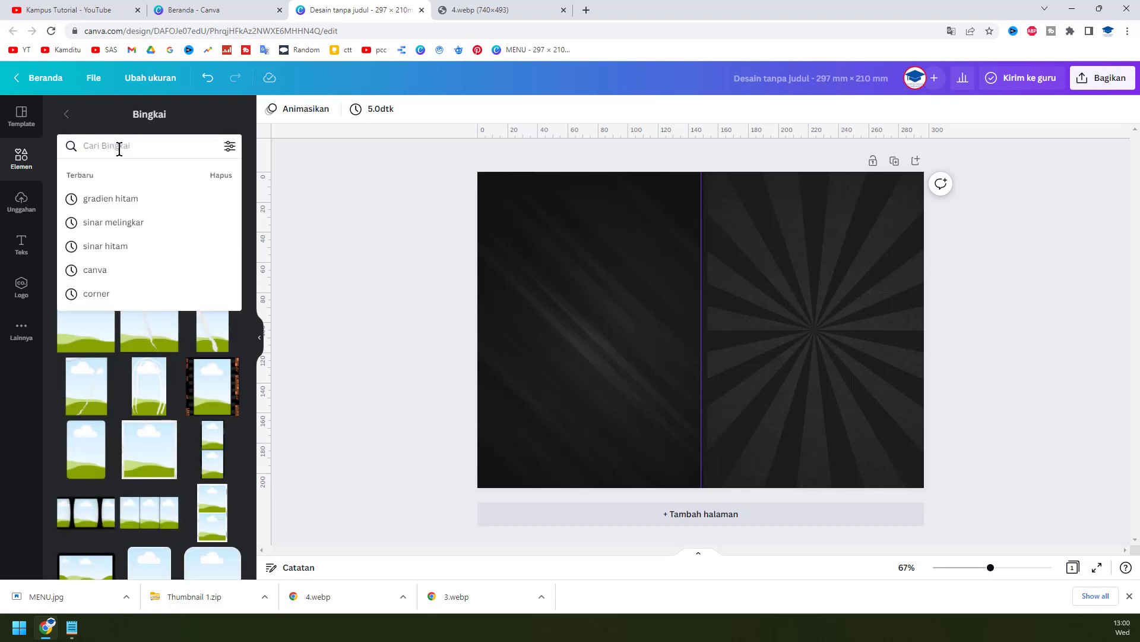
text(circle)
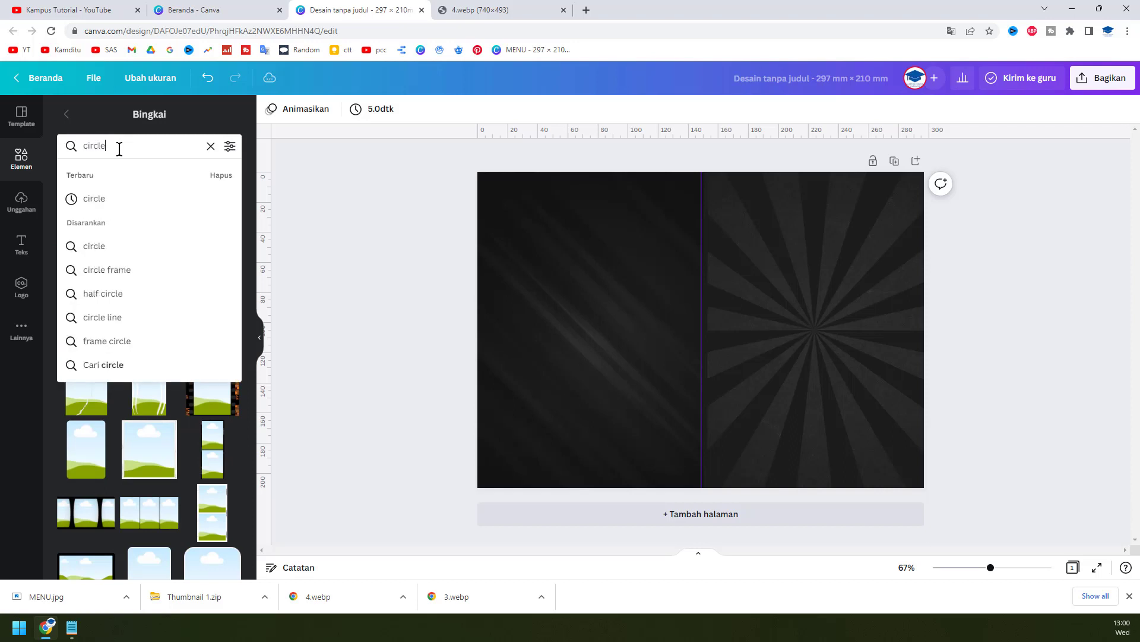
key(Return)
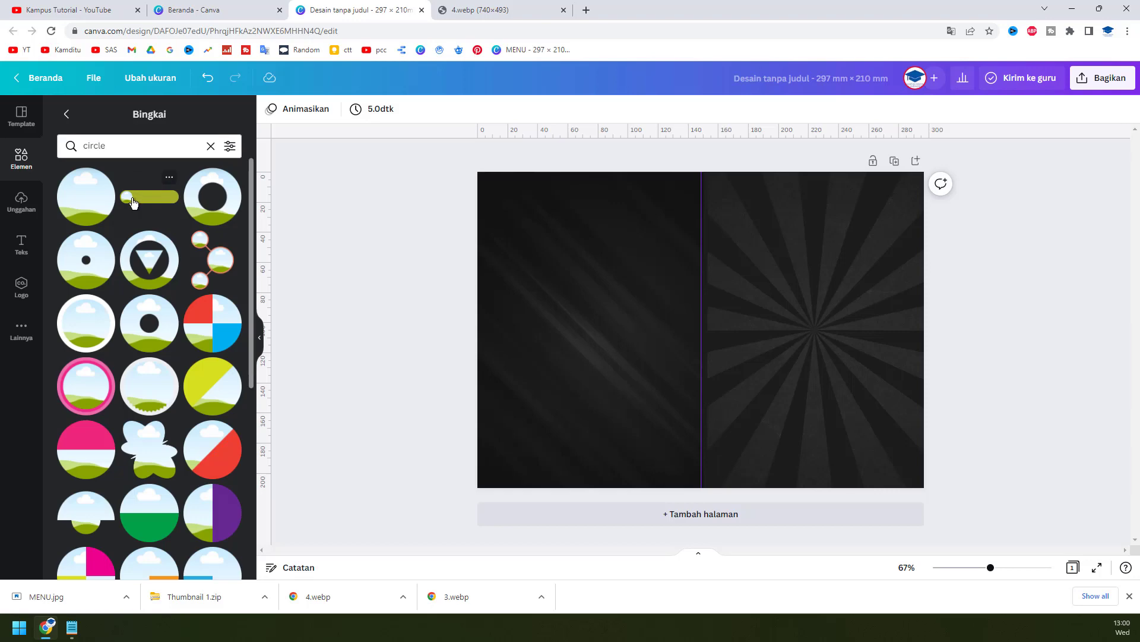
Add the olive pill-shaped frame with a circular photo holder from the circle frame results to the page
scroll(148, 224, down, 6)
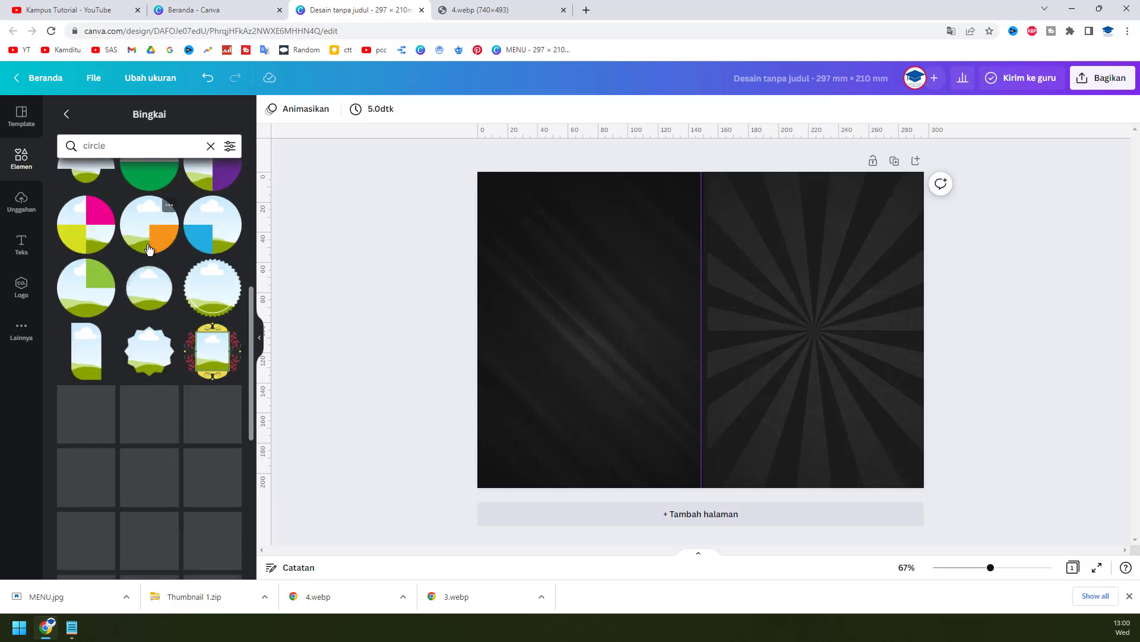
scroll(148, 249, down, 4)
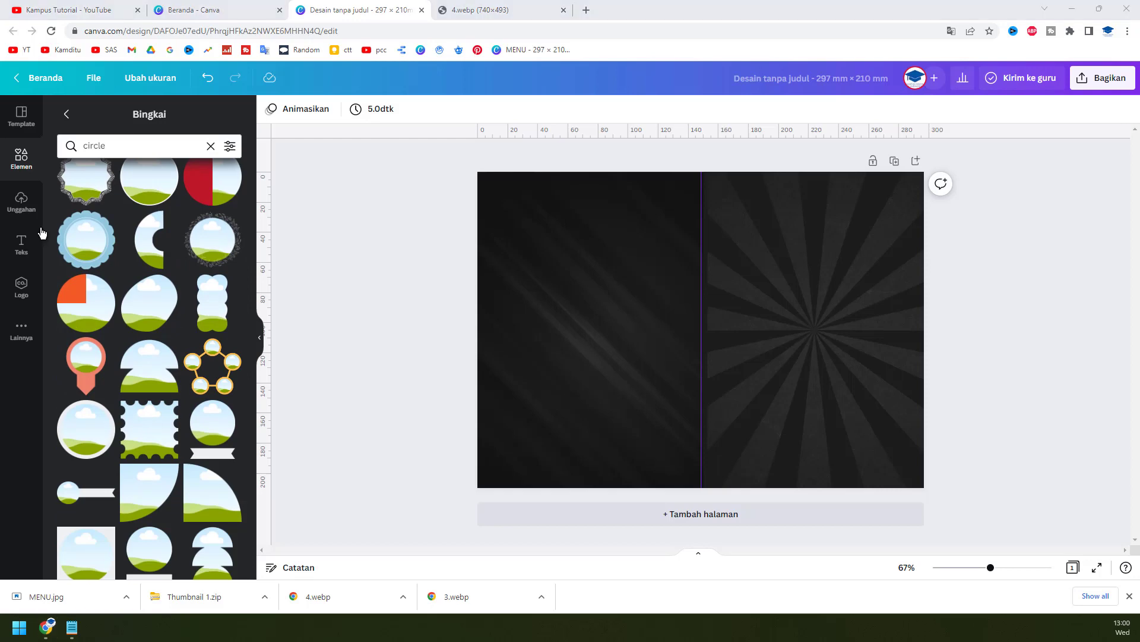
scroll(205, 328, down, 3)
scroll(205, 326, down, 5)
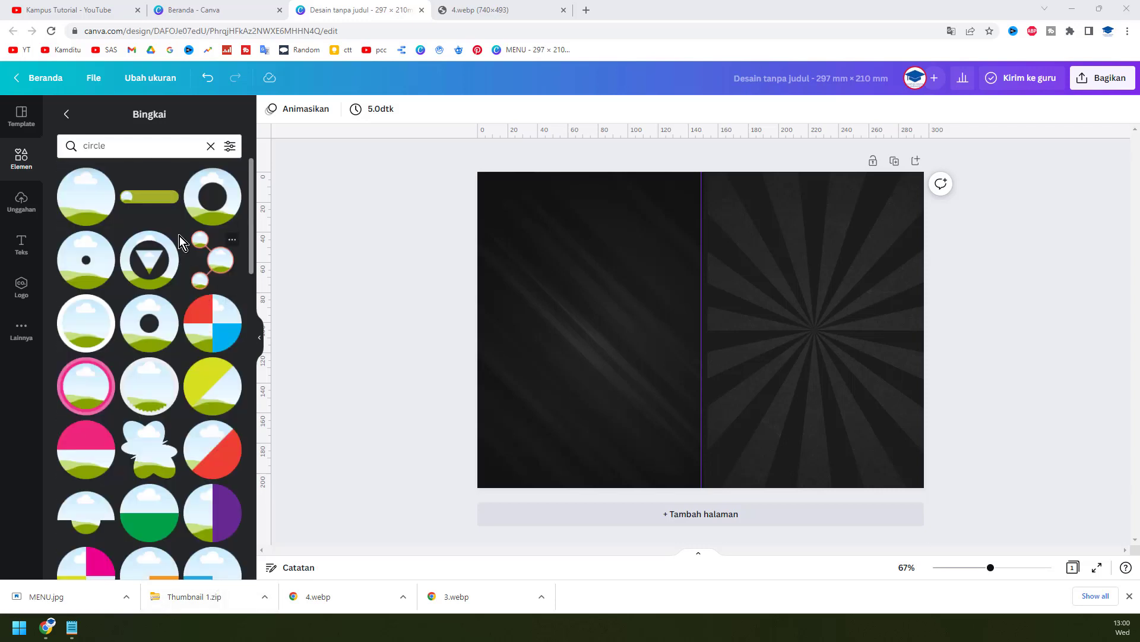
click(151, 200)
drag(749, 343, 682, 304)
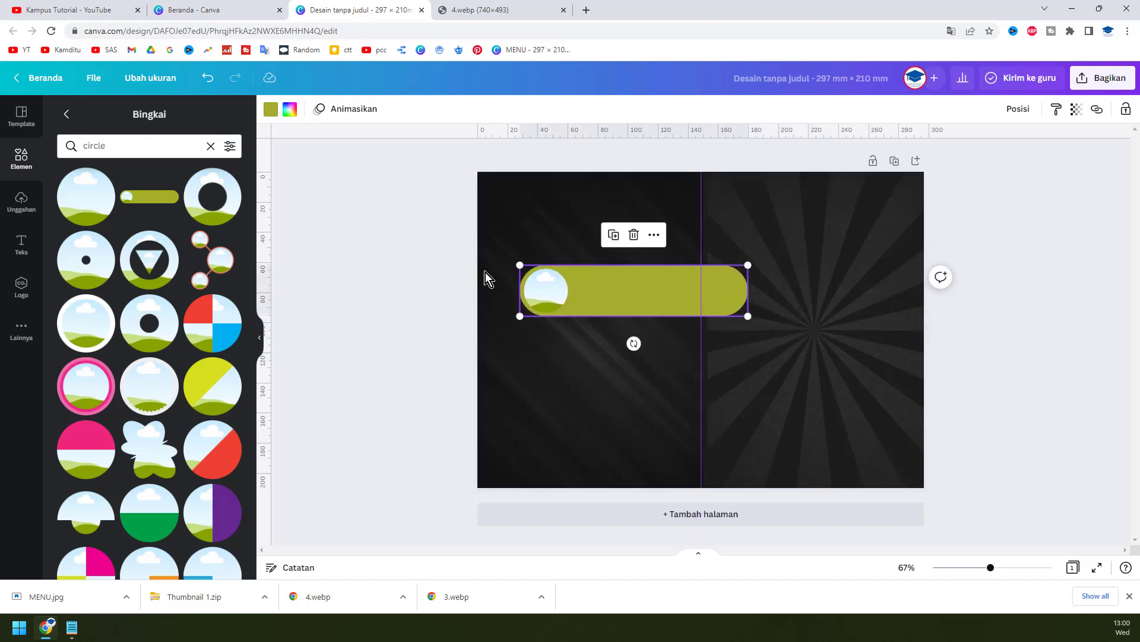
Enlarge the pill-shaped frame, rotate it upright and hang it from the right panel's top edge with the circle at its lower end
drag(747, 316, 1076, 388)
drag(797, 414, 951, 358)
drag(828, 402, 822, 239)
drag(879, 334, 830, 263)
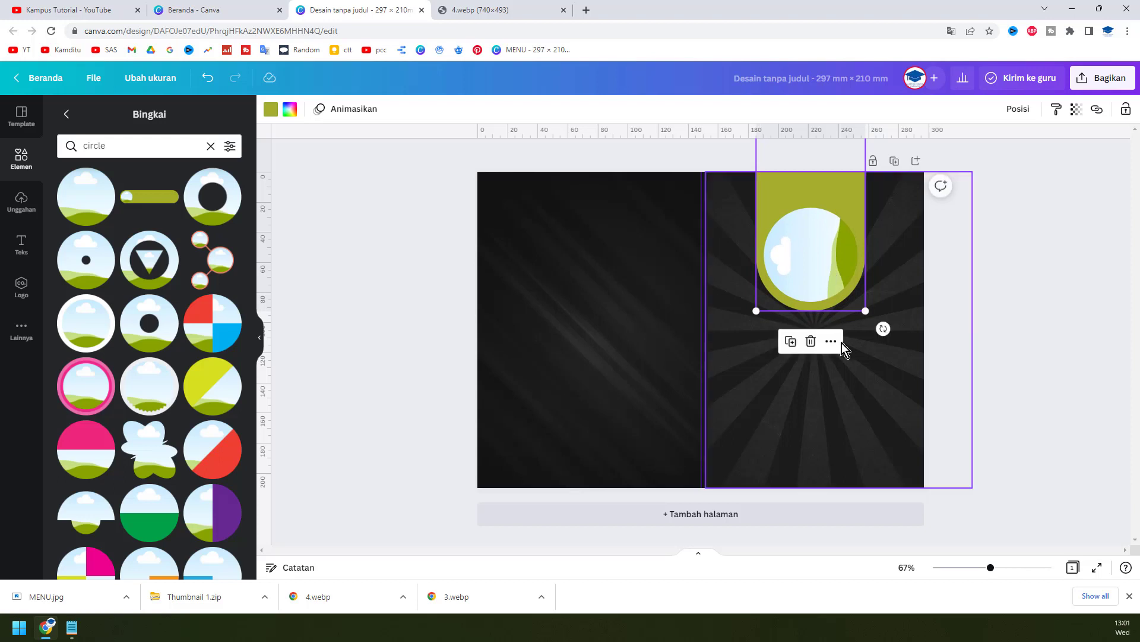
Recolour the hanging frame's banner from olive to the custom red #B60A0A
click(273, 111)
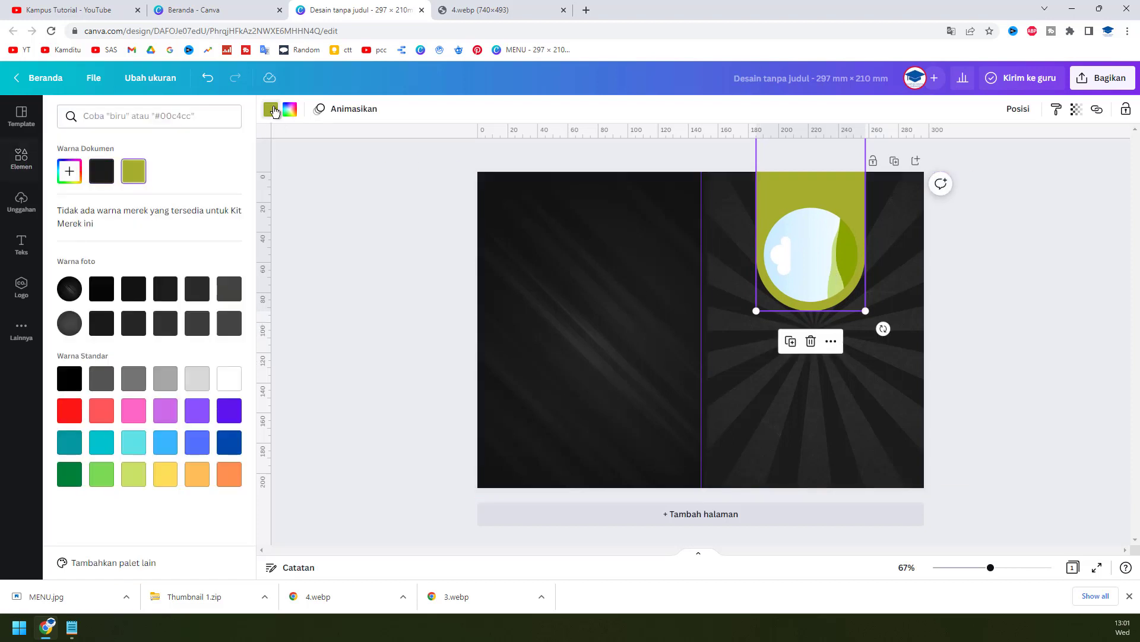
click(70, 409)
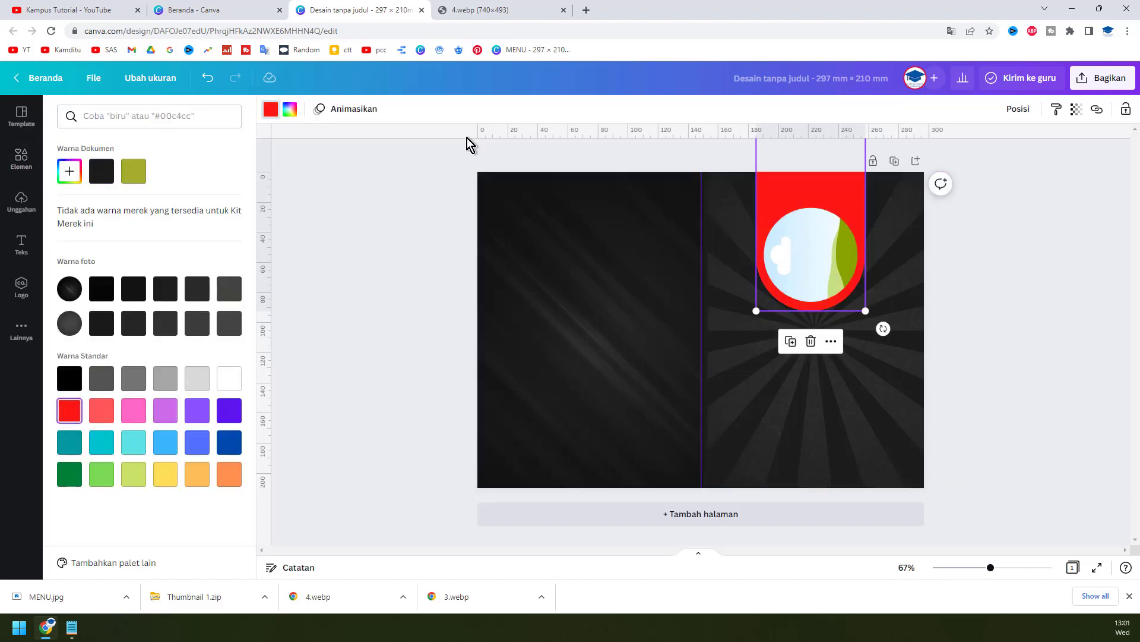
click(501, 7)
click(357, 9)
click(69, 173)
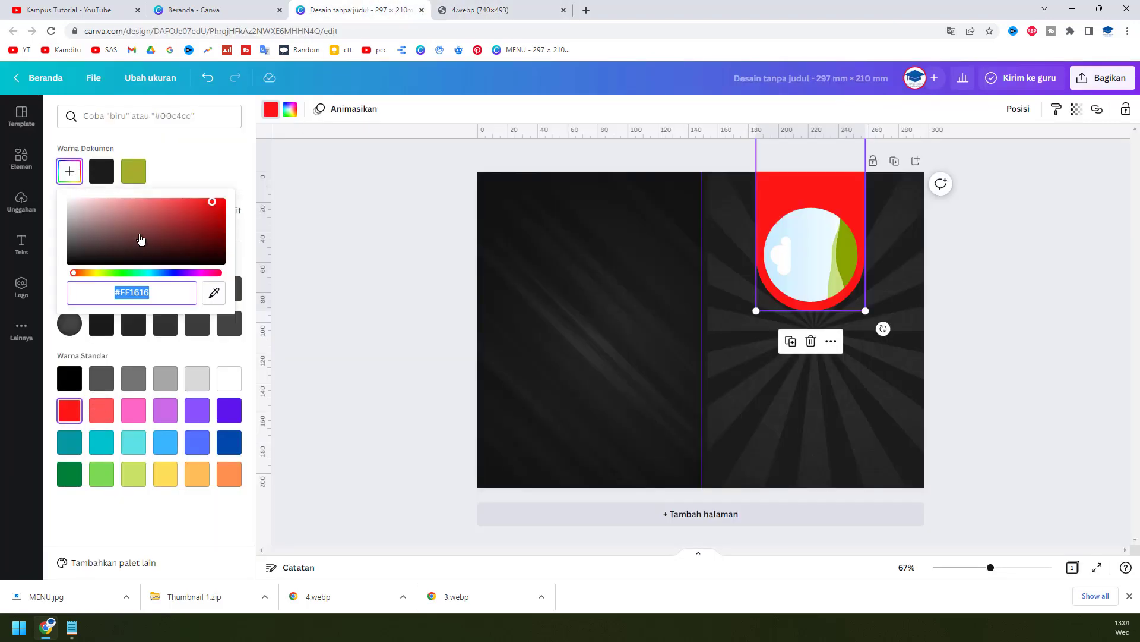
mouse_move(215, 205)
mouse_down()
mouse_move(231, 237)
mouse_move(233, 224)
mouse_move(213, 215)
mouse_up()
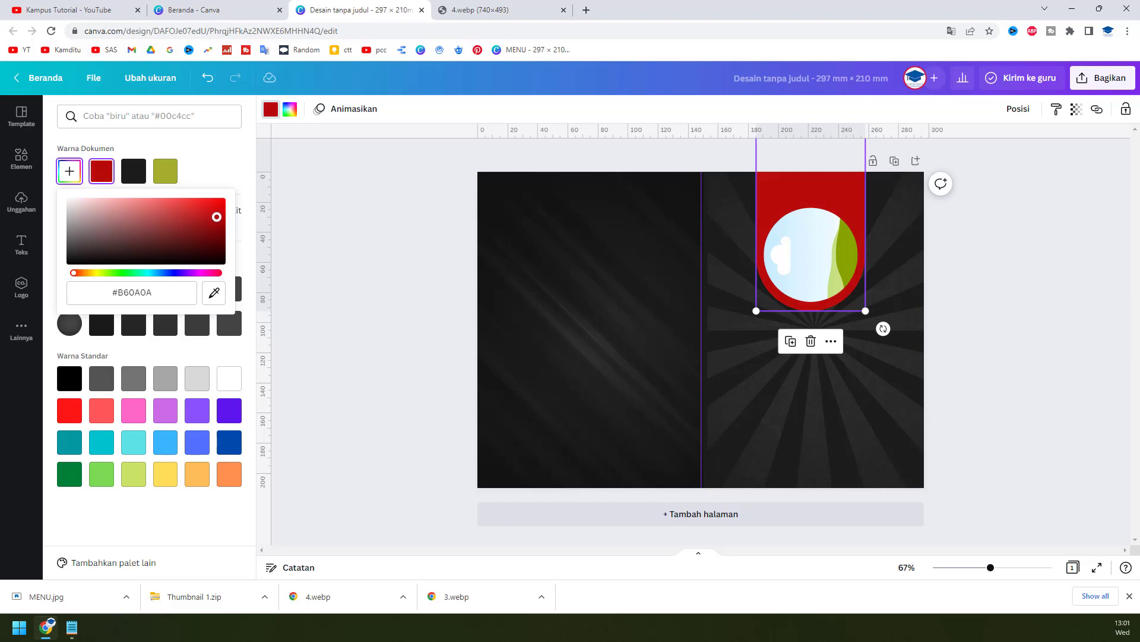
click(998, 281)
click(1003, 286)
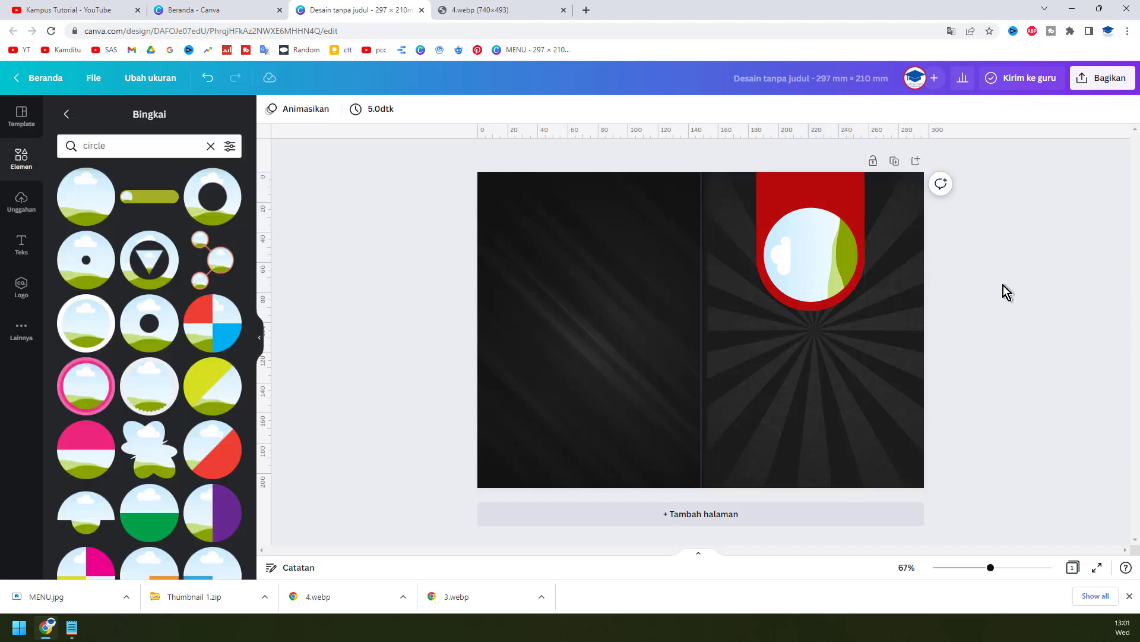
Compare the banner's red with the reference image 4.webp, then darken the banner colour to #920000
click(521, 3)
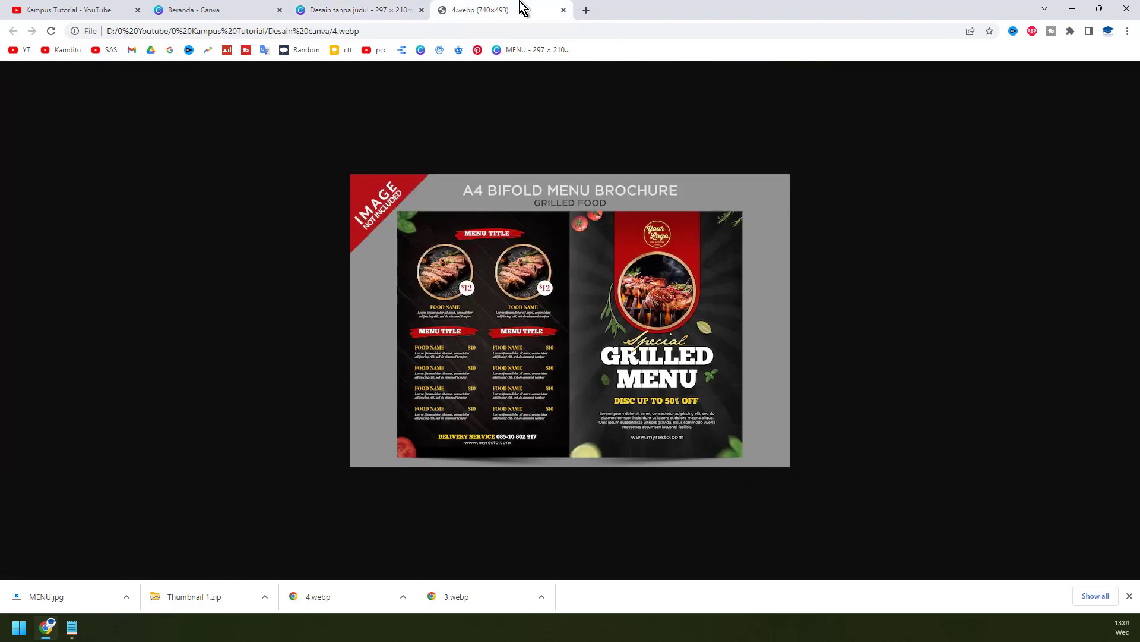
click(346, 7)
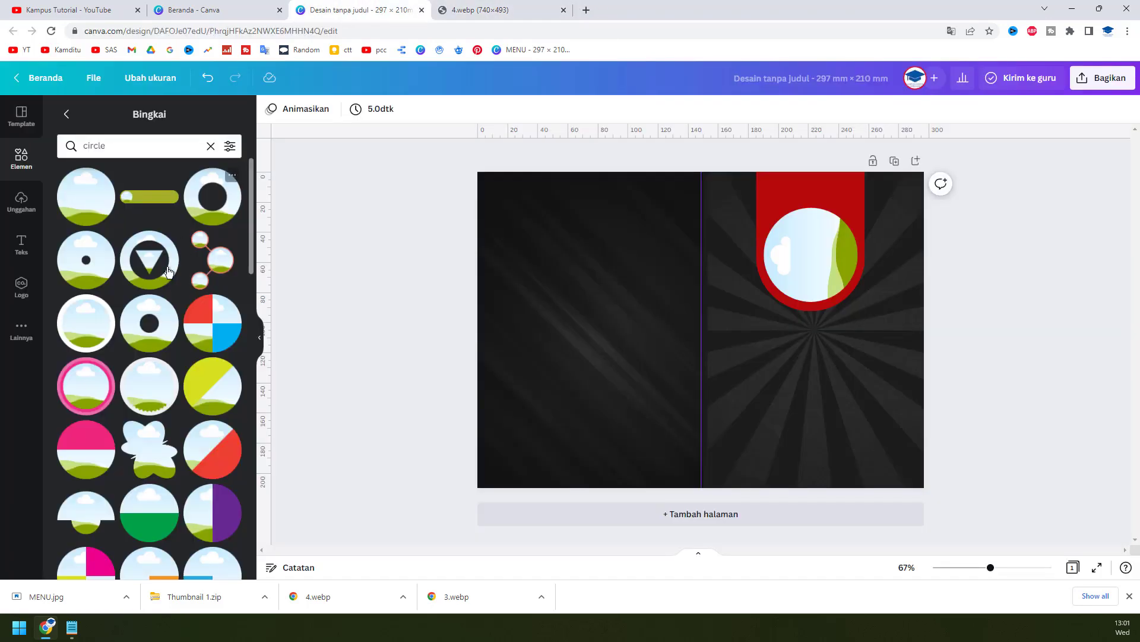
click(830, 222)
click(824, 191)
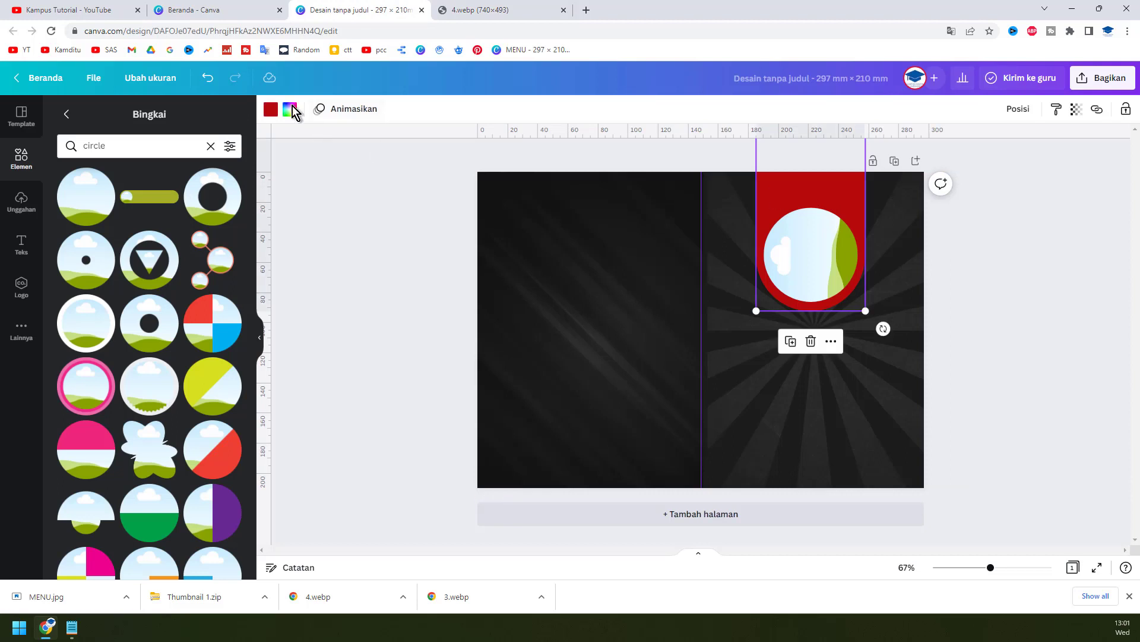
click(271, 110)
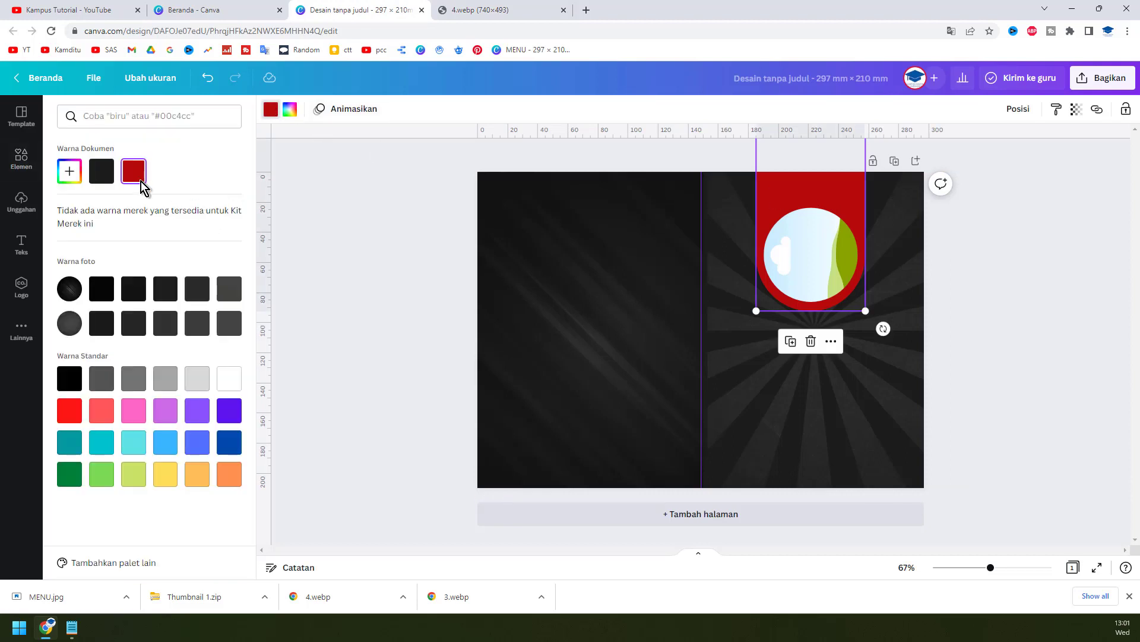
click(71, 175)
drag(216, 220, 233, 227)
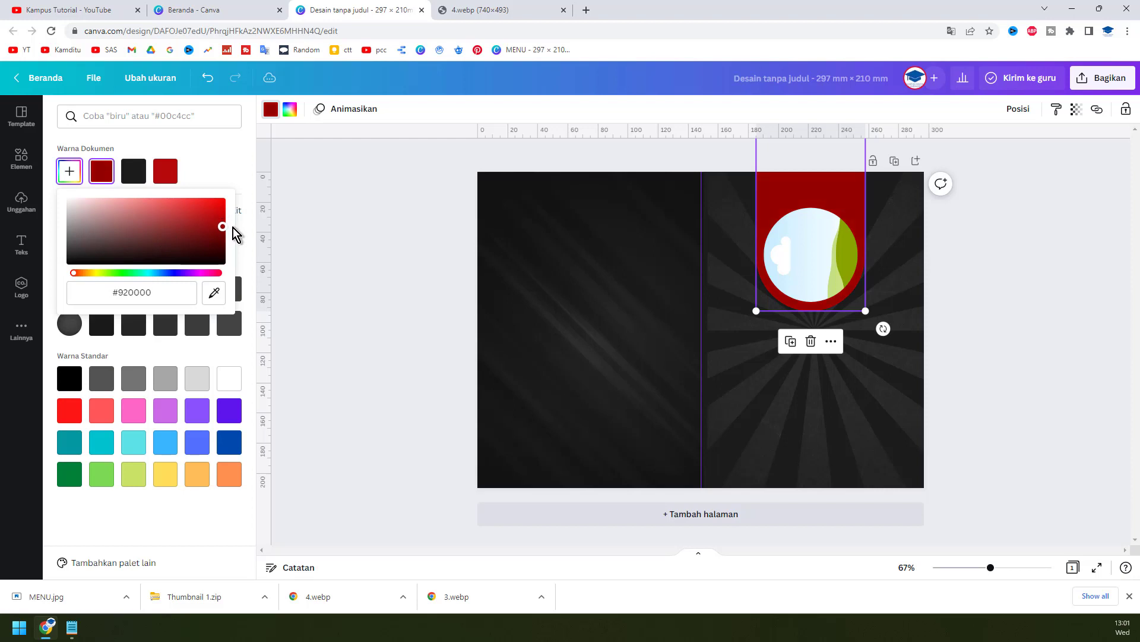
click(1088, 329)
click(1030, 293)
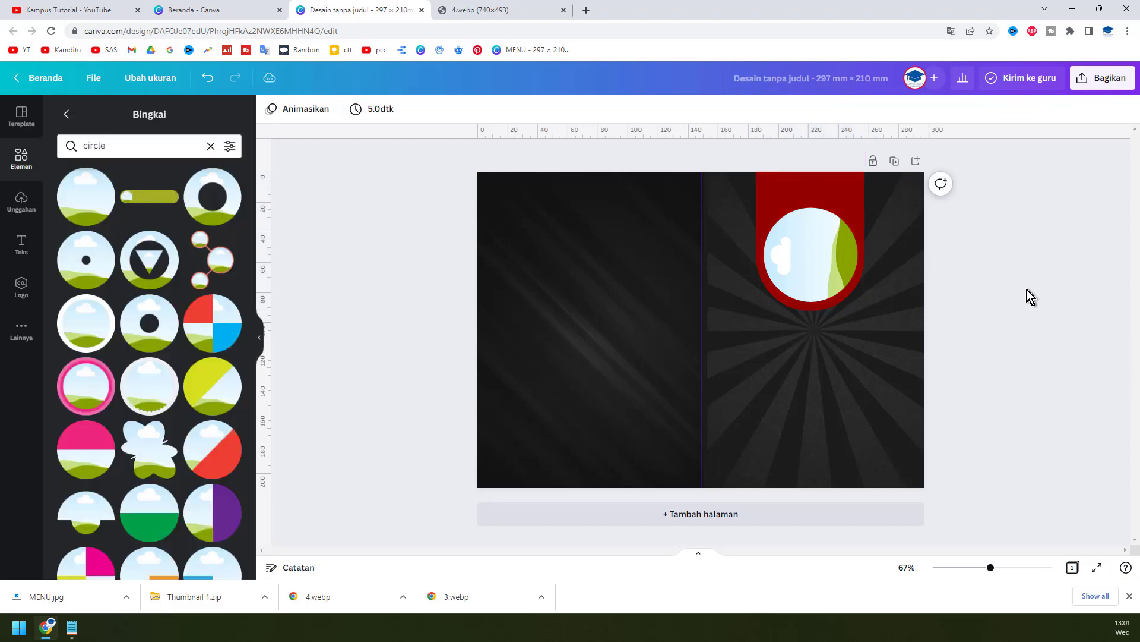
Check the reference image, then move the sunburst up and enlarge it to centre behind the circular frame and cover the right panel
click(521, 8)
click(406, 7)
click(853, 403)
drag(854, 404, 854, 353)
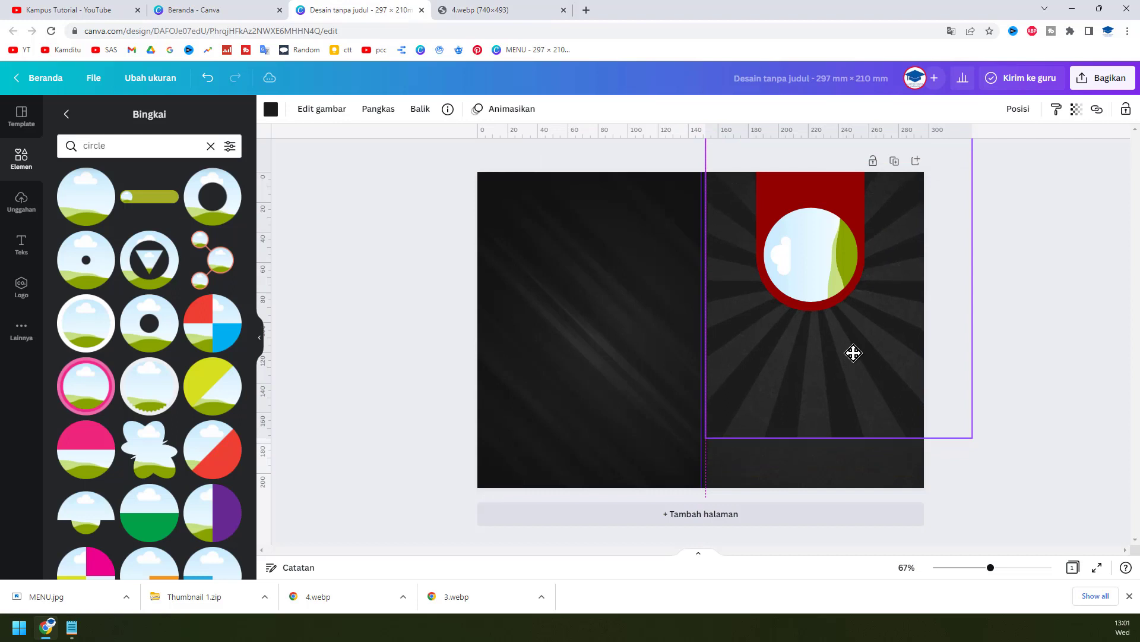
drag(970, 436, 1012, 483)
drag(868, 402, 843, 358)
drag(998, 451, 1036, 496)
drag(843, 397, 823, 383)
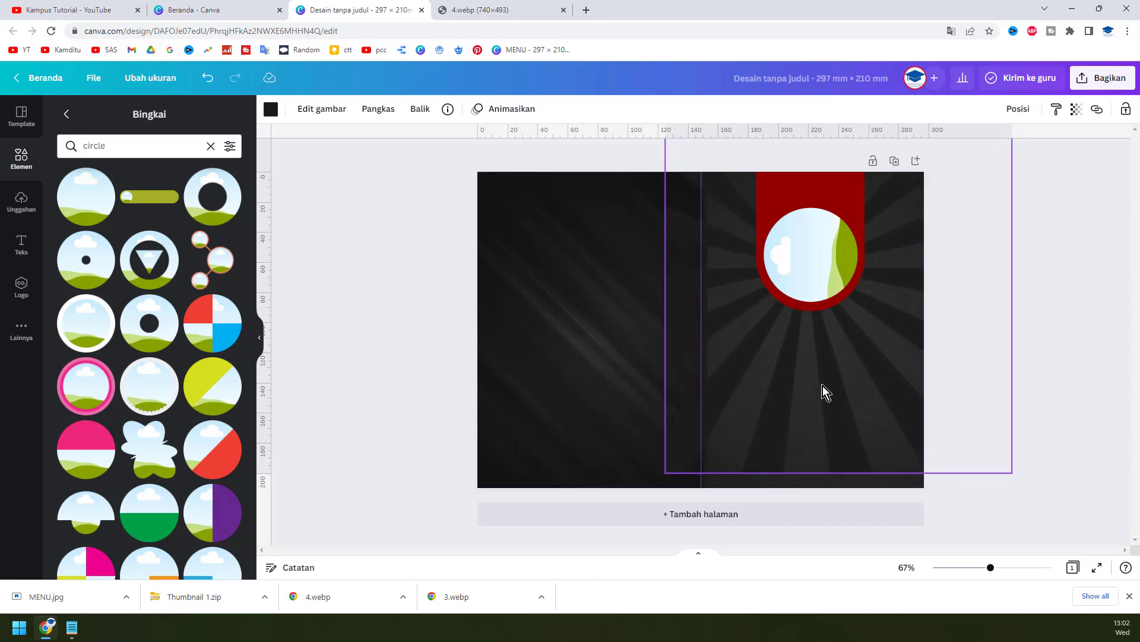
drag(667, 472, 652, 482)
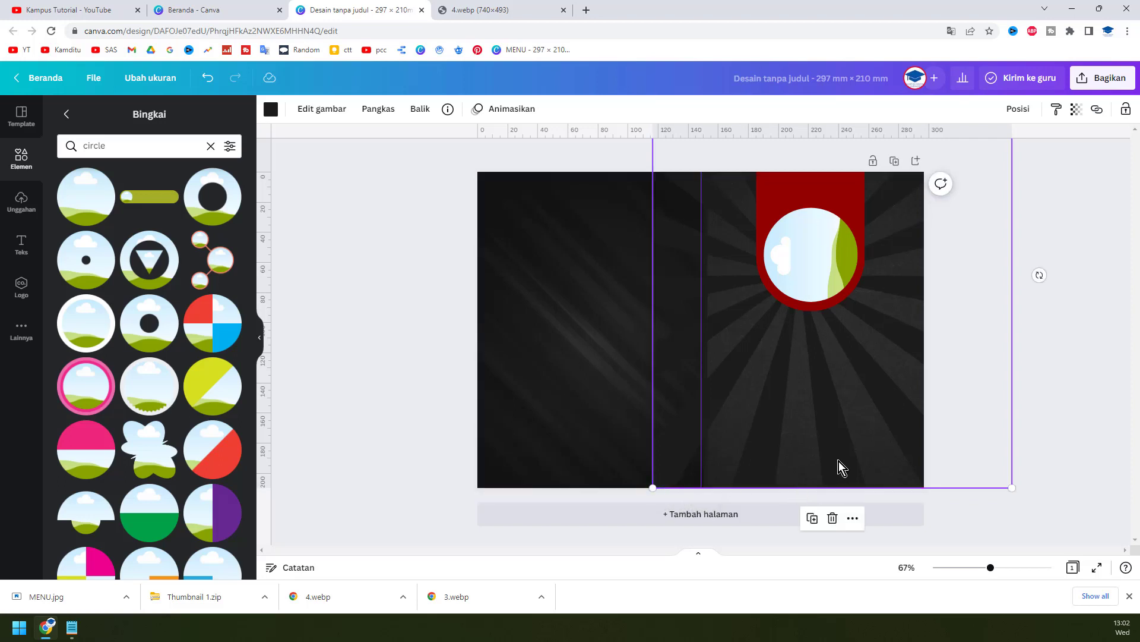
Crop the sunburst's left side at the centre fold and shift its rays to centre on the right panel
click(365, 113)
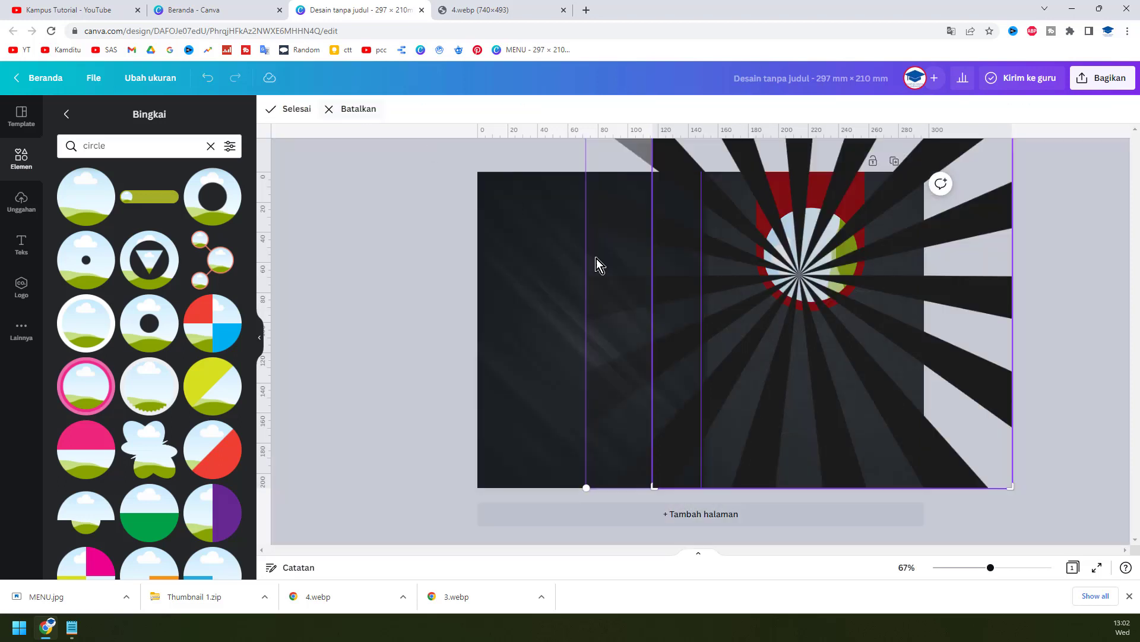
drag(656, 491, 704, 490)
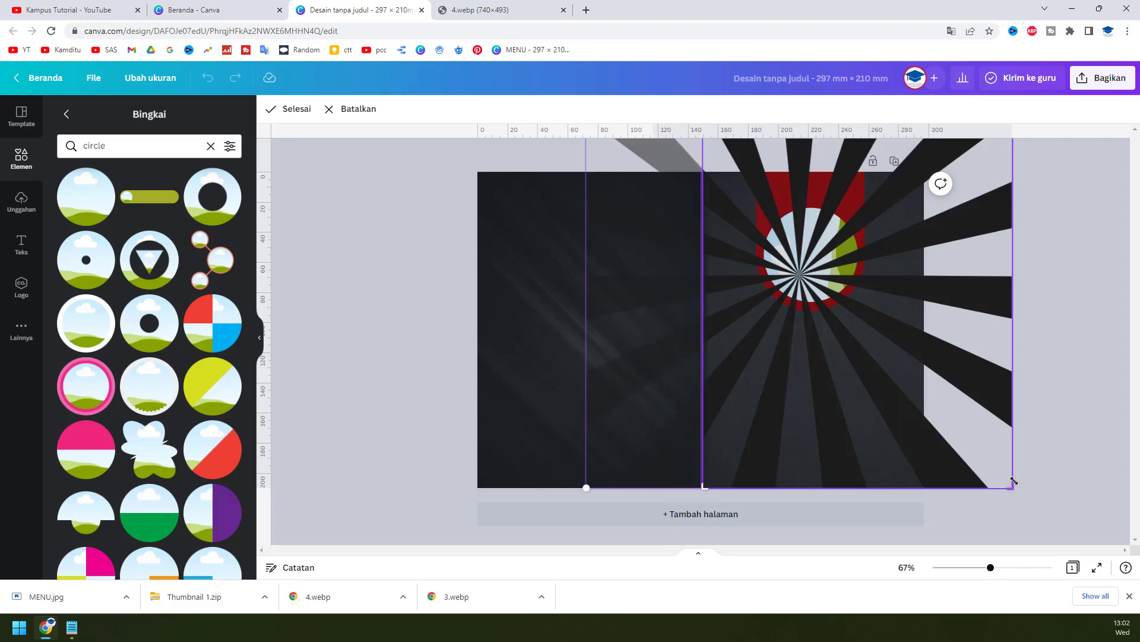
drag(851, 416, 871, 395)
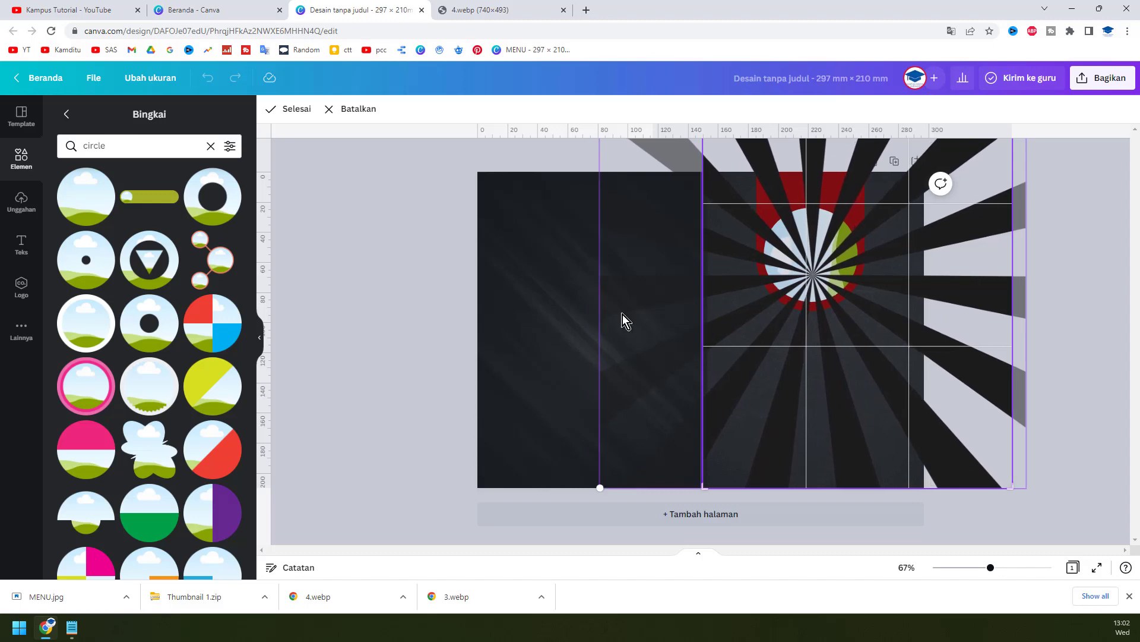
click(277, 112)
click(1090, 375)
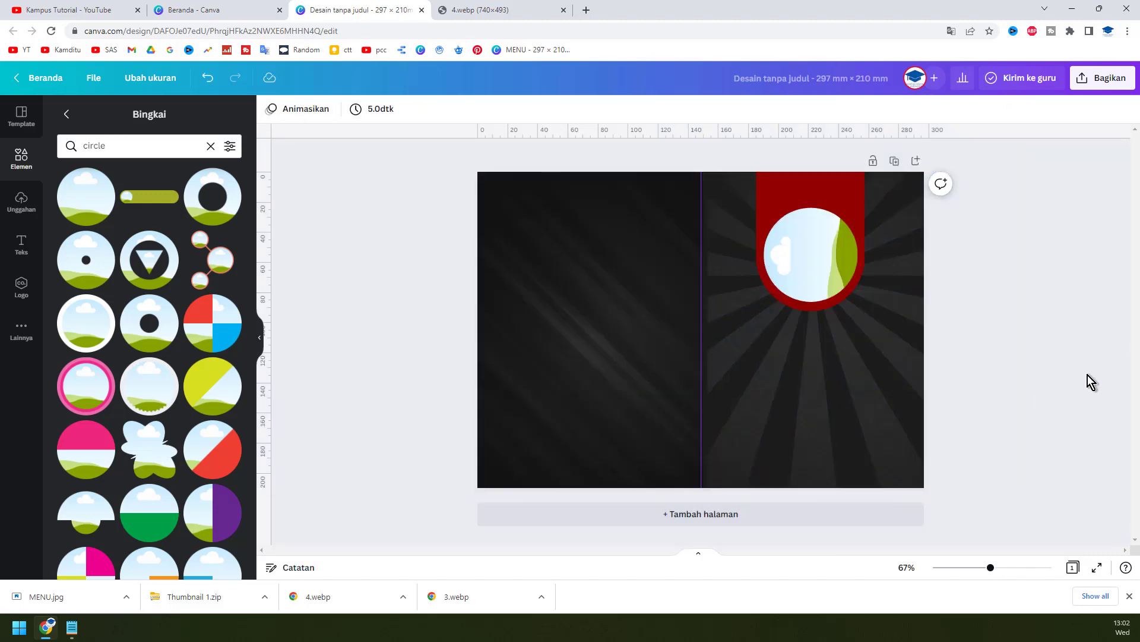
Check the food photo in the reference image 4.webp, then search the frames for "sate"
click(505, 10)
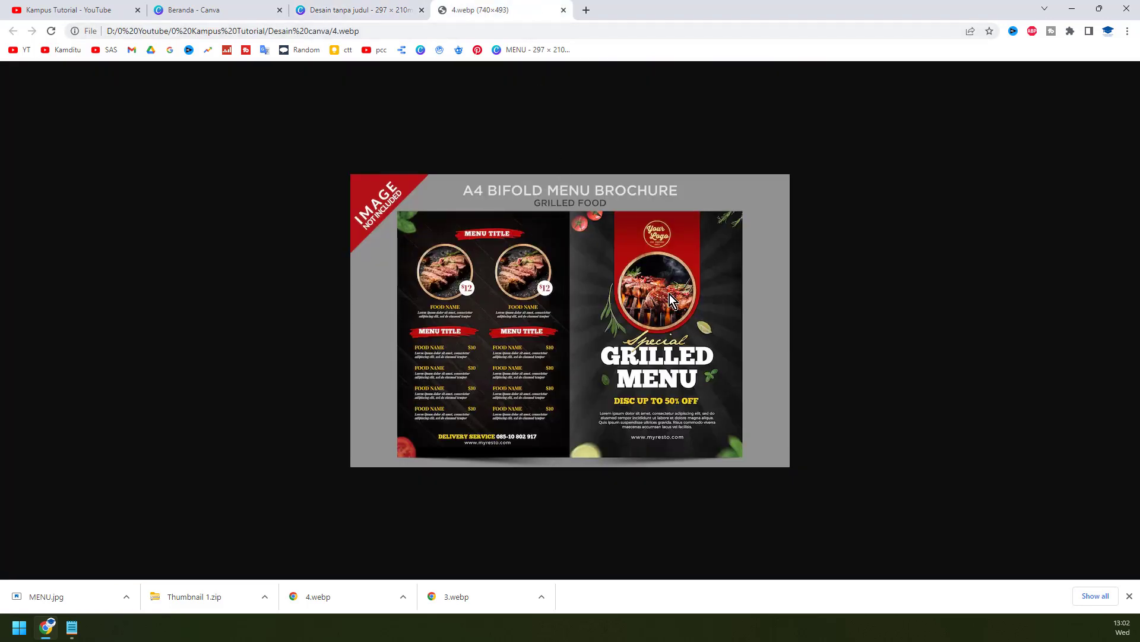
click(379, 8)
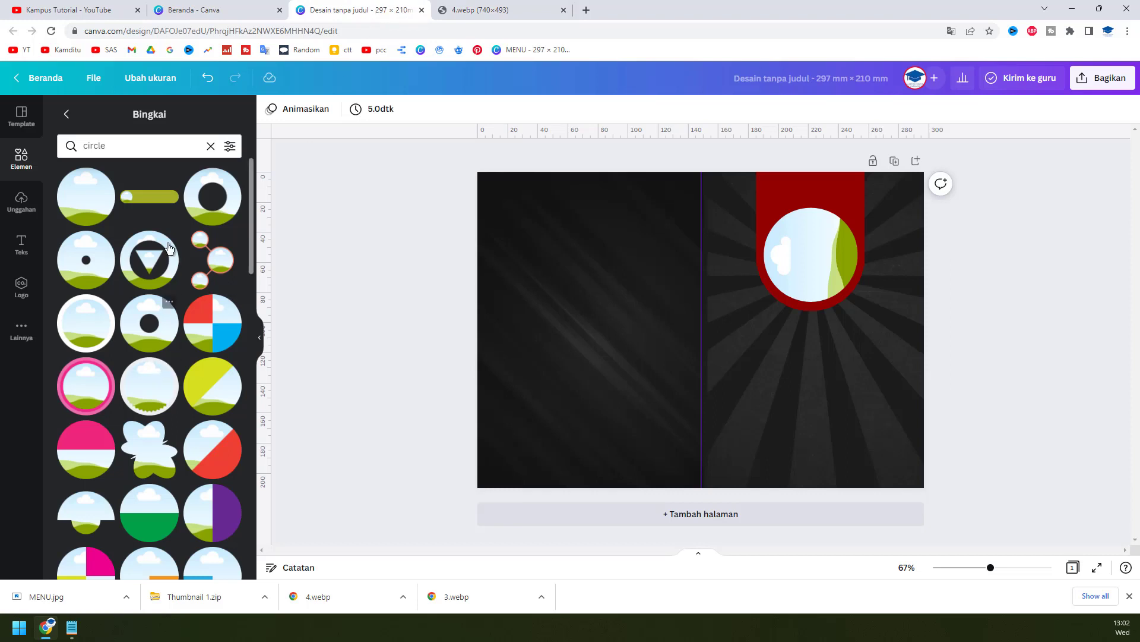
click(478, 9)
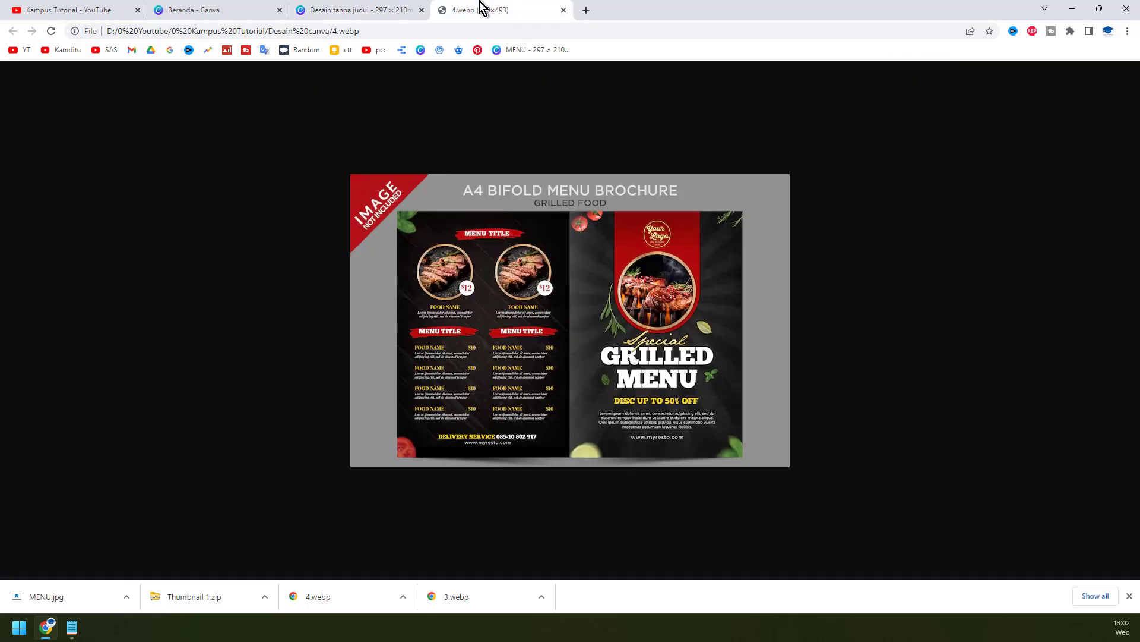
click(360, 10)
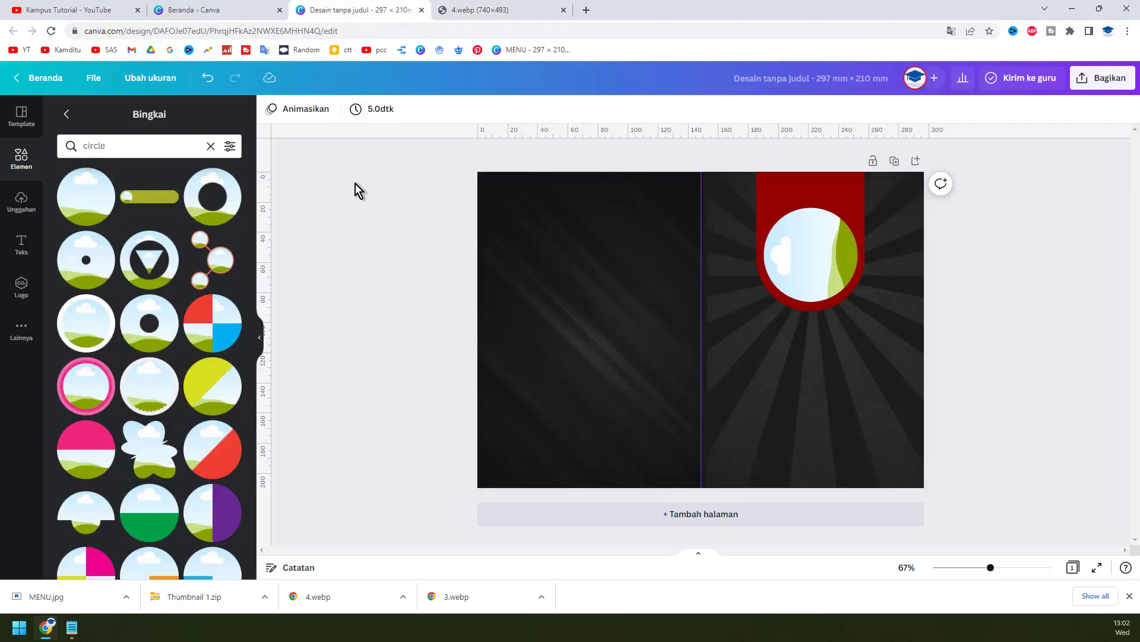
click(194, 154)
text(sate)
key(Return)
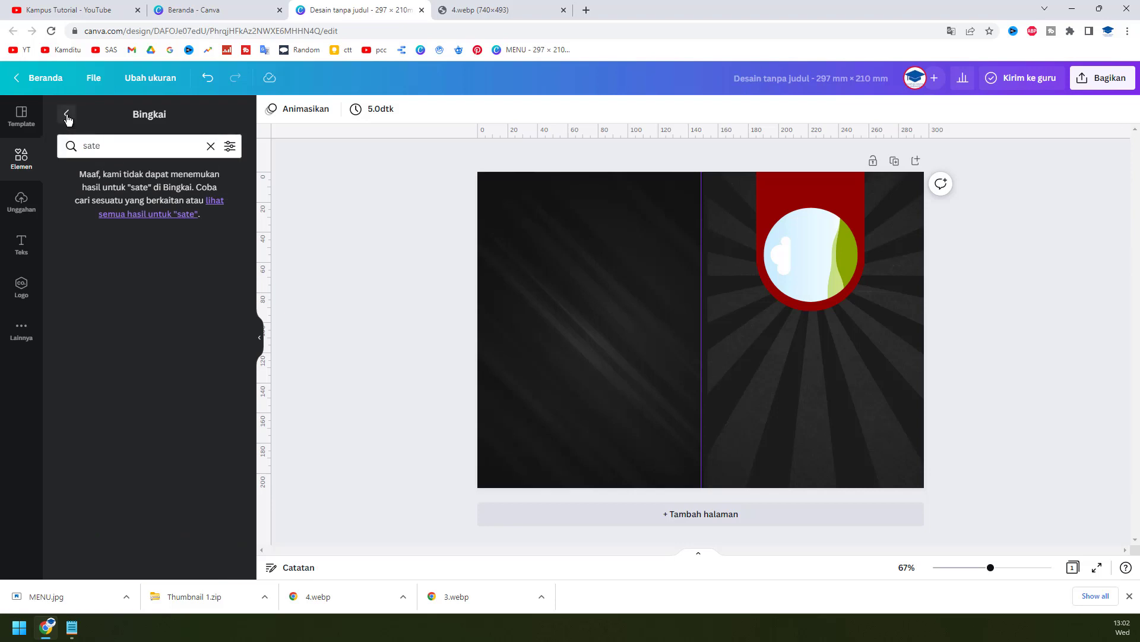
Search all elements for "sate" and fill the cover's circular frame with the satay photo showing a bowl of sauce
click(67, 116)
click(116, 115)
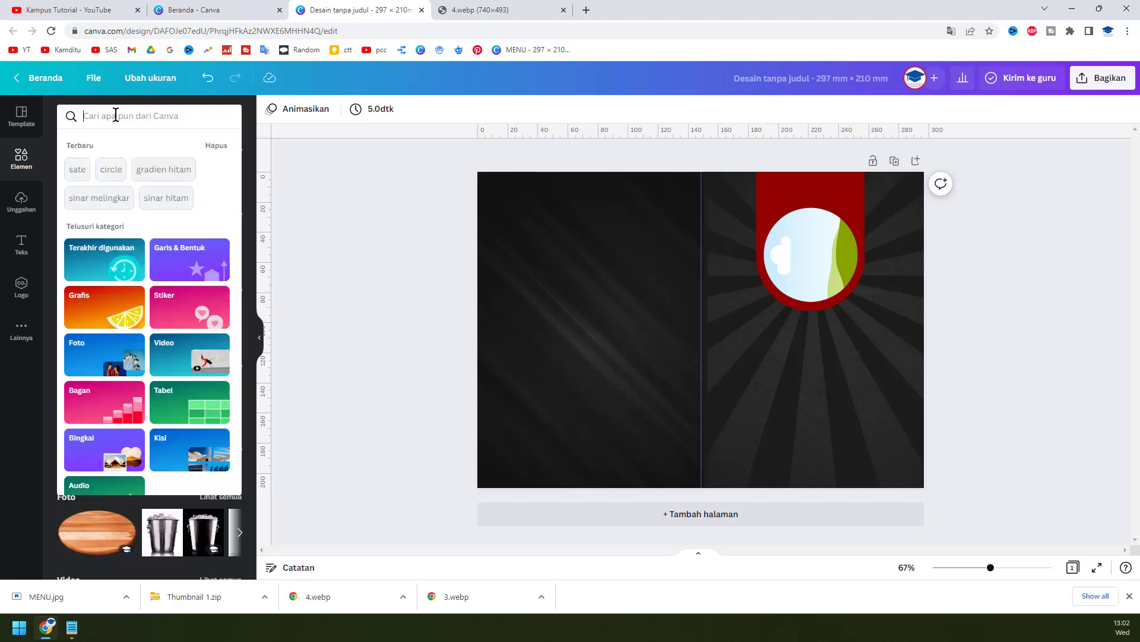
text(sate)
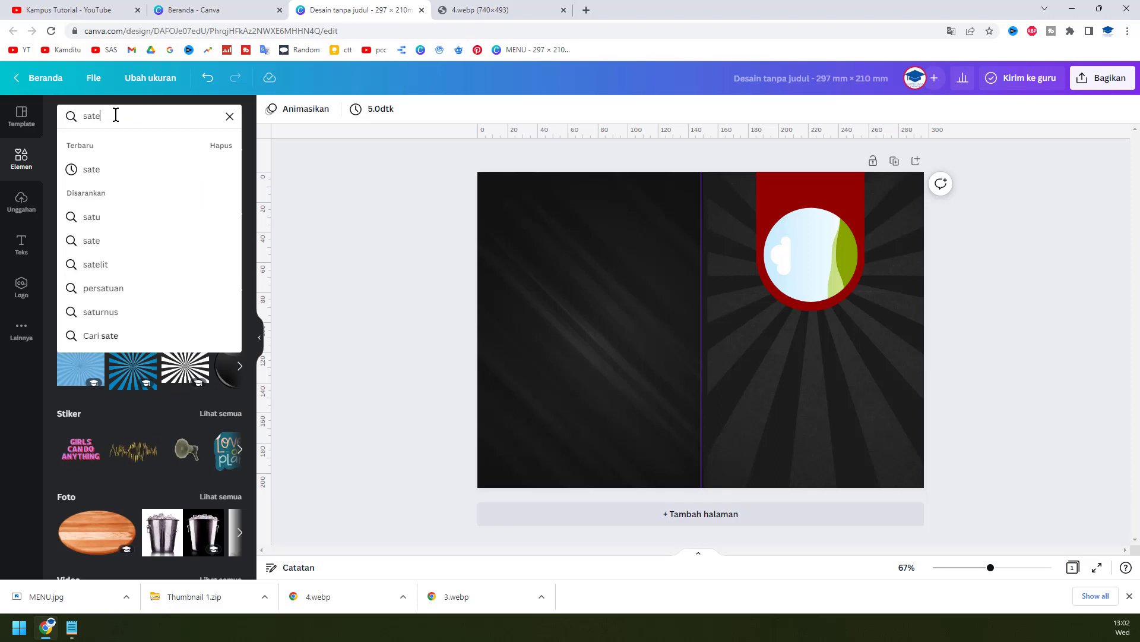
key(Return)
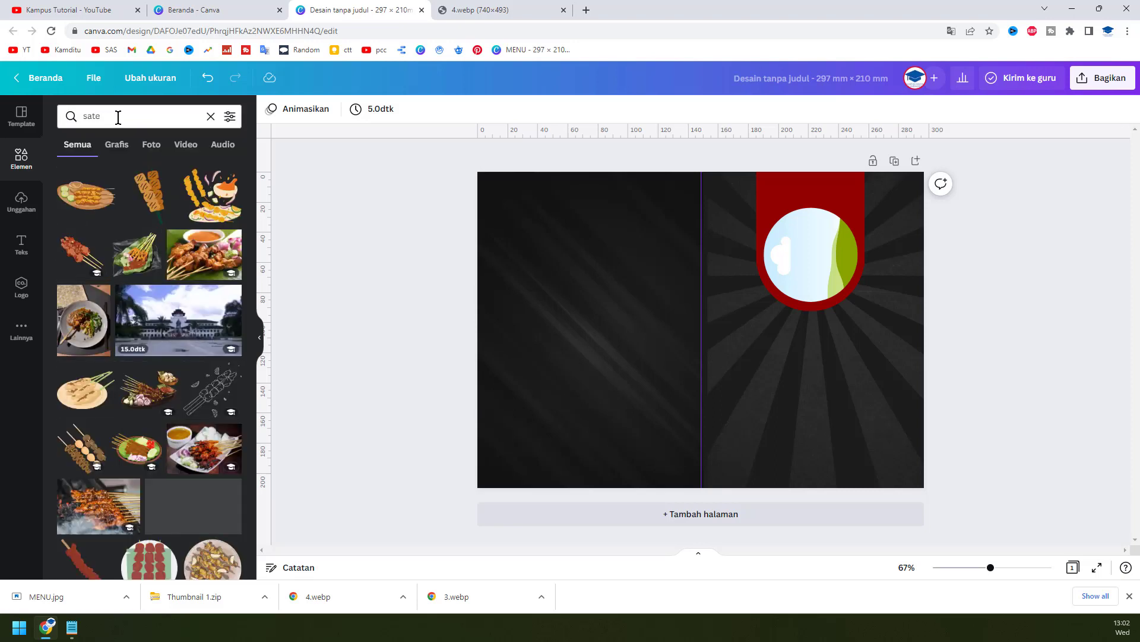
drag(212, 264, 803, 270)
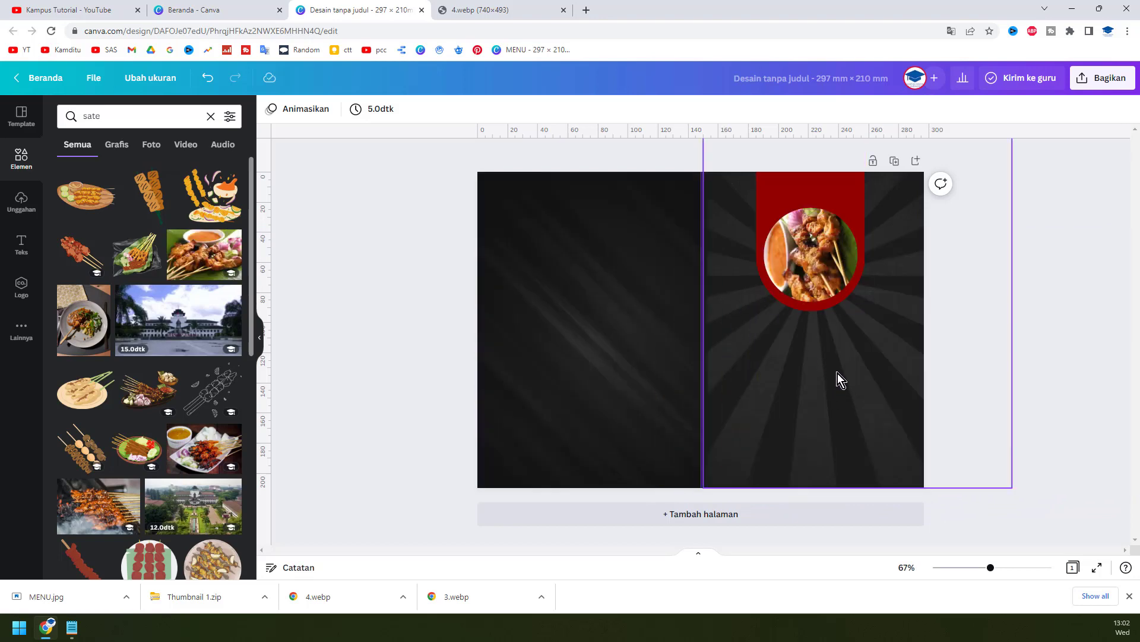
double_click(804, 255)
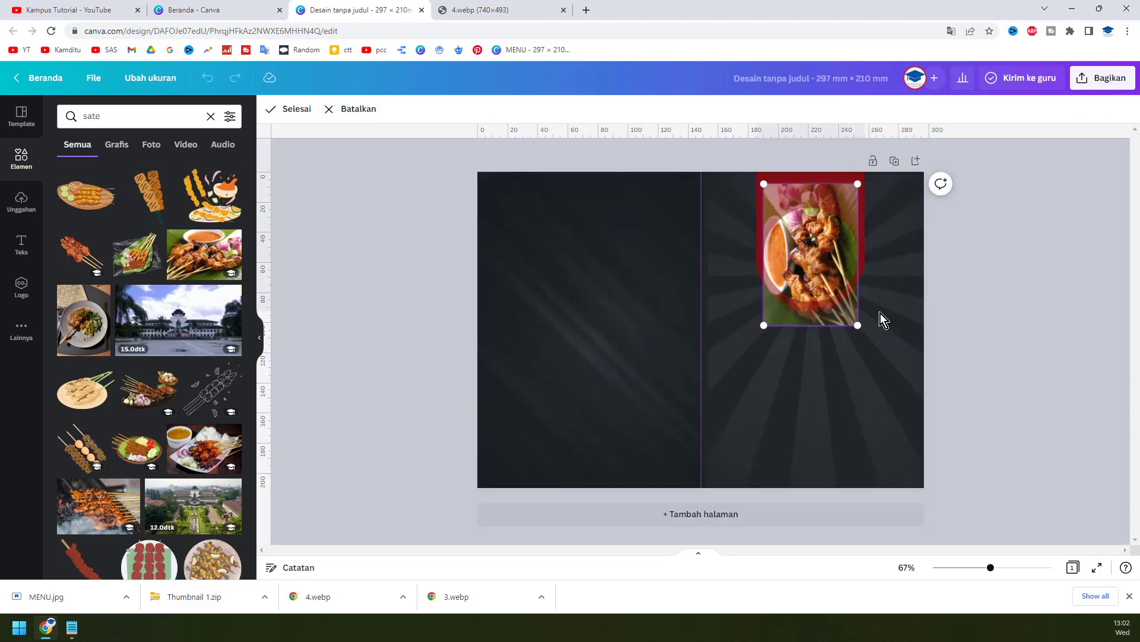
drag(859, 188, 878, 153)
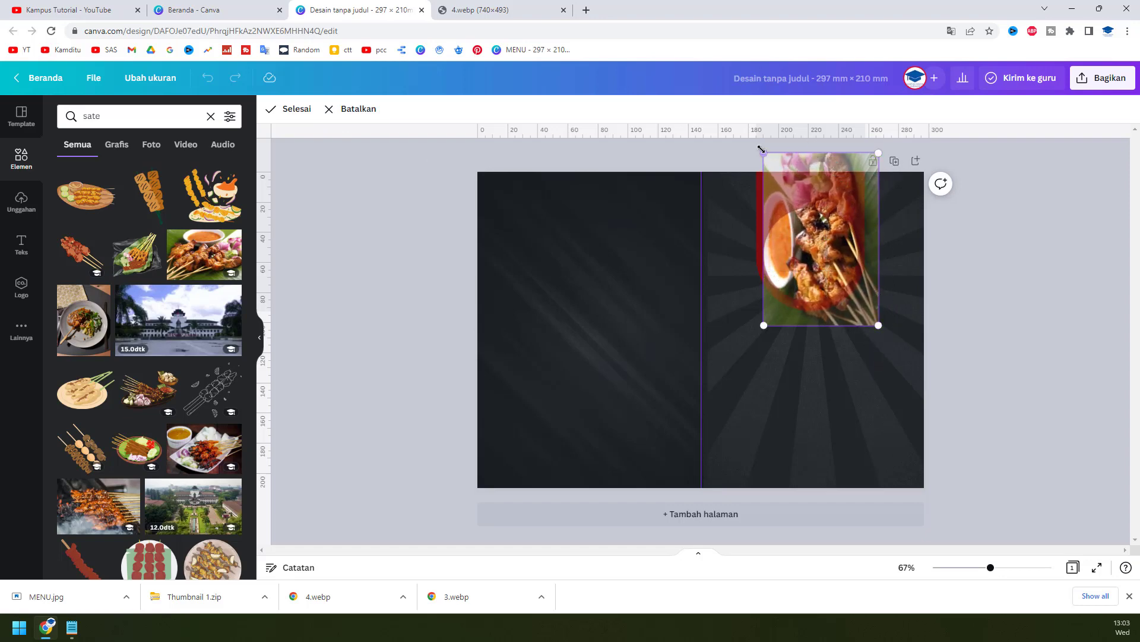
drag(845, 267, 828, 332)
drag(821, 228, 823, 236)
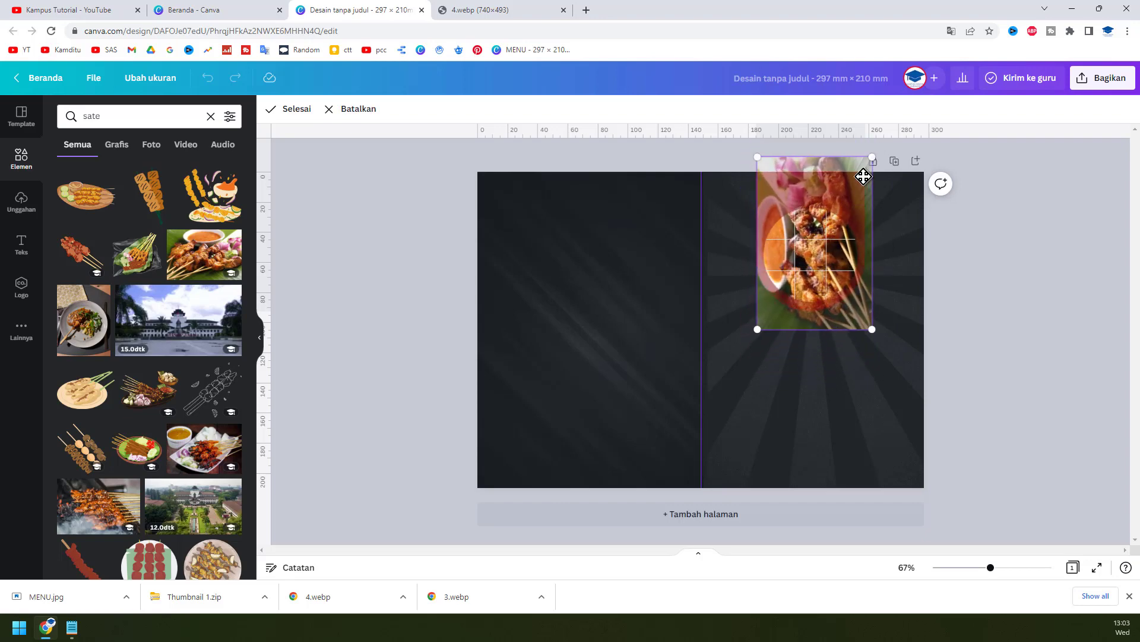
drag(873, 159, 865, 170)
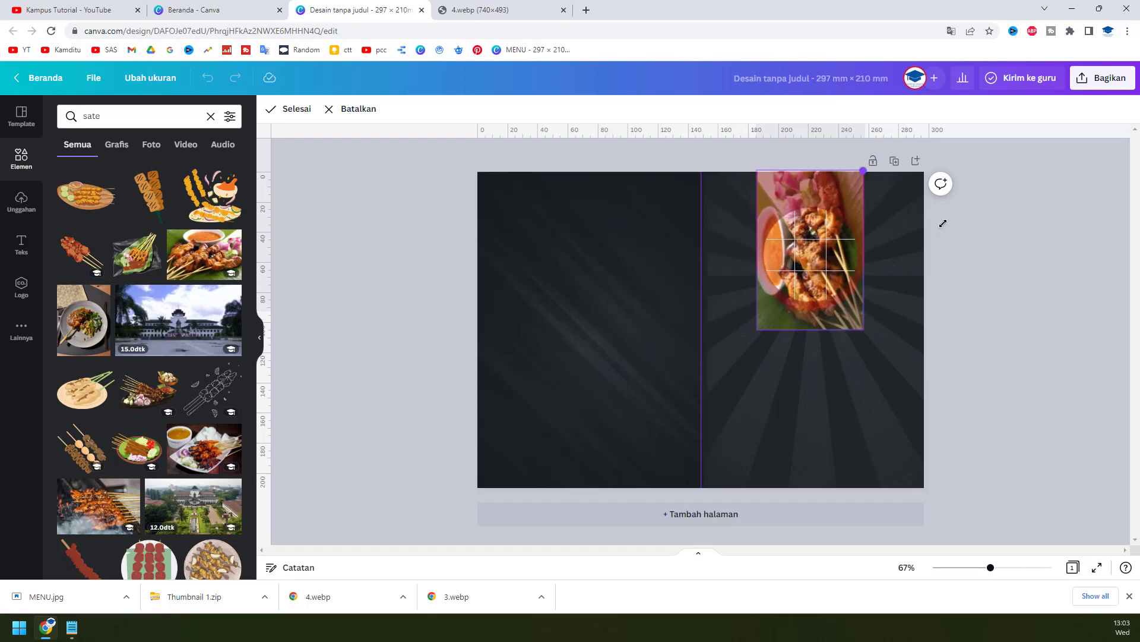
click(363, 113)
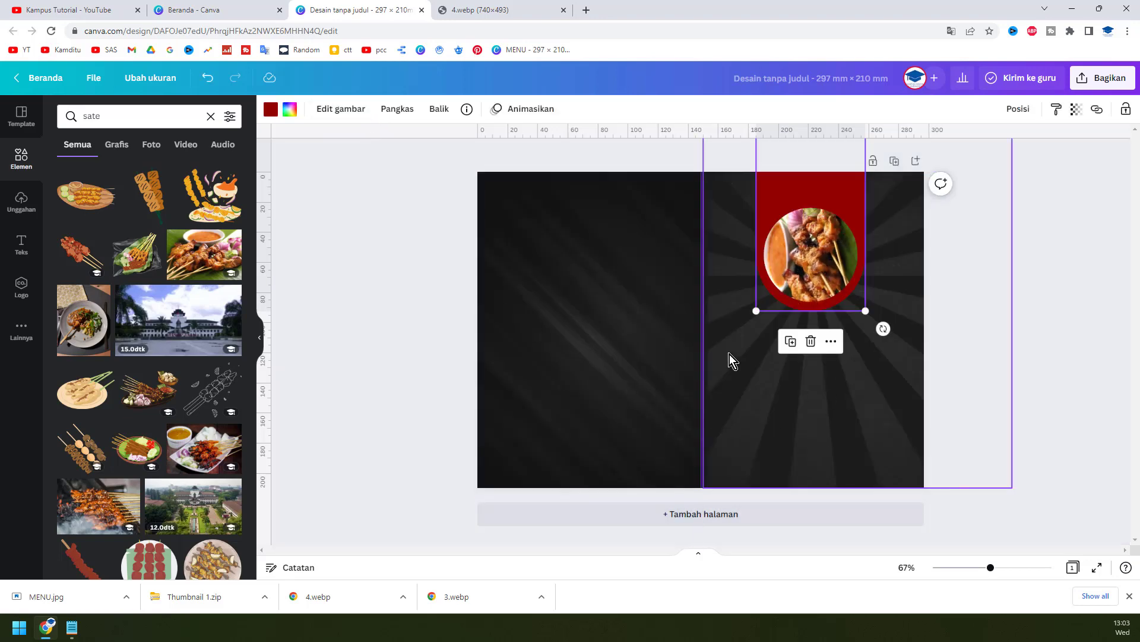
Place a loose copy of the same satay photo on the page and shrink it to about 112 mm wide on the left panel
drag(208, 254, 707, 332)
drag(804, 412, 625, 294)
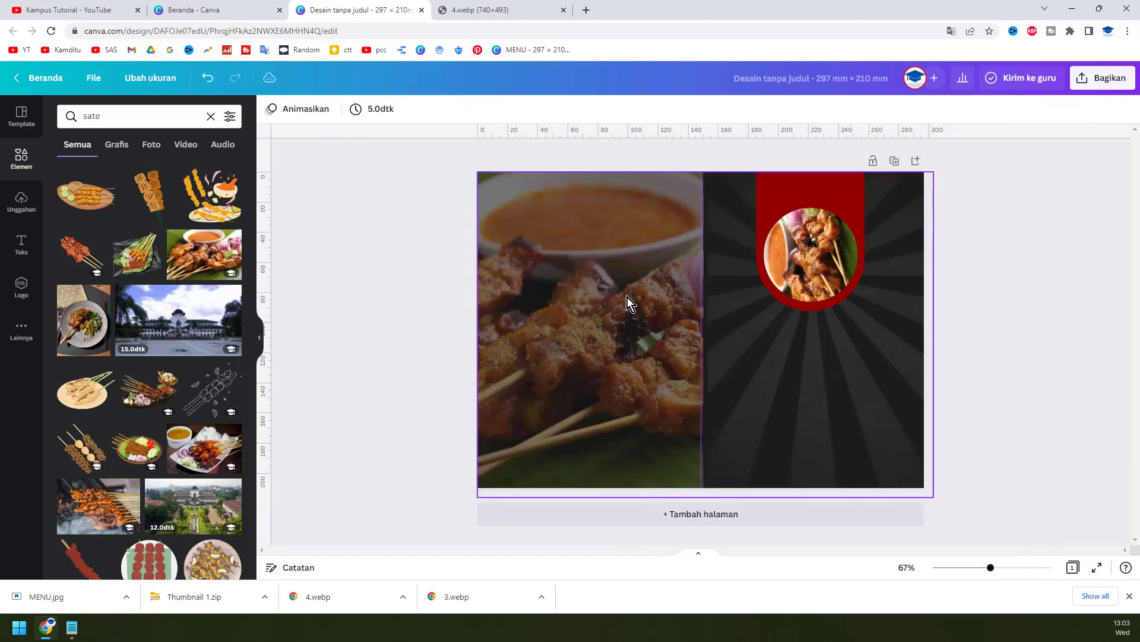
key(ctrl+z)
key(ctrl+z)
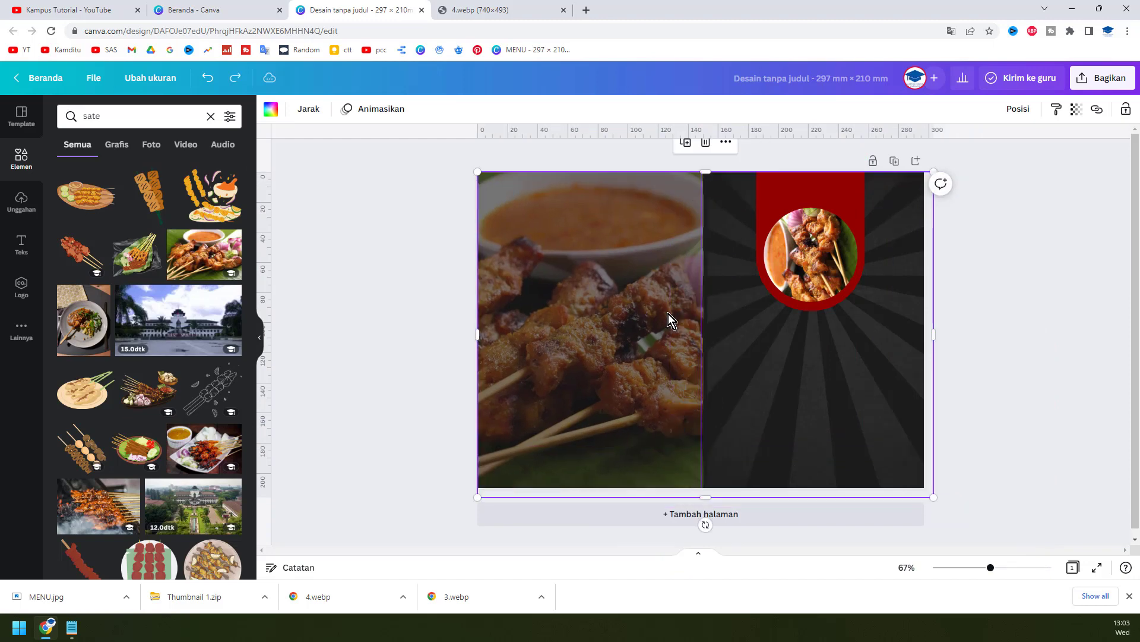
key(ctrl+y)
click(769, 387)
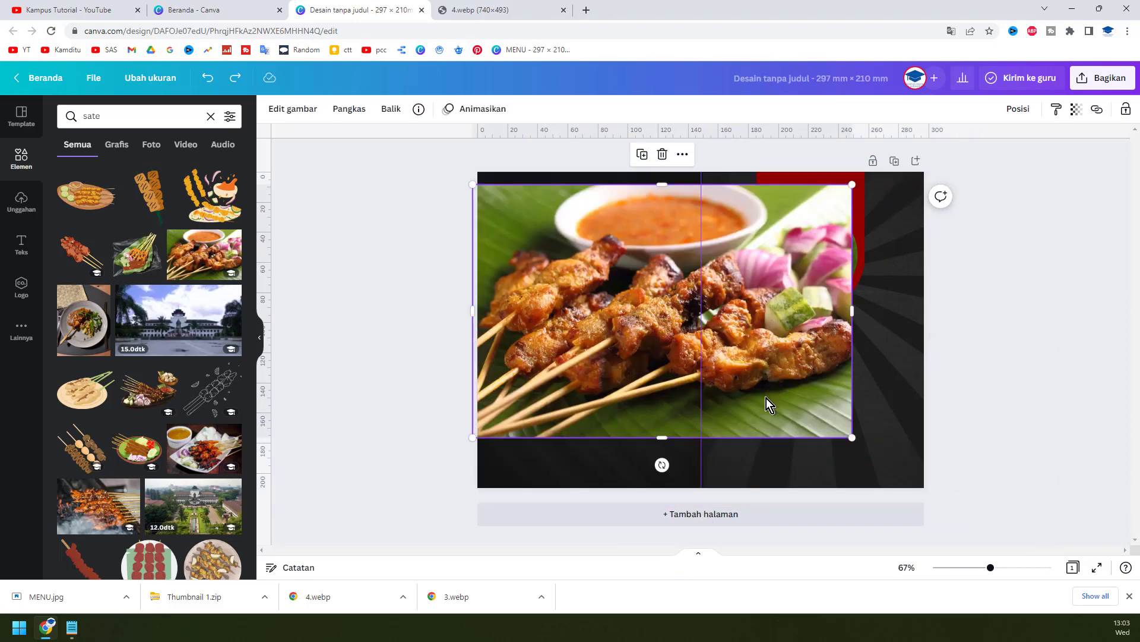
drag(852, 437, 642, 297)
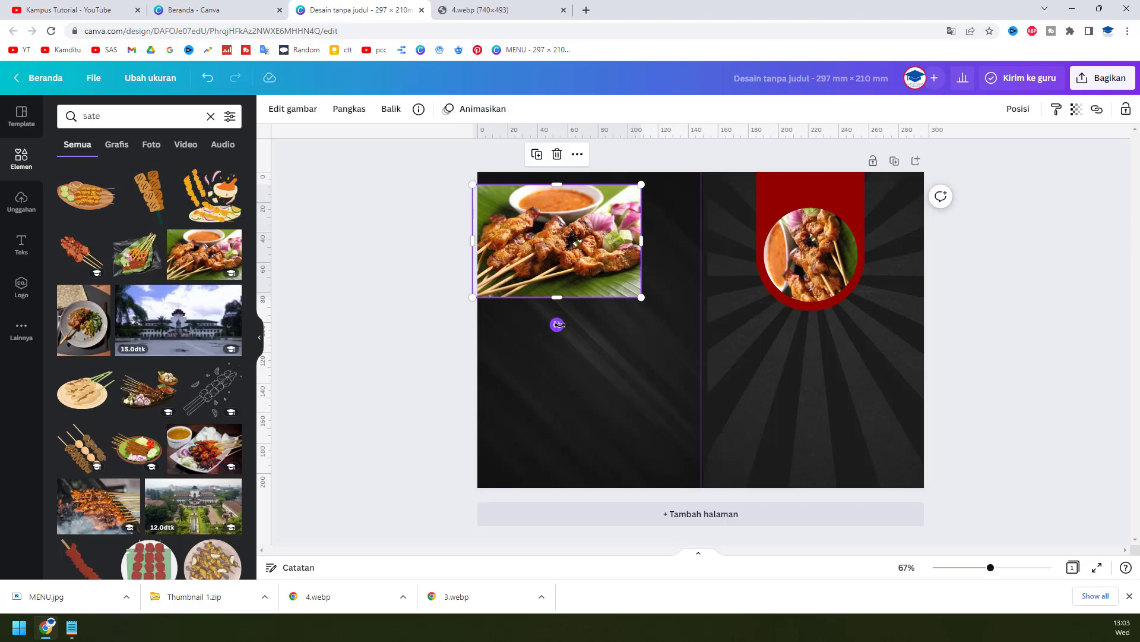
Try rotating the loose satay photo 90° counter-clockwise and placing it in the circular frame
drag(557, 324, 683, 238)
drag(606, 262, 822, 265)
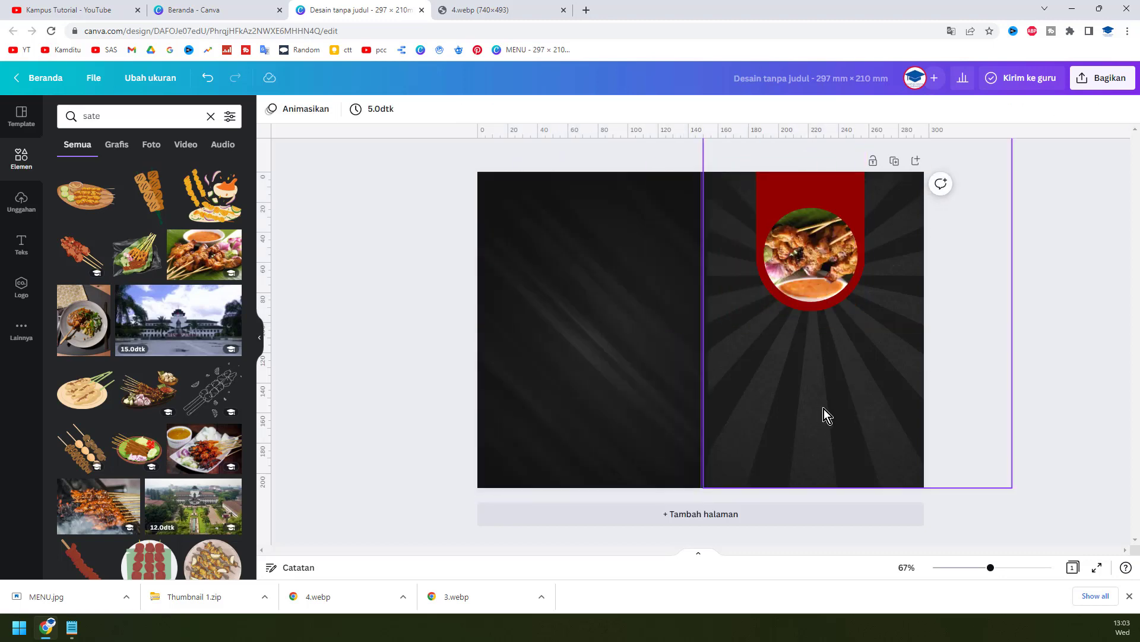
key(ctrl+z)
Rotate the loose satay photo 90° clockwise and place it in the circular frame so the food sits upright
drag(831, 293, 606, 245)
drag(727, 276, 813, 266)
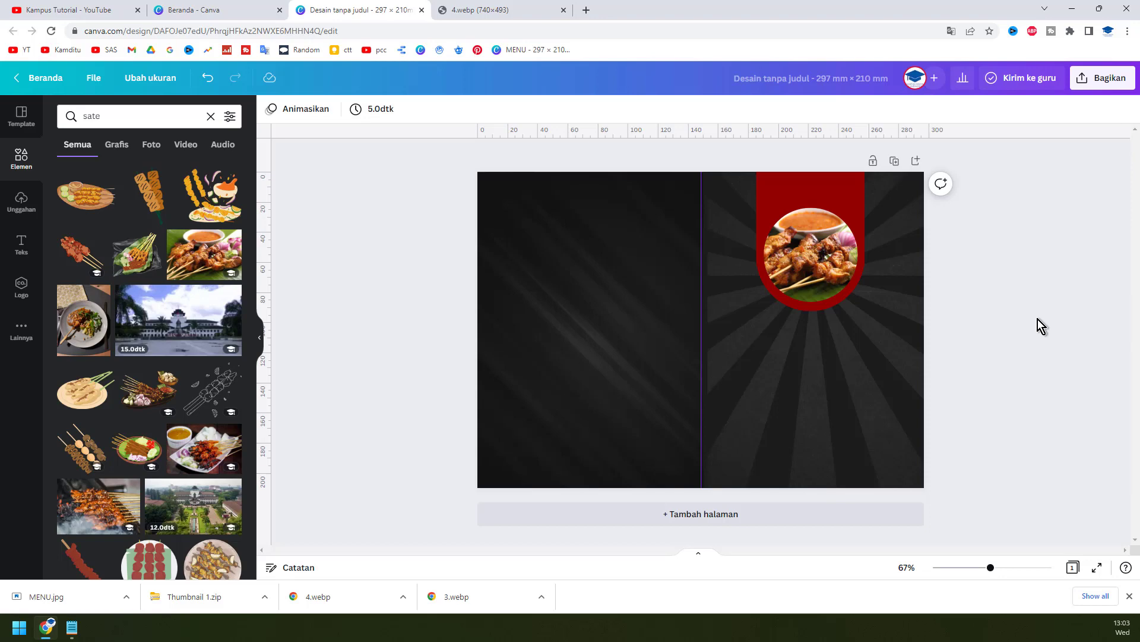
key(ctrl+z)
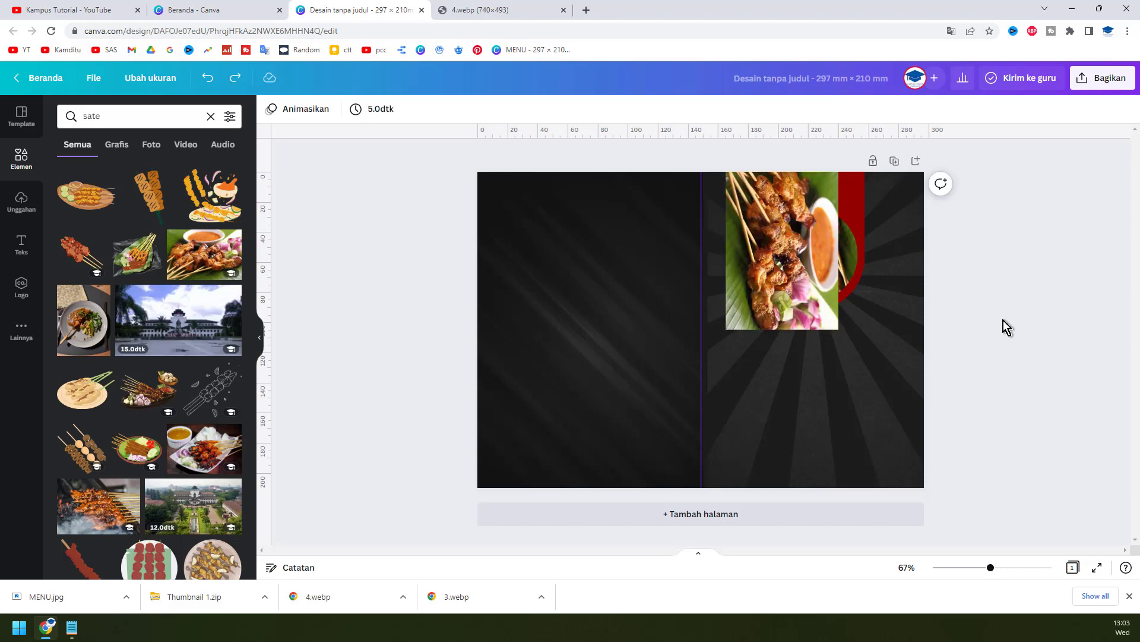
drag(793, 253, 752, 411)
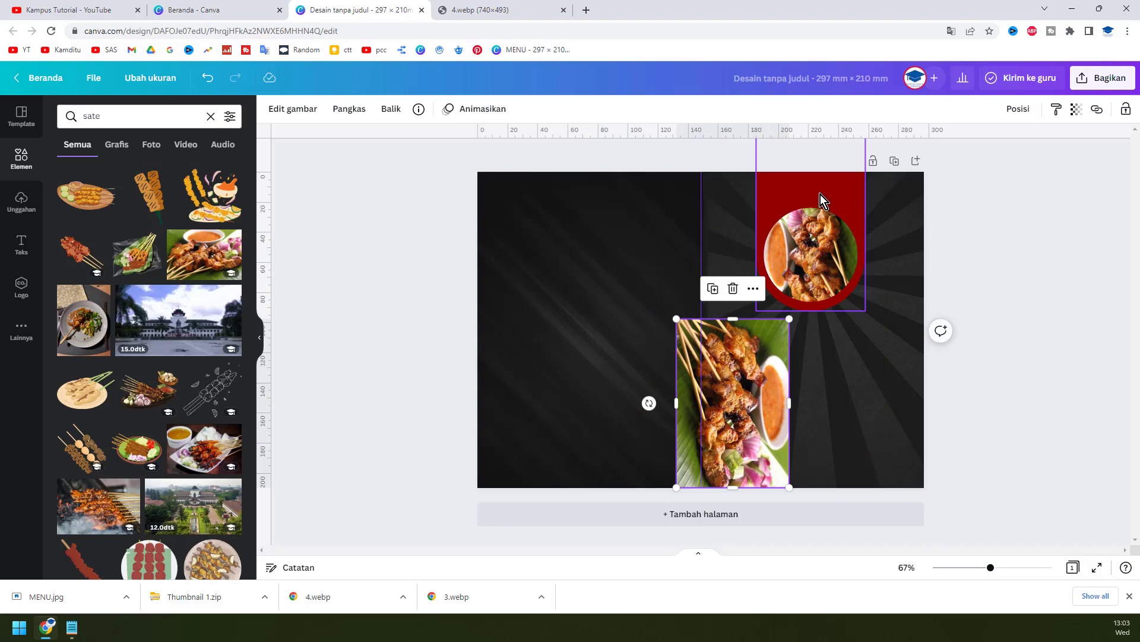
click(822, 226)
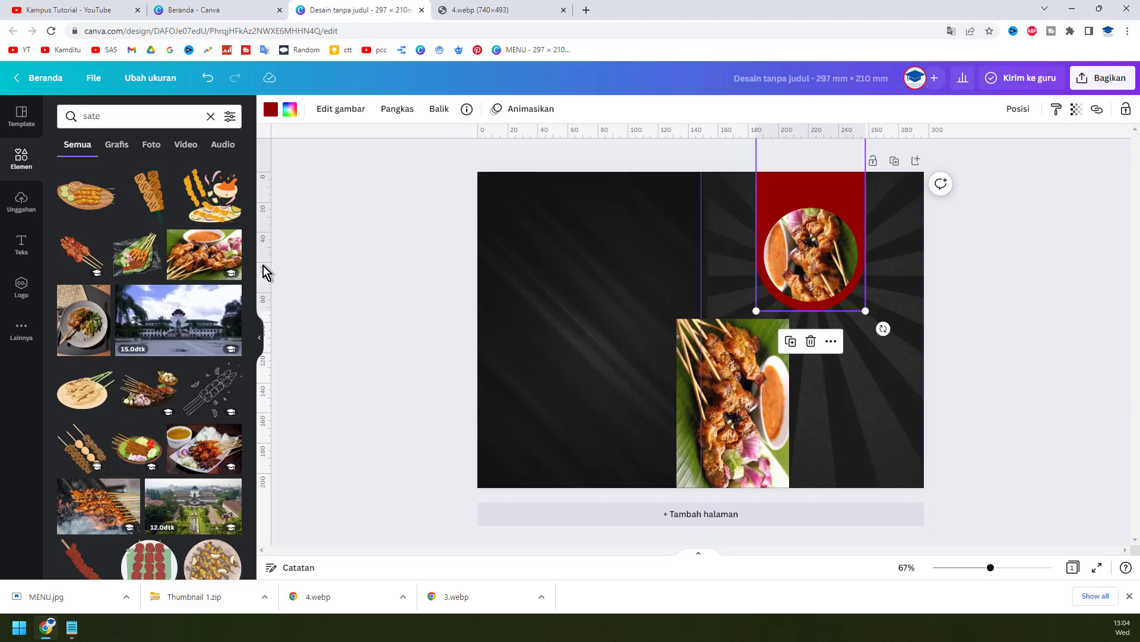
drag(220, 267, 801, 258)
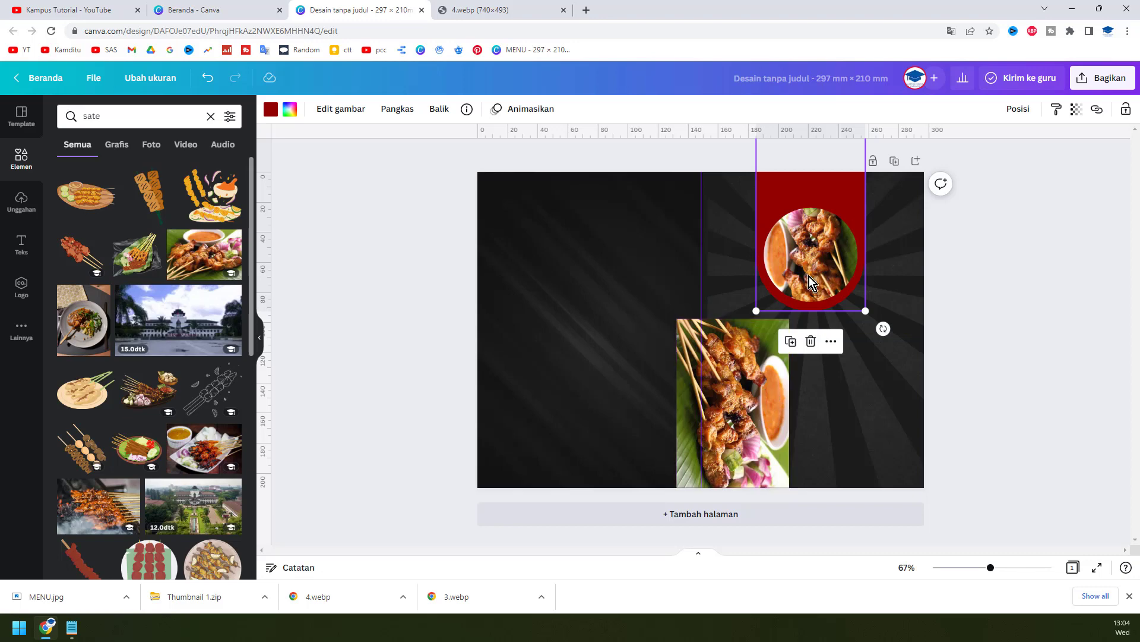
mouse_move(735, 405)
mouse_down()
mouse_move(708, 391)
mouse_move(730, 394)
mouse_up()
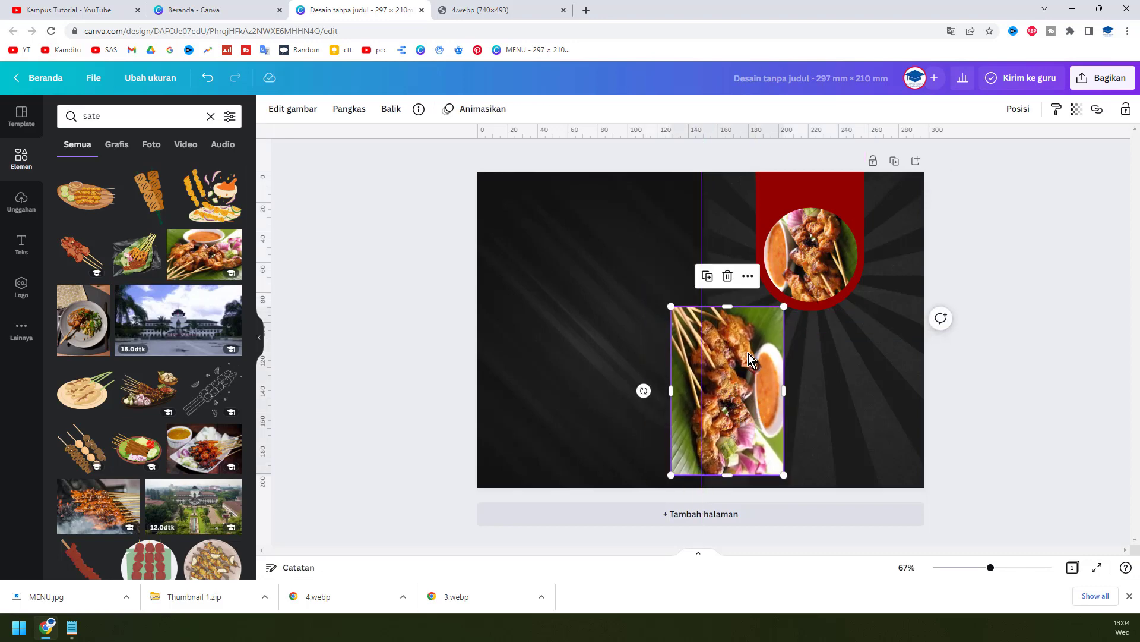
drag(733, 395, 819, 275)
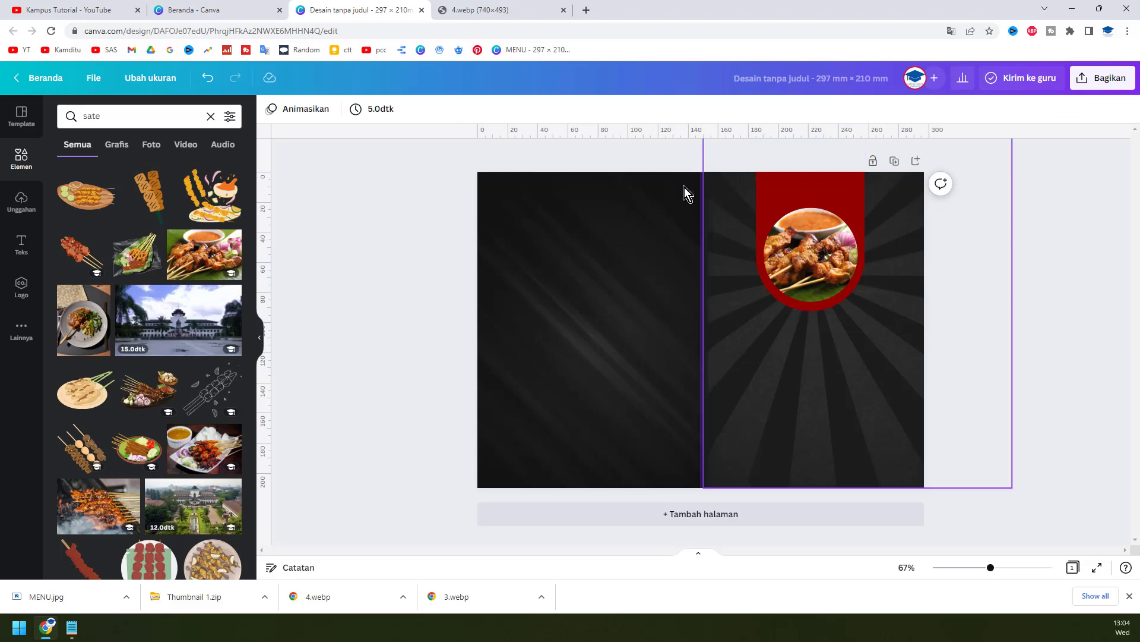
Check the cover's ingredient decorations in the reference image 4.webp, then search the elements for "bawang"
click(503, 8)
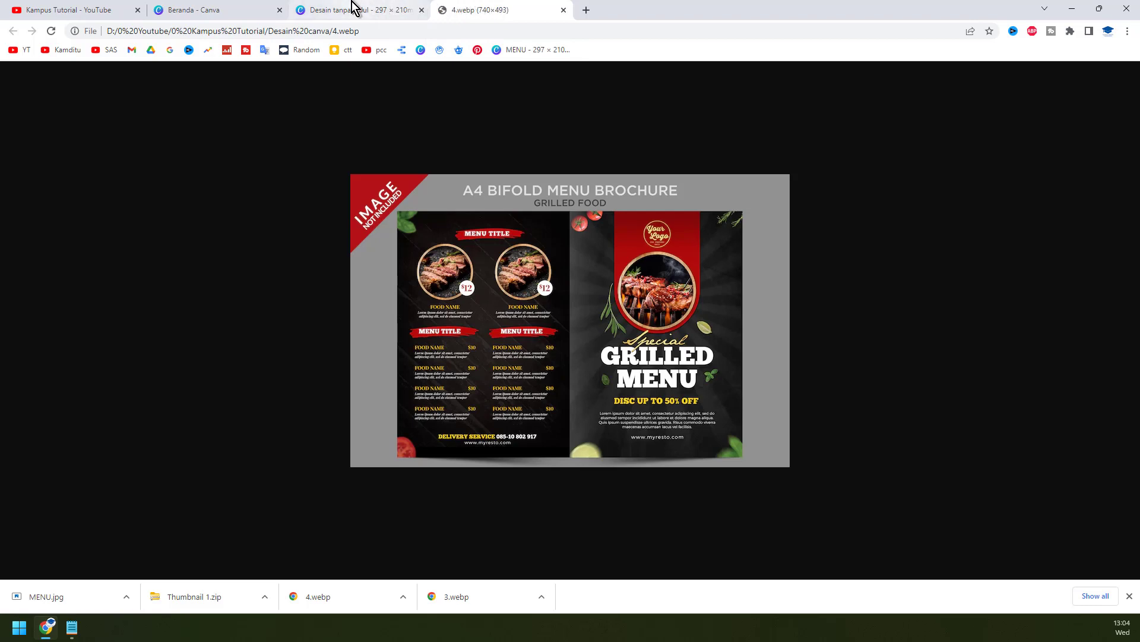
mouse_move(326, 8)
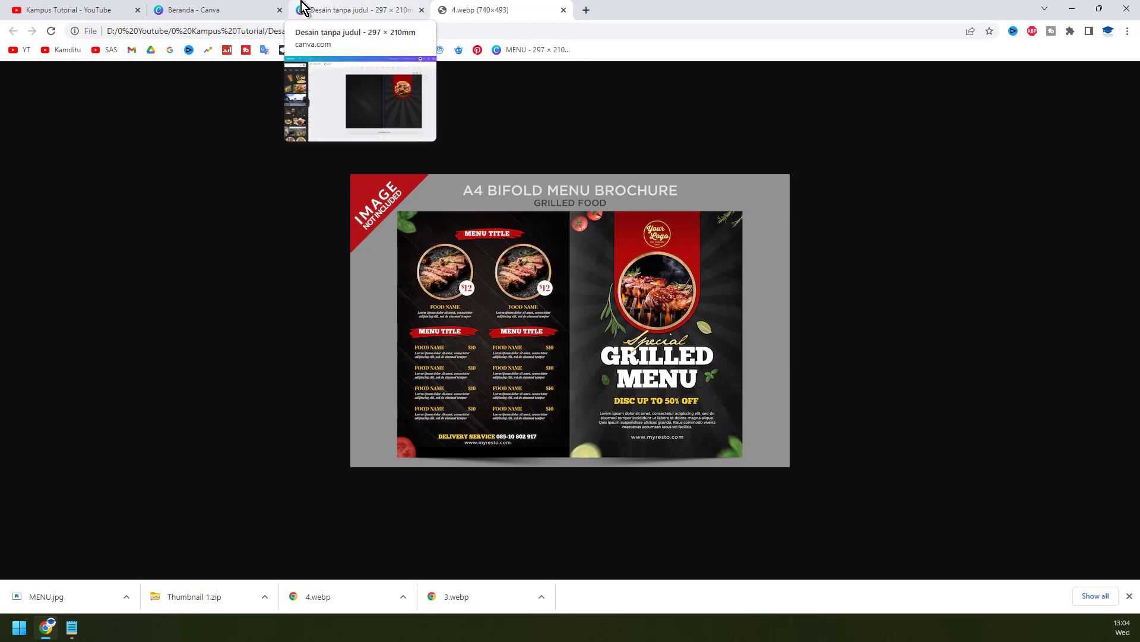
click(347, 6)
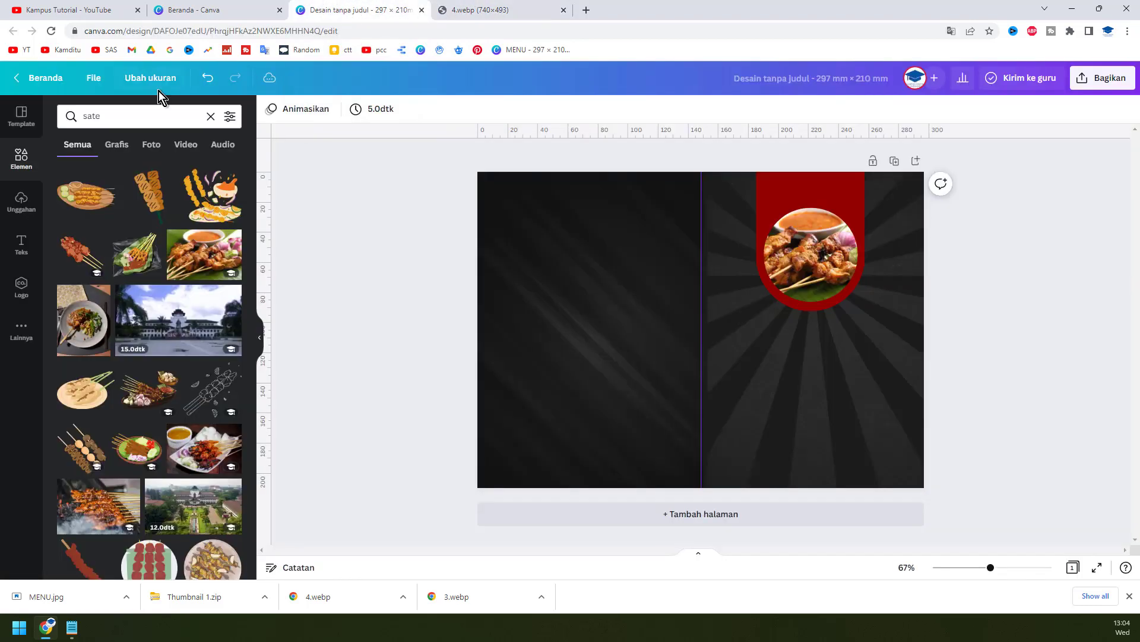
click(186, 114)
key(BackSpace)
key(BackSpace)
key(BackSpace)
key(BackSpace)
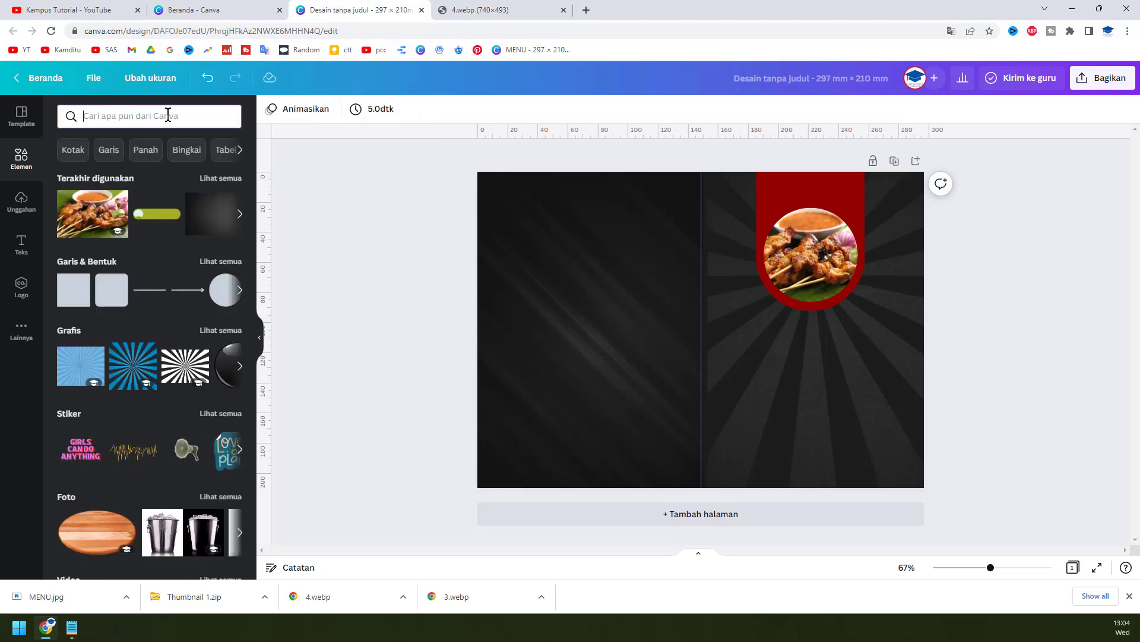
text(bawang)
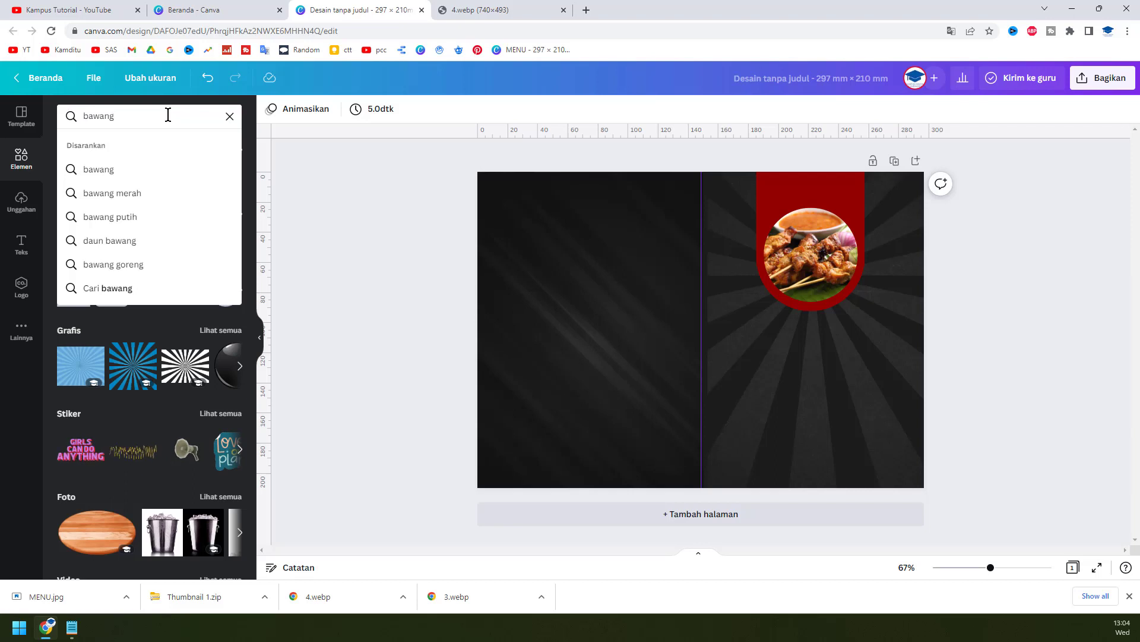
key(Return)
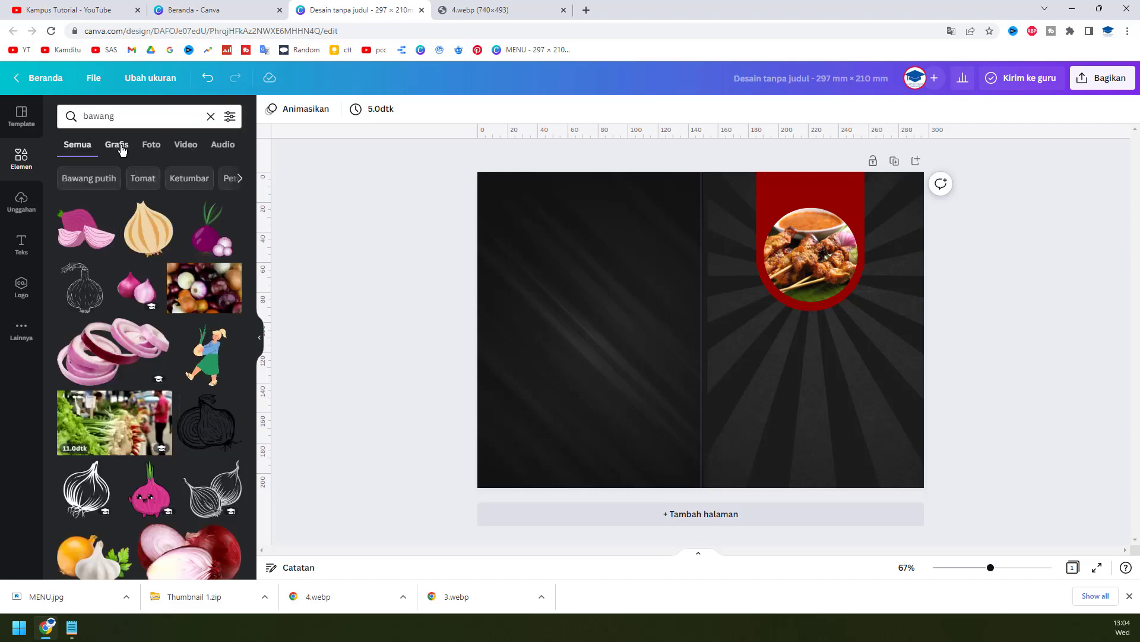
Add the two pink onions below the circular frame and sliced onion rings about 50 mm wide beneath them
click(136, 288)
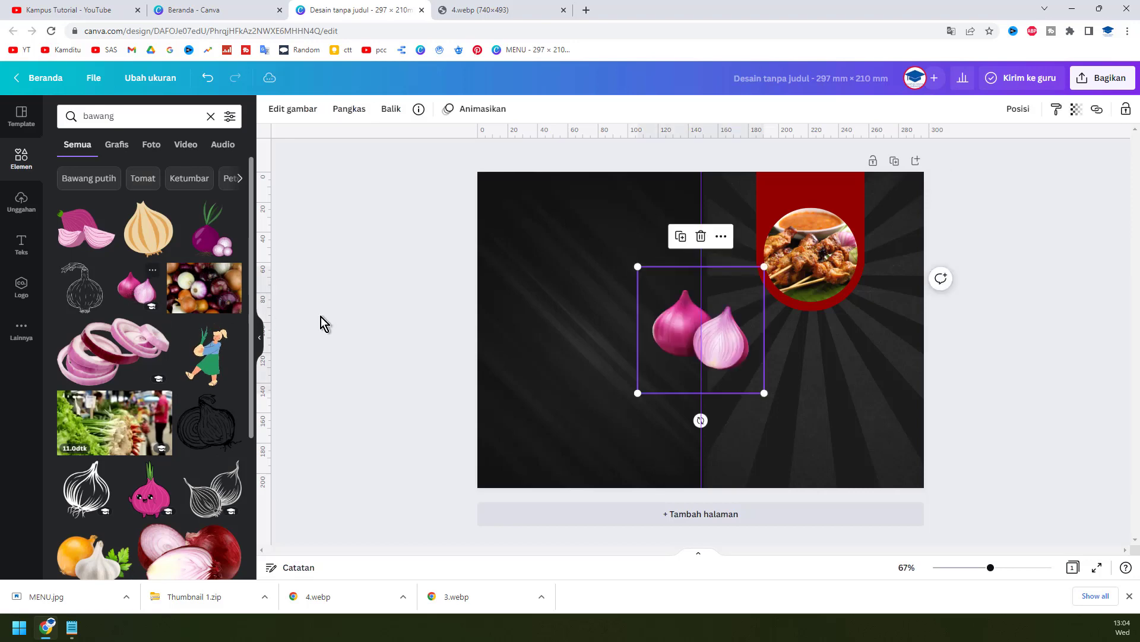
drag(739, 340, 830, 356)
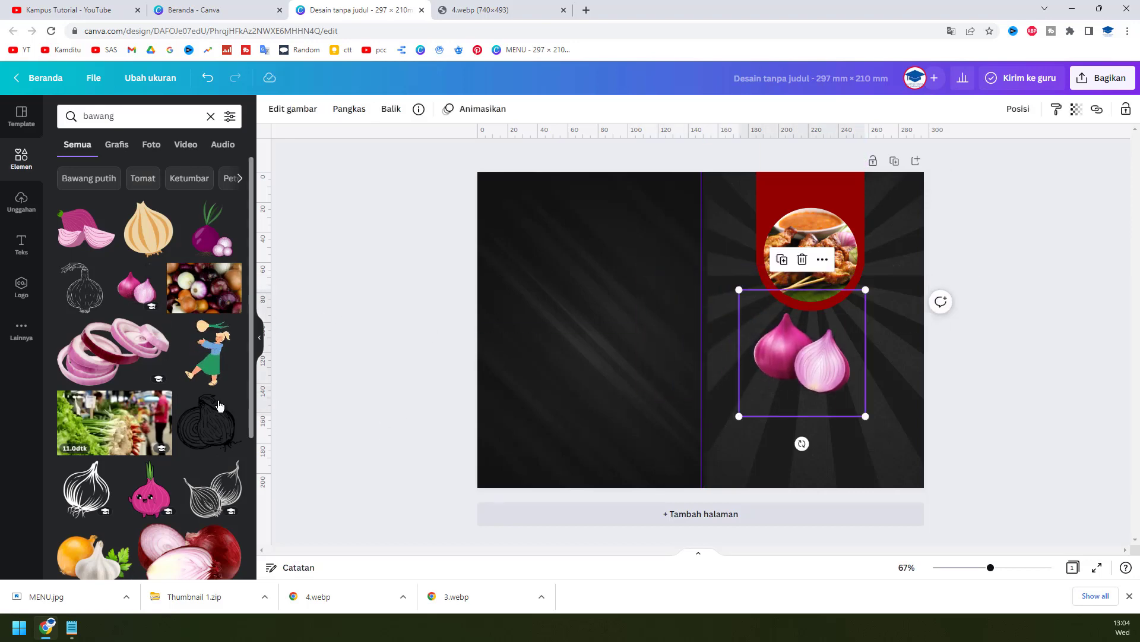
click(139, 356)
drag(885, 219, 819, 418)
Browse further onion results, then search the elements for "daun bawang"
scroll(180, 329, down, 5)
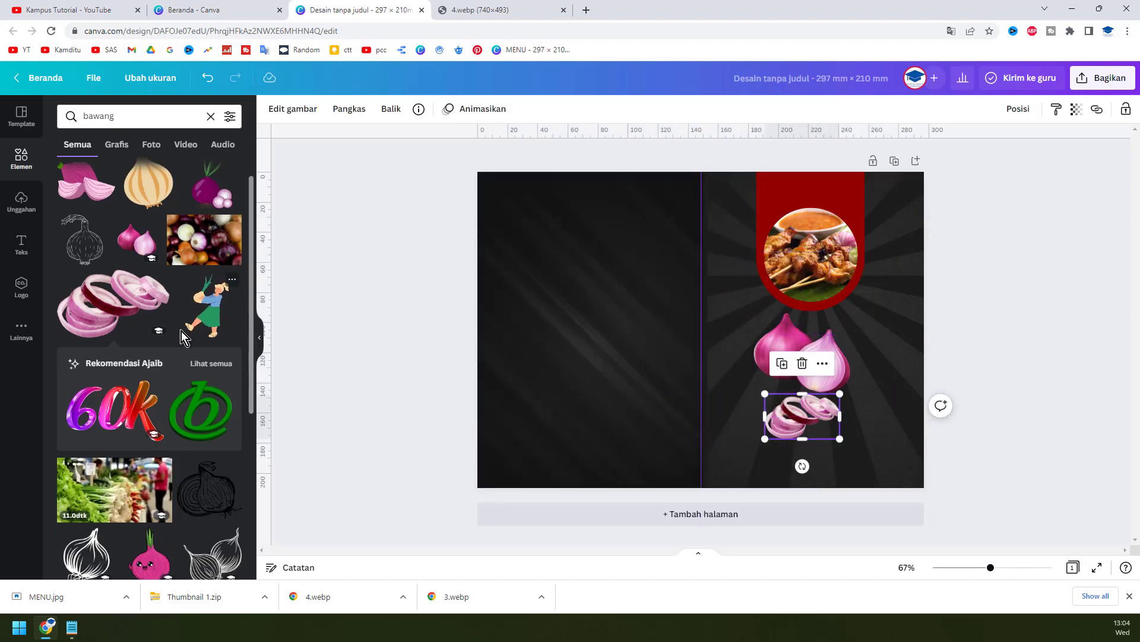
scroll(181, 329, down, 4)
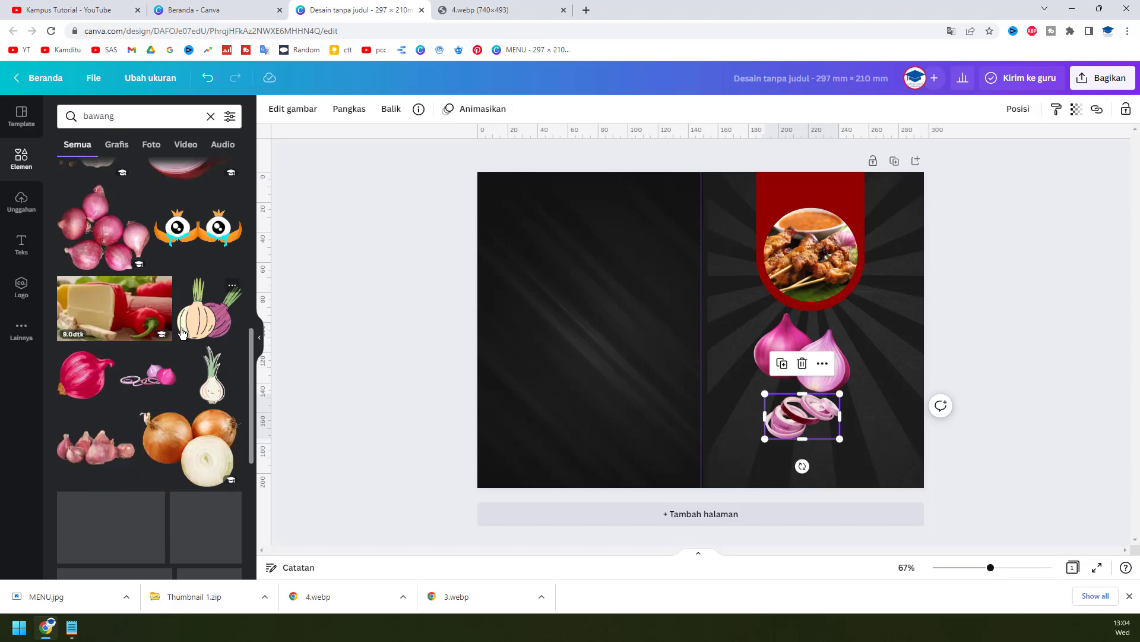
scroll(191, 345, down, 2)
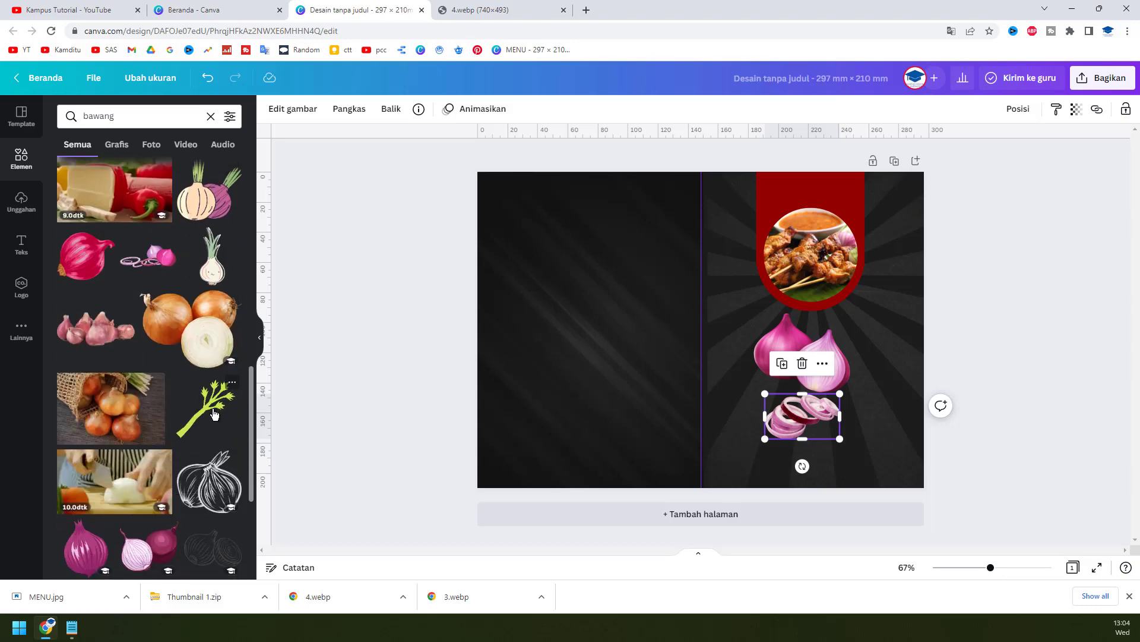
scroll(197, 369, down, 4)
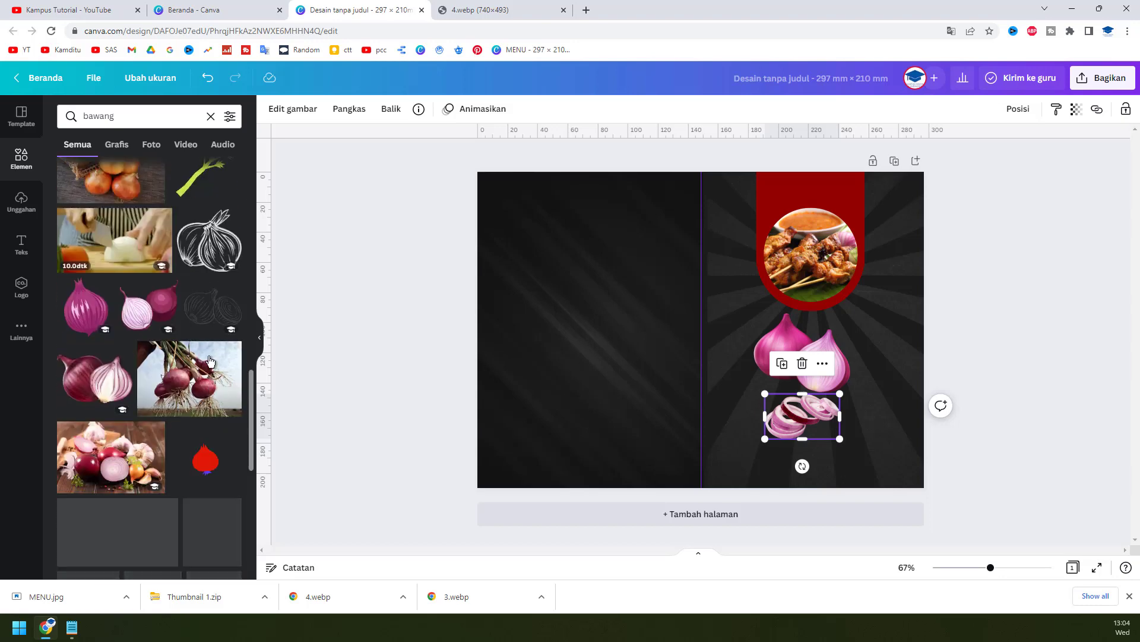
click(79, 114)
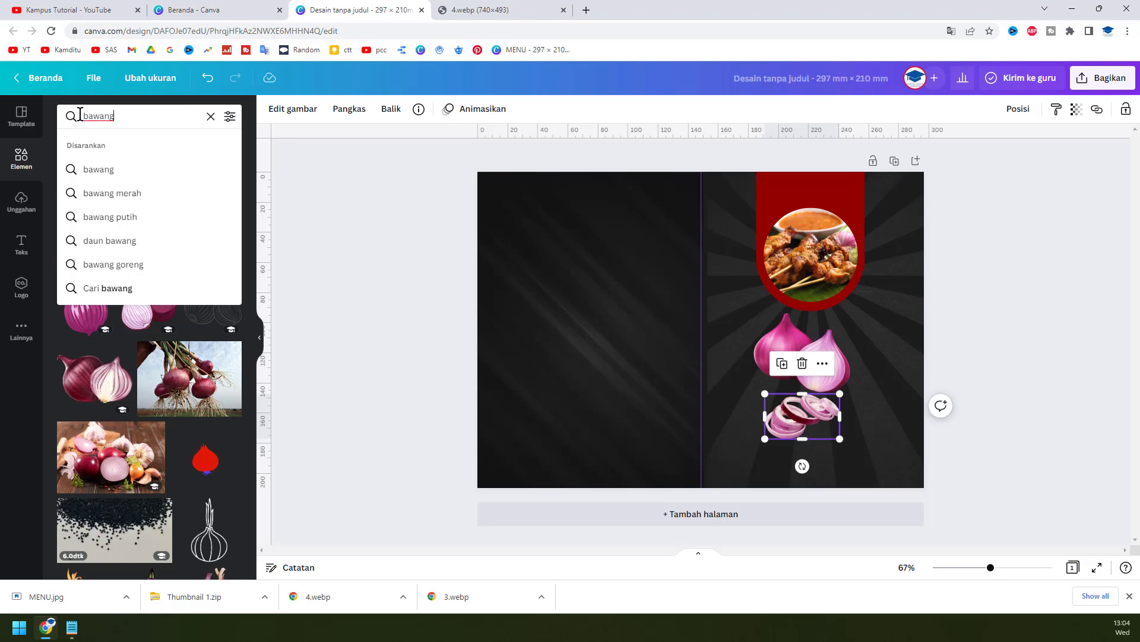
text(daun)
key(Return)
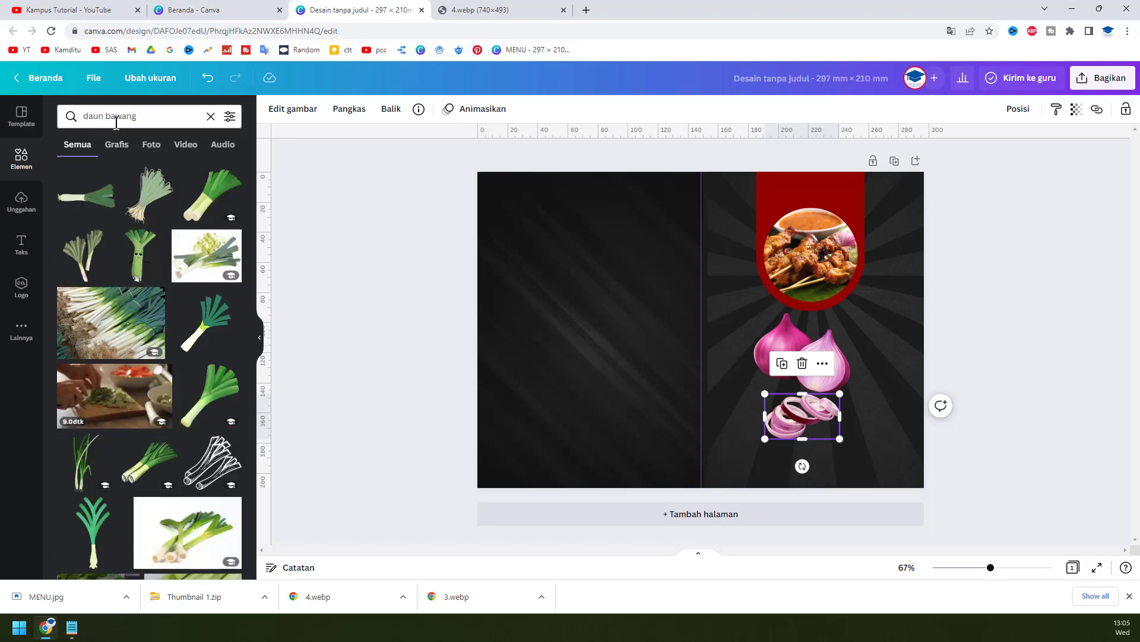
Search the elements for "daun serei", then check the cover's leaf decorations in the reference image 4.webp
drag(135, 116, 105, 113)
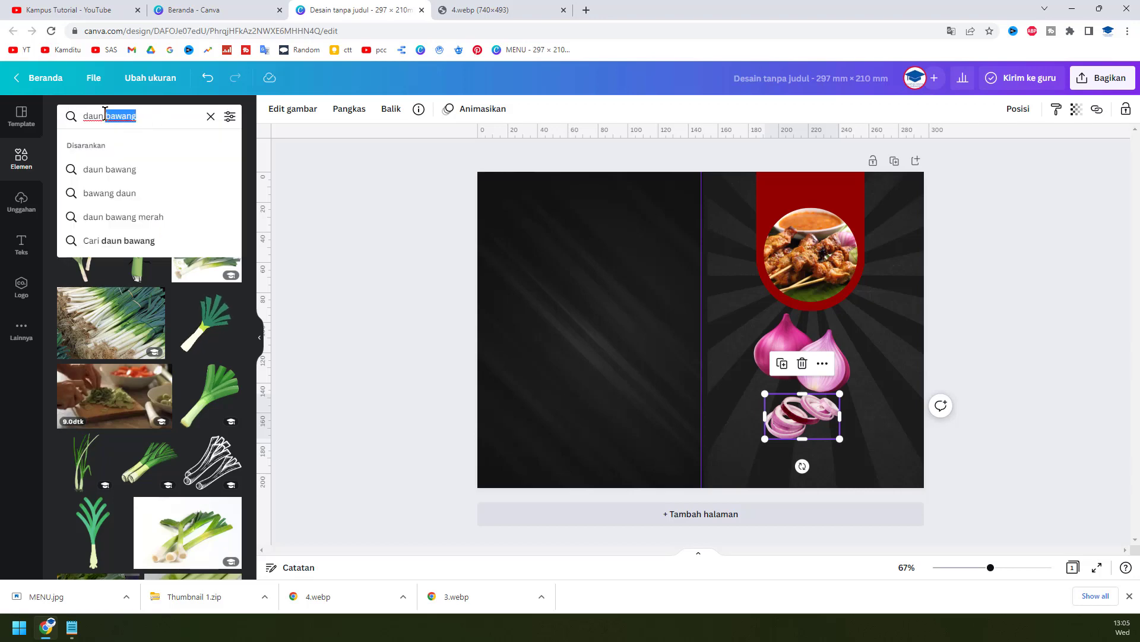
text(serei)
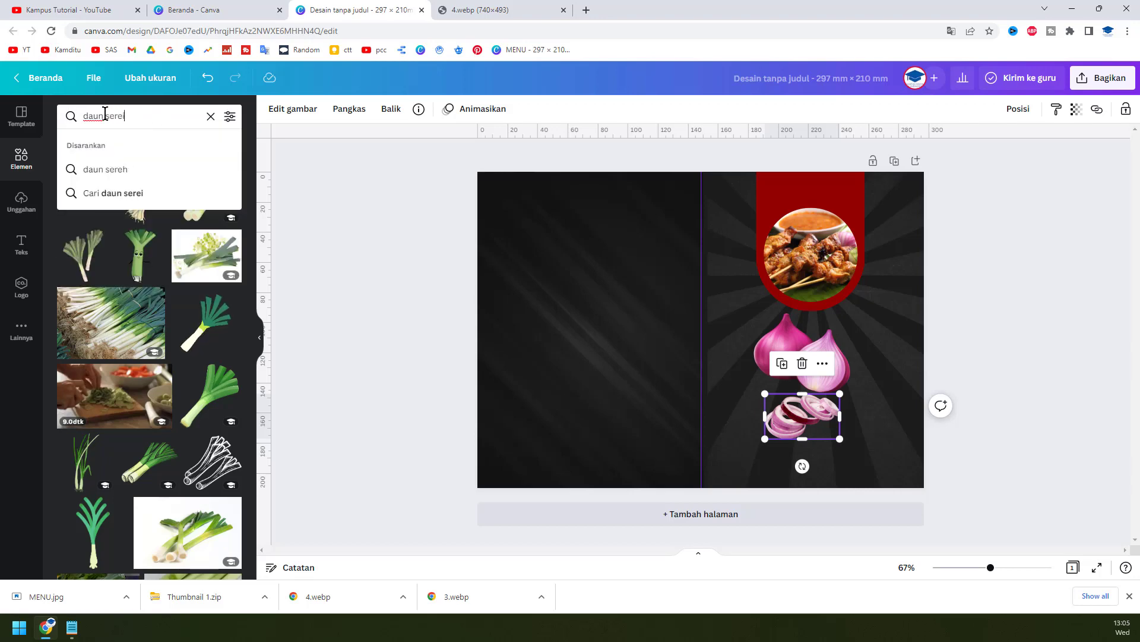
key(Return)
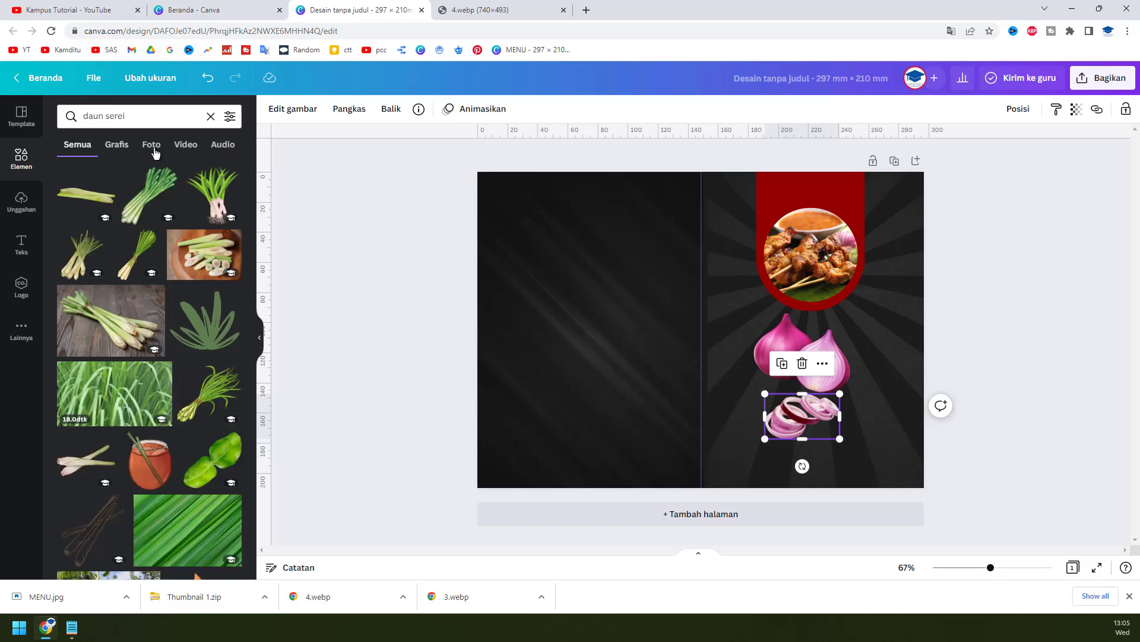
click(490, 9)
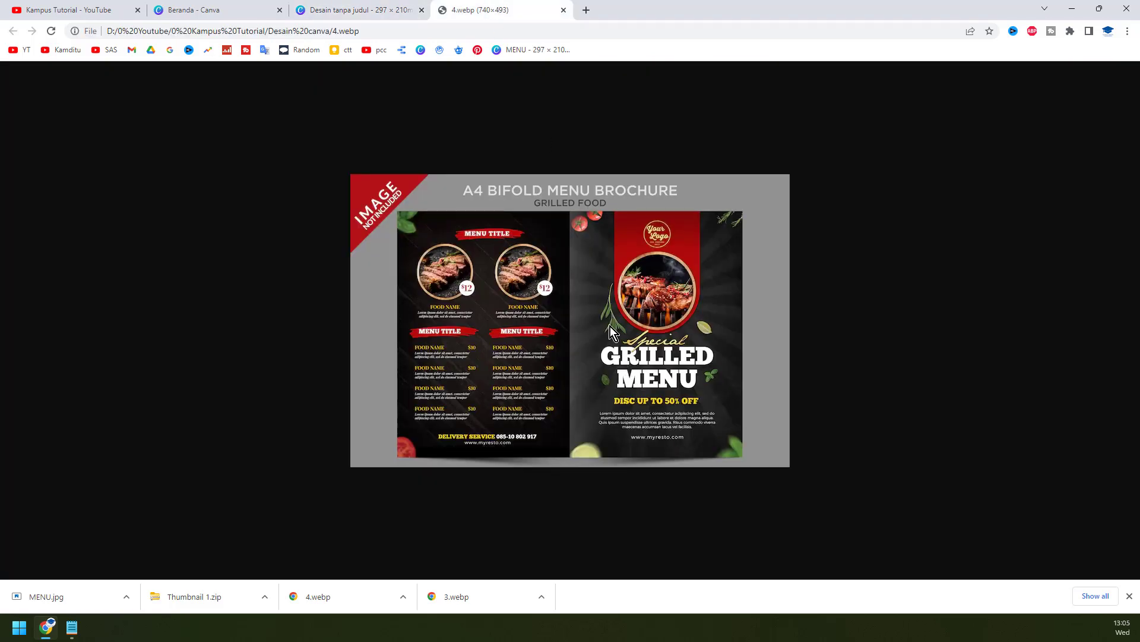
Back in the Canva design, search the elements for "daun" and add the scattered green leaves, about 94 mm wide, over the cover's upper-right corner
click(345, 8)
click(114, 115)
double_click(115, 115)
key(BackSpace)
key(Return)
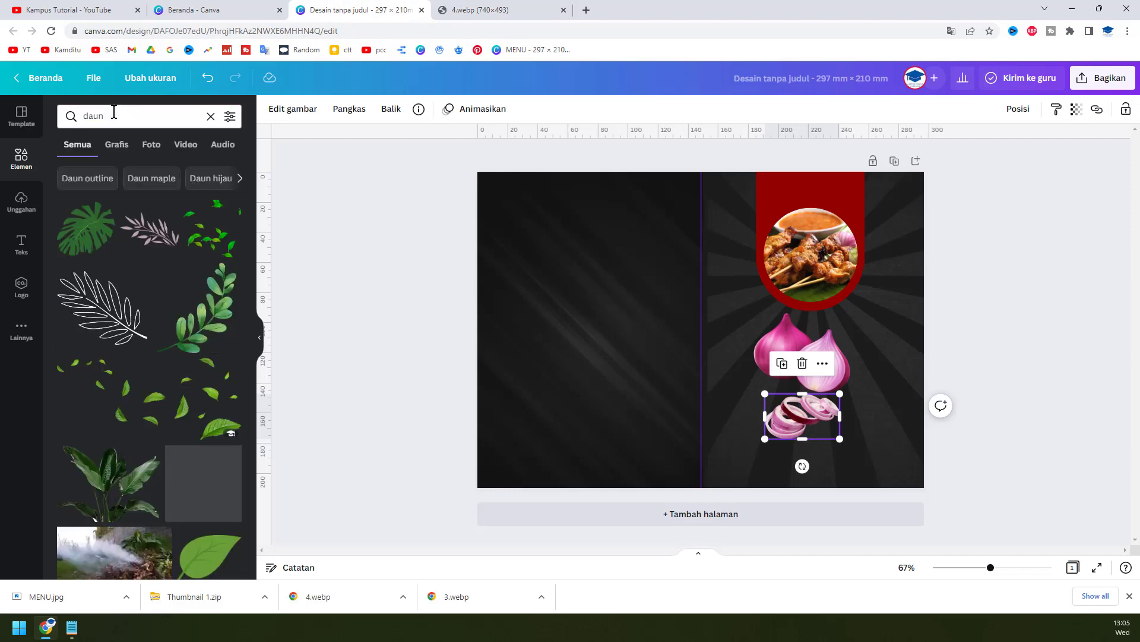
click(199, 409)
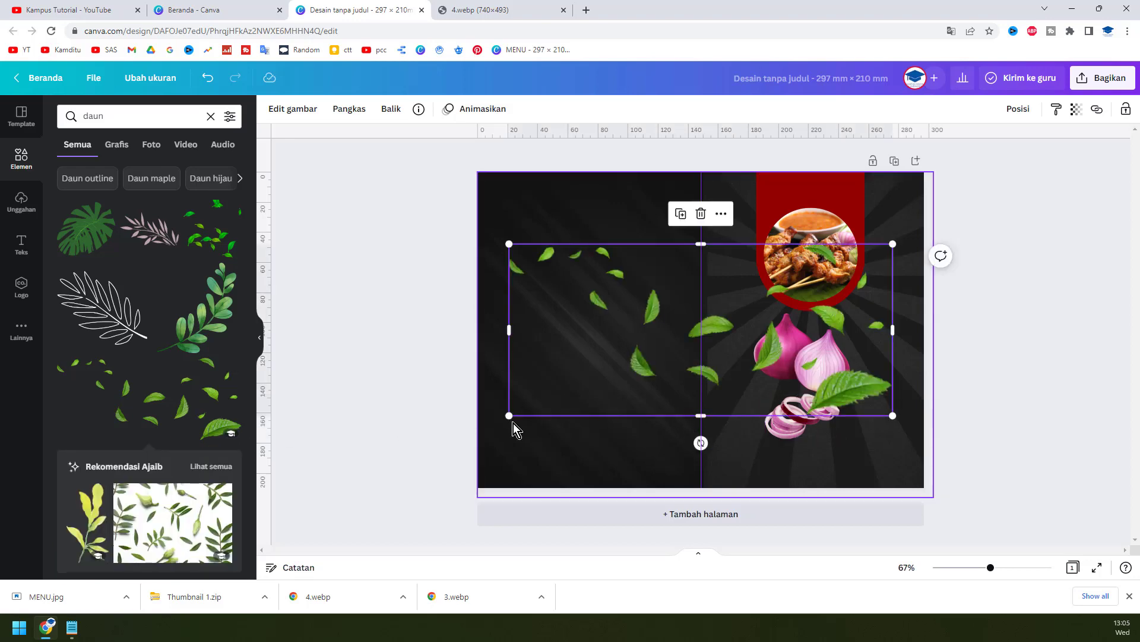
drag(531, 394, 721, 304)
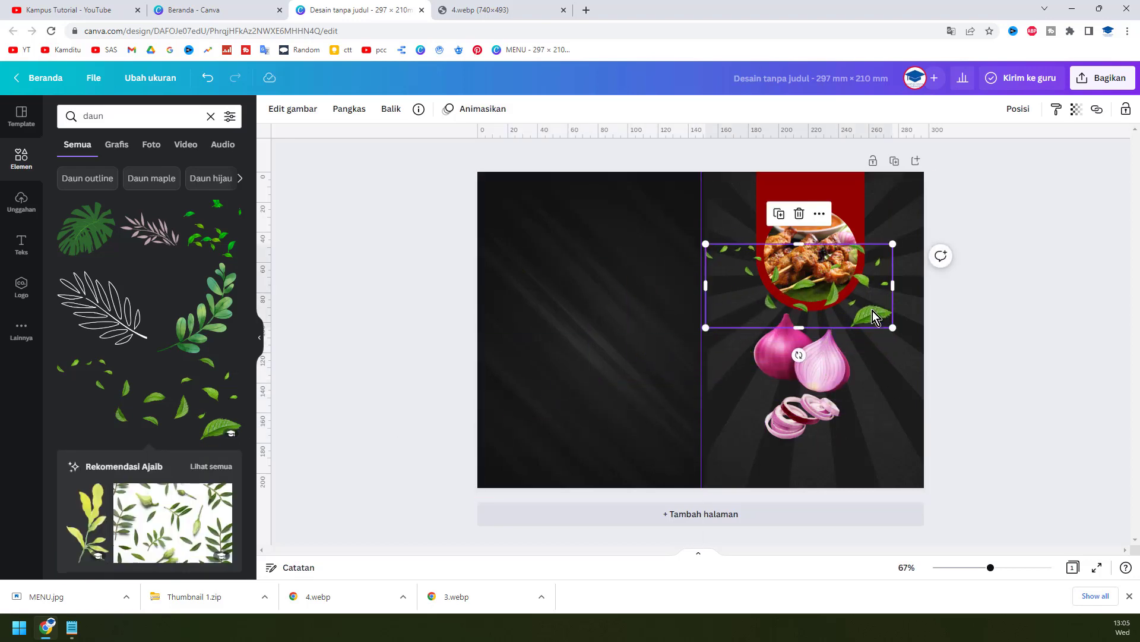
drag(880, 305, 937, 218)
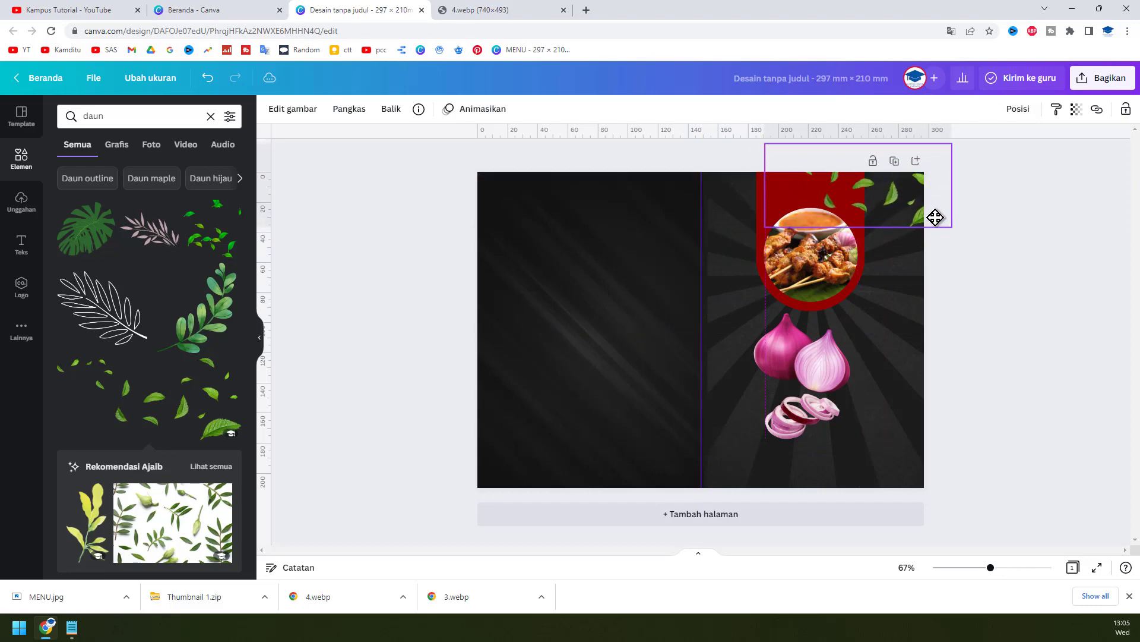
drag(765, 227, 812, 206)
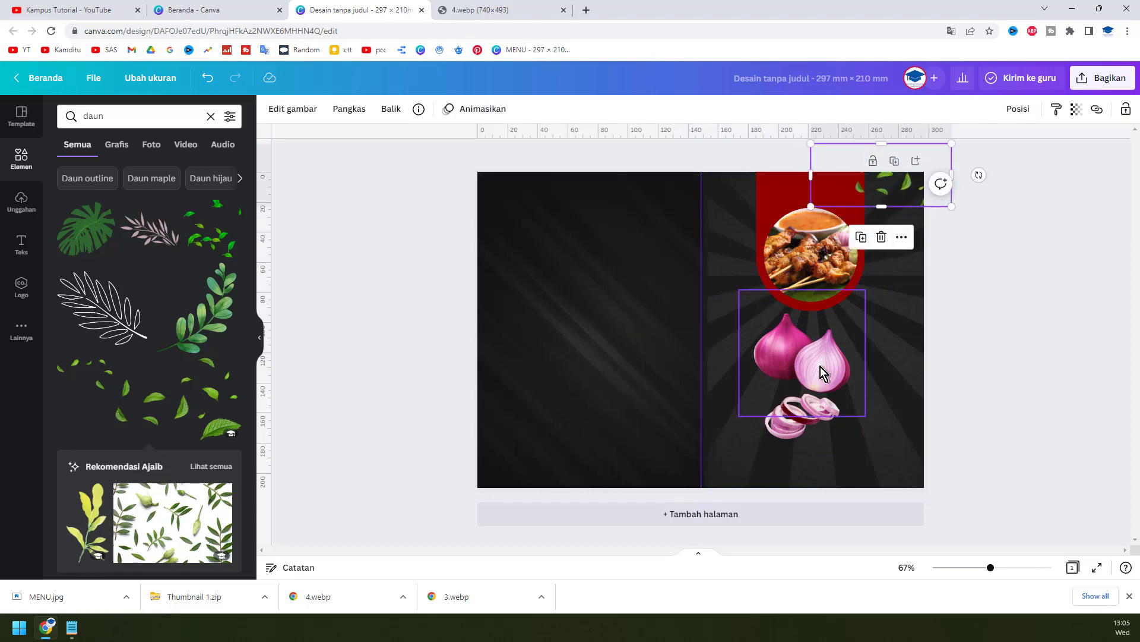
click(978, 296)
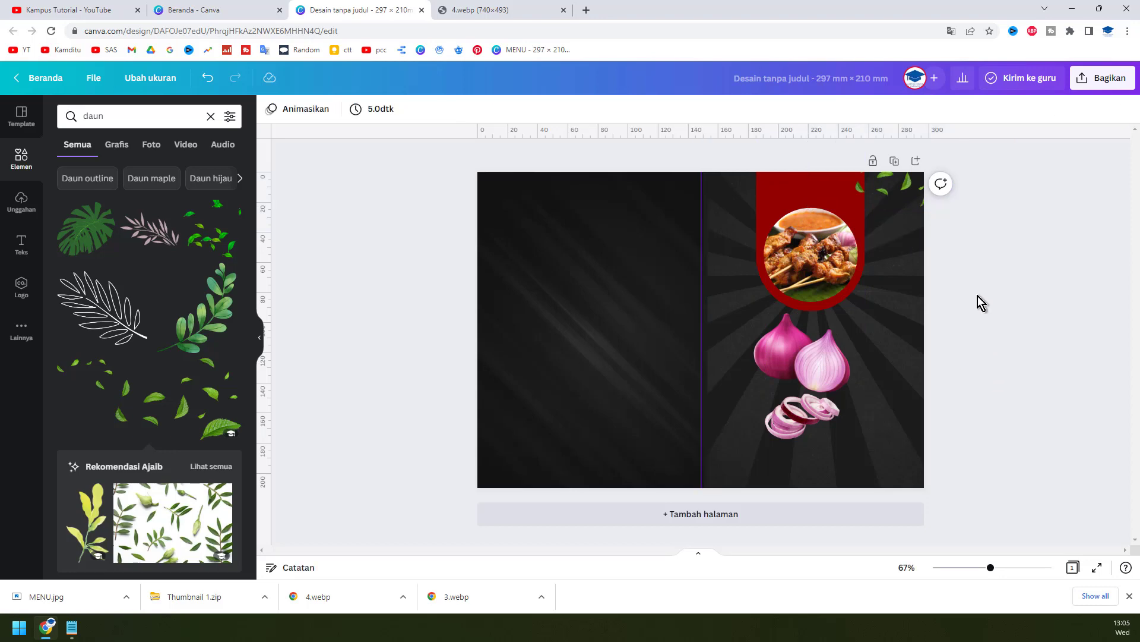
Switch the browser to full screen and nudge the scattered leaves about 2 mm left on the cover
key(F11)
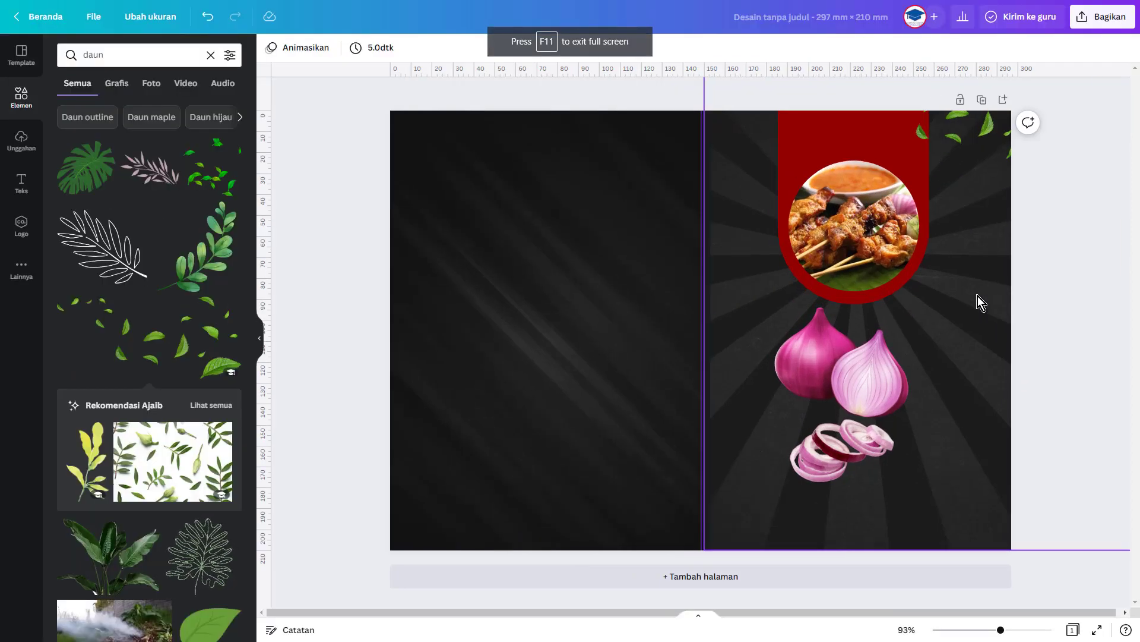
scroll(978, 296, up, 2)
scroll(1010, 297, left, 1)
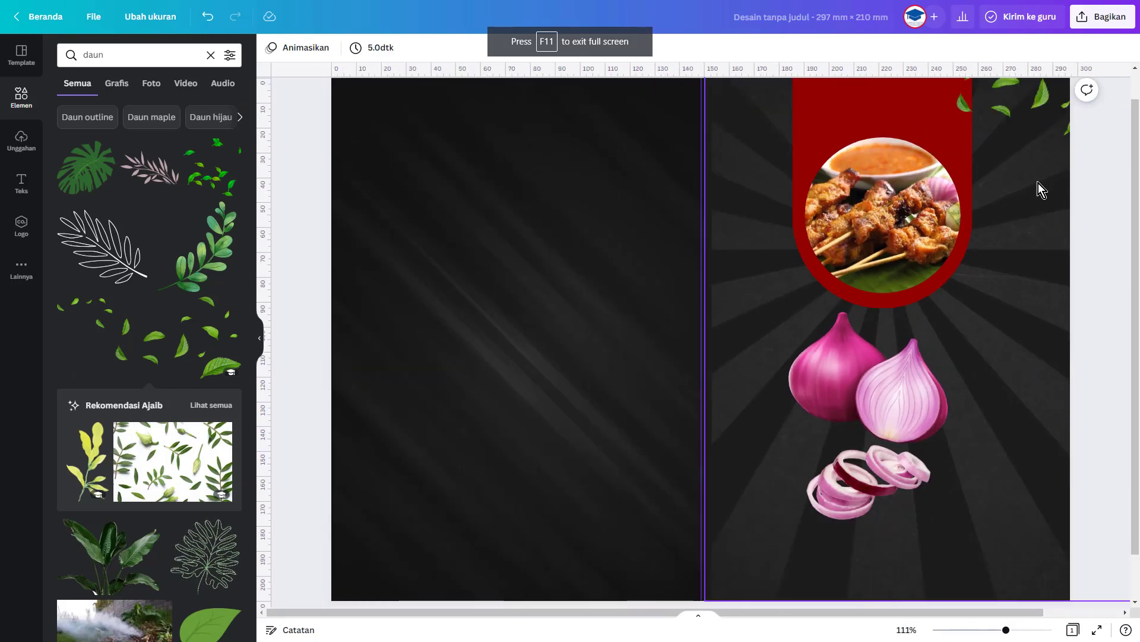
scroll(1046, 265, up, 1)
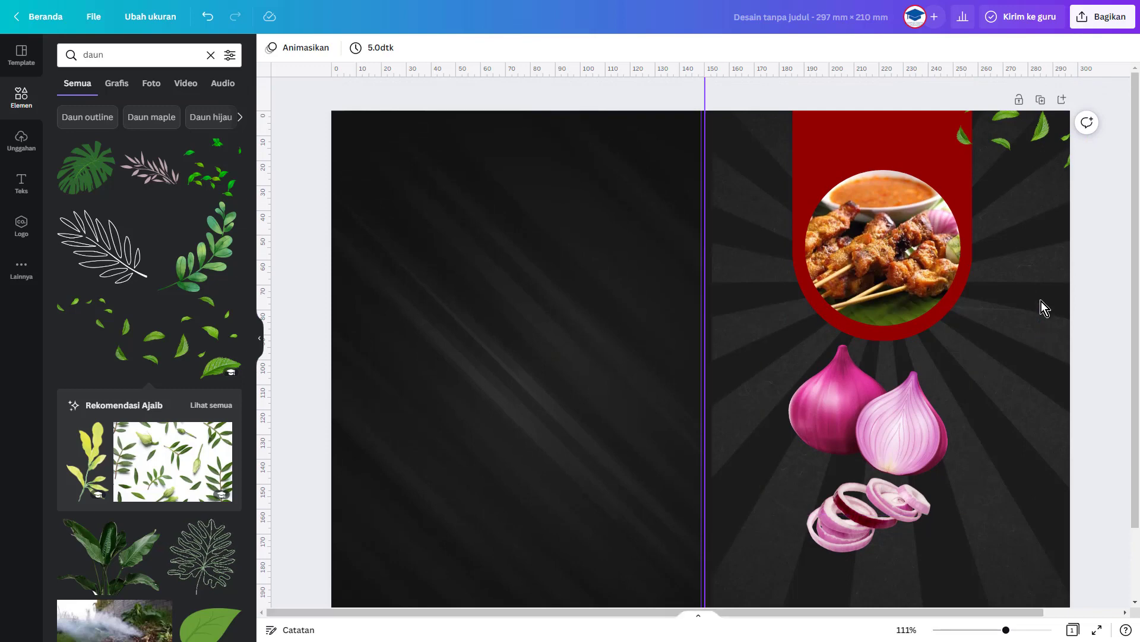
mouse_move(1039, 123)
mouse_down()
mouse_move(965, 333)
mouse_move(1006, 130)
mouse_move(1034, 123)
mouse_up()
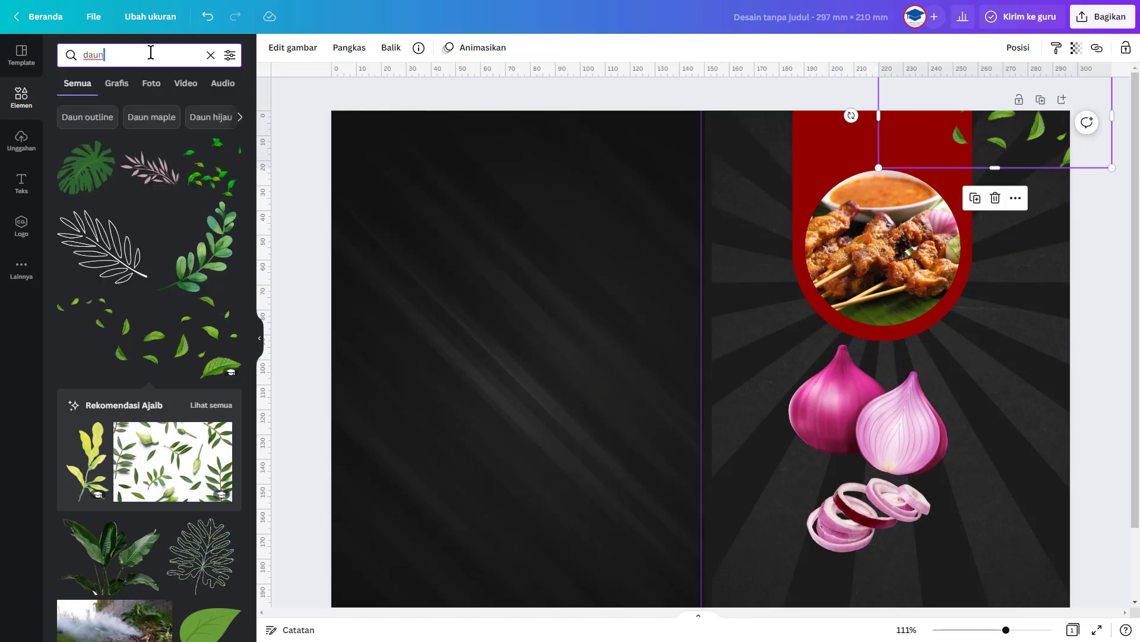
Search the elements for "tomat"
key(BackSpace)
key(BackSpace)
key(BackSpace)
key(BackSpace)
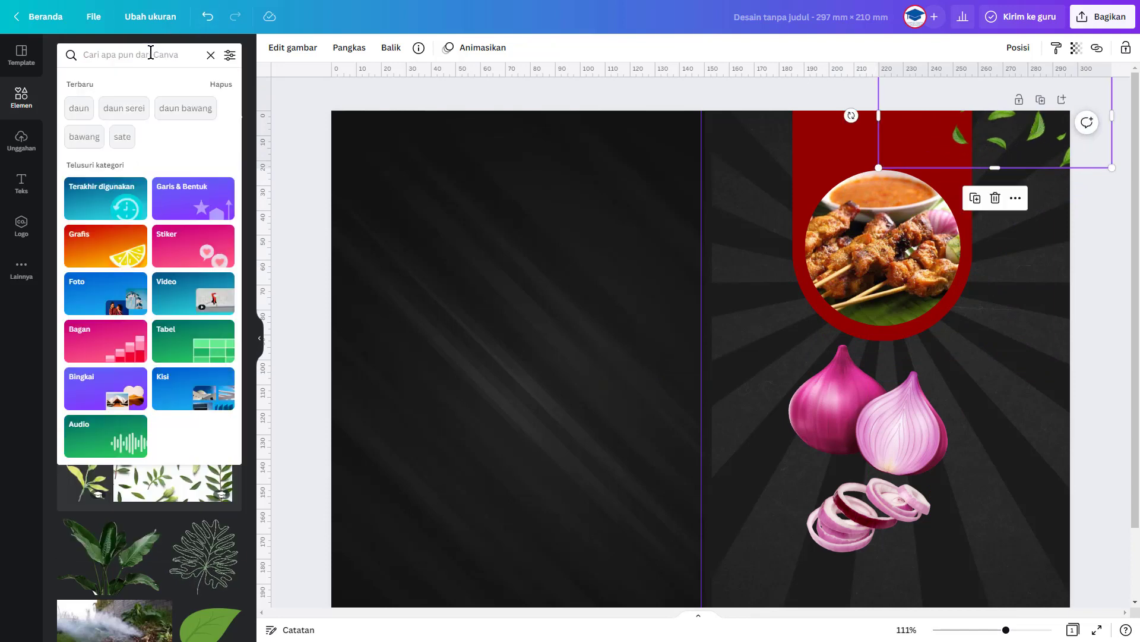
text(toam)
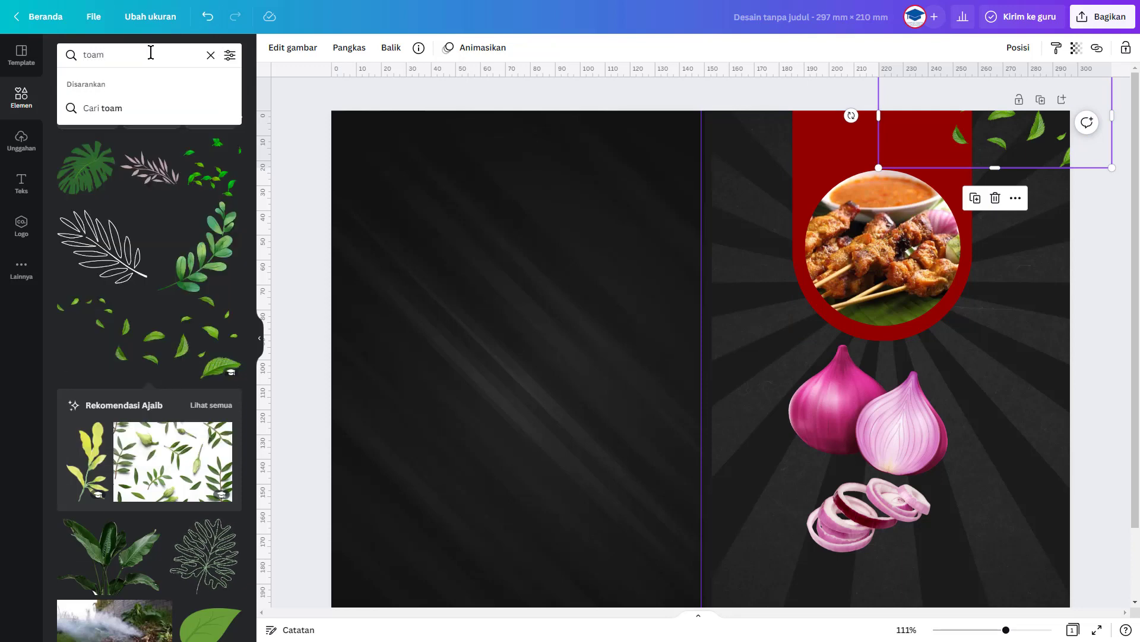
key(BackSpace)
text(mat)
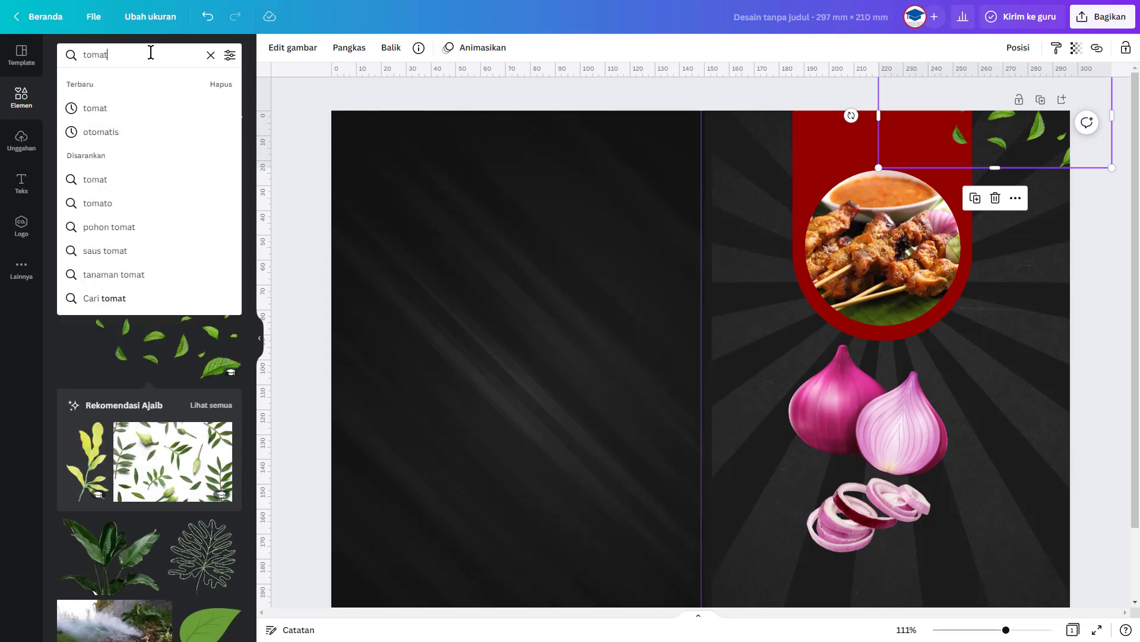
key(Return)
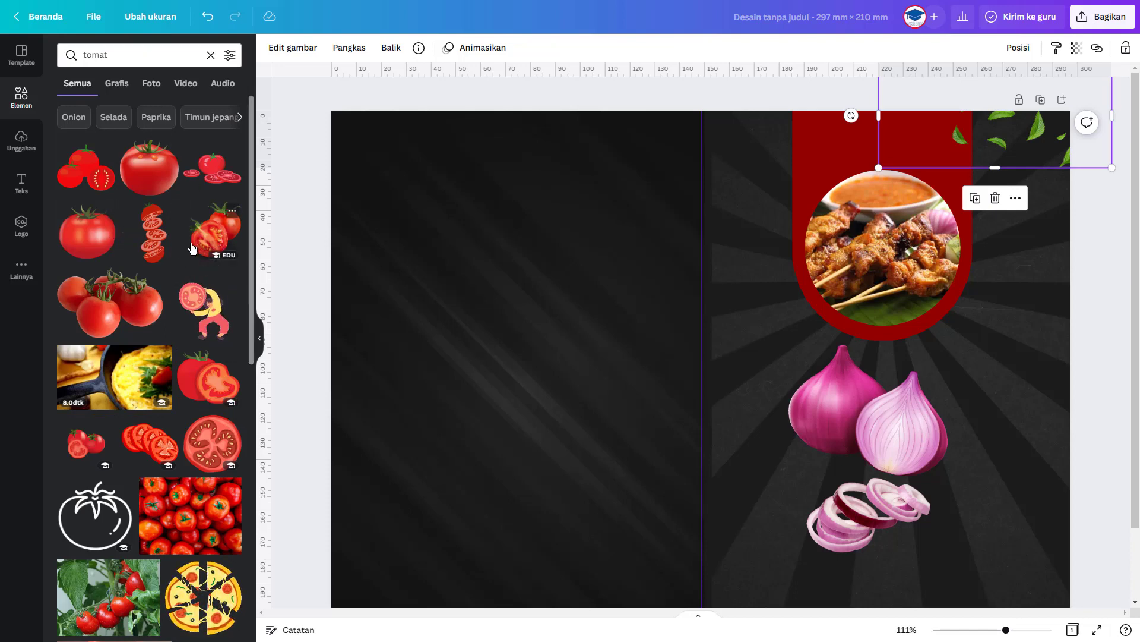
scroll(148, 297, down, 5)
scroll(145, 303, down, 3)
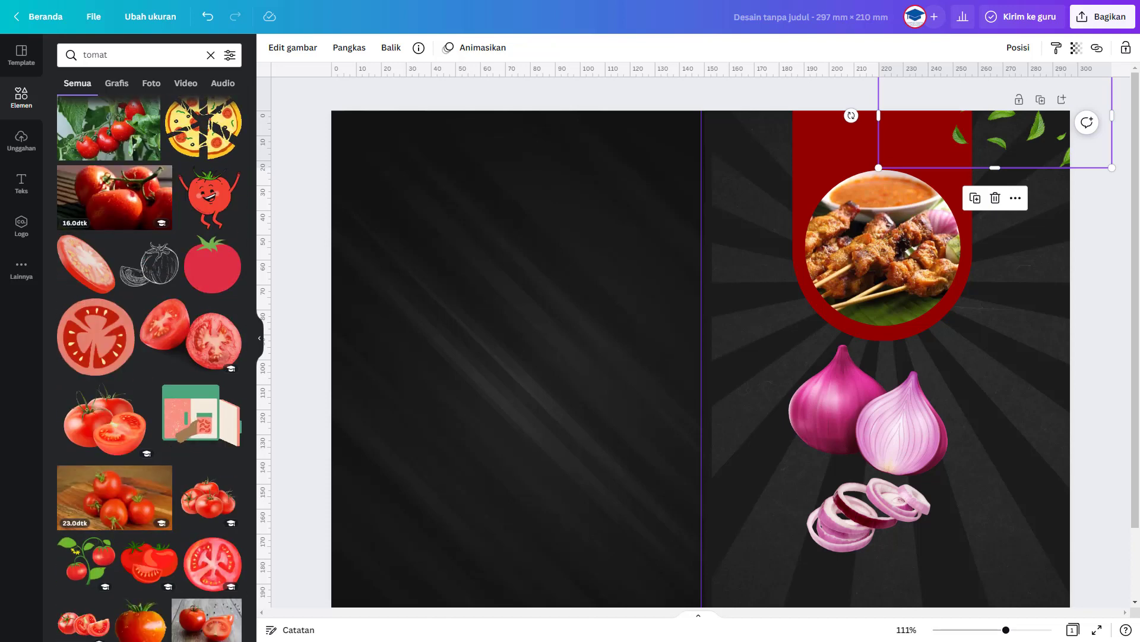
scroll(164, 441, down, 2)
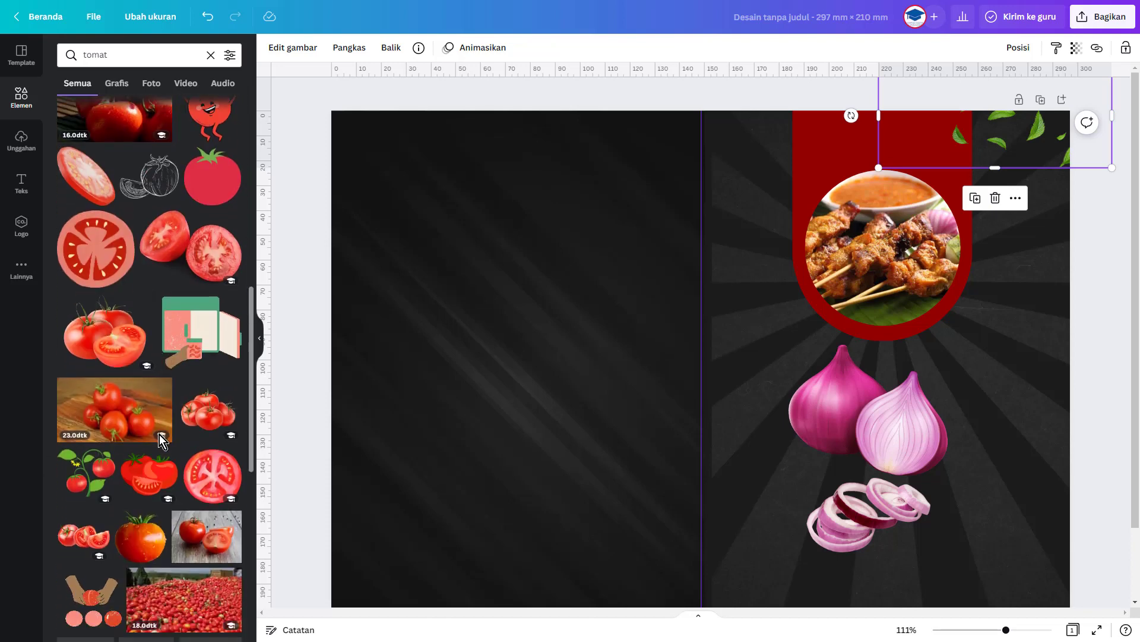
click(140, 505)
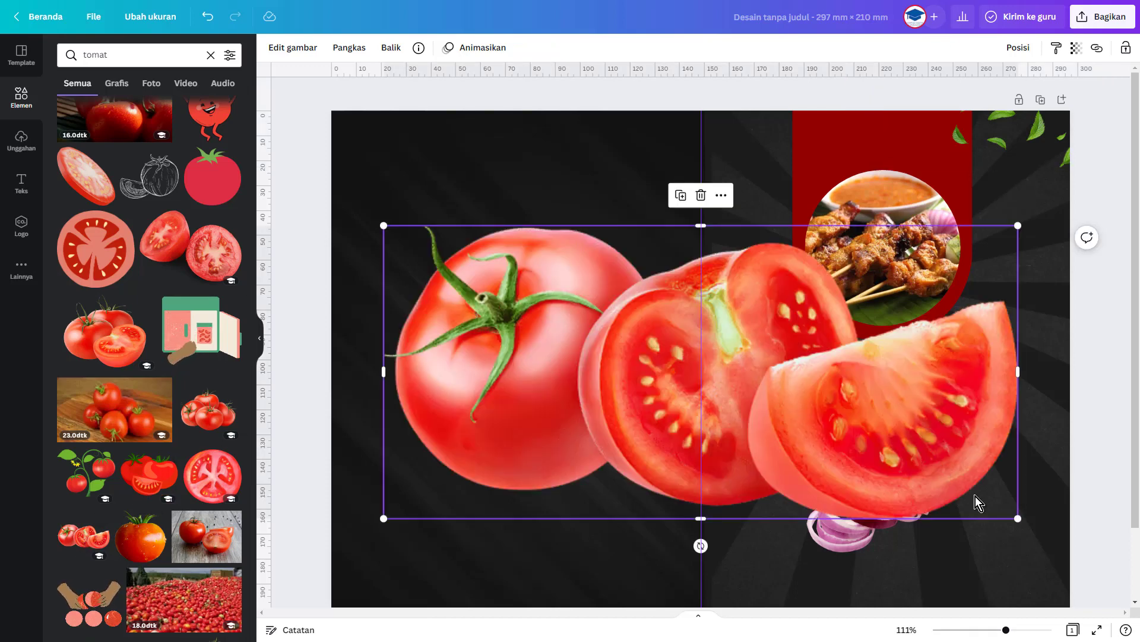
drag(1019, 520, 709, 155)
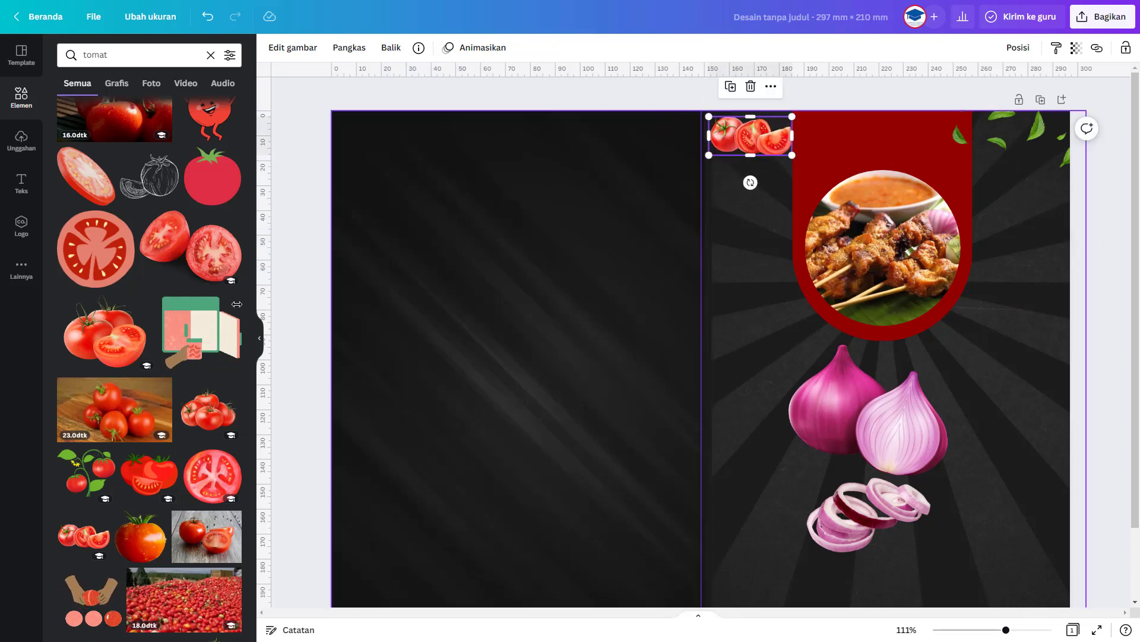
key(Delete)
scroll(149, 357, up, 5)
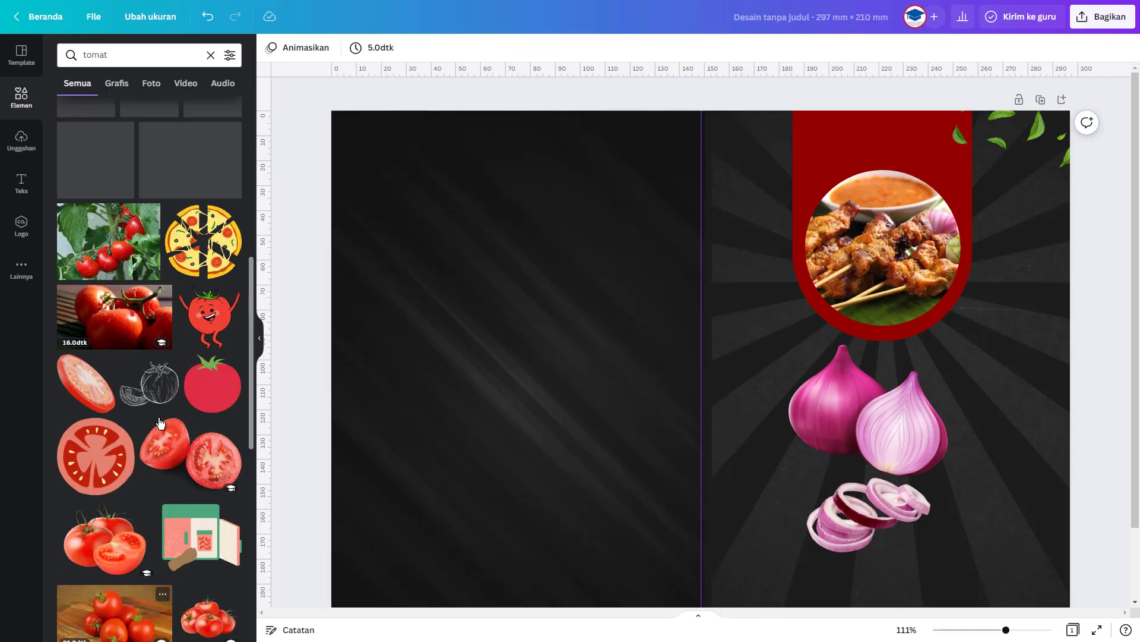
scroll(159, 423, up, 5)
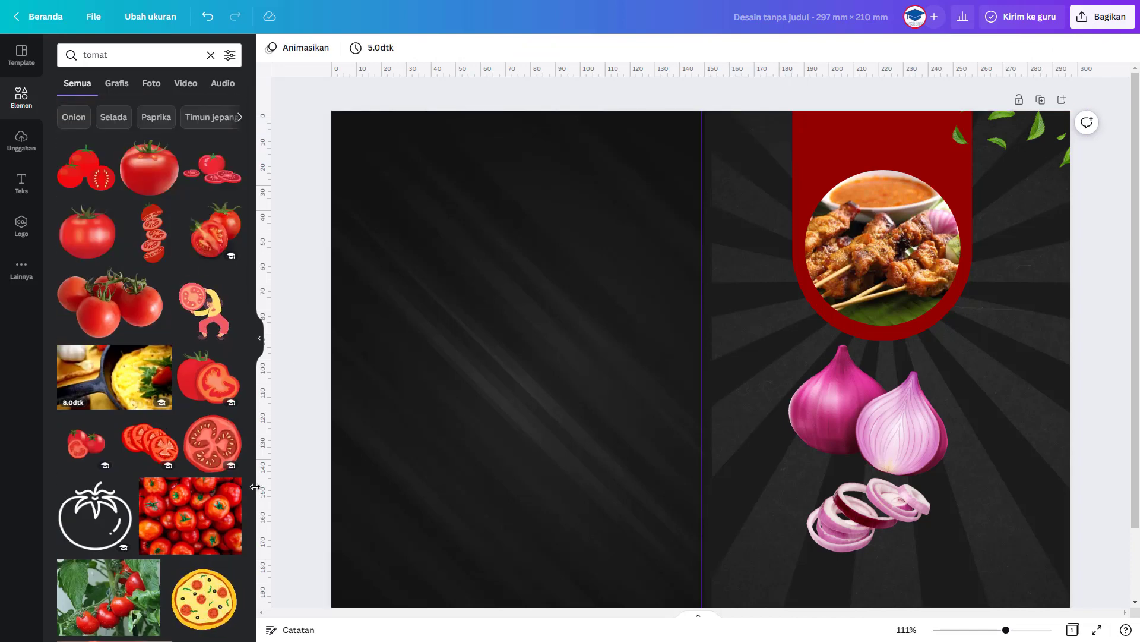
Add the round tomato slice, about 25 mm wide, at the cover's upper-left corner, partly beyond the page's top edge
click(209, 450)
drag(597, 476, 765, 359)
drag(776, 300, 741, 124)
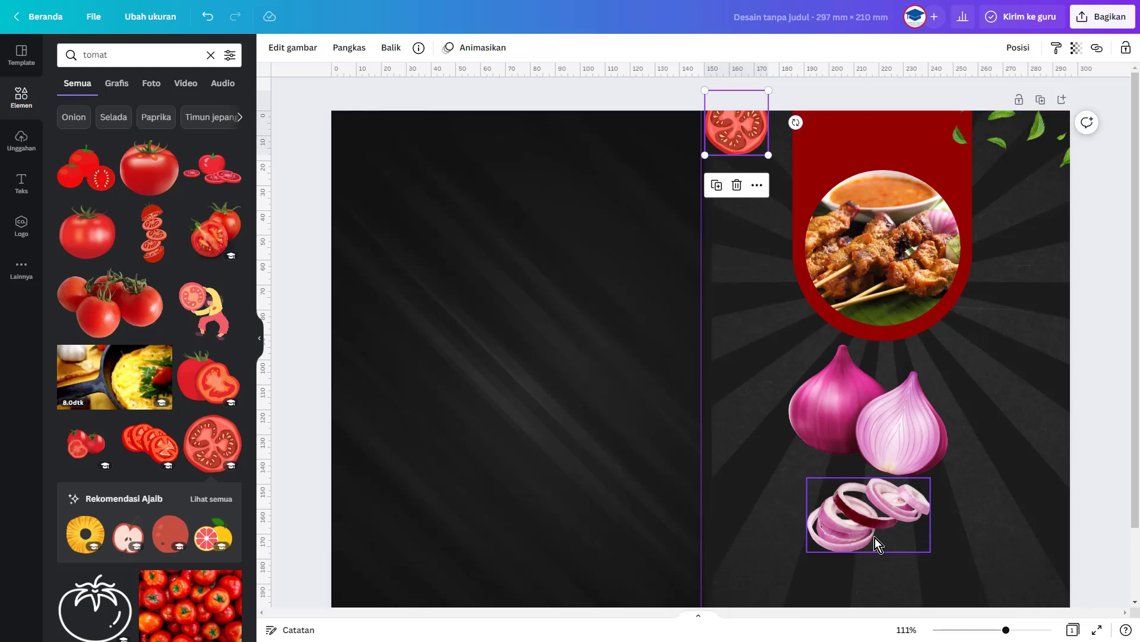
Shrink the onion rings to about 23 mm beside the circular frame's lower right, and the two onions to about 30 mm in the cover's bottom-right corner
click(866, 443)
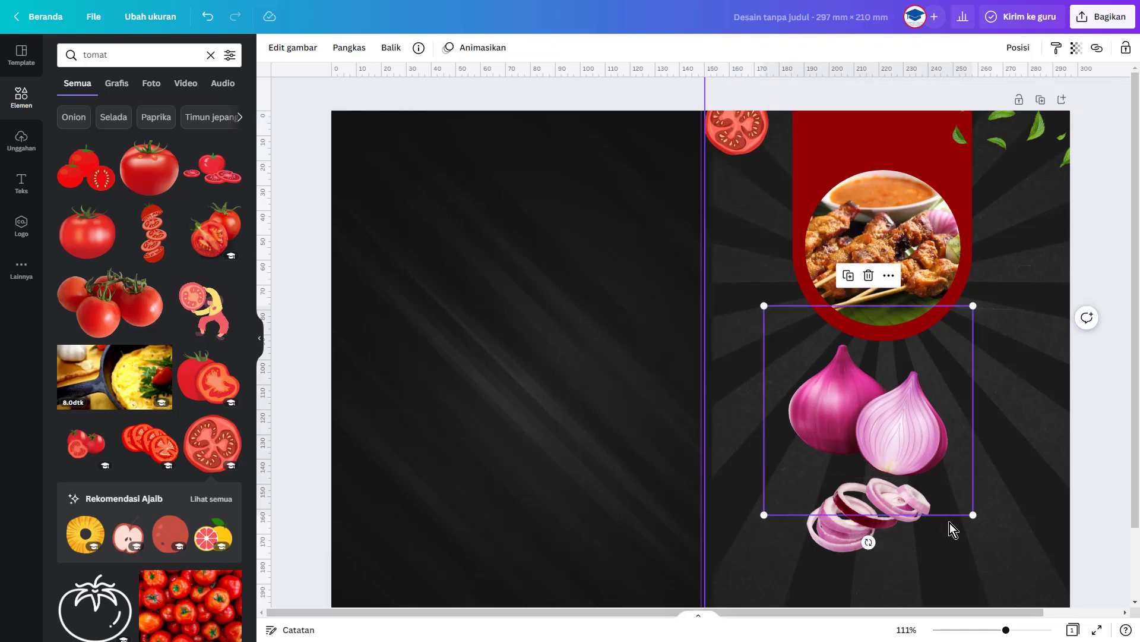
drag(974, 517, 807, 306)
drag(870, 511, 958, 362)
drag(895, 398, 948, 352)
drag(806, 313, 1059, 595)
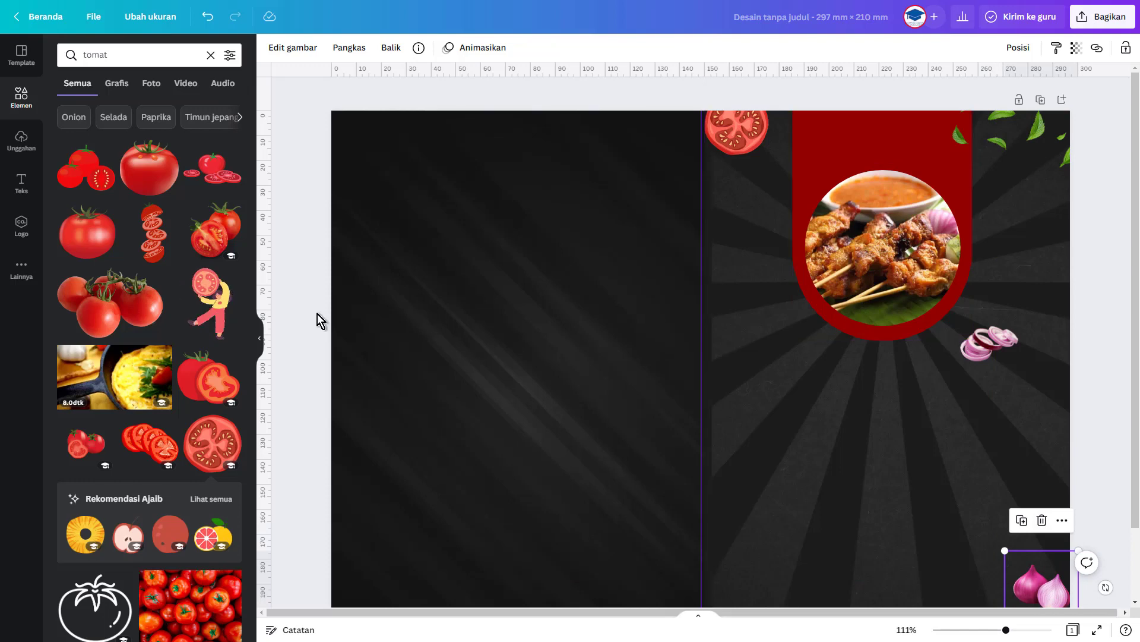
Search the elements for "daun" again
click(112, 52)
double_click(115, 54)
text(d)
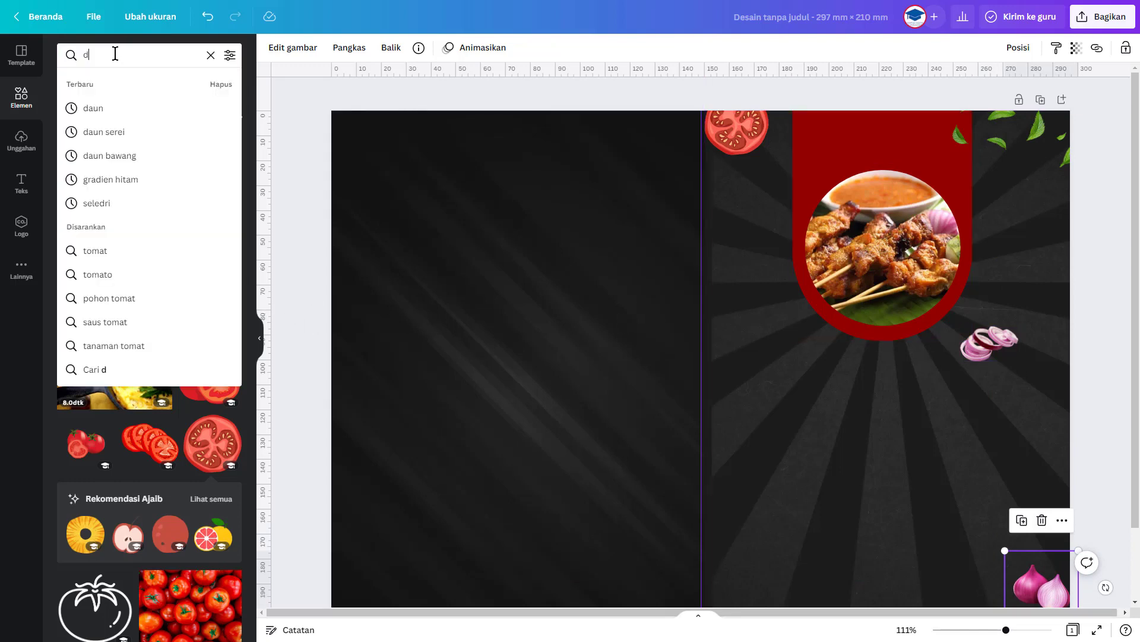
text(aun)
key(Return)
Search the elements for "sayur" and add the green broccoli, about 16 mm wide, beside the circular frame's lower left
click(115, 53)
double_click(115, 53)
text(sa)
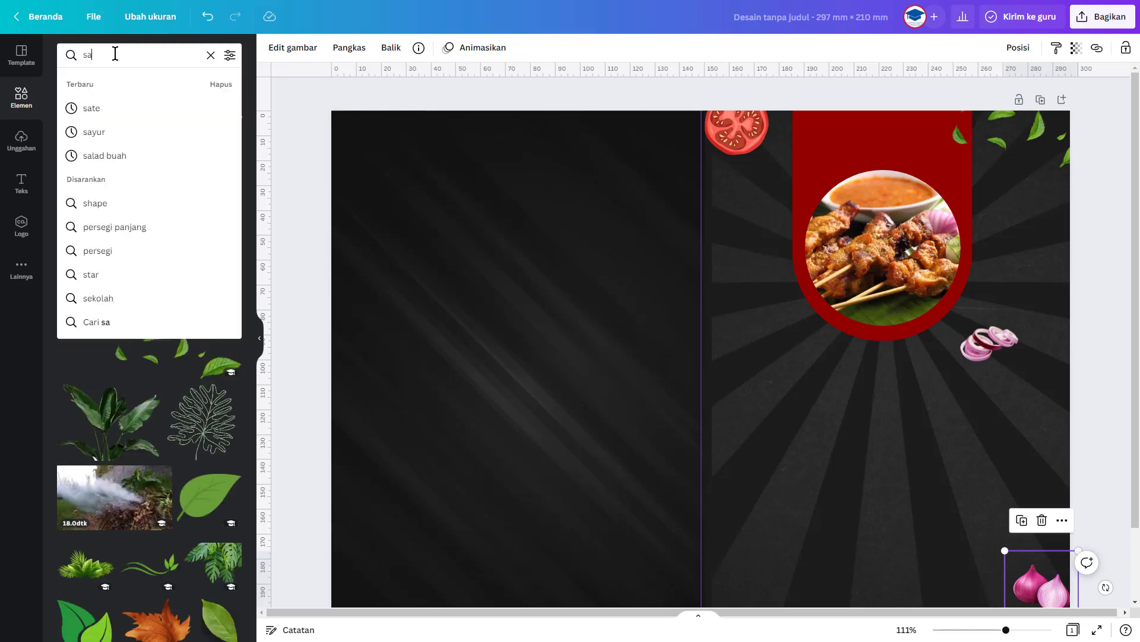
text(yur)
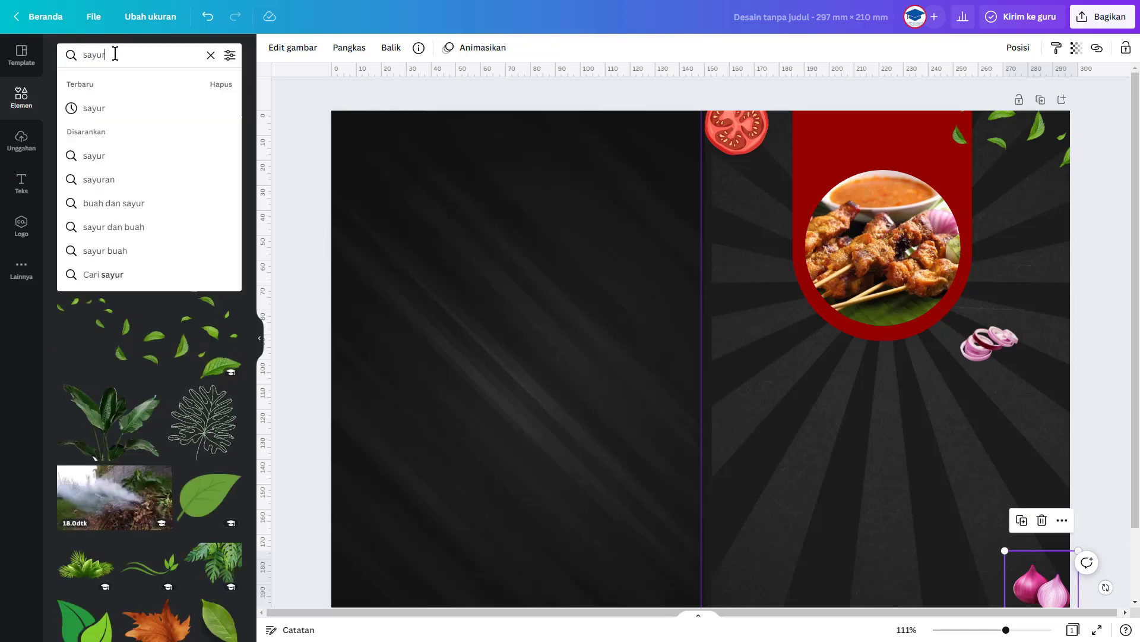
key(Return)
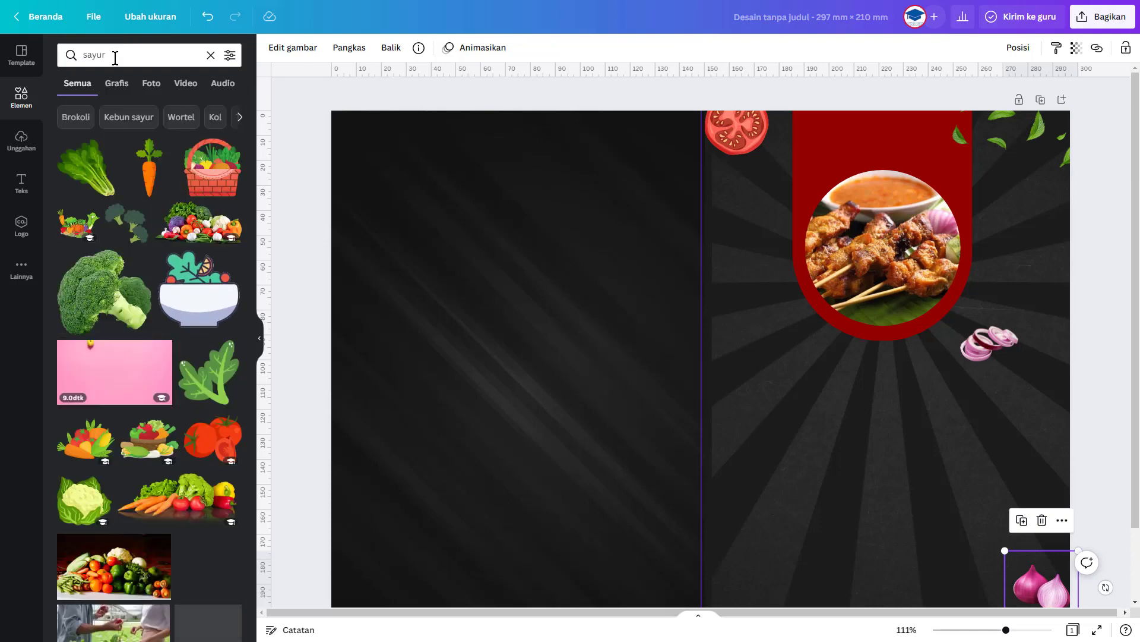
scroll(181, 308, down, 5)
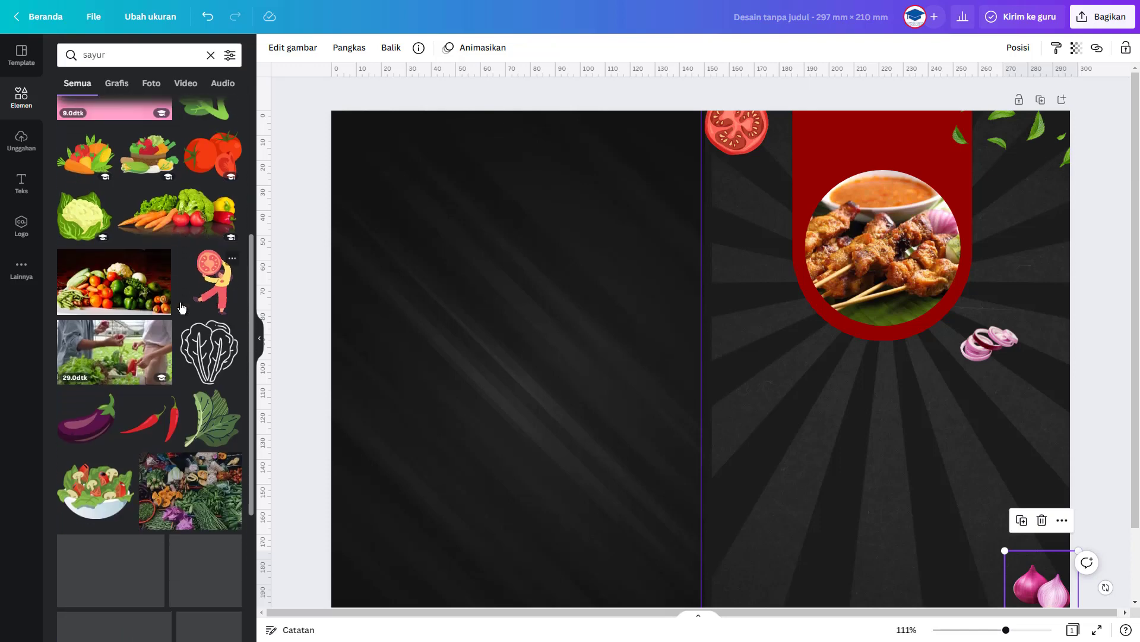
scroll(181, 307, down, 4)
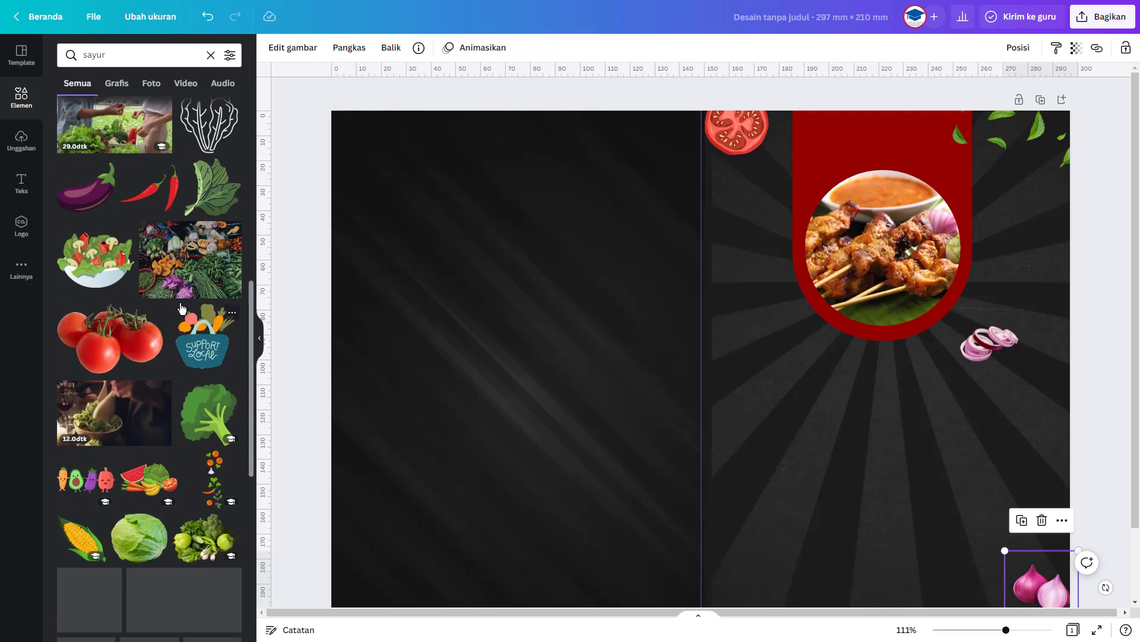
click(196, 426)
drag(601, 474, 777, 306)
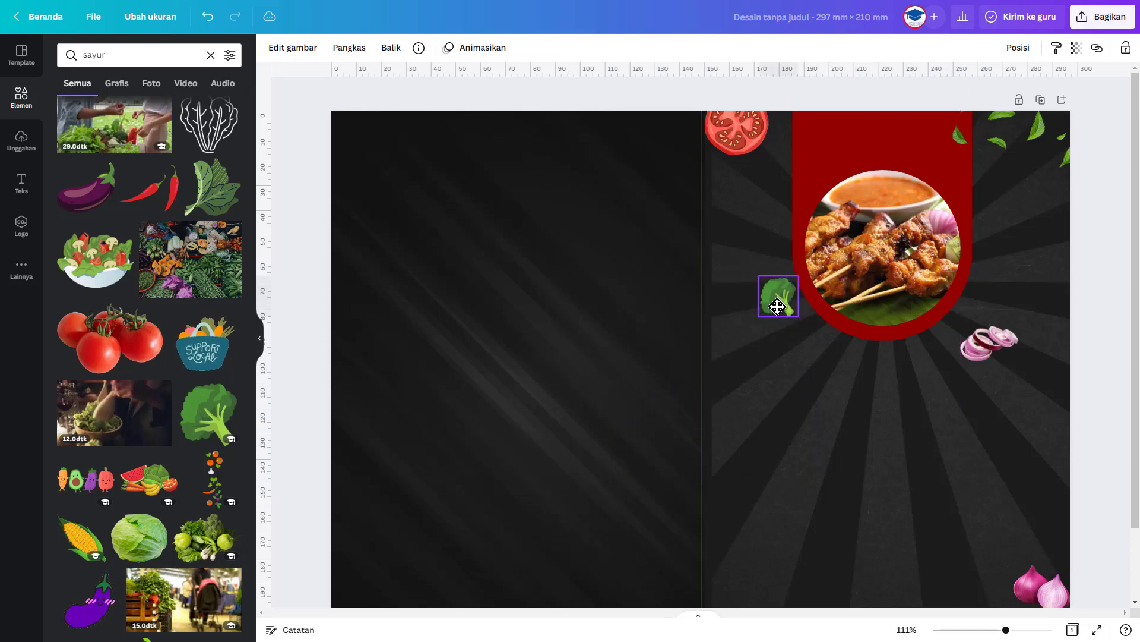
scroll(229, 470, down, 6)
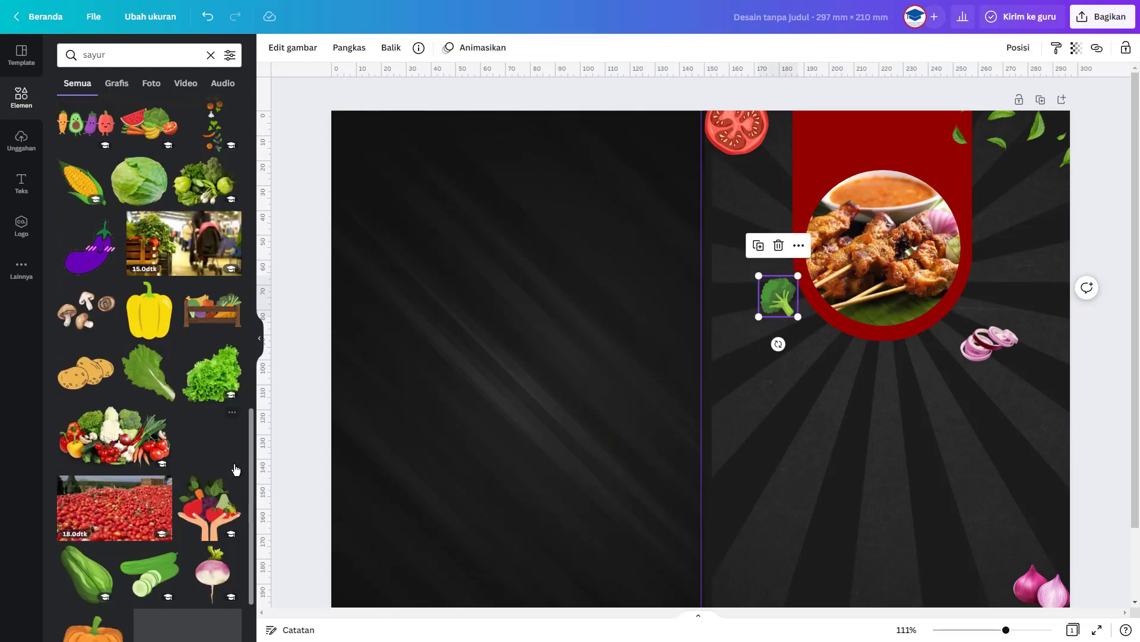
scroll(229, 469, down, 2)
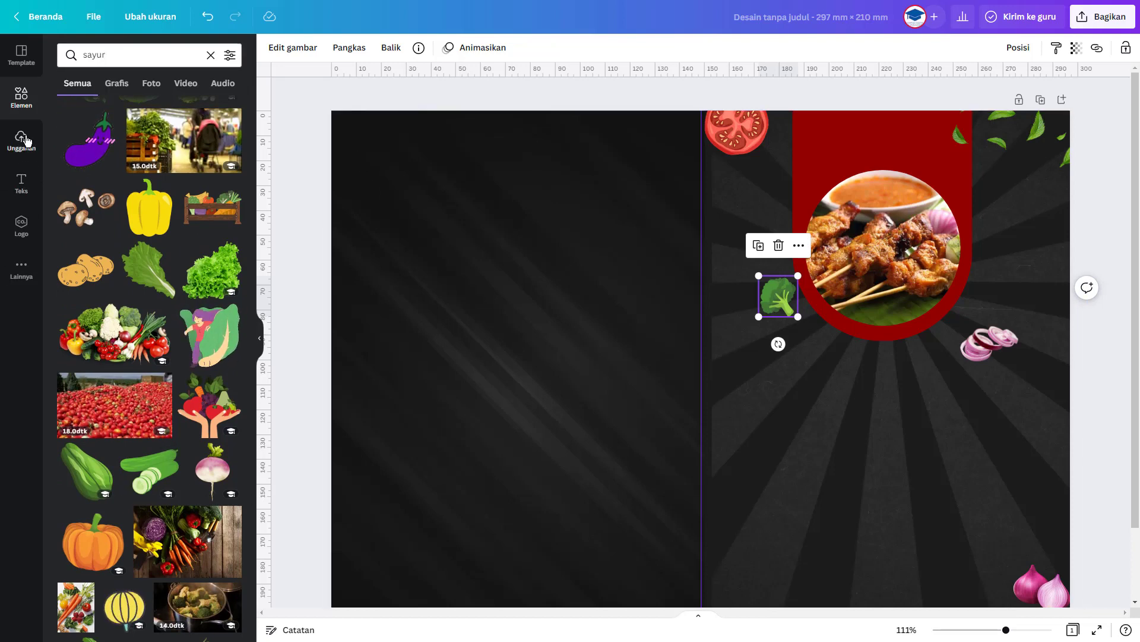
Add a heading text reading "Sate ayam" with "spesial" on a second line
click(22, 183)
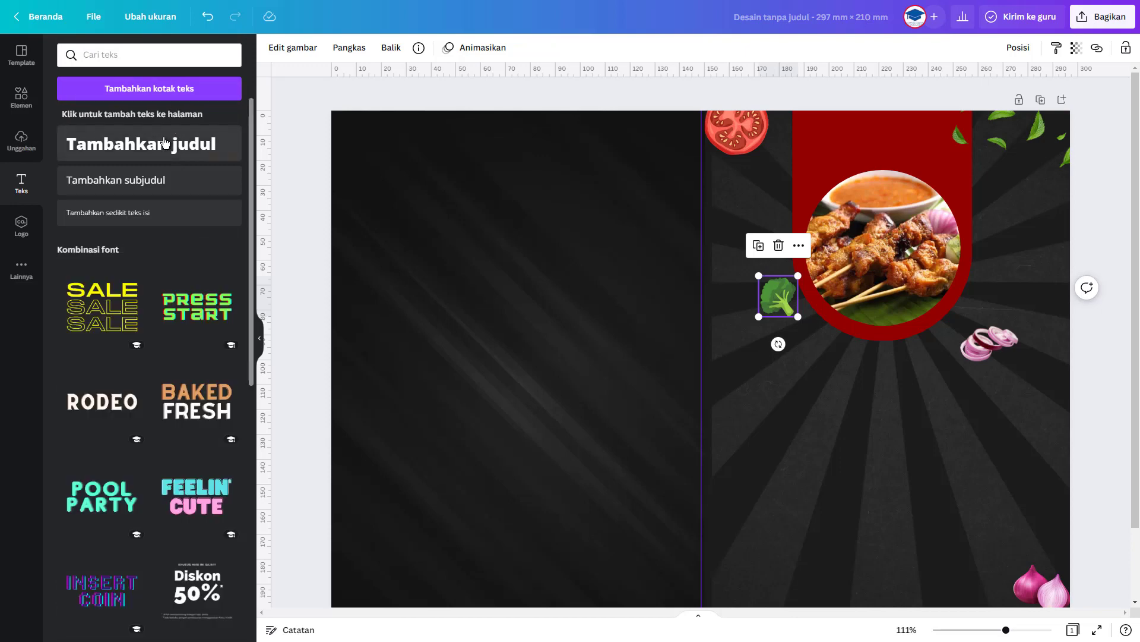
click(165, 142)
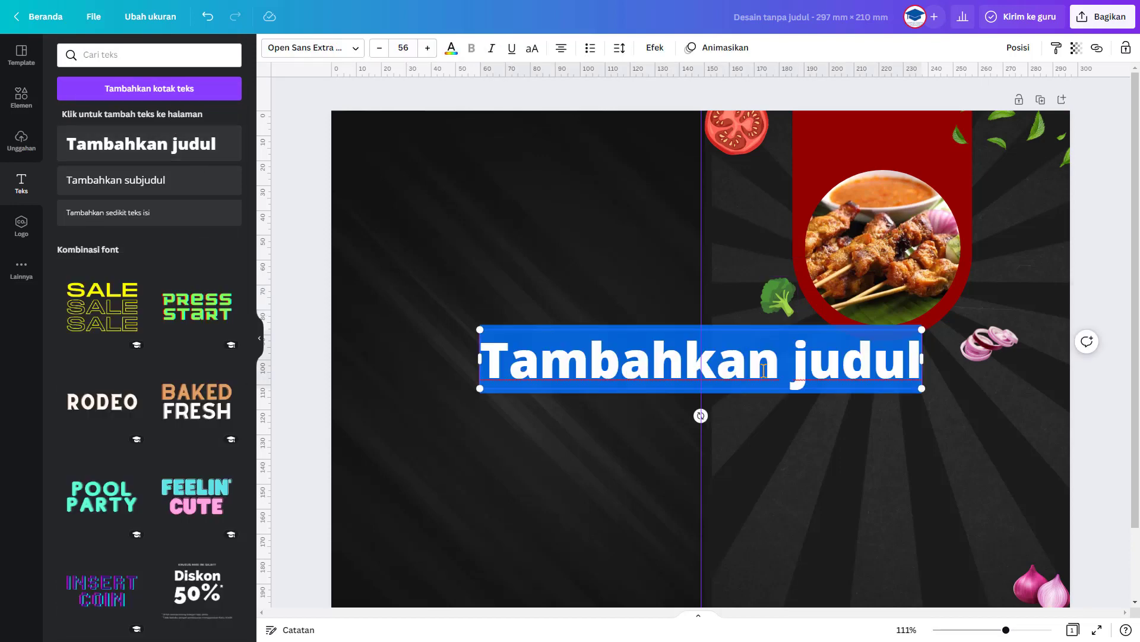
text(Sate)
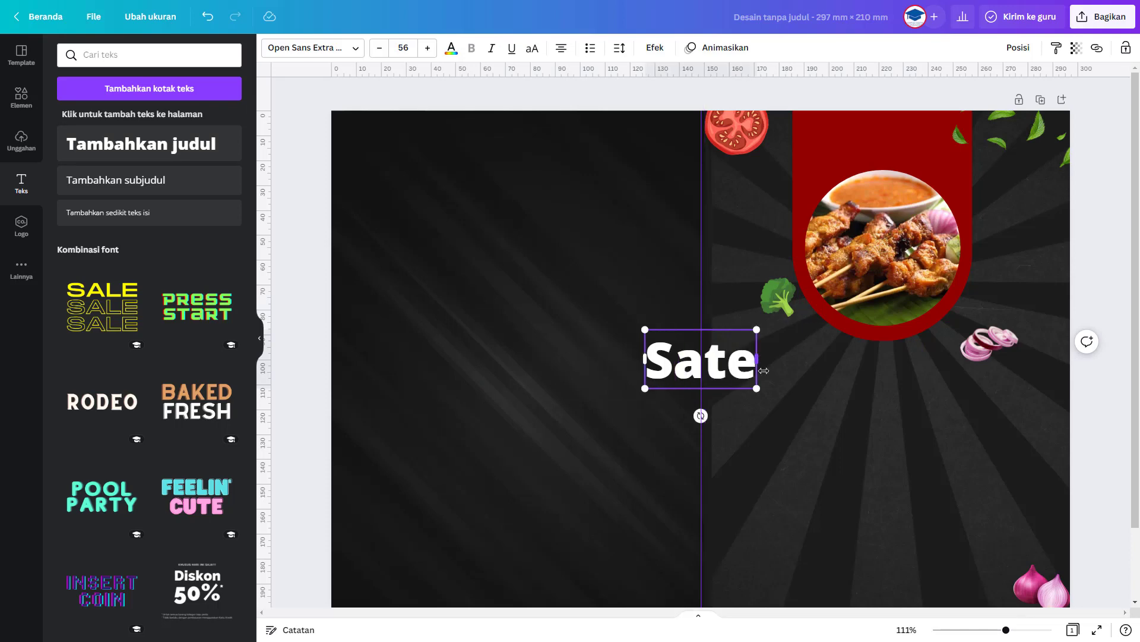
text( ayam)
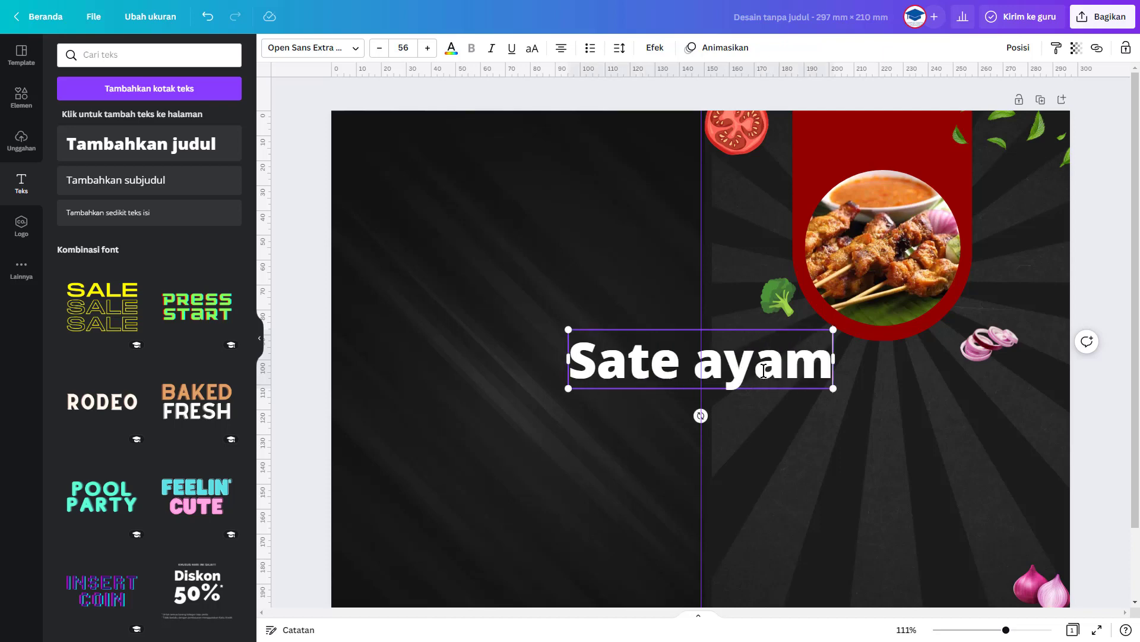
key(Return)
text(spesial)
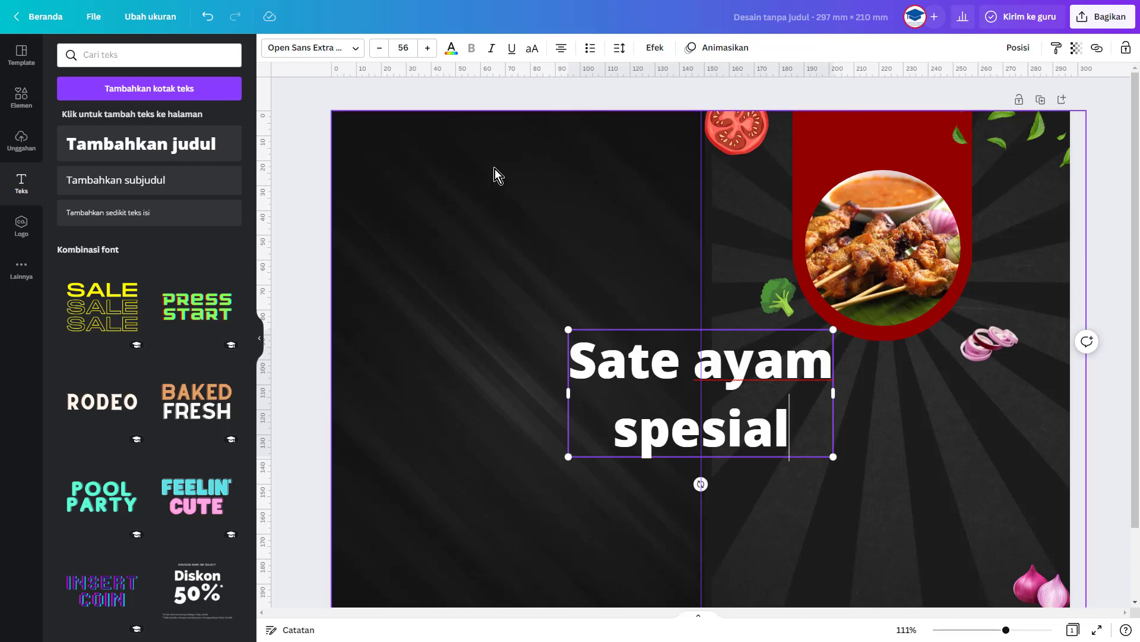
Convert the whole heading to uppercase and set its line spacing to 0.87
click(534, 50)
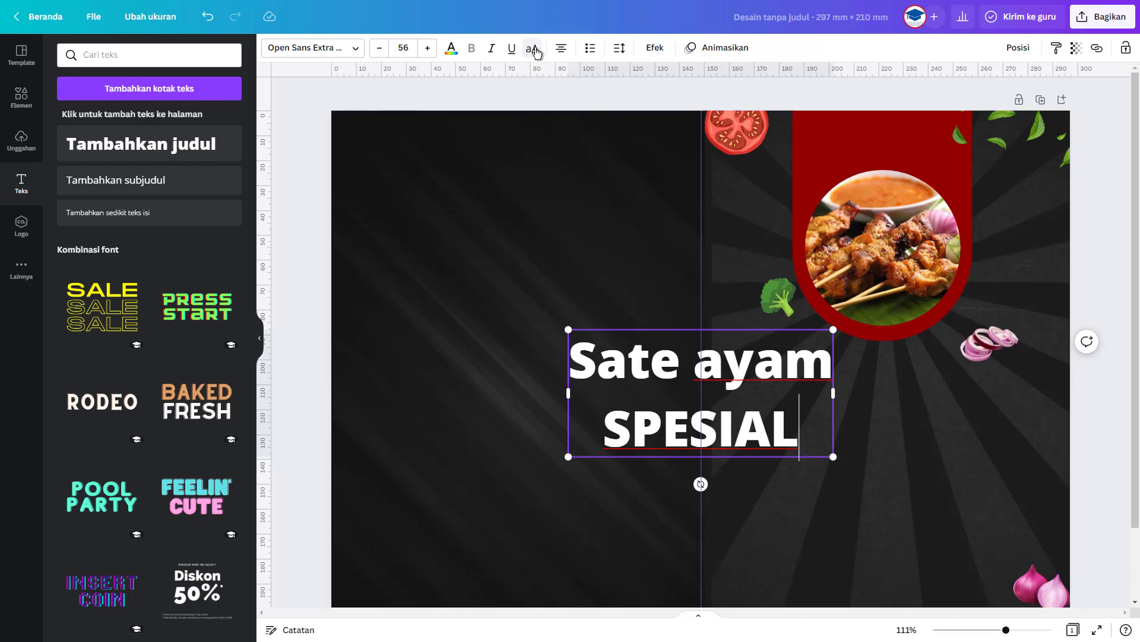
key(Escape)
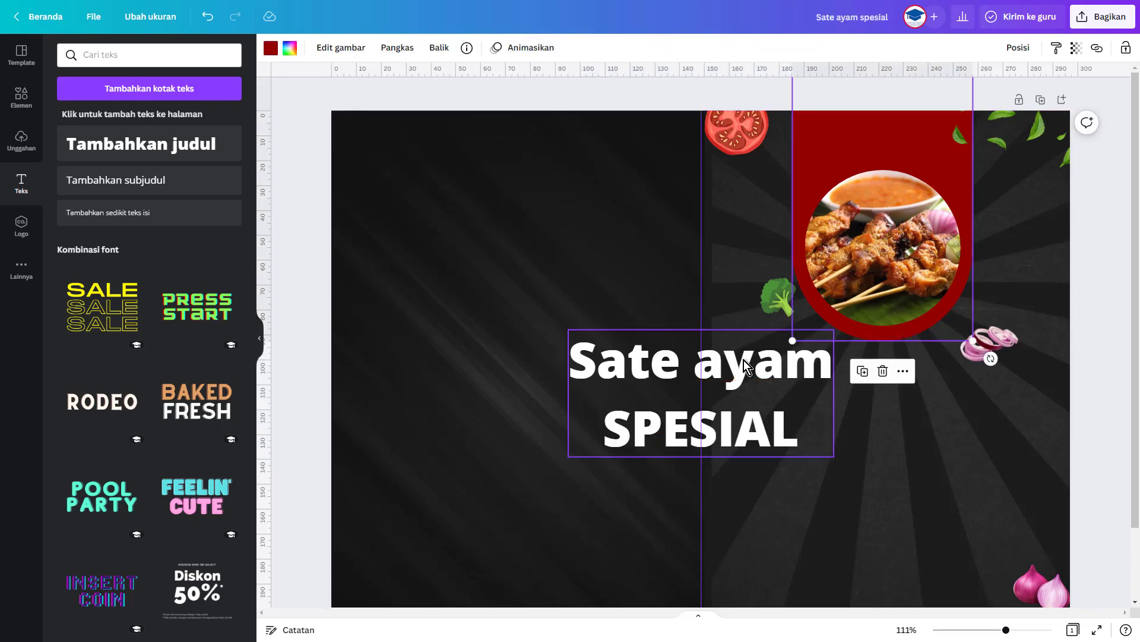
click(530, 58)
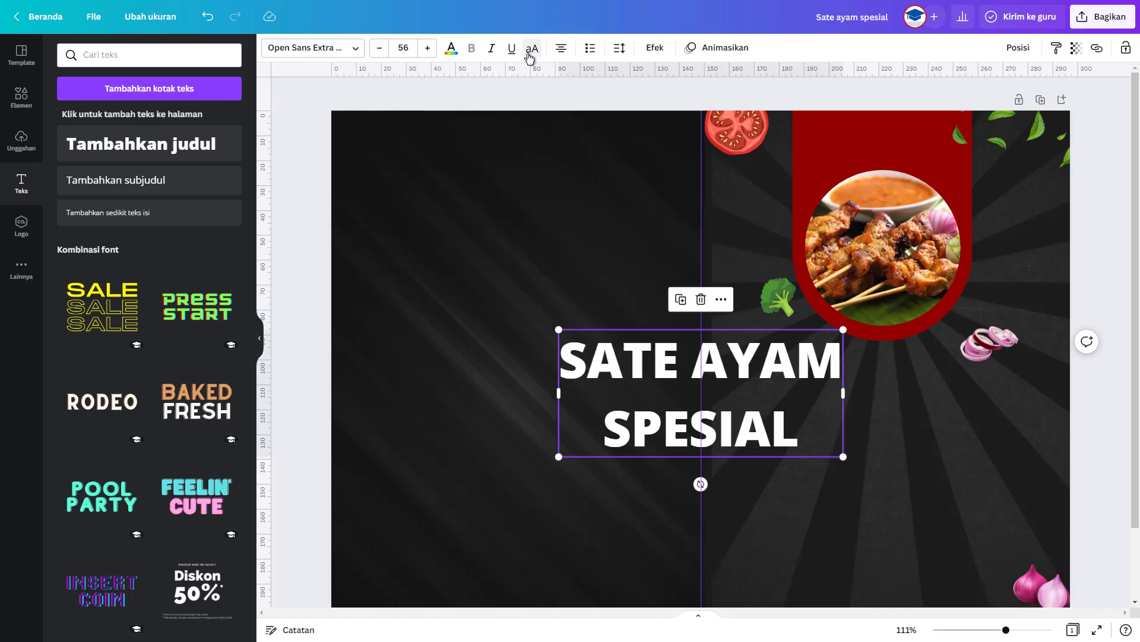
click(618, 48)
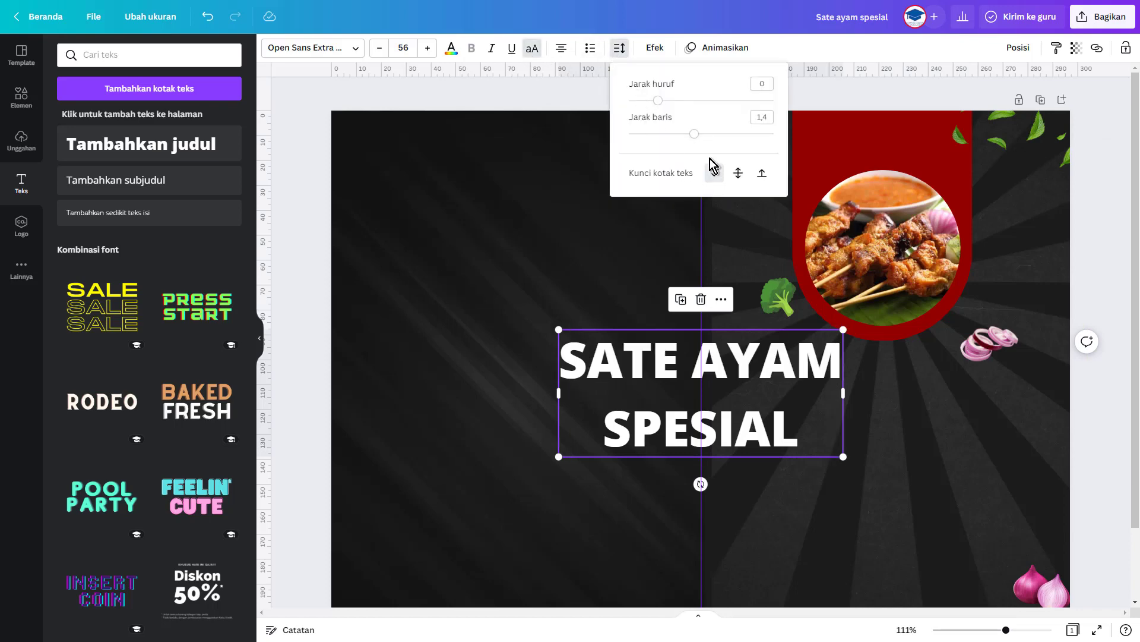
drag(696, 140, 656, 133)
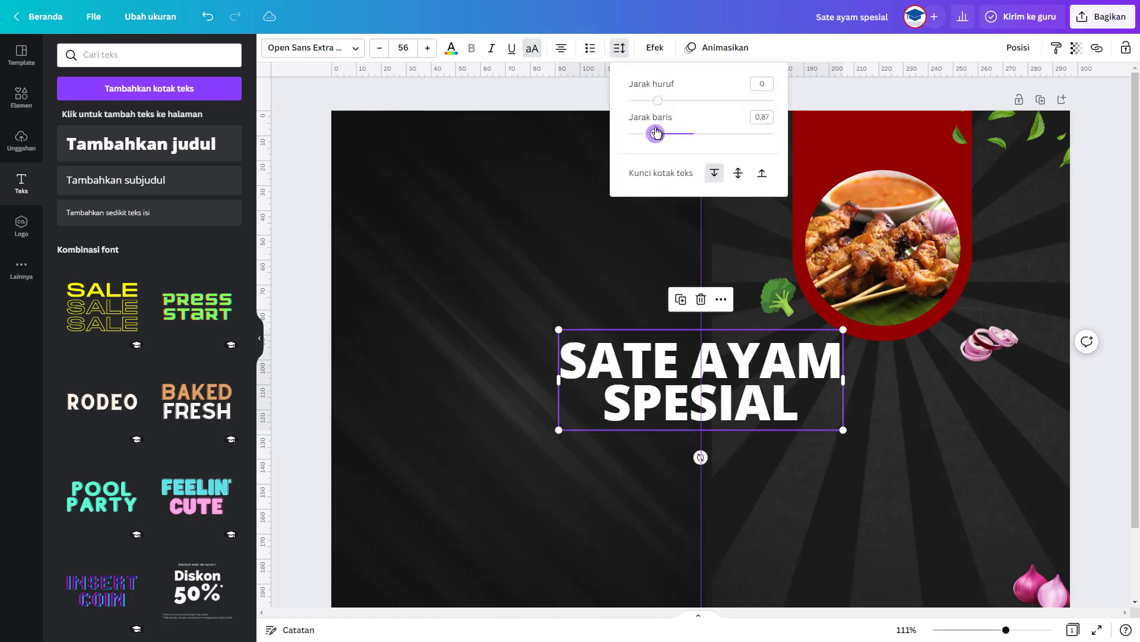
Try the Balmy, Ruda Black, Open Sans Extra Bold and 29LT Okaso Black fonts on the heading
click(303, 47)
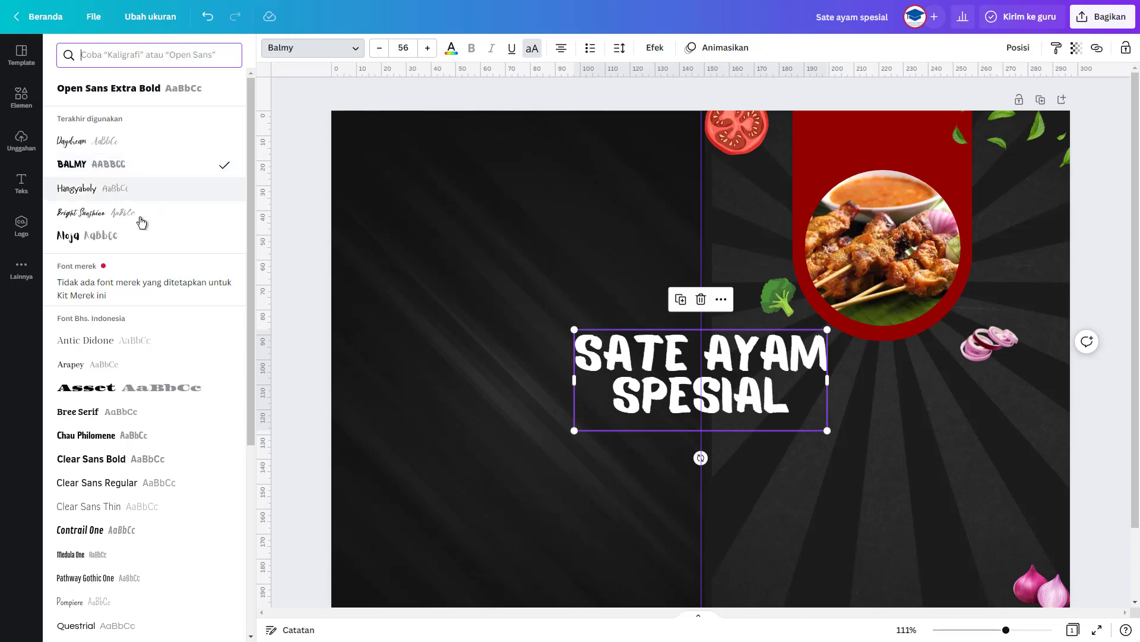
scroll(172, 291, down, 4)
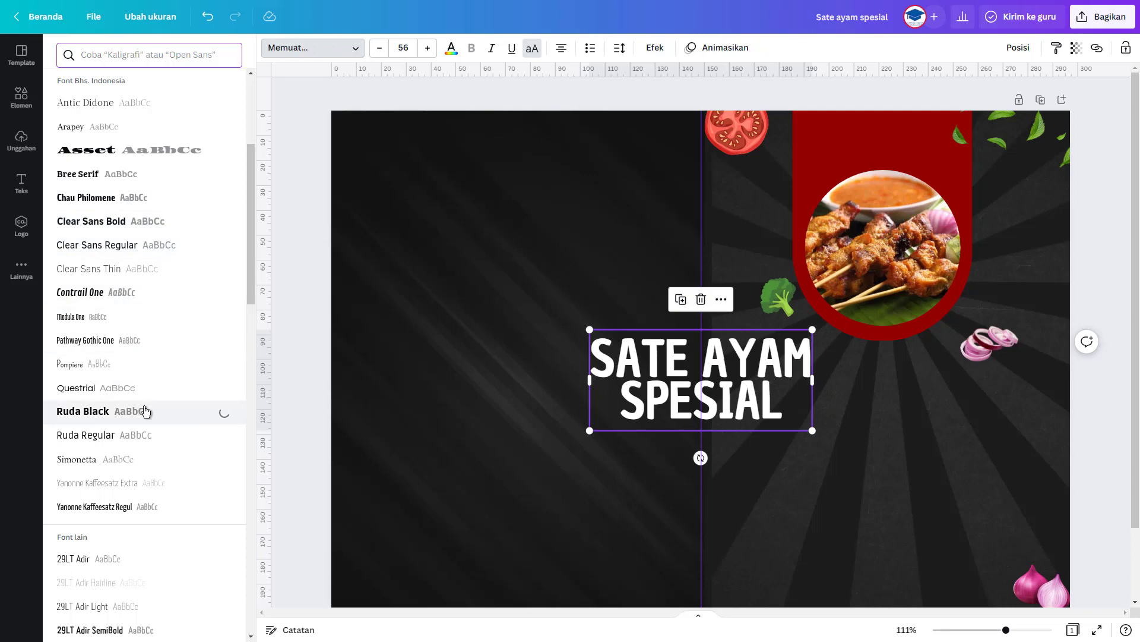
scroll(178, 383, down, 6)
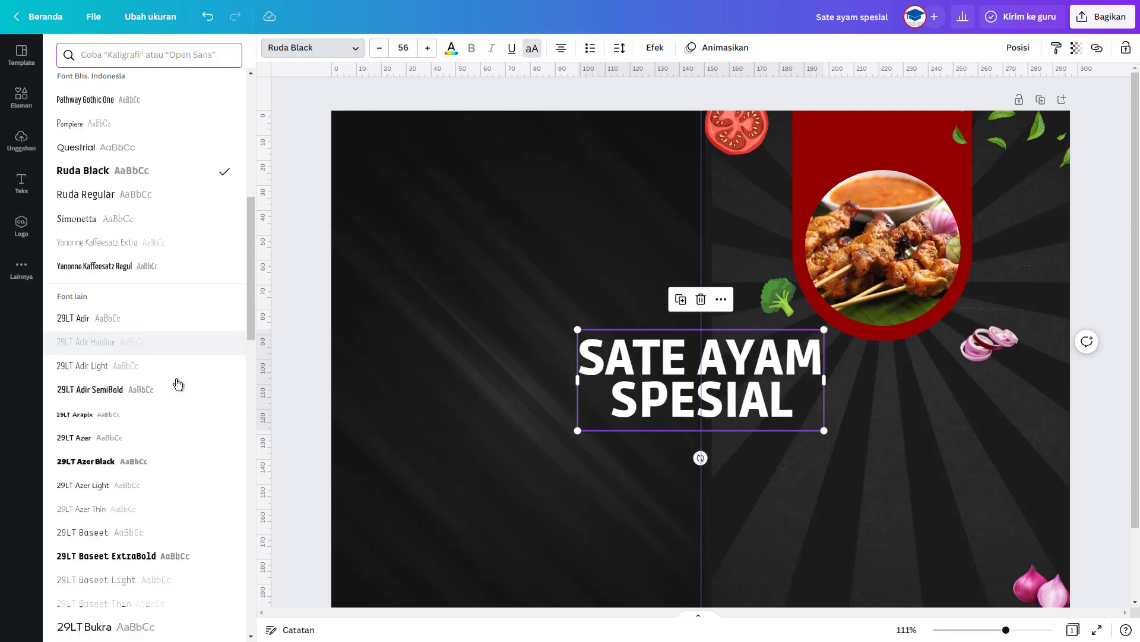
scroll(181, 374, up, 15)
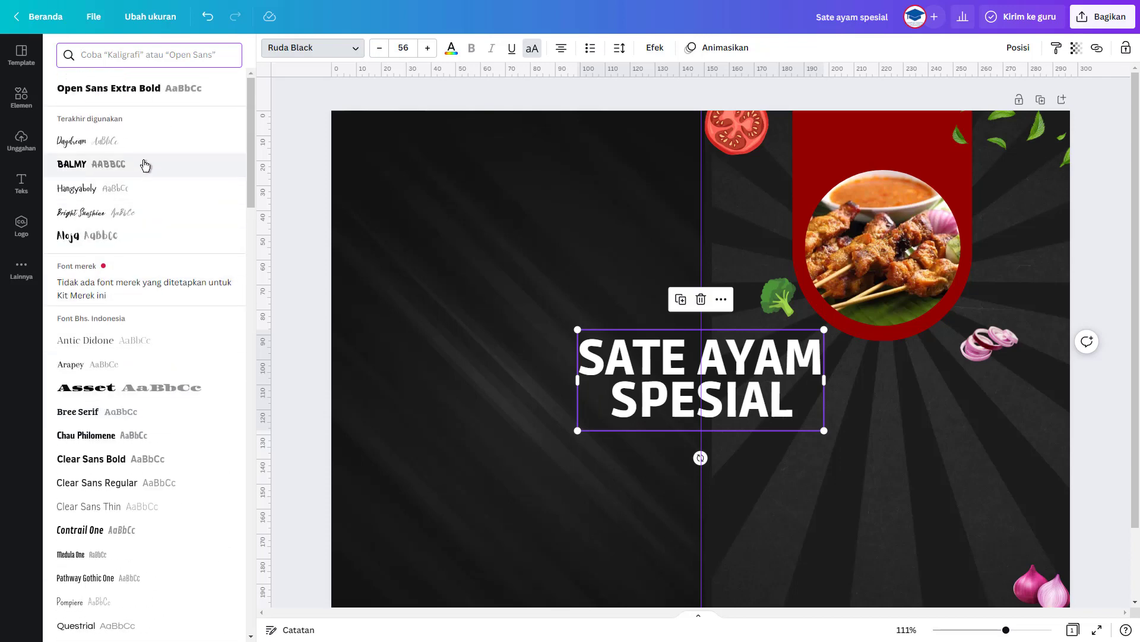
click(152, 99)
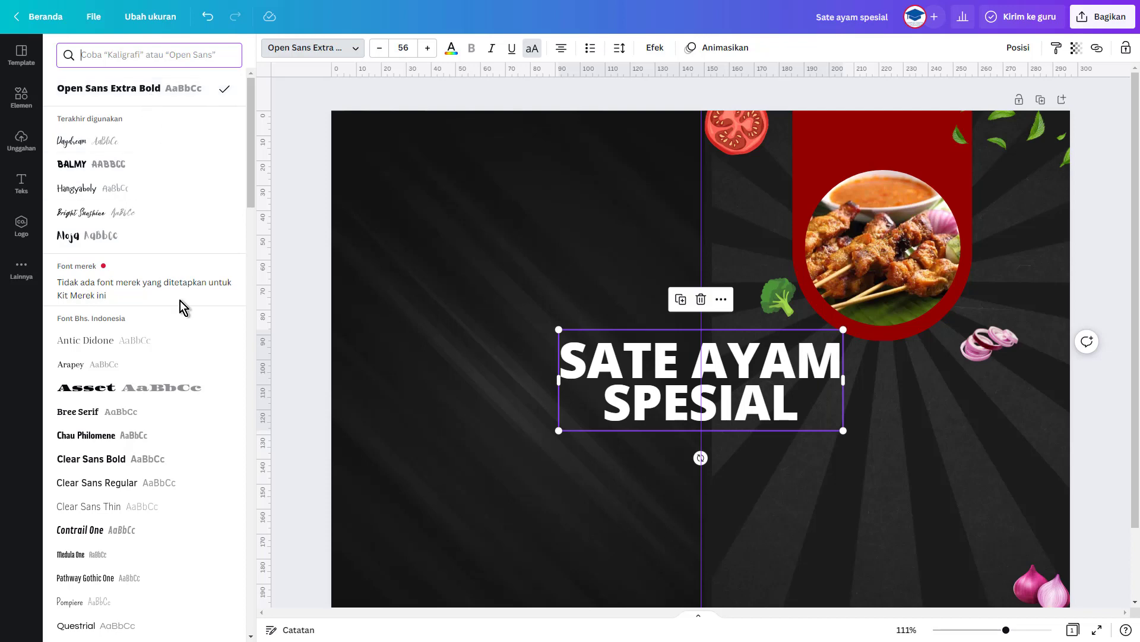
scroll(193, 359, down, 12)
scroll(194, 357, down, 12)
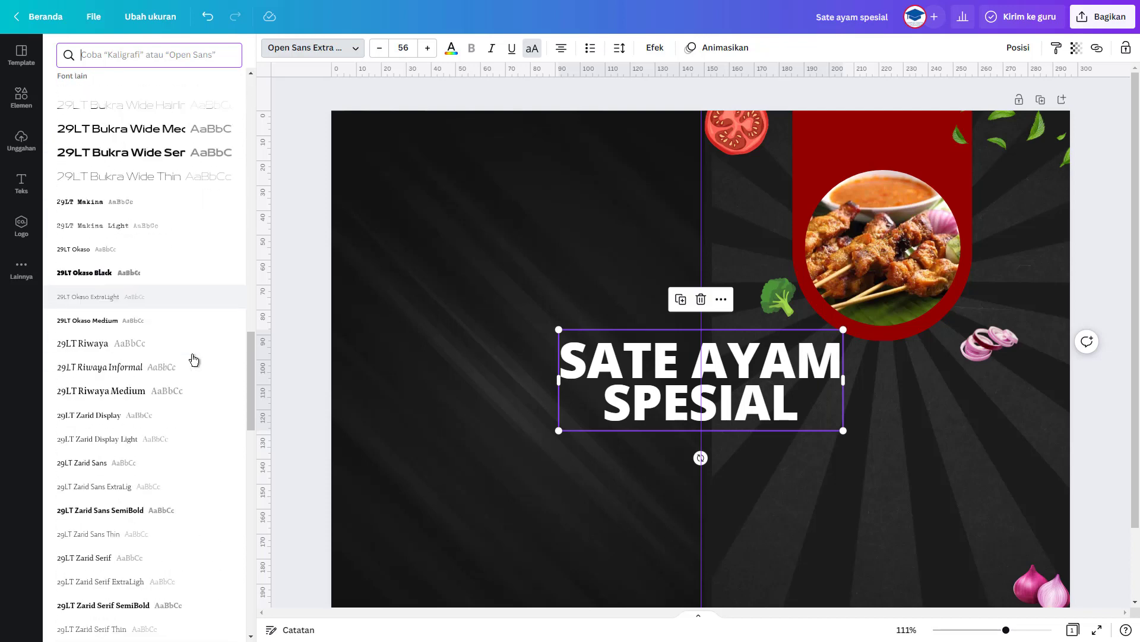
click(172, 264)
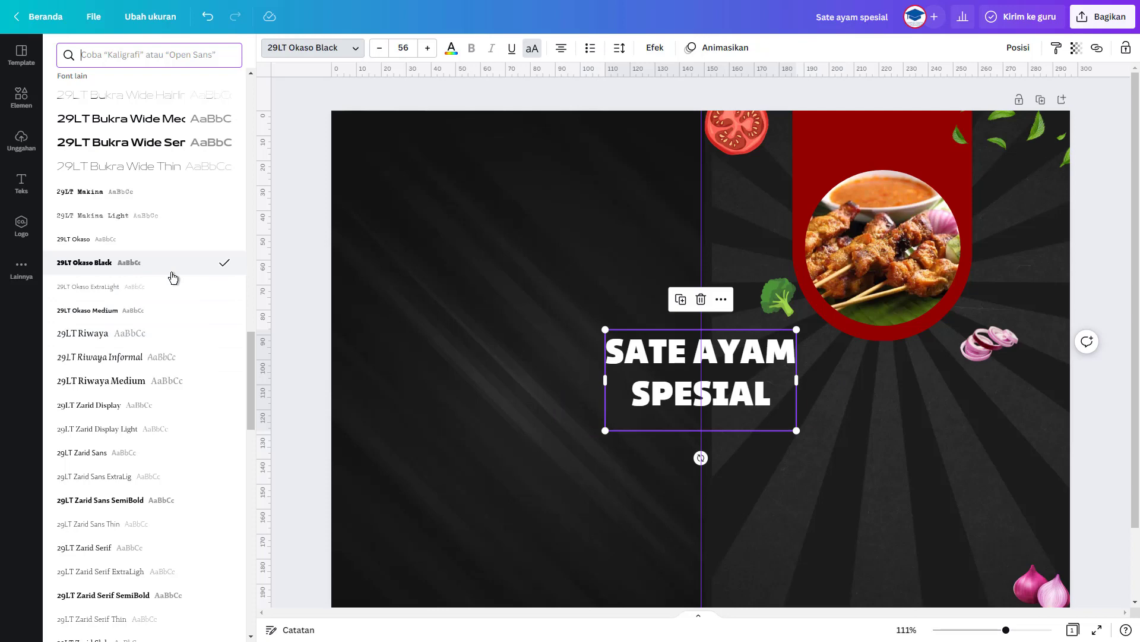
Change the heading's font to Adumu Regular
scroll(179, 322, down, 5)
scroll(180, 322, down, 10)
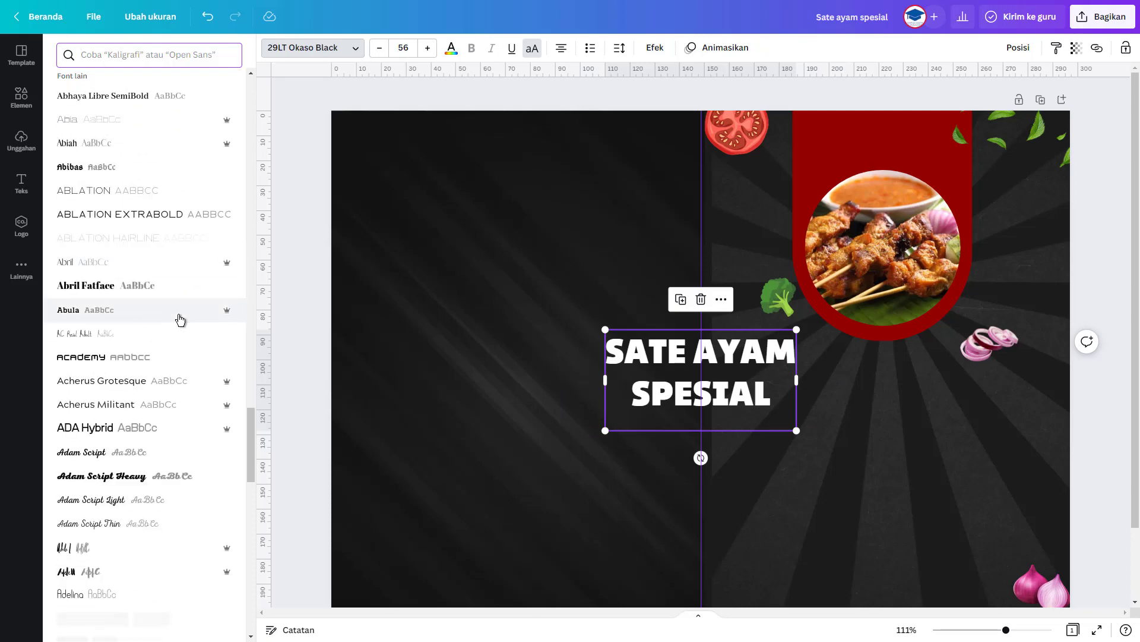
scroll(181, 321, down, 3)
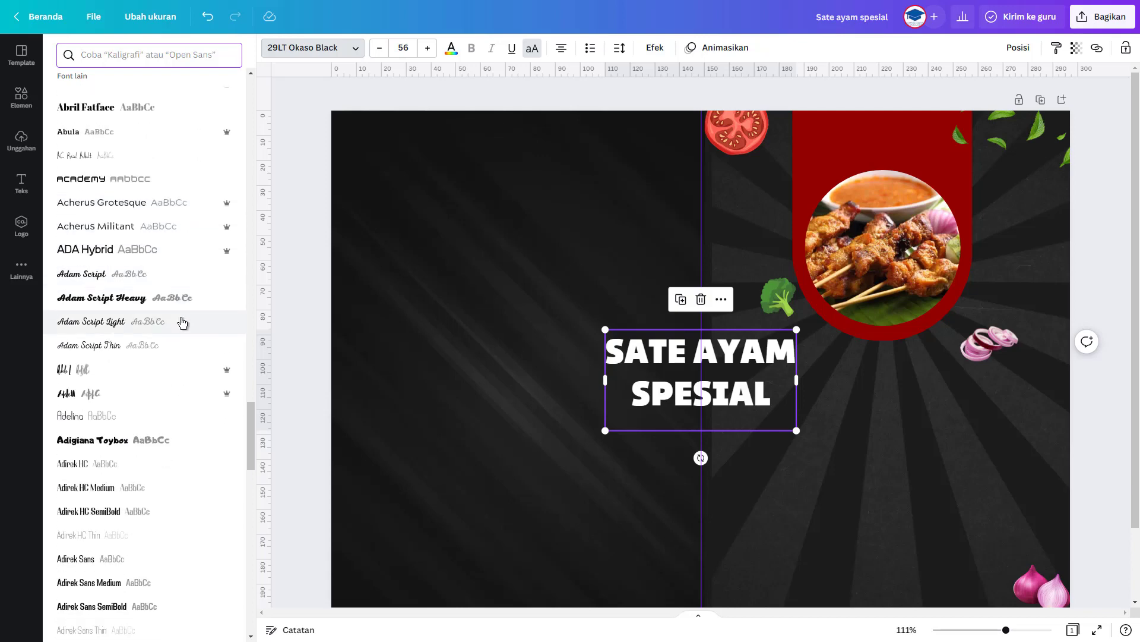
scroll(182, 324, down, 7)
scroll(182, 326, down, 3)
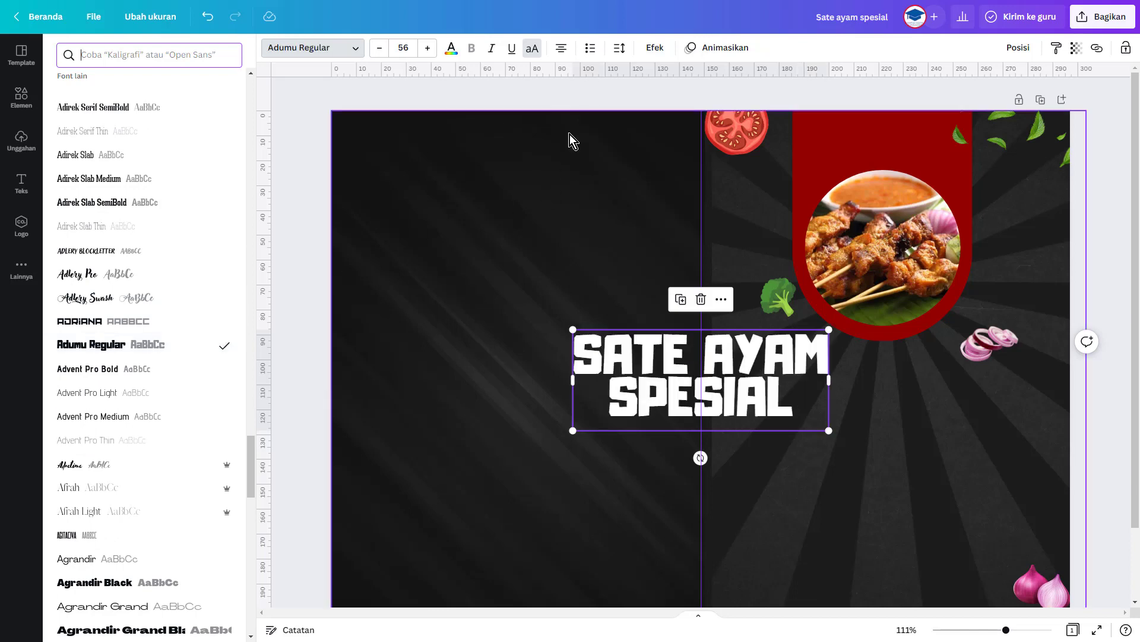
Loosen the heading's line spacing slightly and place it on the cover below the circular frame, scaled down to font size 46.8
click(618, 49)
drag(660, 139, 666, 136)
drag(793, 362, 982, 380)
drag(1022, 456, 976, 438)
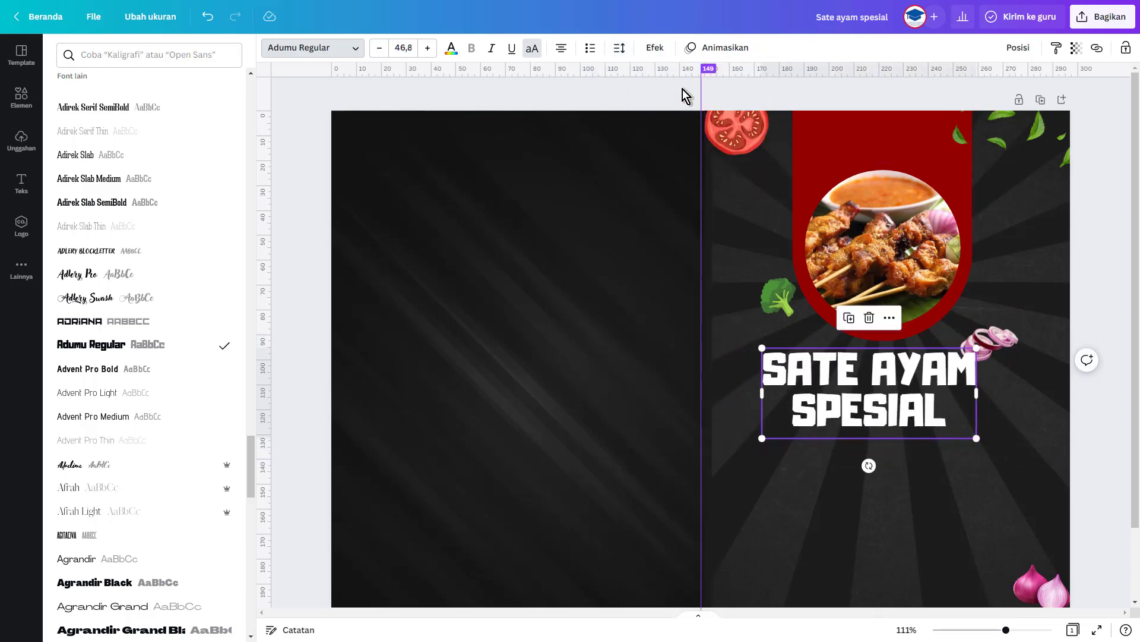
Apply the Timbul (lift) text effect to the heading at intensity 50
click(653, 49)
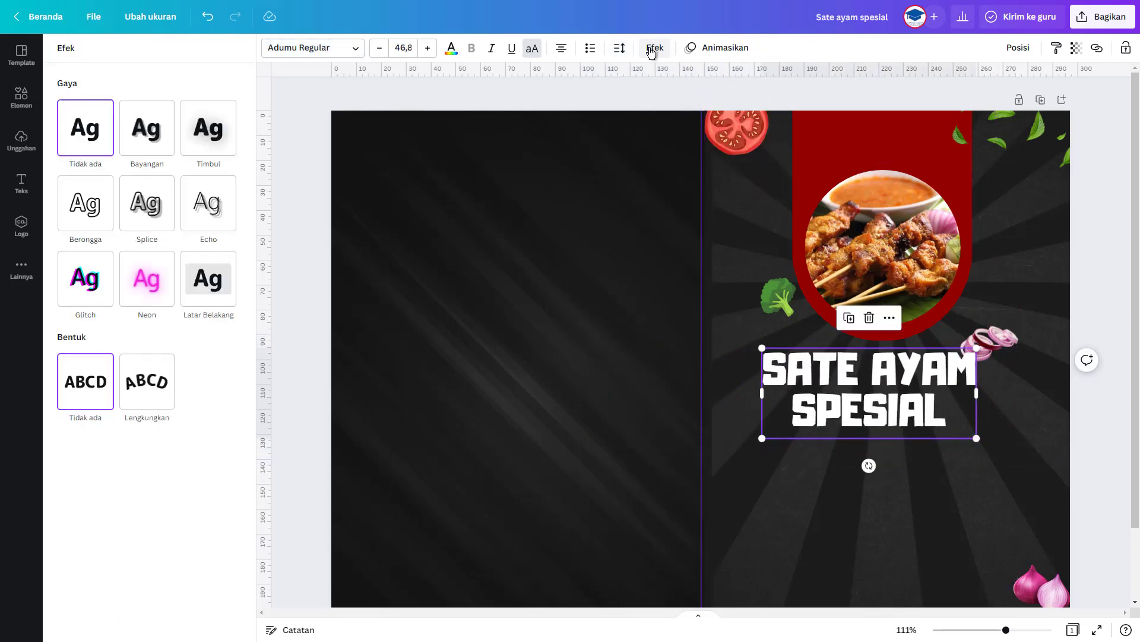
click(160, 132)
click(201, 140)
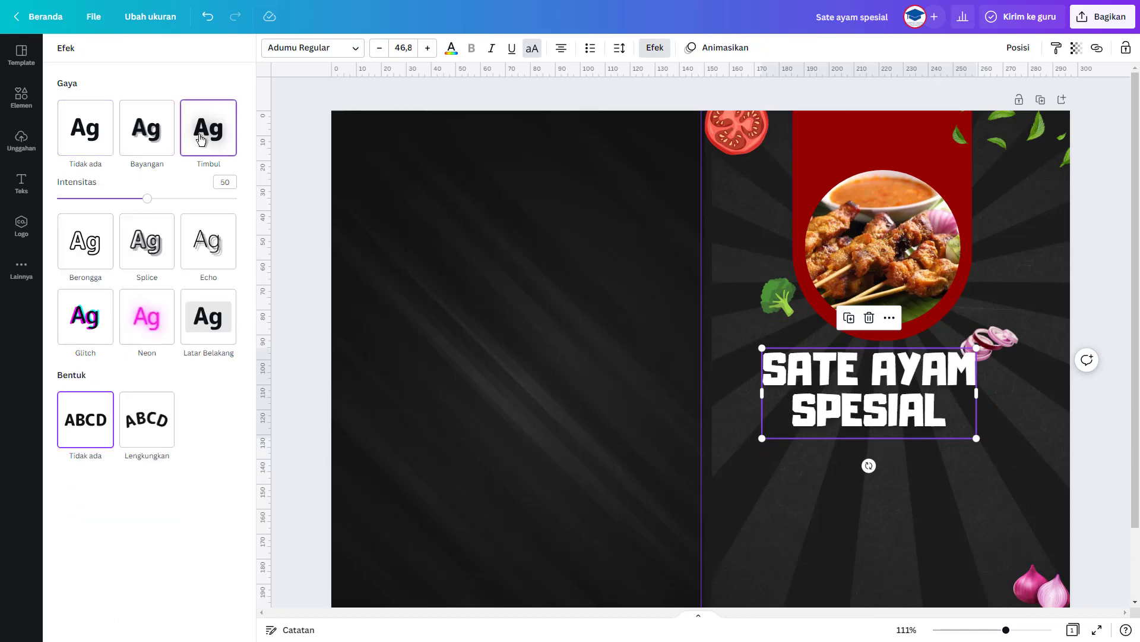
Move the onion rings up and to the right, clear of the heading, and shift the heading slightly down and to the right
drag(962, 355, 1015, 297)
drag(935, 391, 918, 399)
Add a subheading reading "Spesial" and place it just below the heading on the cover
click(161, 181)
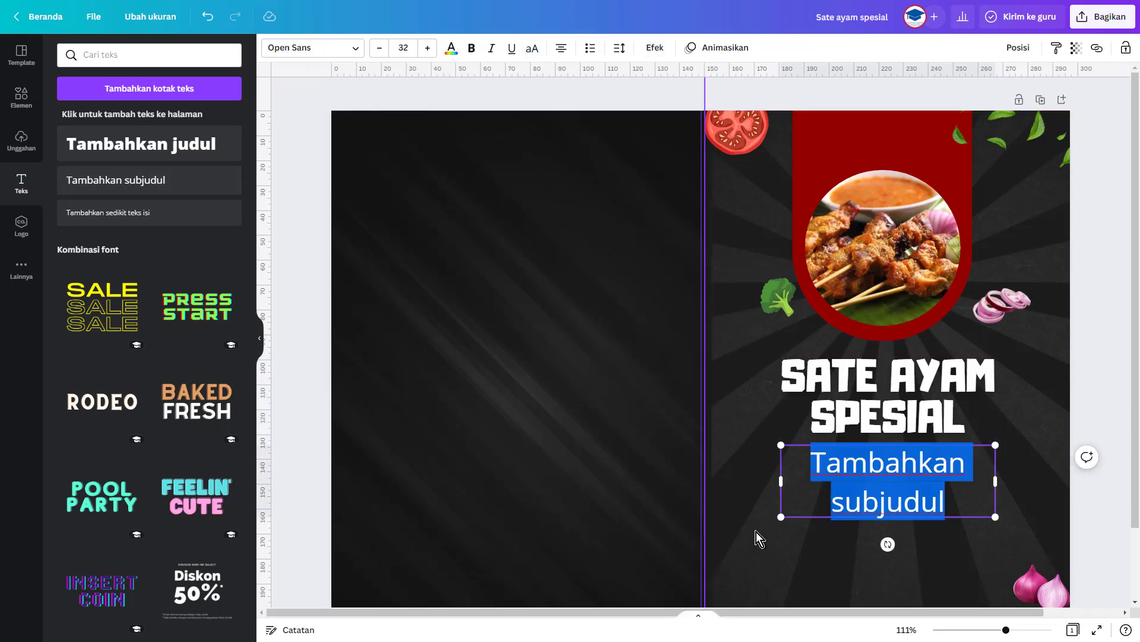
text(SPe)
key(BackSpace)
key(BackSpace)
text(pesial)
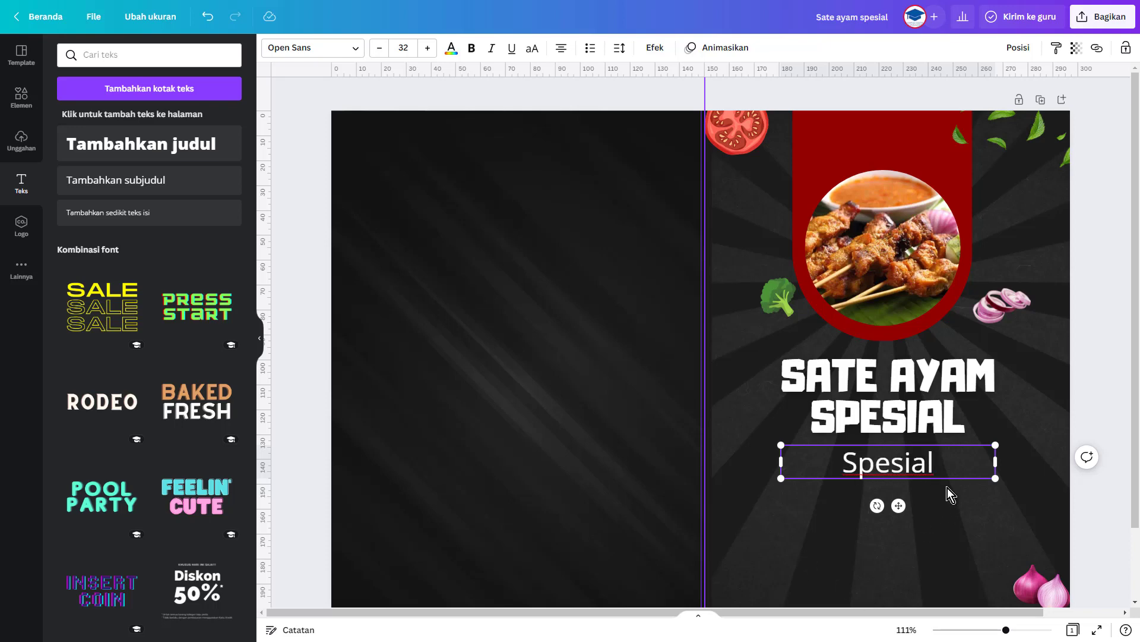
drag(899, 506, 880, 519)
click(919, 423)
click(918, 482)
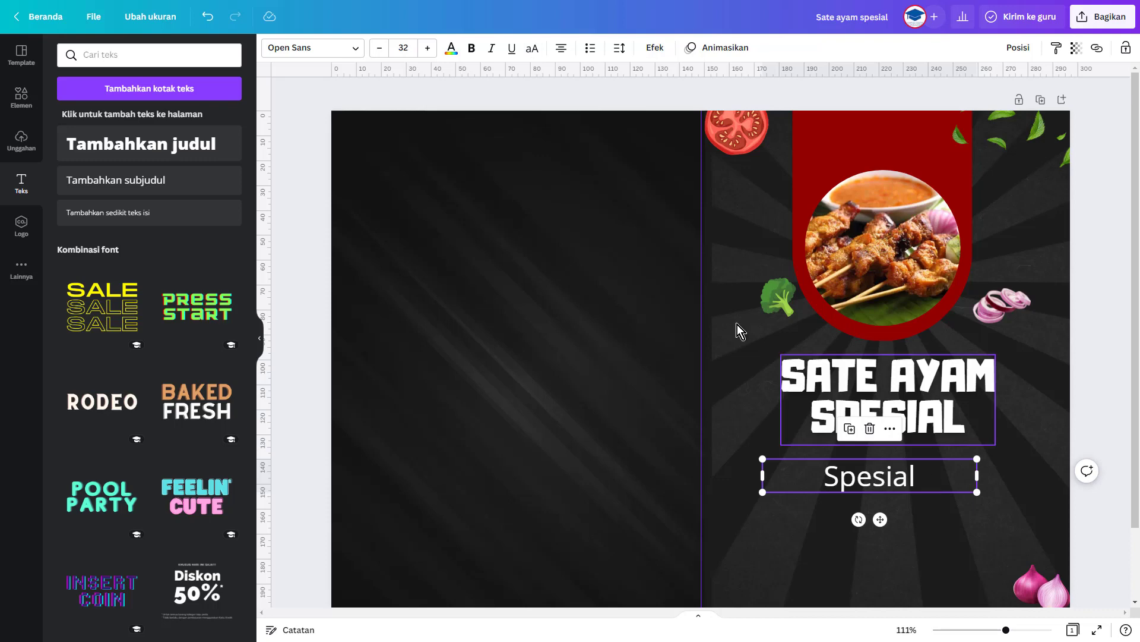
Set the "Spesial" subheading's font to Adlery Pro and place it between the circular frame and the heading, moving the heading slightly lower
click(307, 53)
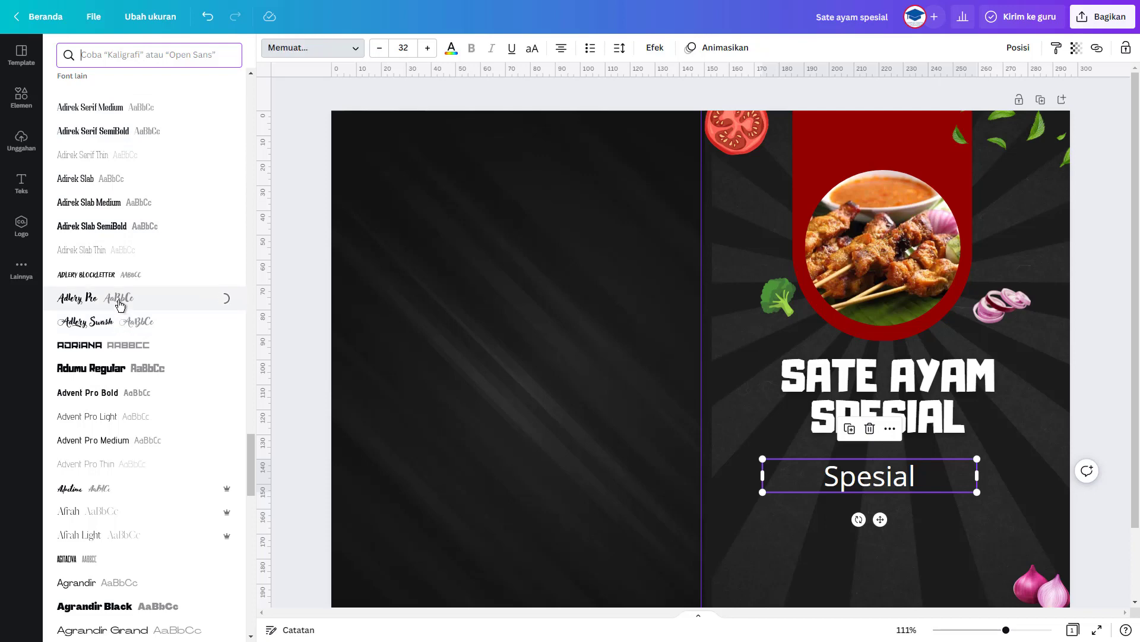
drag(903, 479, 916, 344)
drag(913, 407, 913, 424)
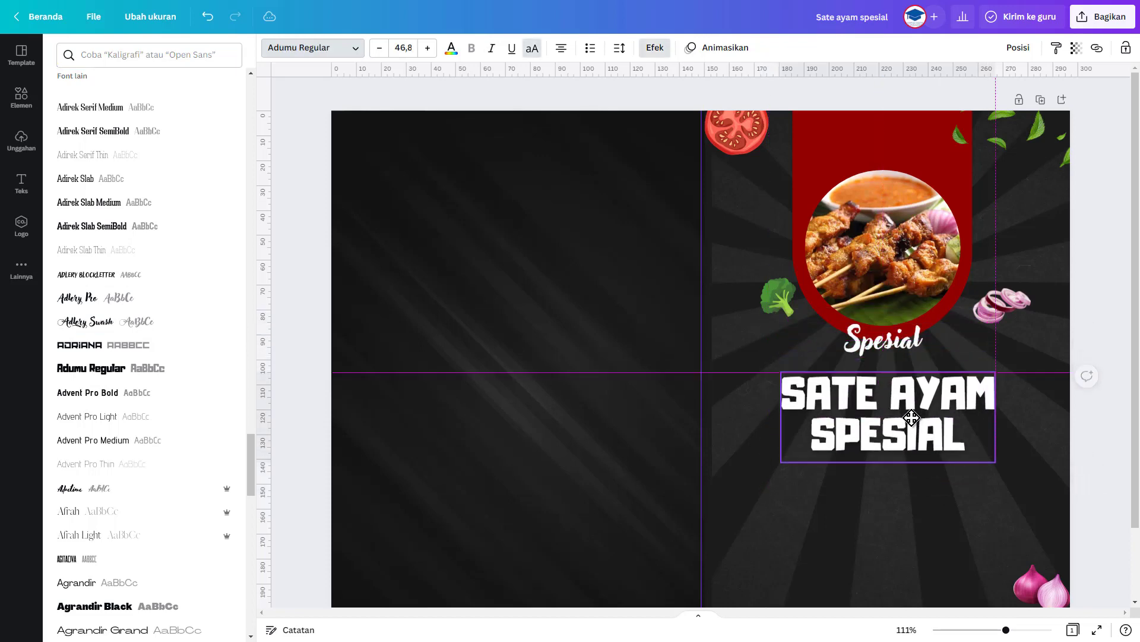
drag(929, 342, 929, 359)
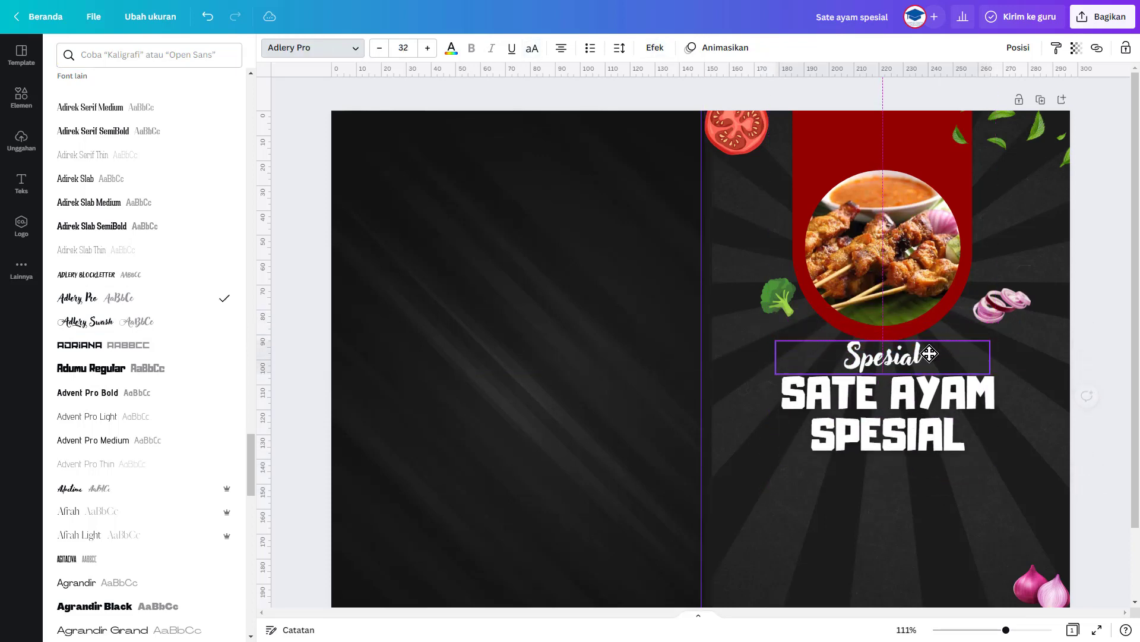
Color the "Spesial" subheading yellow from the standard colors
click(450, 48)
click(169, 453)
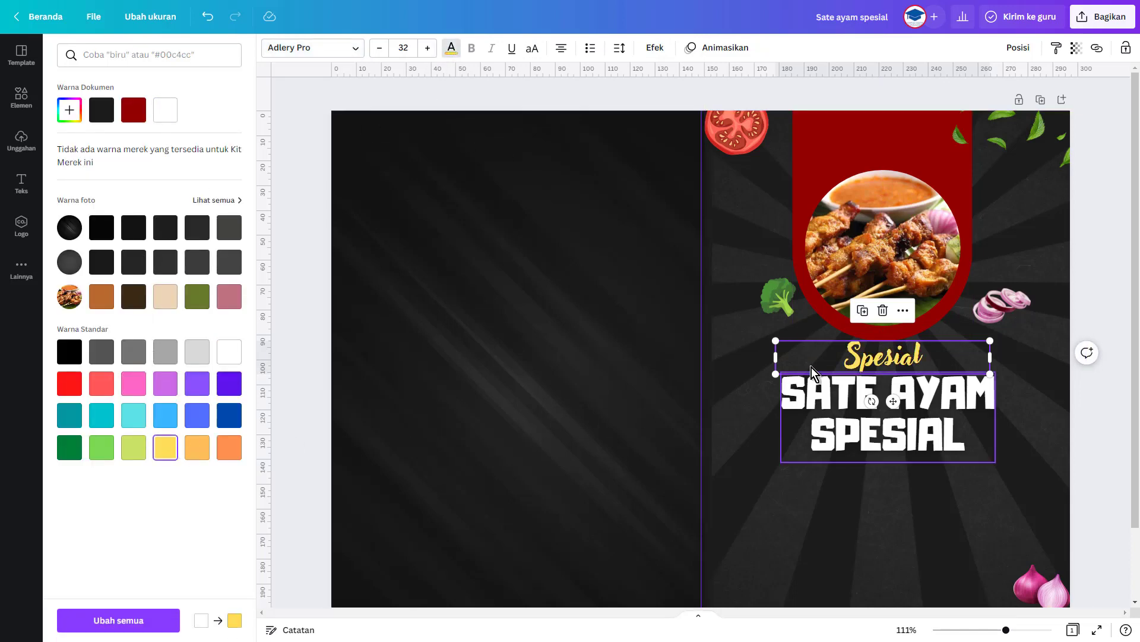
Move the broccoli lower, just above the heading's first letter, and reopen the "sayur" element results
drag(778, 304, 782, 331)
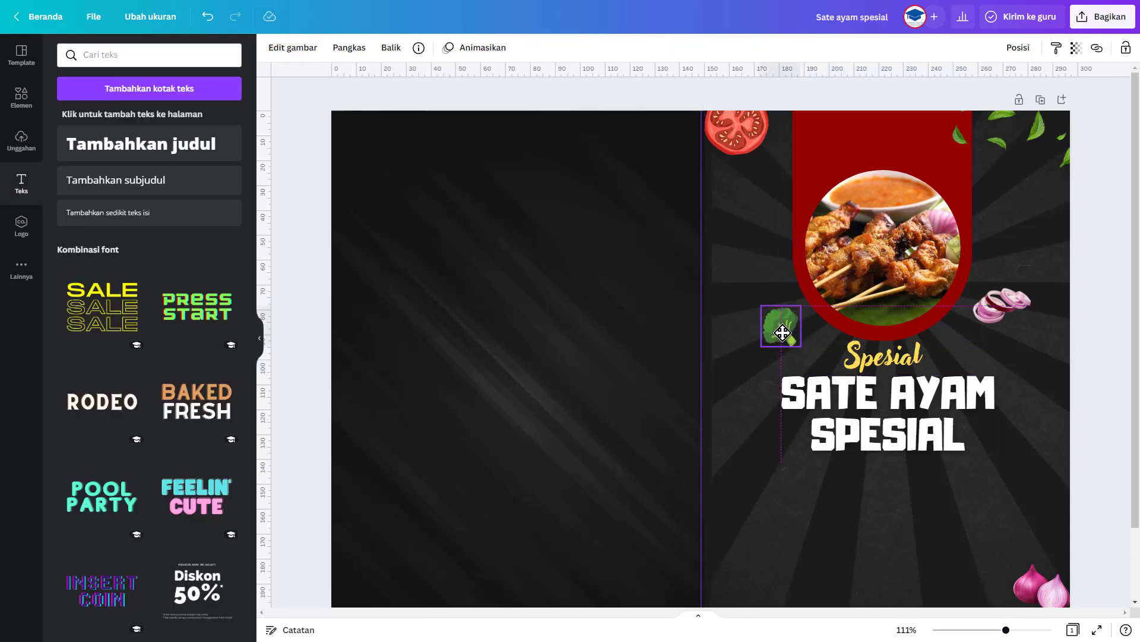
drag(781, 331, 782, 331)
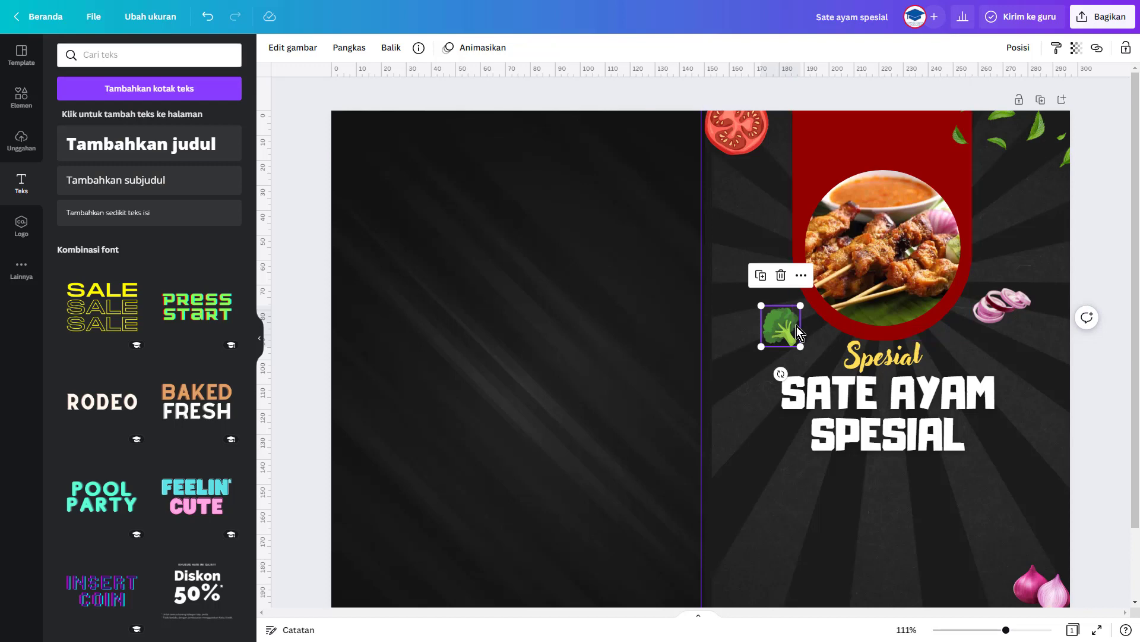
click(17, 92)
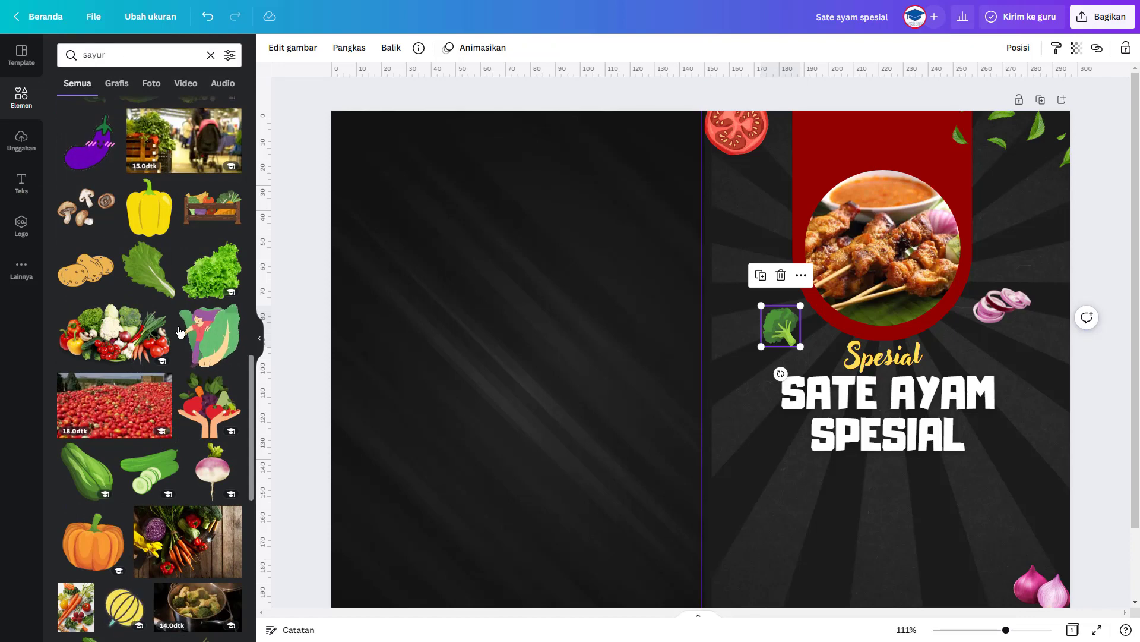
Look through the remaining "sayur" elements, and search for "sayur daun" instead
scroll(176, 327, down, 8)
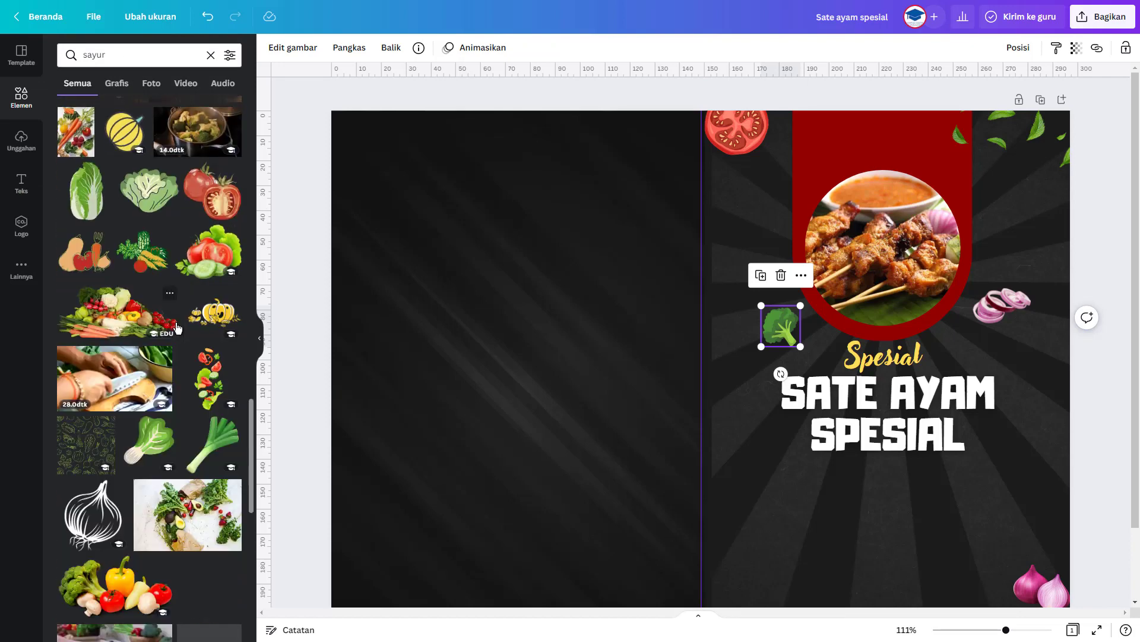
scroll(172, 291, down, 5)
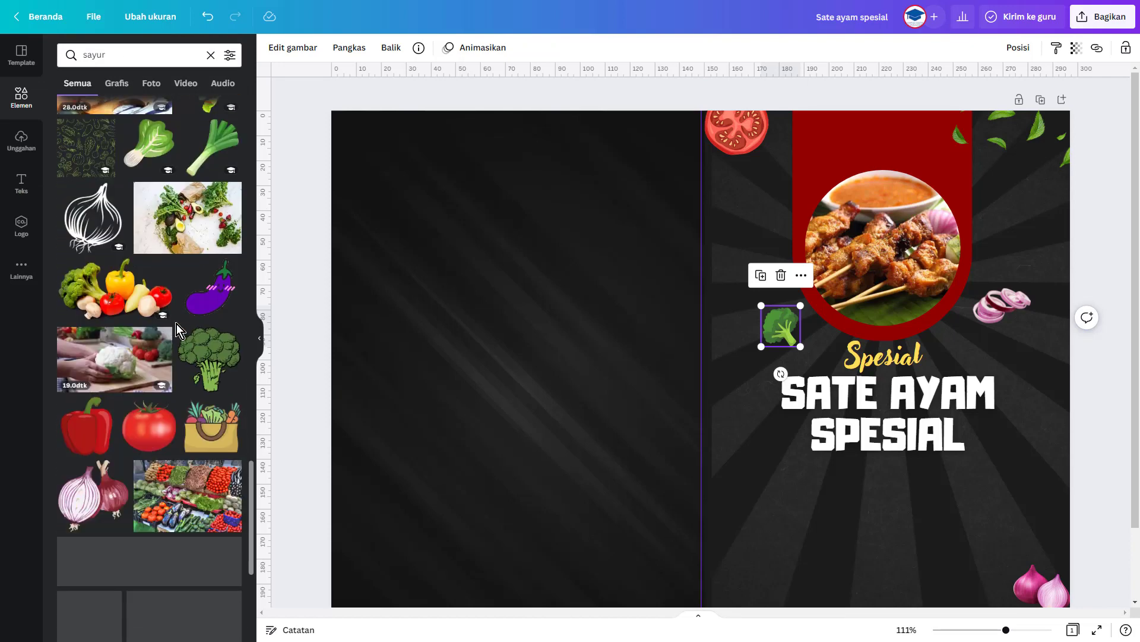
click(110, 53)
text(daun)
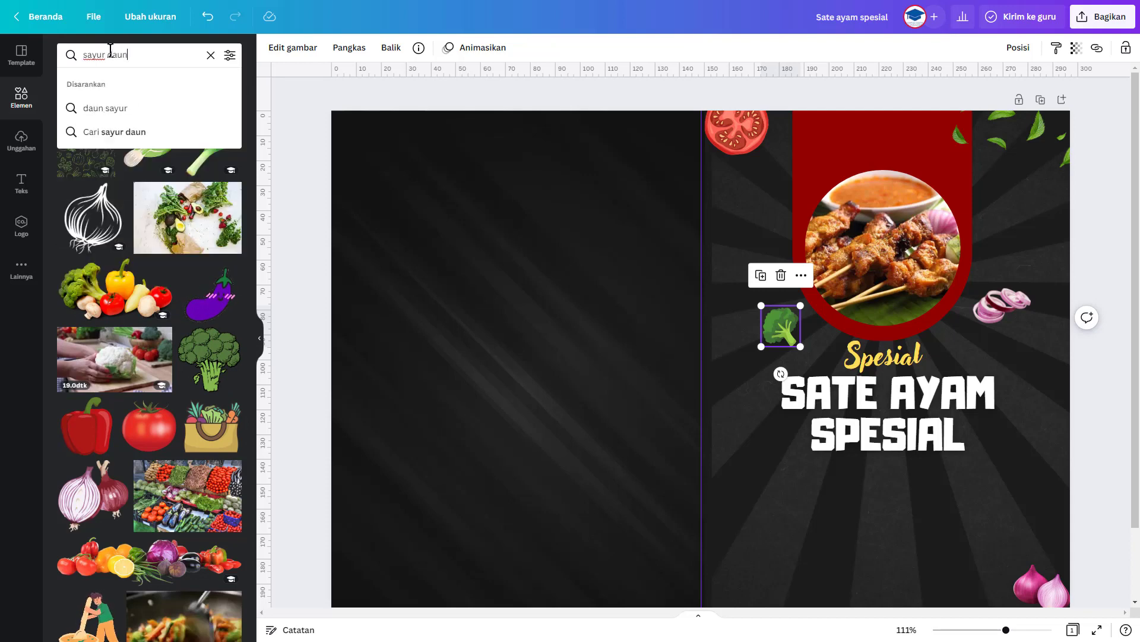
key(Return)
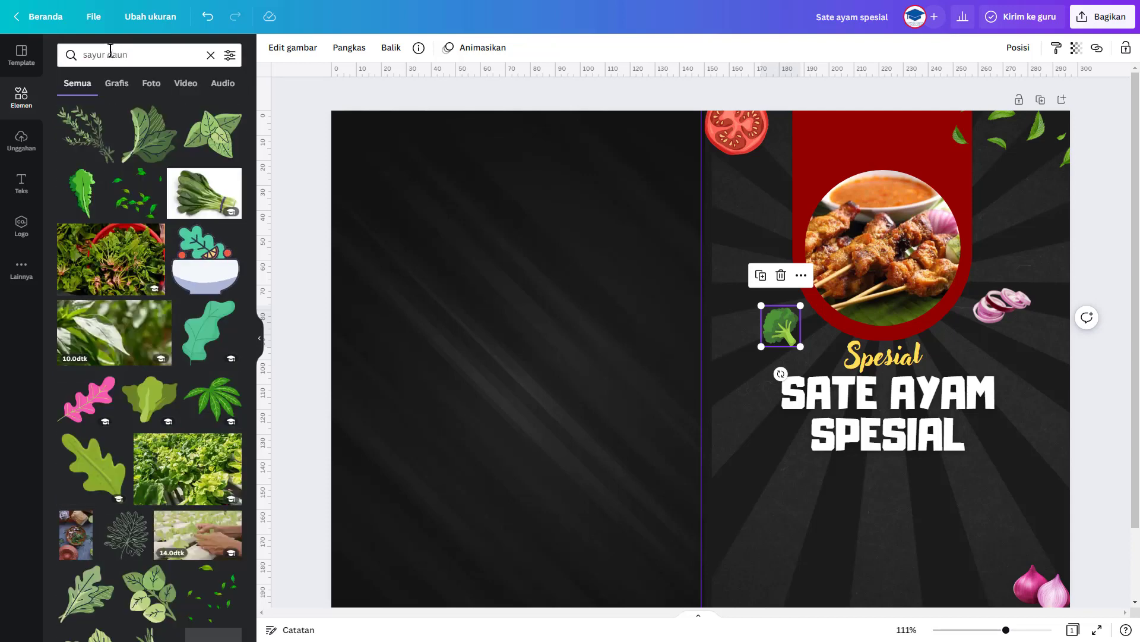
Try a thin herb sprig instead of scattered leaves, shrinking, rotating and placing it beside the heading below the onion slices
click(136, 193)
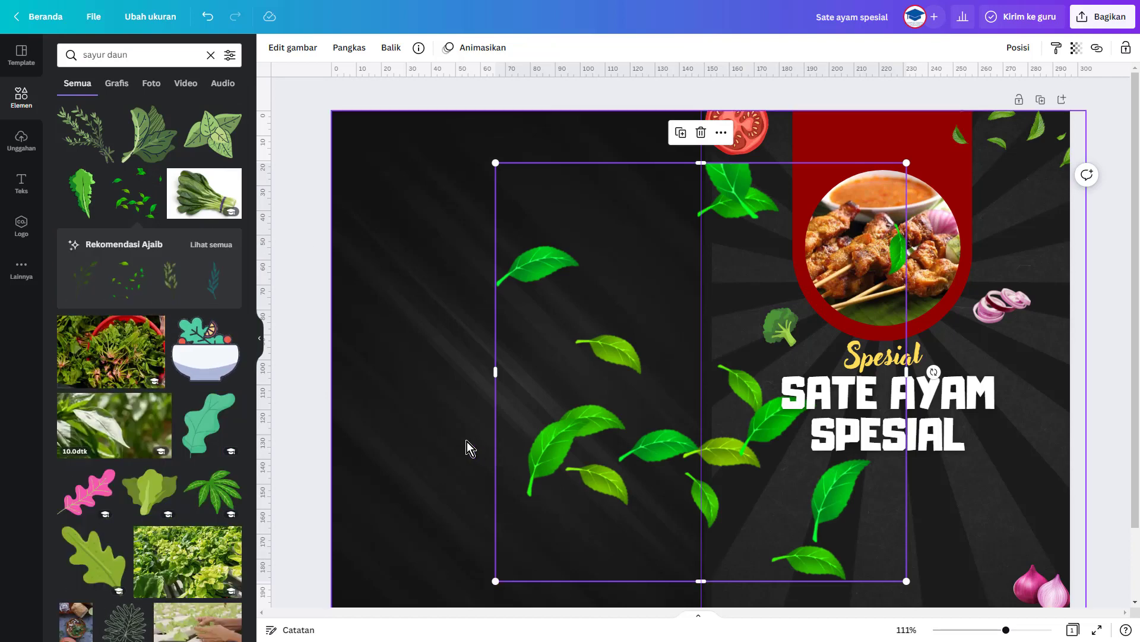
key(Delete)
click(86, 133)
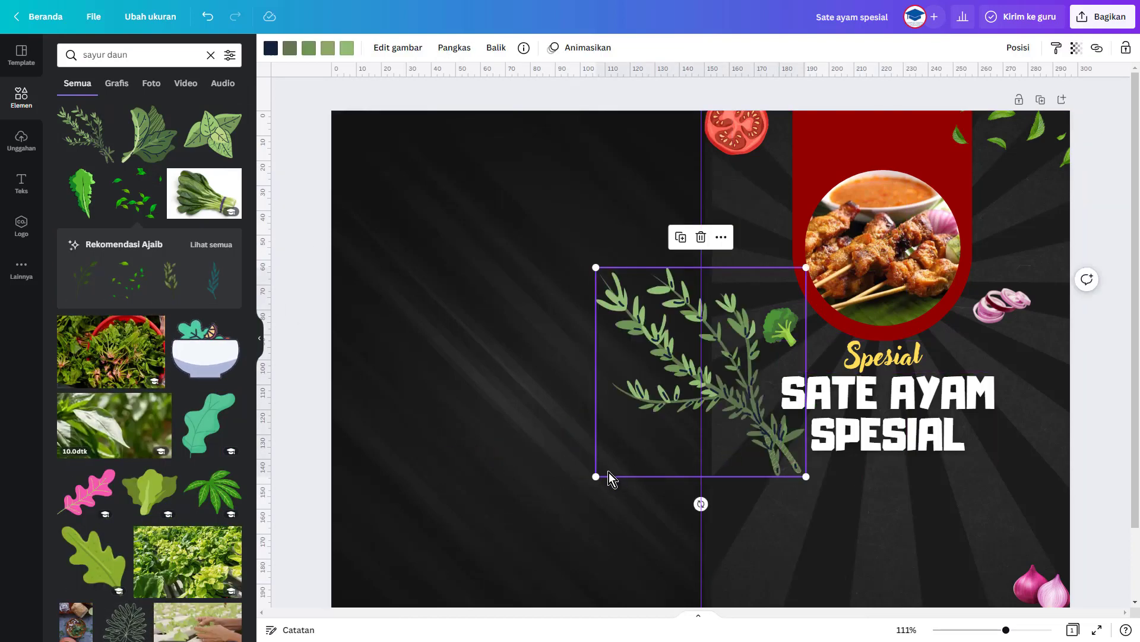
drag(605, 471, 683, 381)
drag(767, 350, 1035, 396)
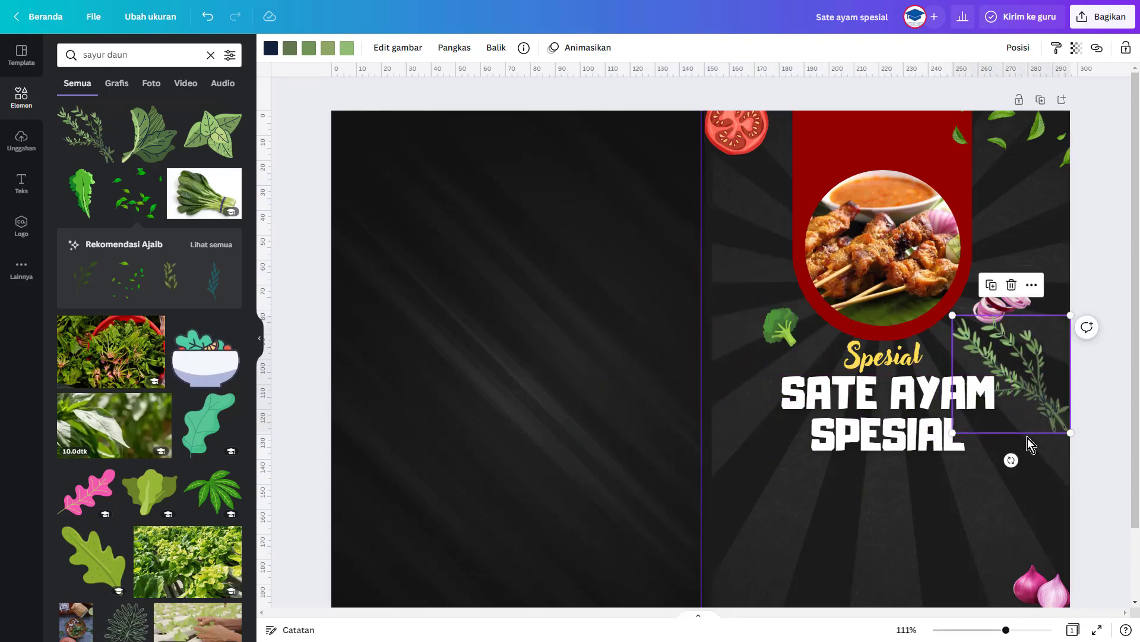
drag(1011, 460, 852, 410)
drag(1049, 342, 1031, 390)
drag(1061, 318, 1051, 381)
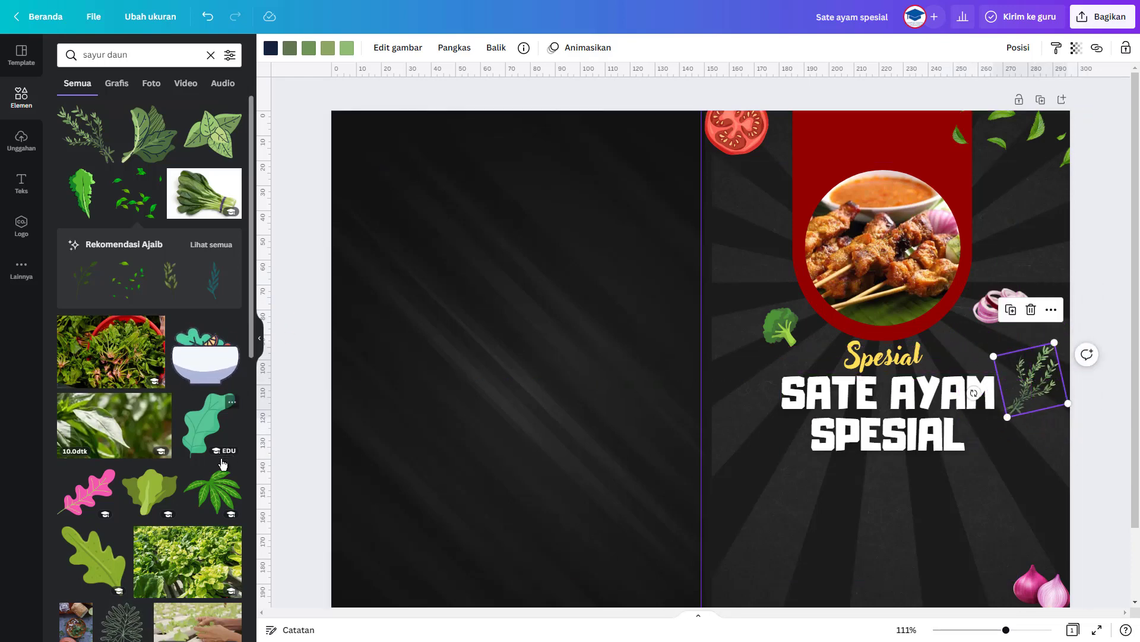
Try another group of scattered green leaves, shrunk over the start of the heading, and delete it
scroll(211, 458, down, 4)
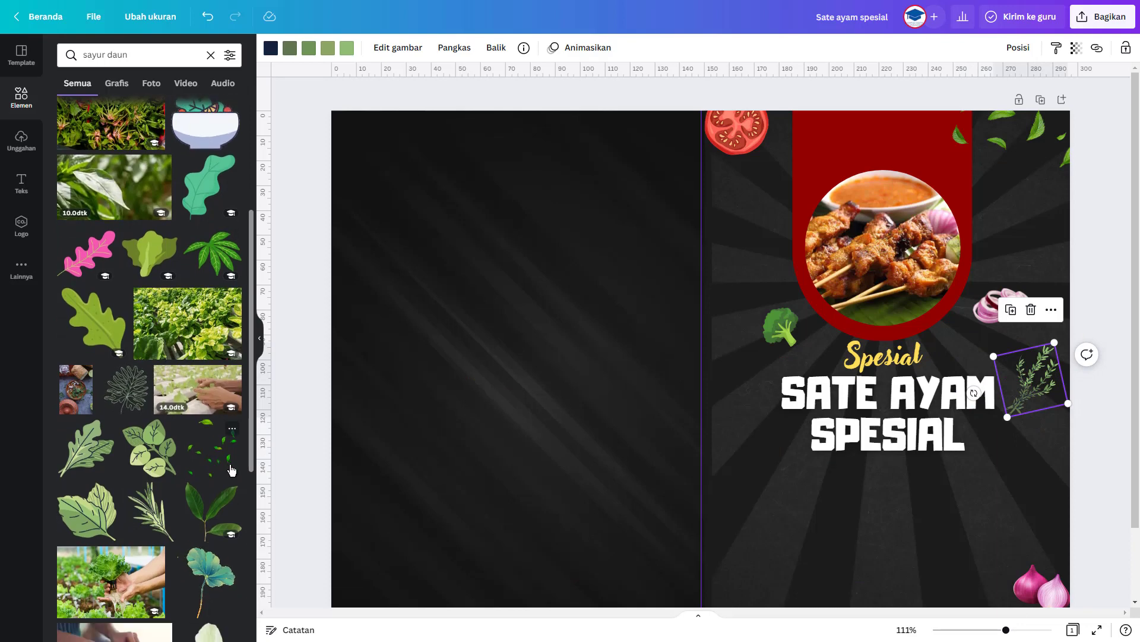
scroll(178, 416, down, 2)
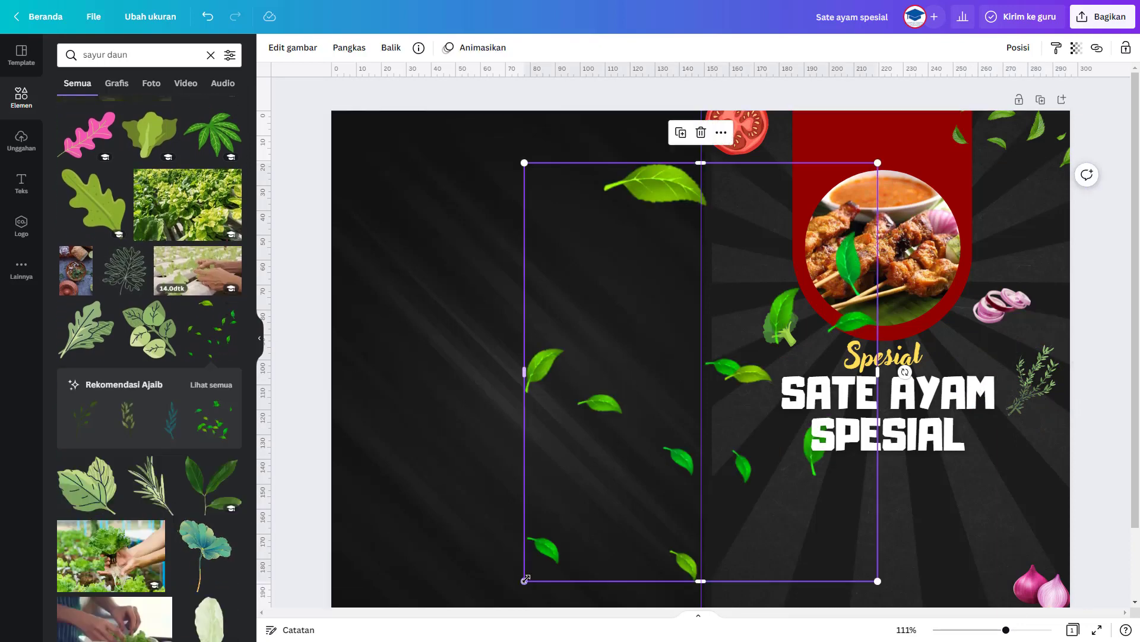
drag(521, 583, 776, 283)
drag(838, 227, 809, 389)
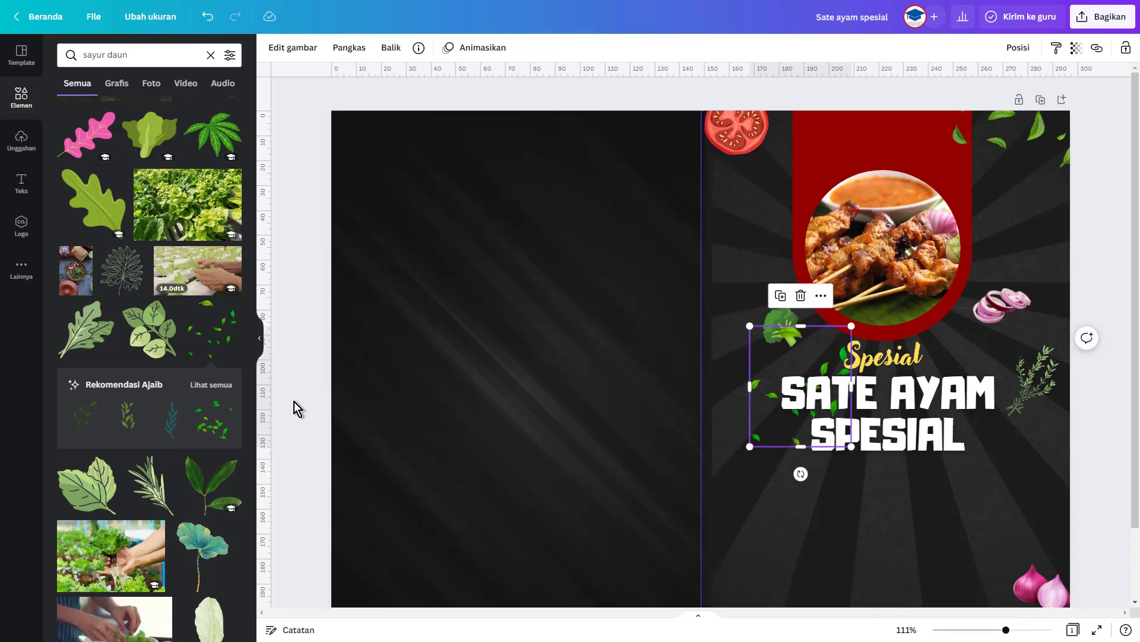
key(Delete)
Add the coriander leaf illustration, shrink and rotate it, and place it just before the heading's second line
scroll(199, 363, down, 6)
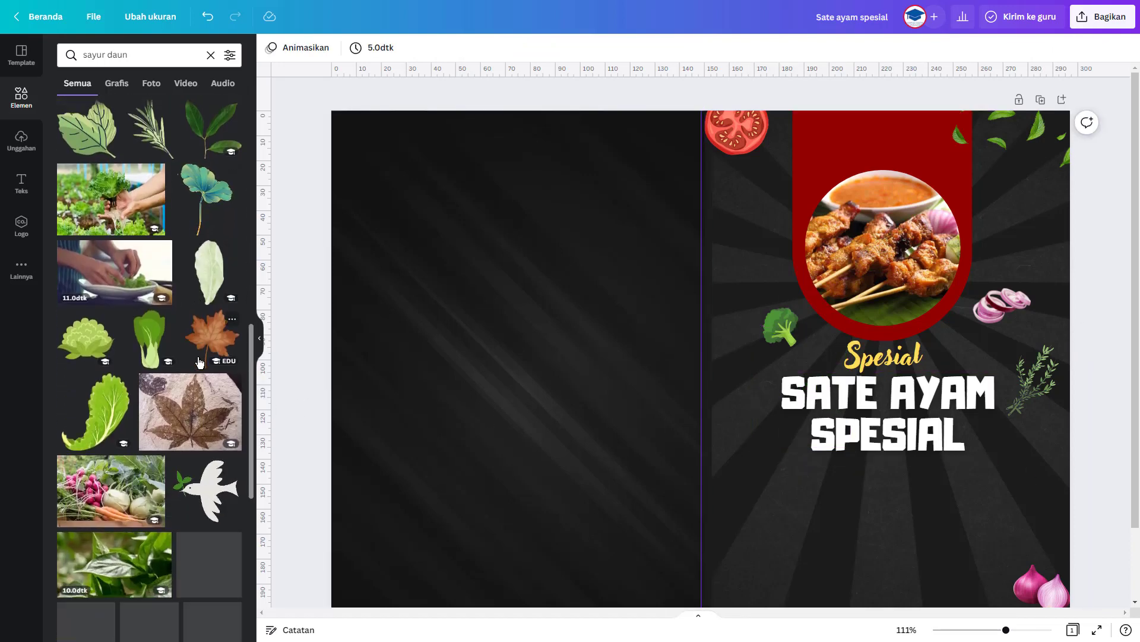
scroll(174, 375, down, 4)
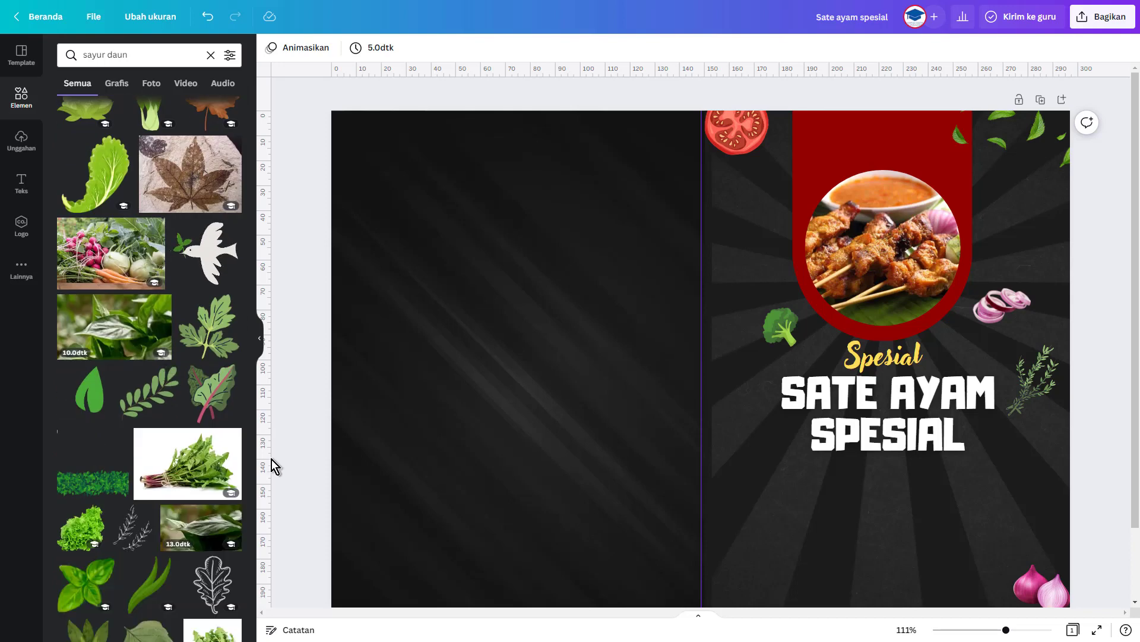
click(217, 343)
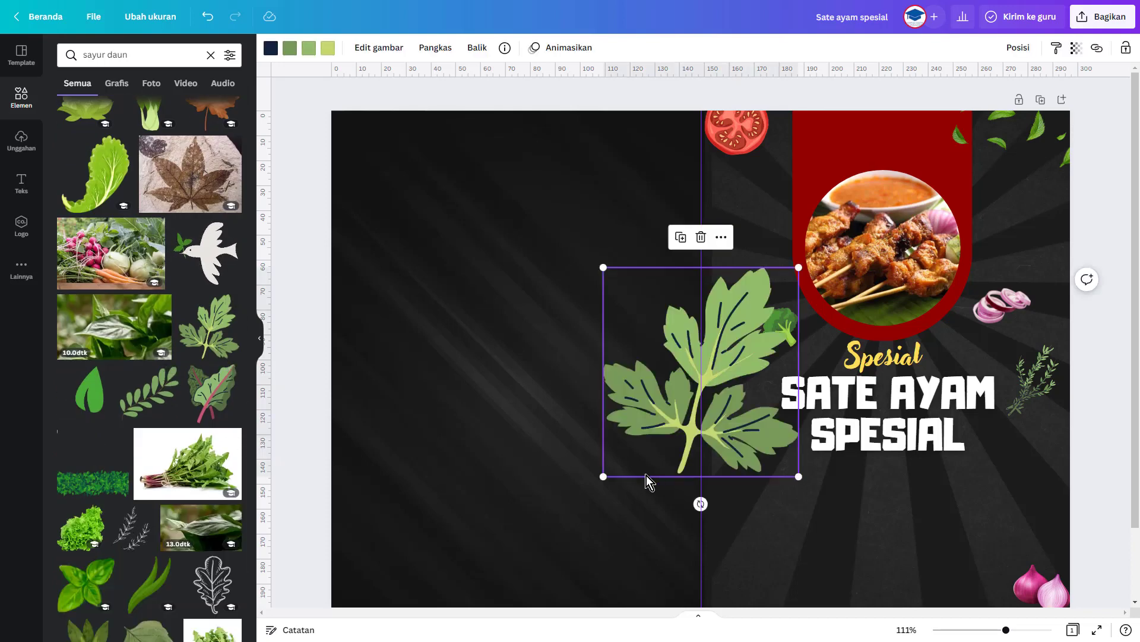
click(232, 306)
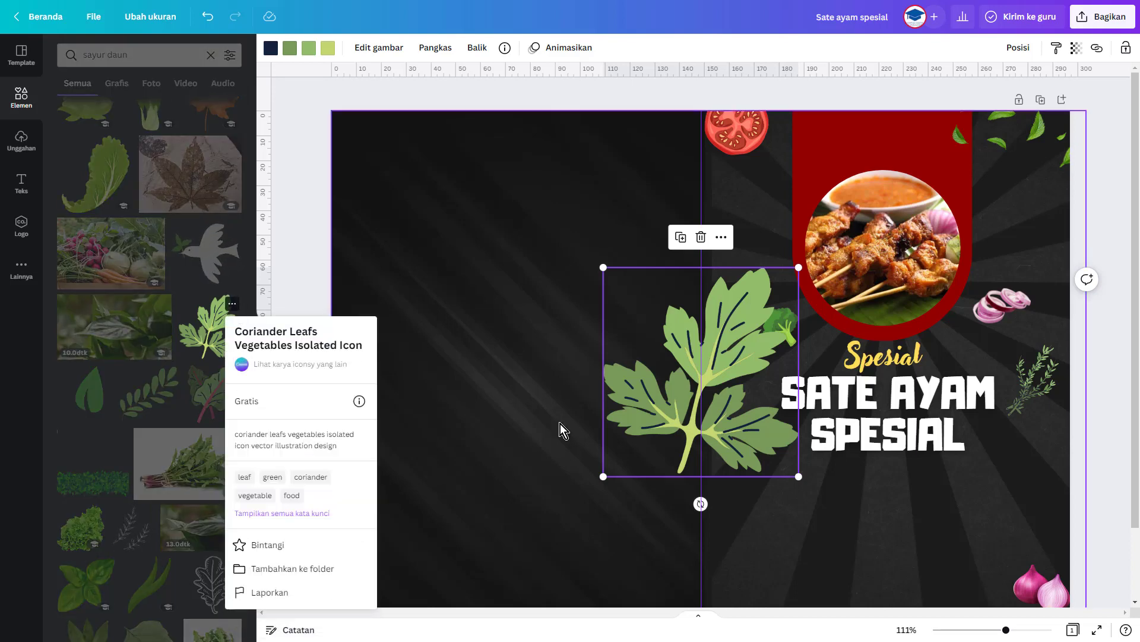
drag(604, 475, 725, 347)
drag(760, 400, 815, 408)
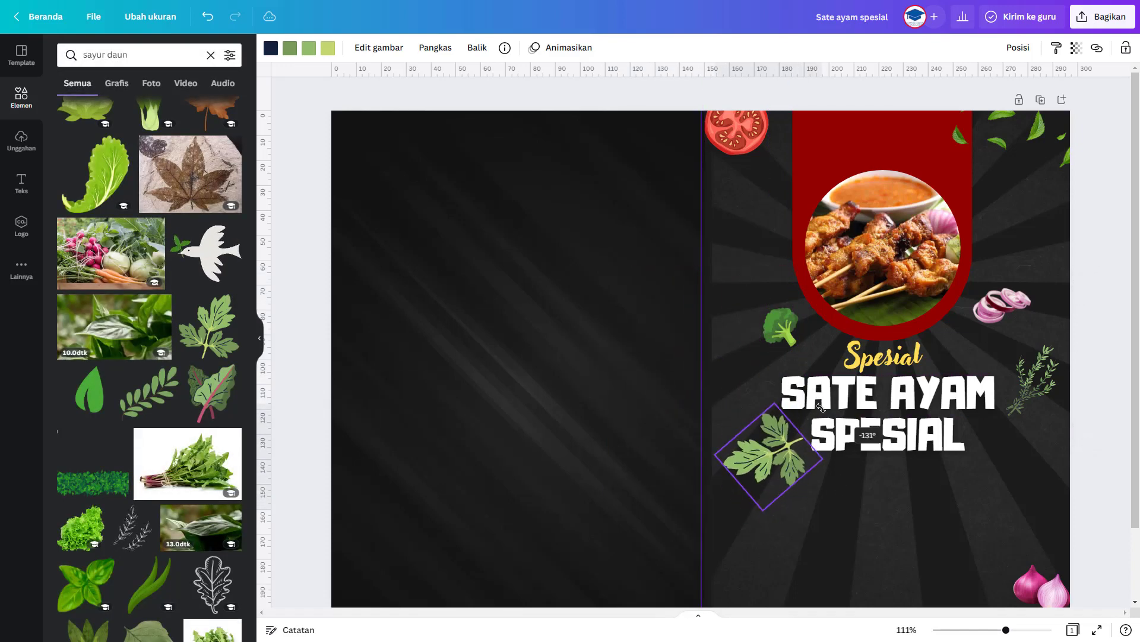
drag(768, 509, 768, 456)
Delete the herb sprig and place a rotated copy of the coriander leaf just after the heading's second line
click(1024, 383)
key(Delete)
click(778, 444)
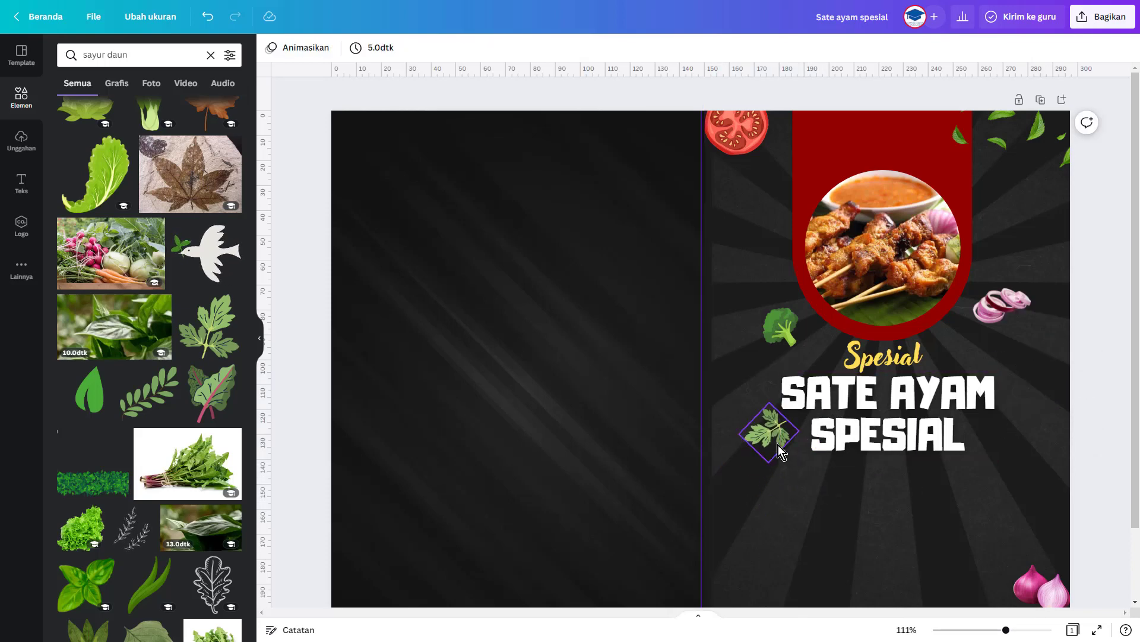
drag(779, 444, 1028, 445)
drag(986, 388, 1021, 428)
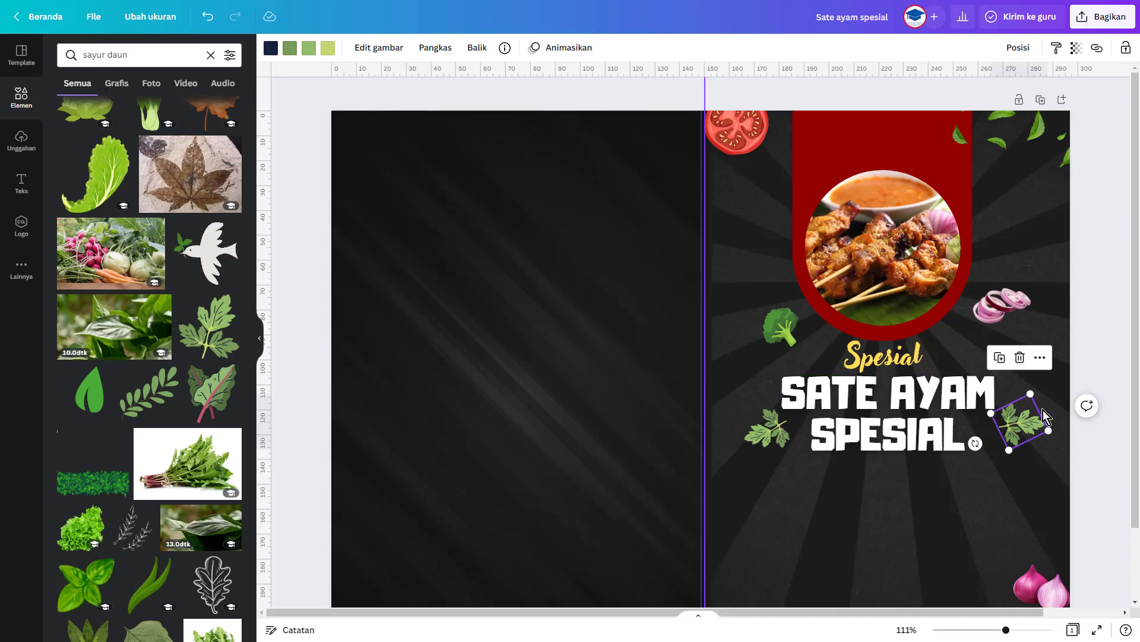
click(1093, 284)
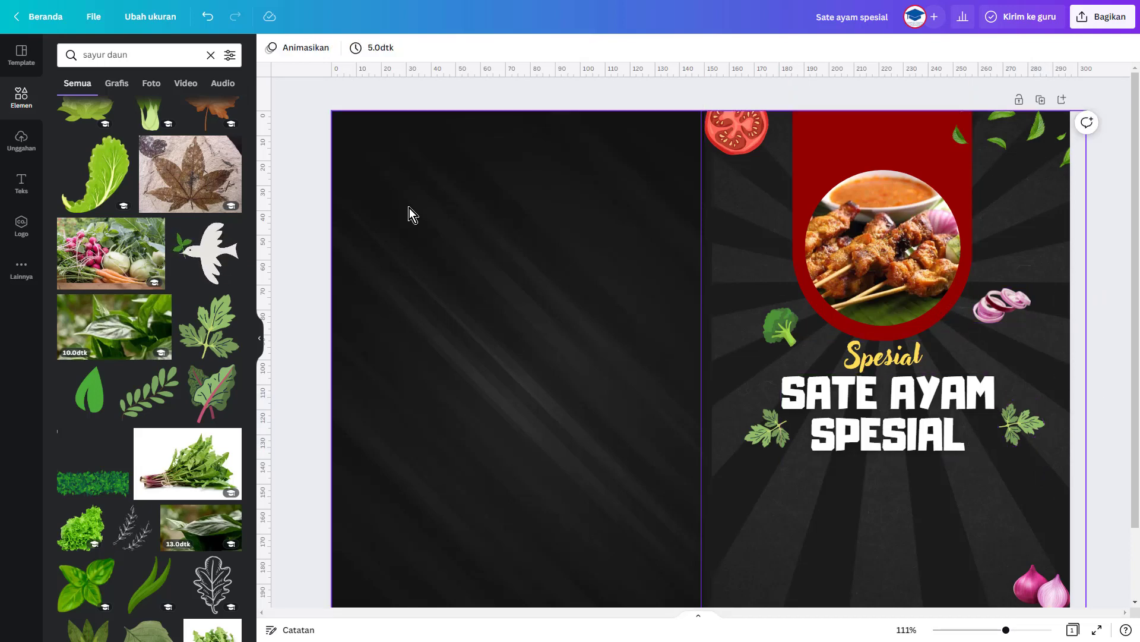
Search the elements for "logo food" and add the round spoon-and-fork logo to the cover, shrunk to a small badge
click(212, 56)
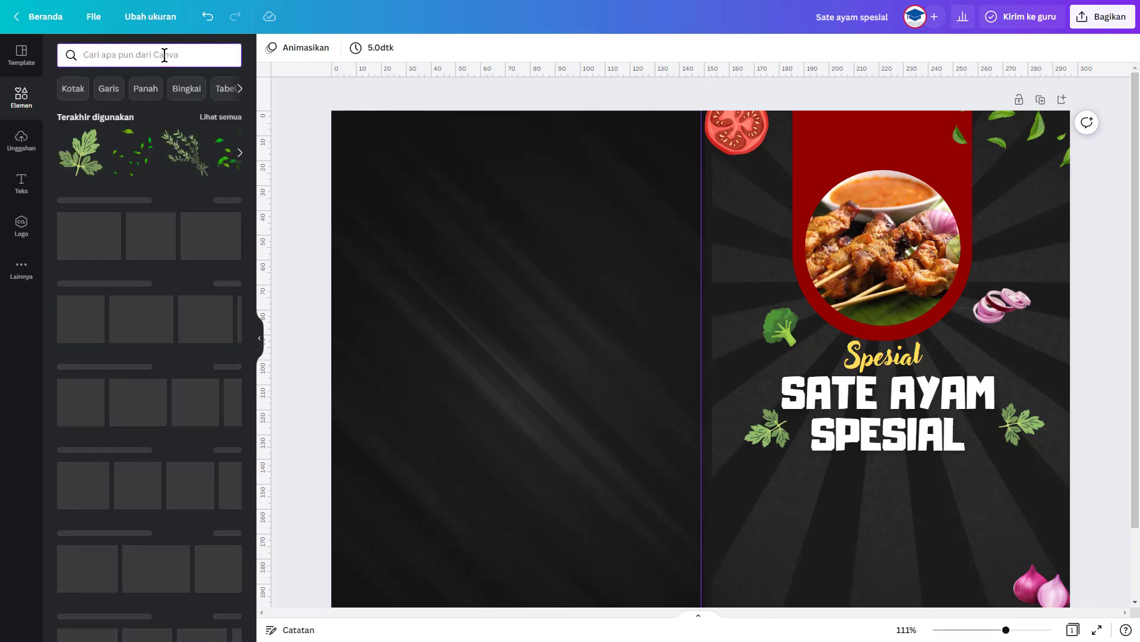
text(lo)
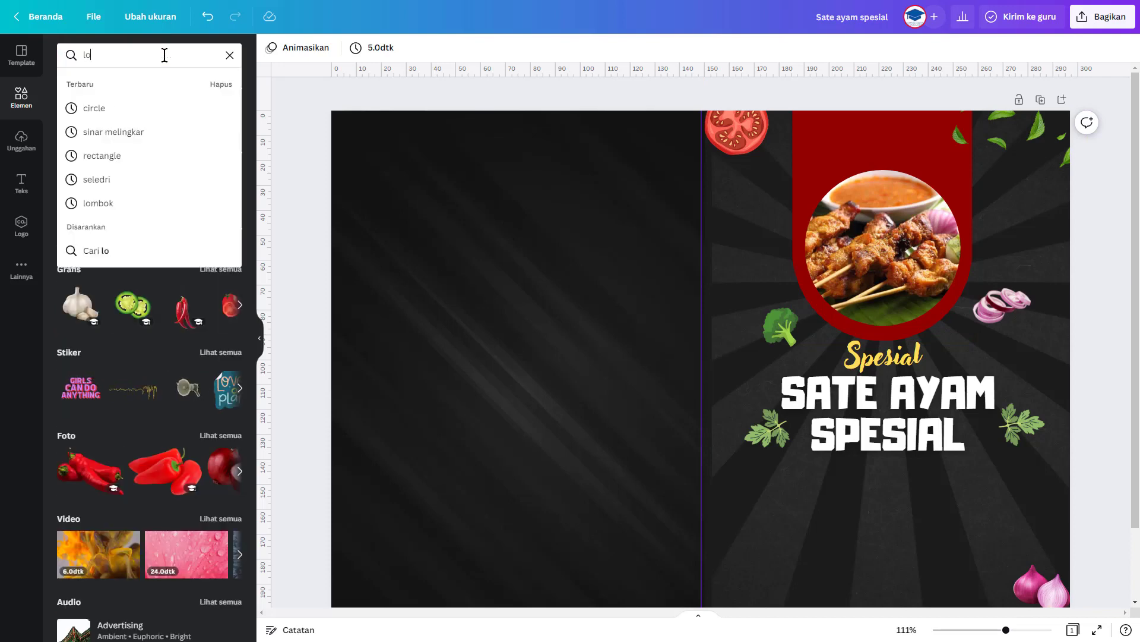
text(go food)
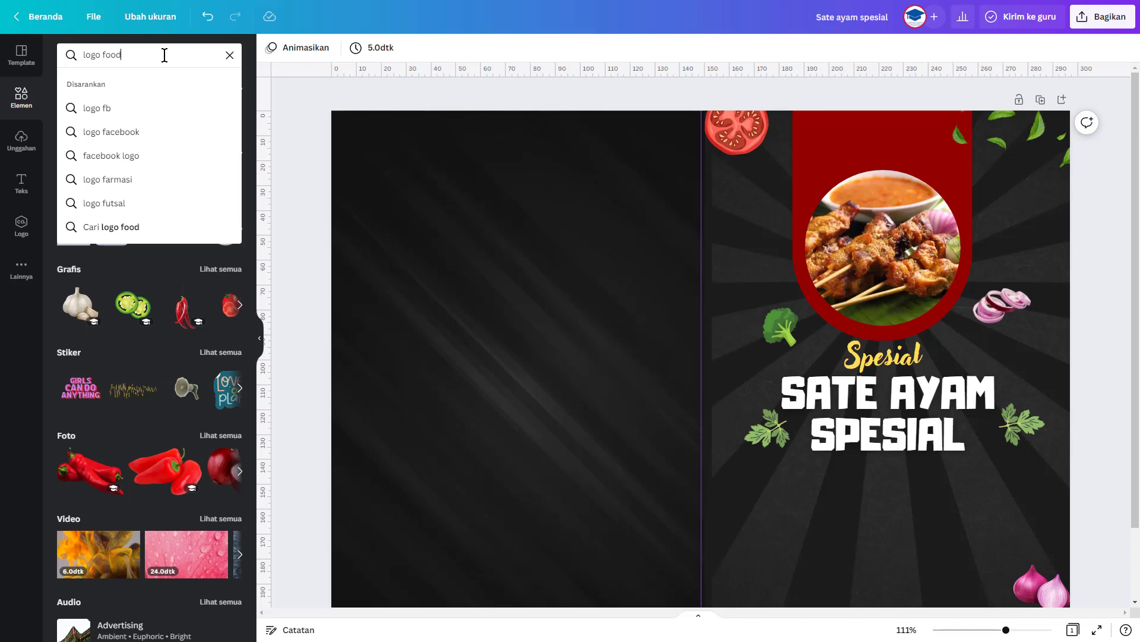
key(Return)
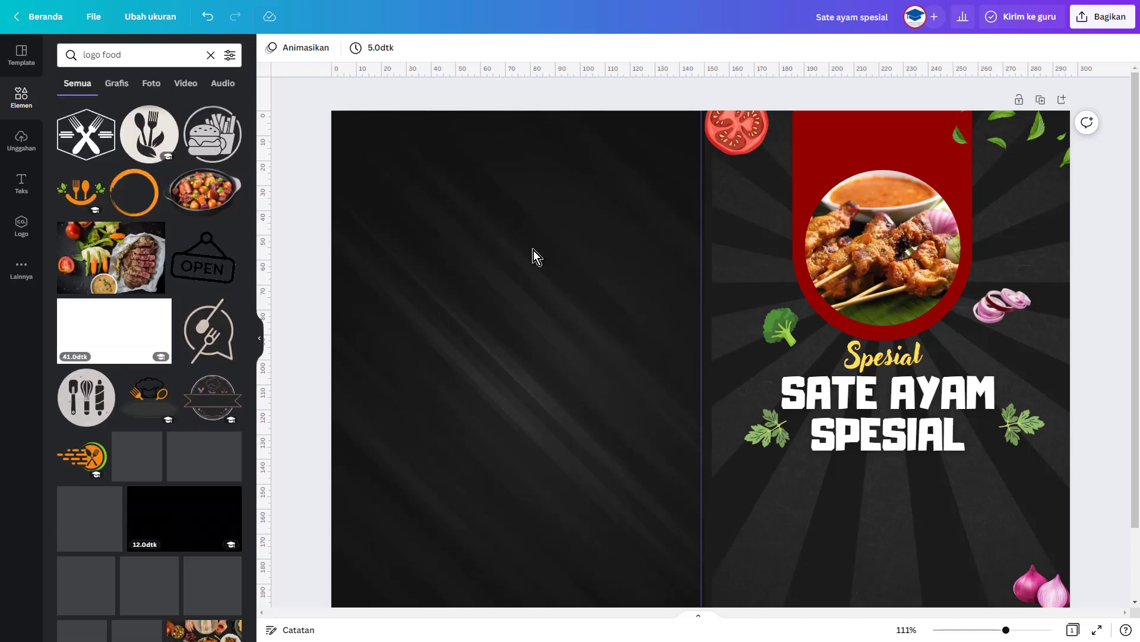
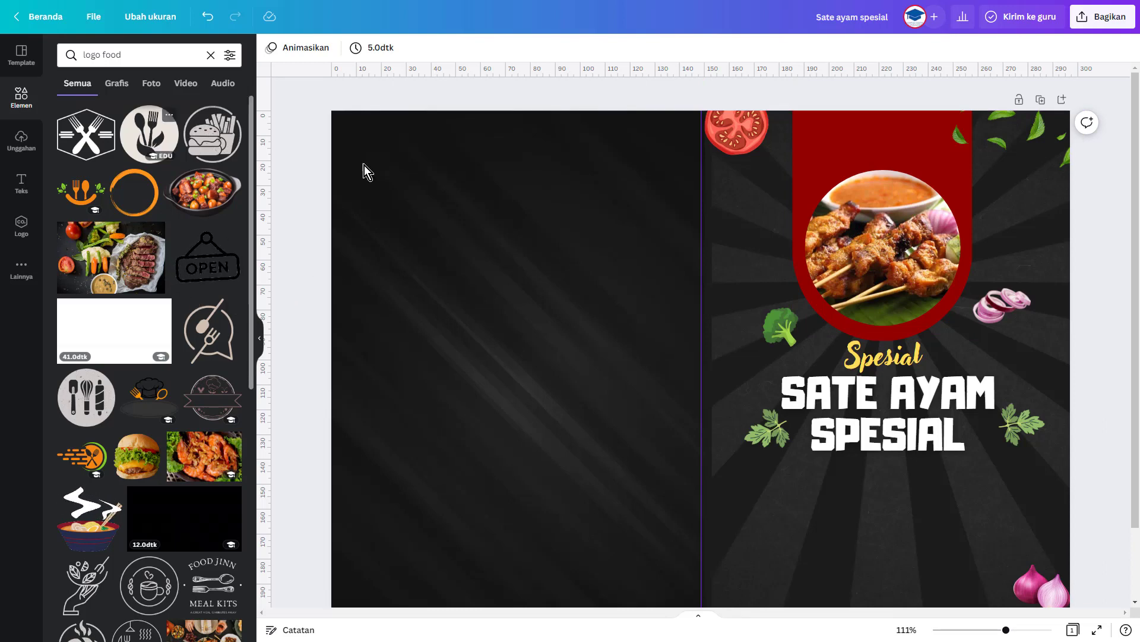
click(155, 154)
drag(746, 352, 923, 200)
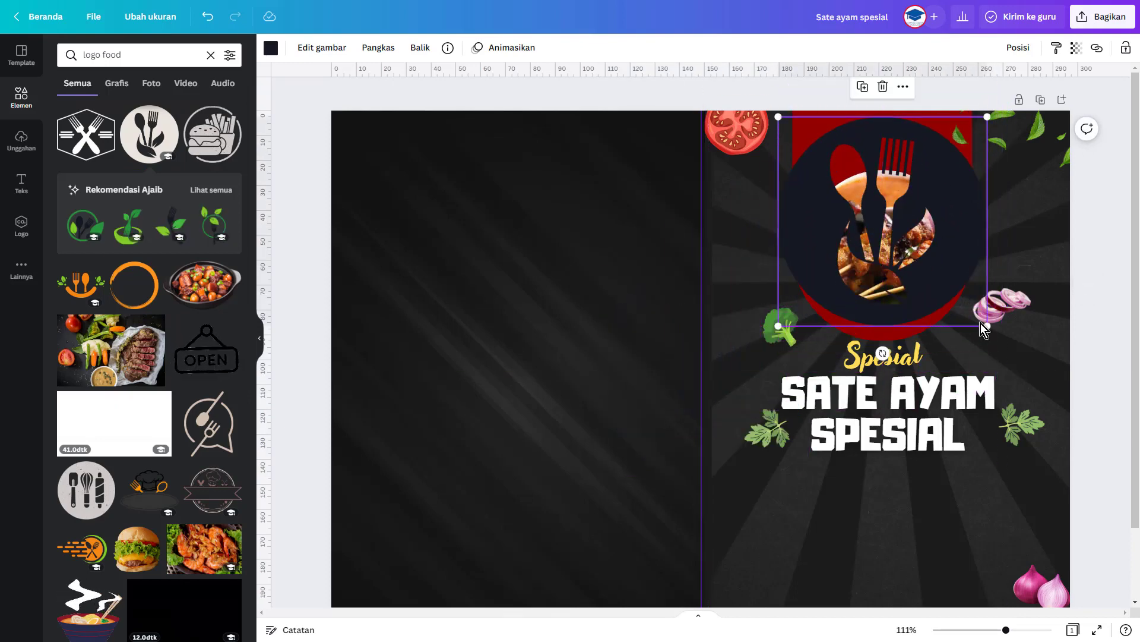
drag(984, 326, 840, 179)
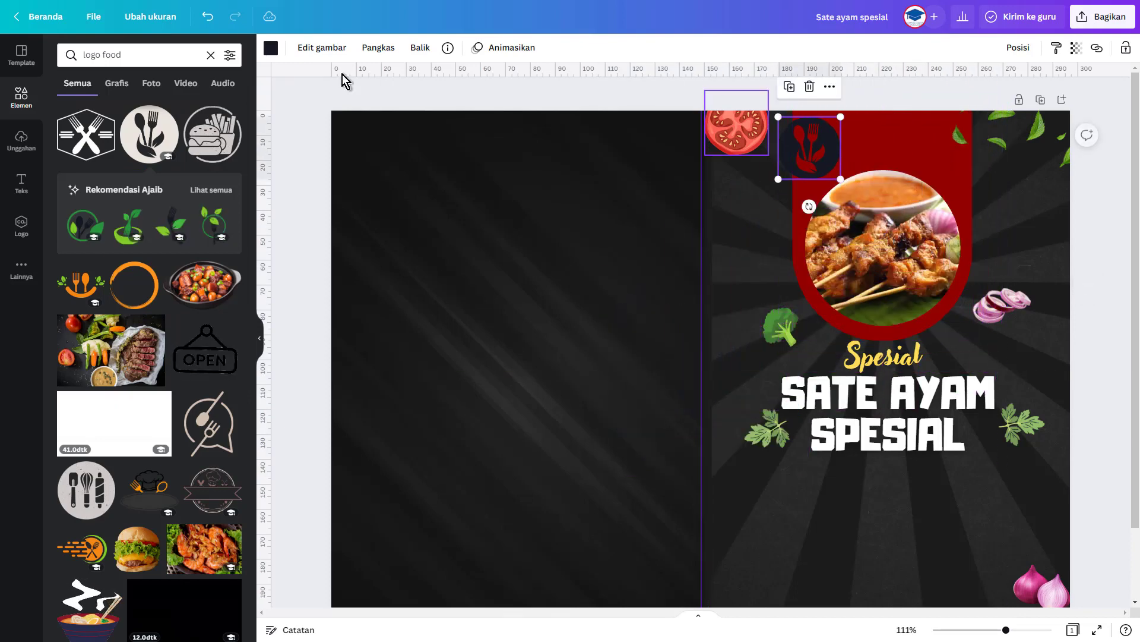
Color the spoon-and-fork logo yellow from the document colors and center it near the top of the red banner
click(270, 49)
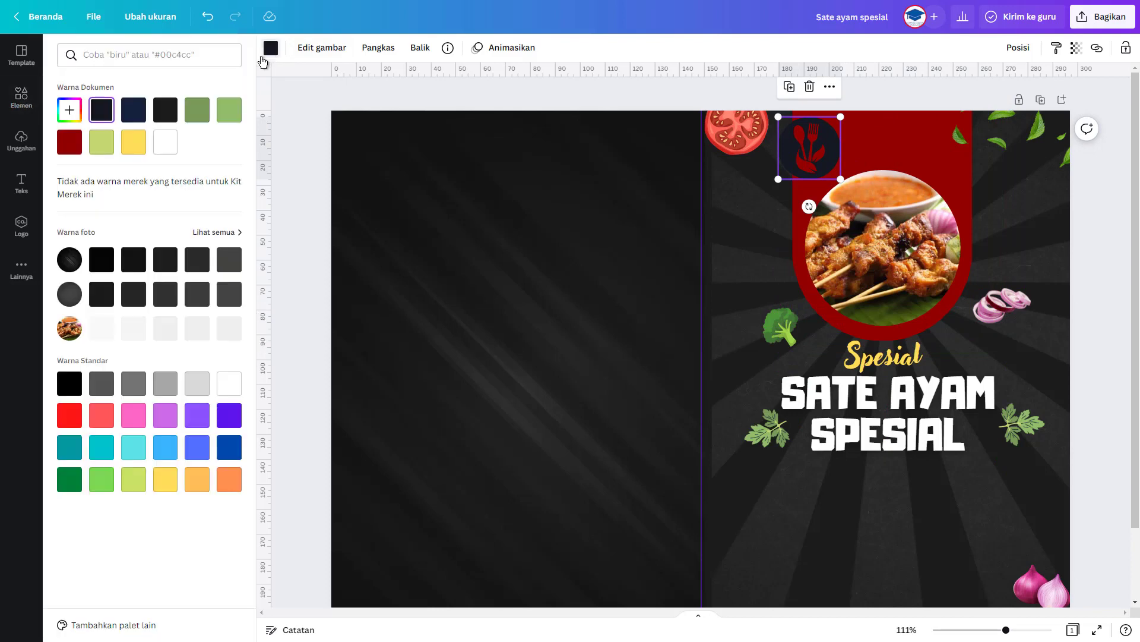
click(136, 147)
drag(825, 162, 903, 139)
Shift the red banner with its circular satay photo, the logo and the "SATE AYAM SPESIAL" heading slightly lower
click(896, 254)
drag(897, 255, 897, 270)
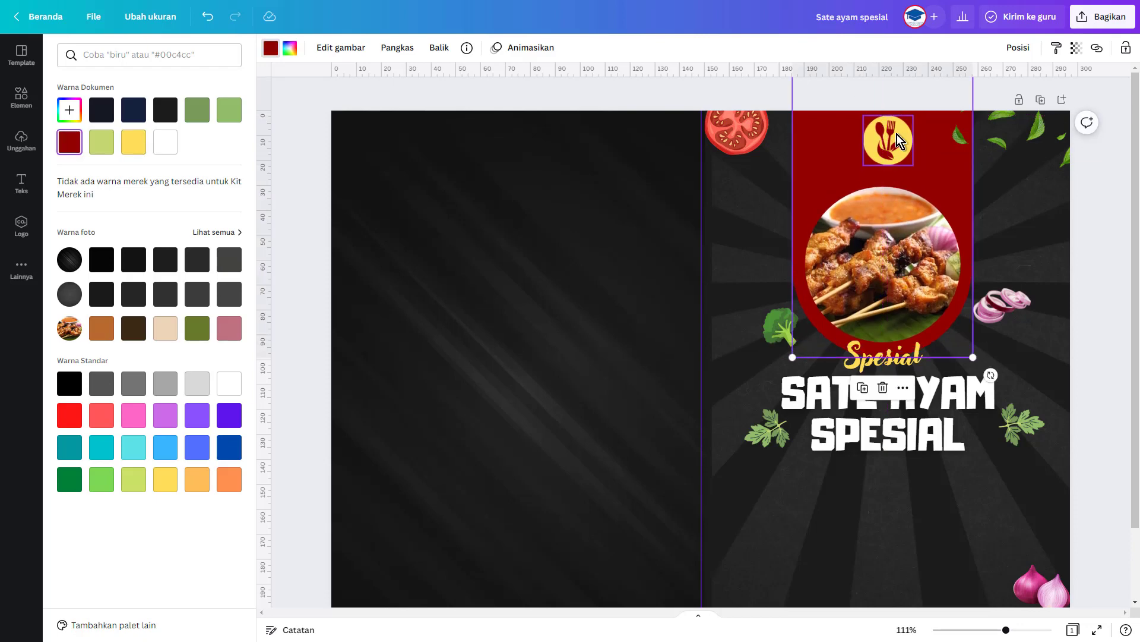
click(888, 143)
drag(918, 440, 918, 455)
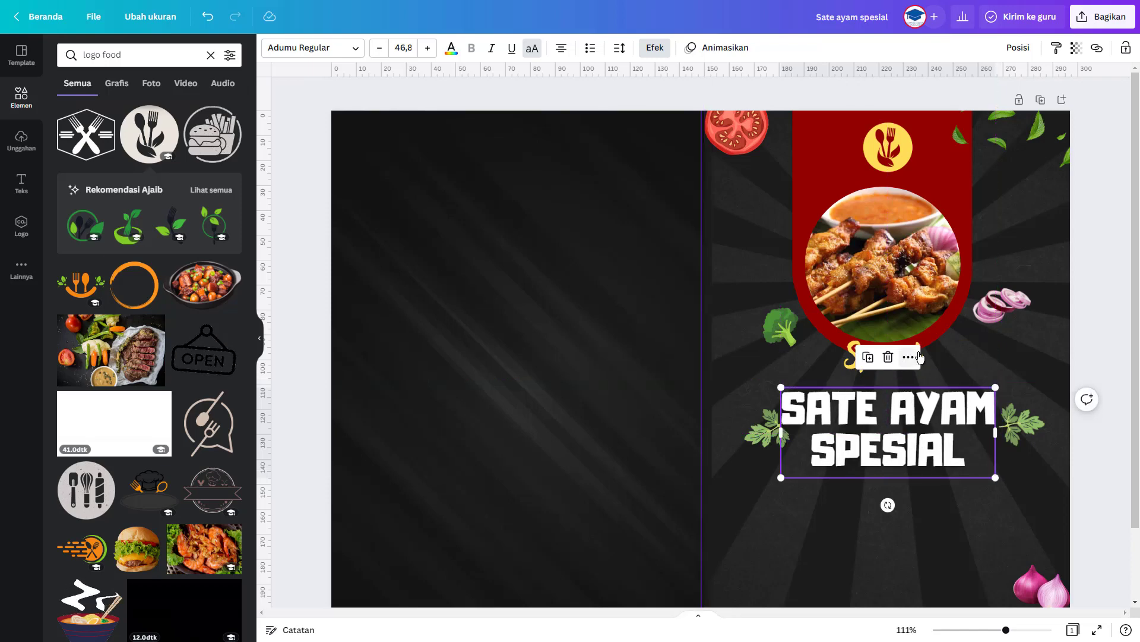
Move the script "Spesial" text to just above the title and lower both leaf graphics to beside the title's second line
drag(933, 353, 930, 371)
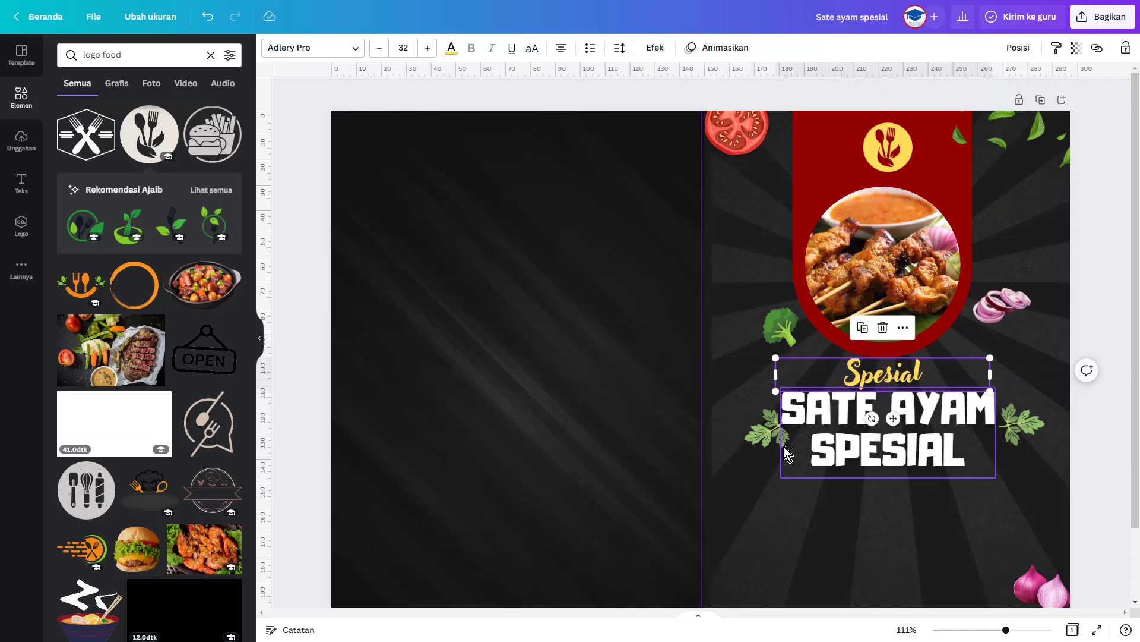
drag(771, 438, 785, 462)
drag(1020, 432, 1017, 466)
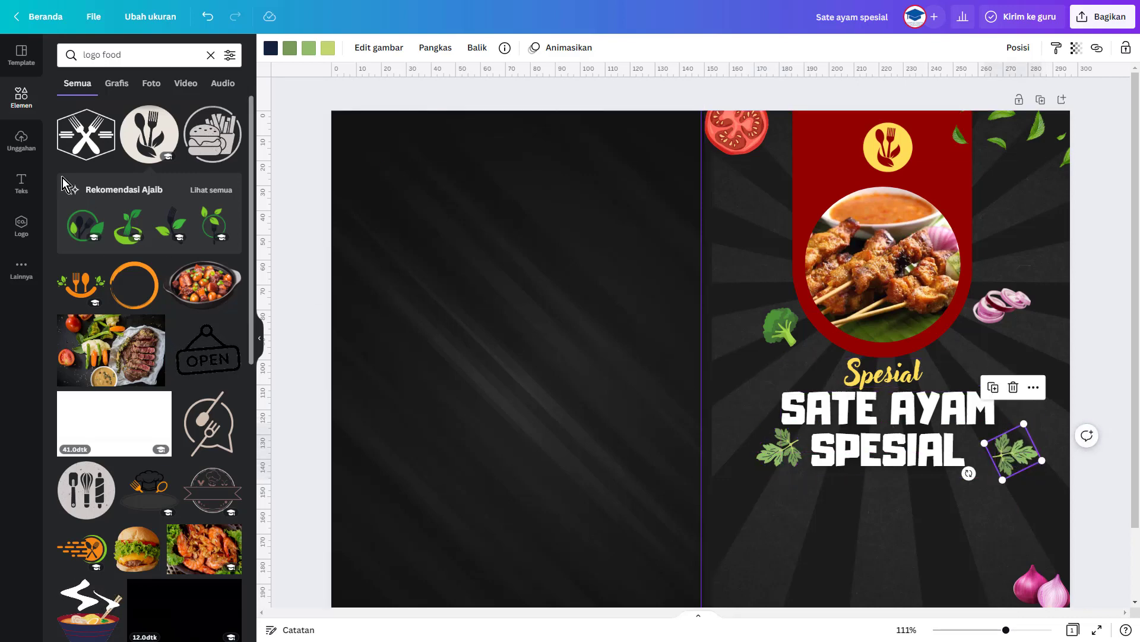
Add a subheading text reading "Diskon Up to 50% off"
click(21, 183)
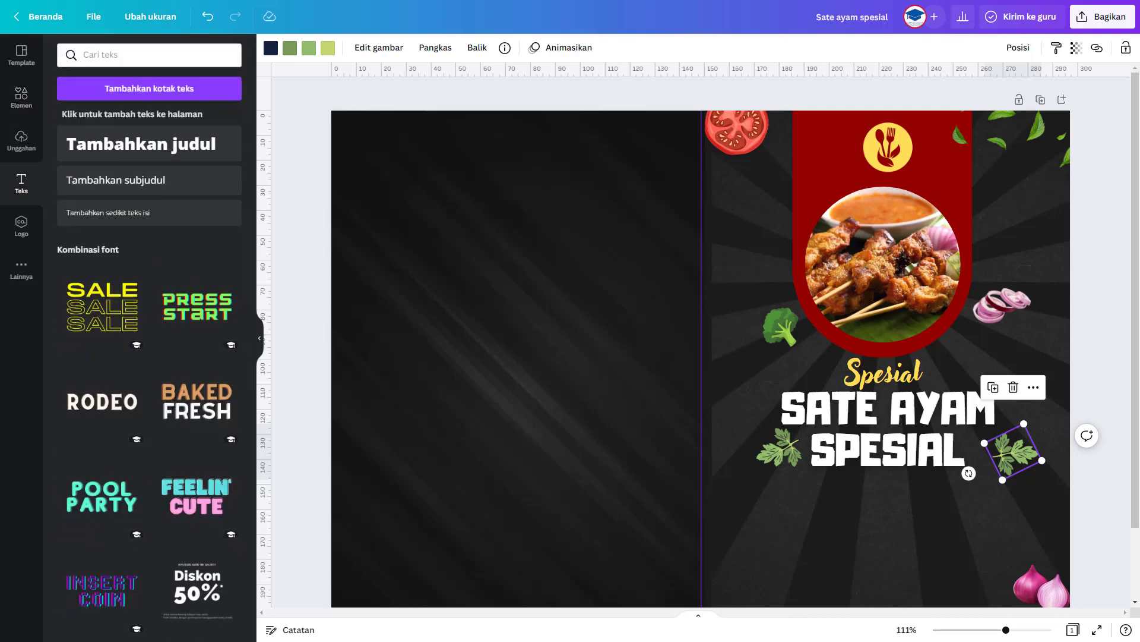
click(156, 183)
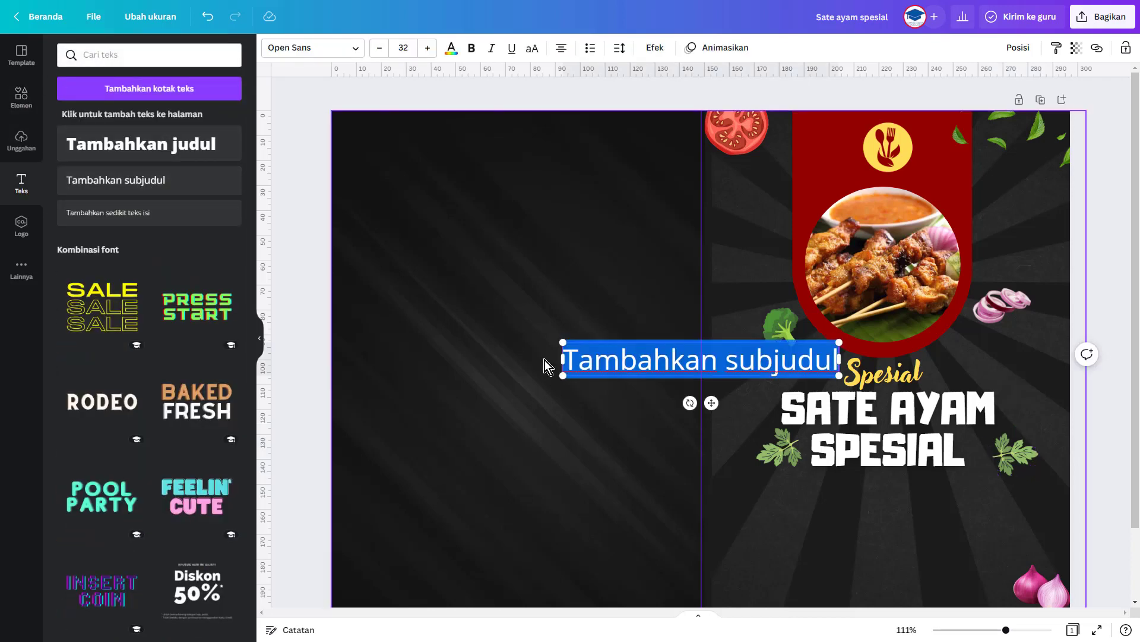
text(DIs)
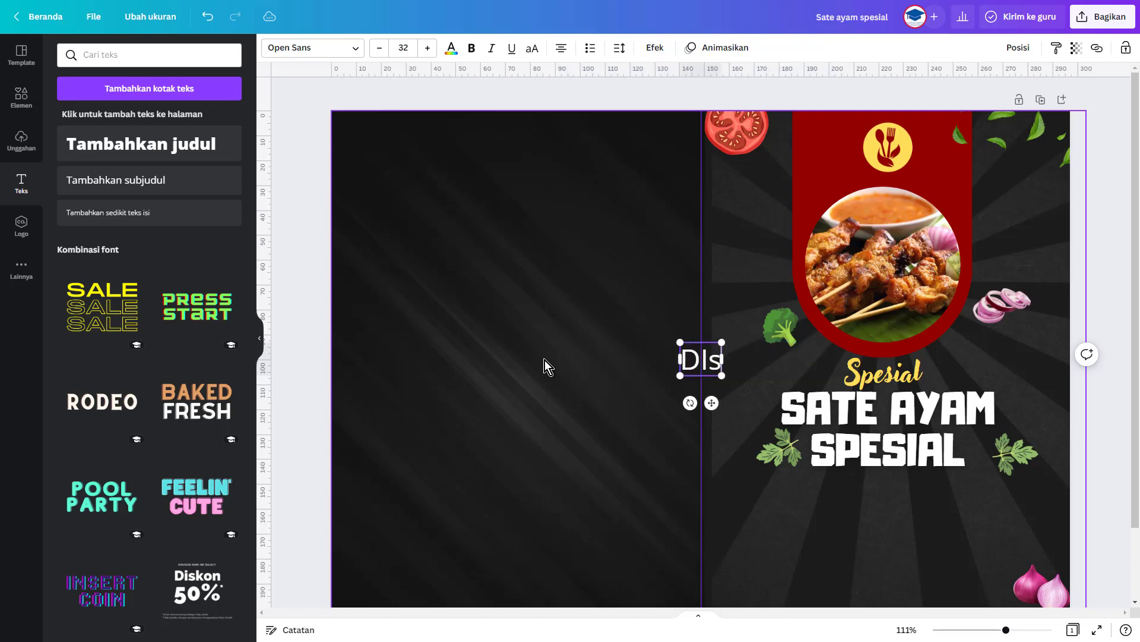
text(kon se)
key(BackSpace)
key(BackSpace)
key(BackSpace)
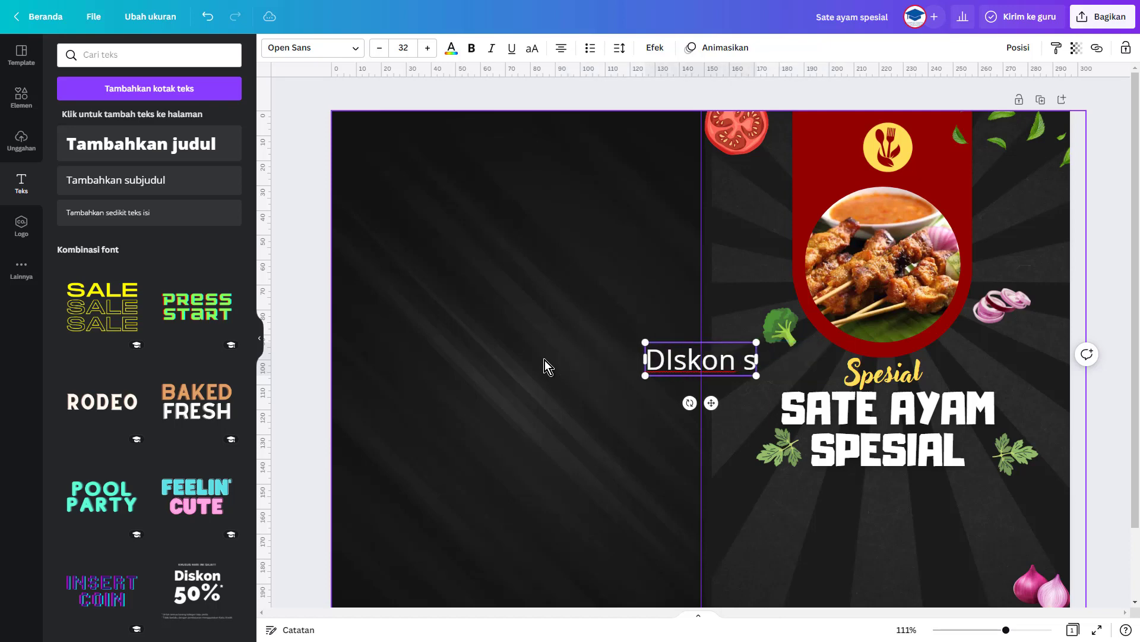
key(BackSpace)
key(BackSpace)
key(BackSpace)
key(BackSpace)
key(BackSpace)
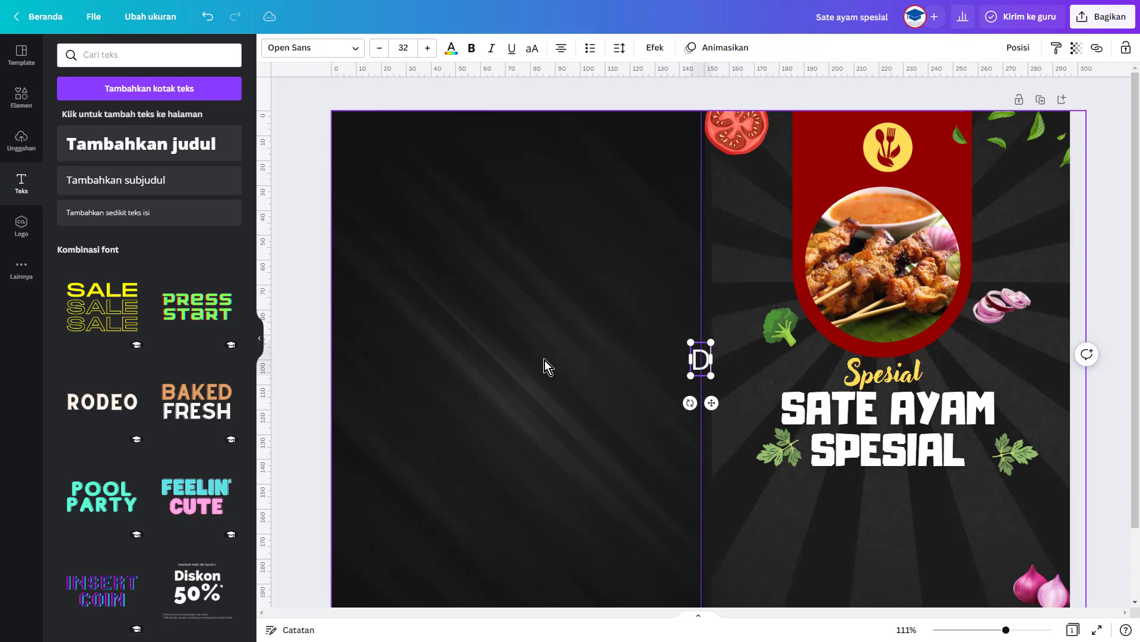
text(iskon)
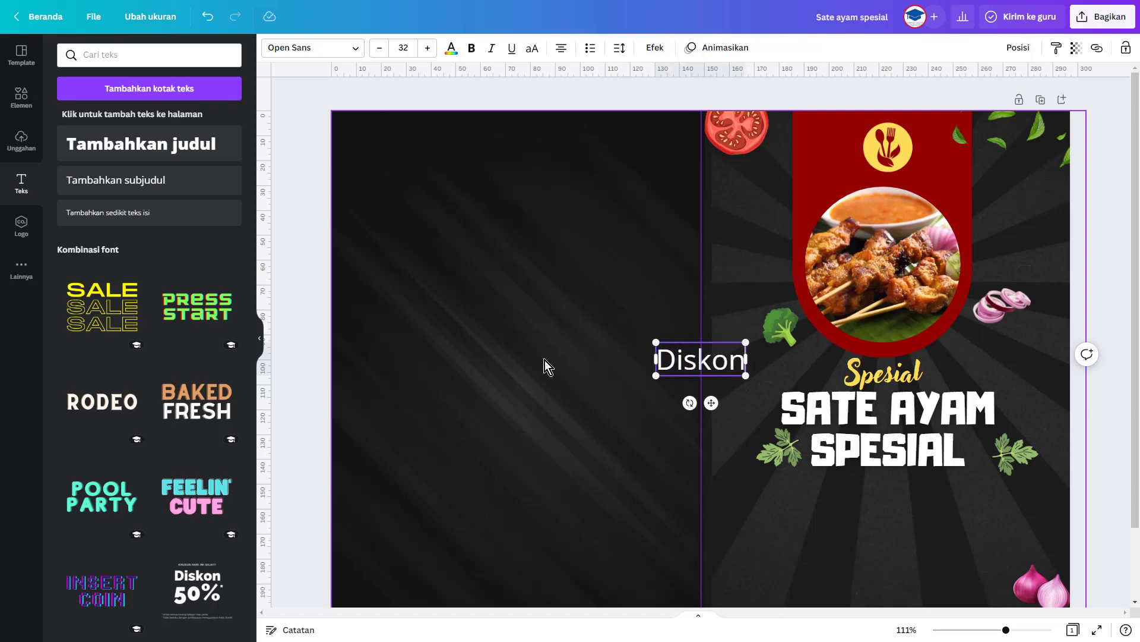
text( Up t)
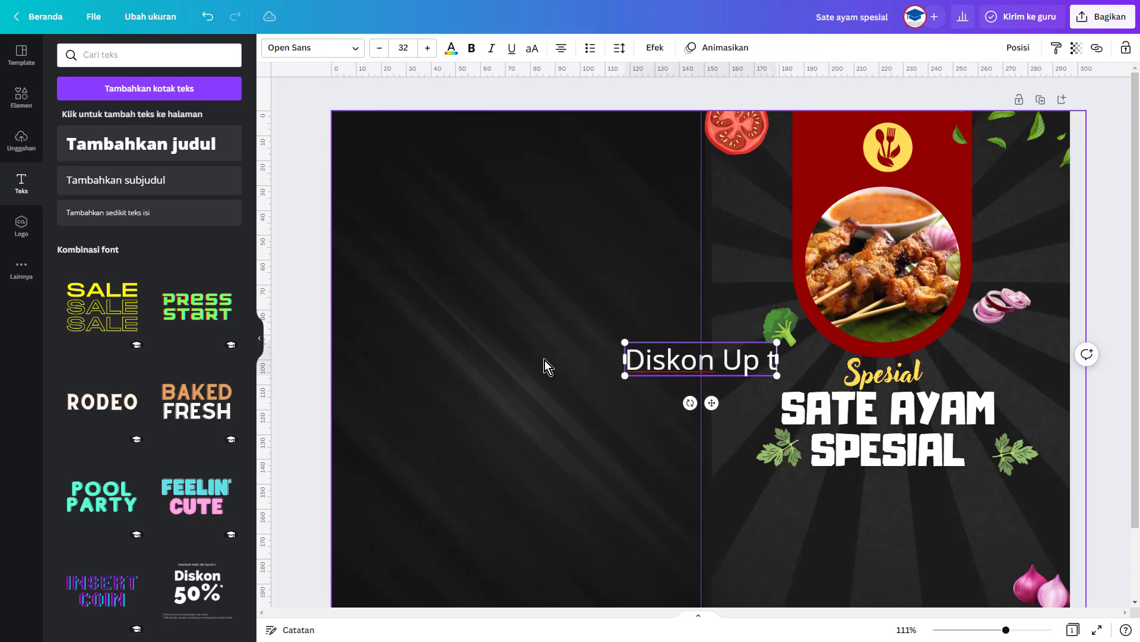
text(o 50)
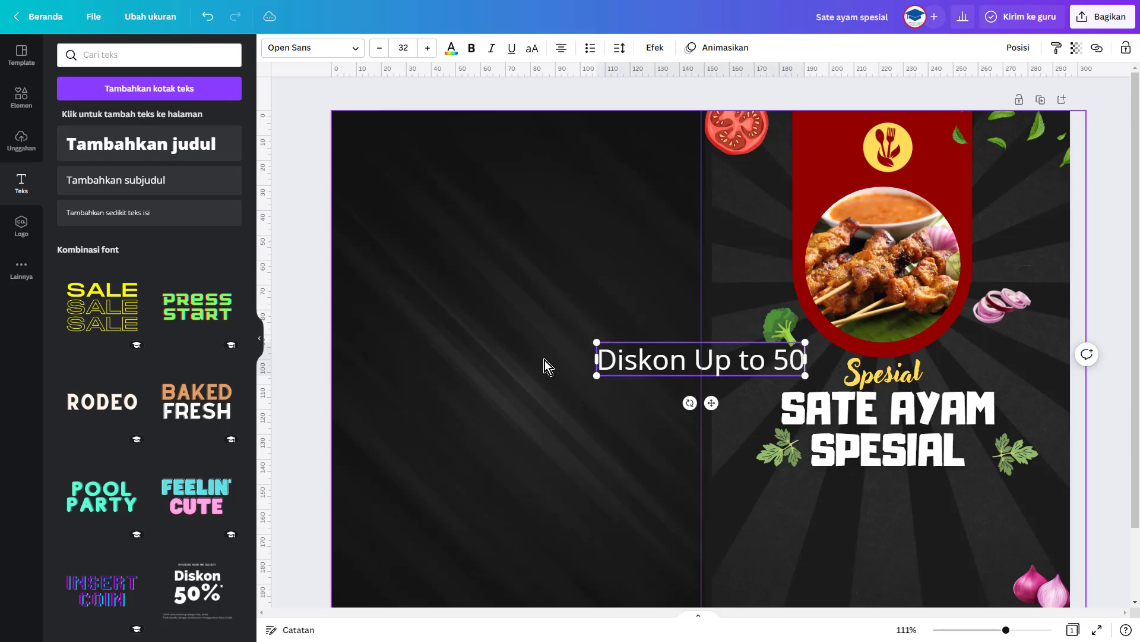
text(%)
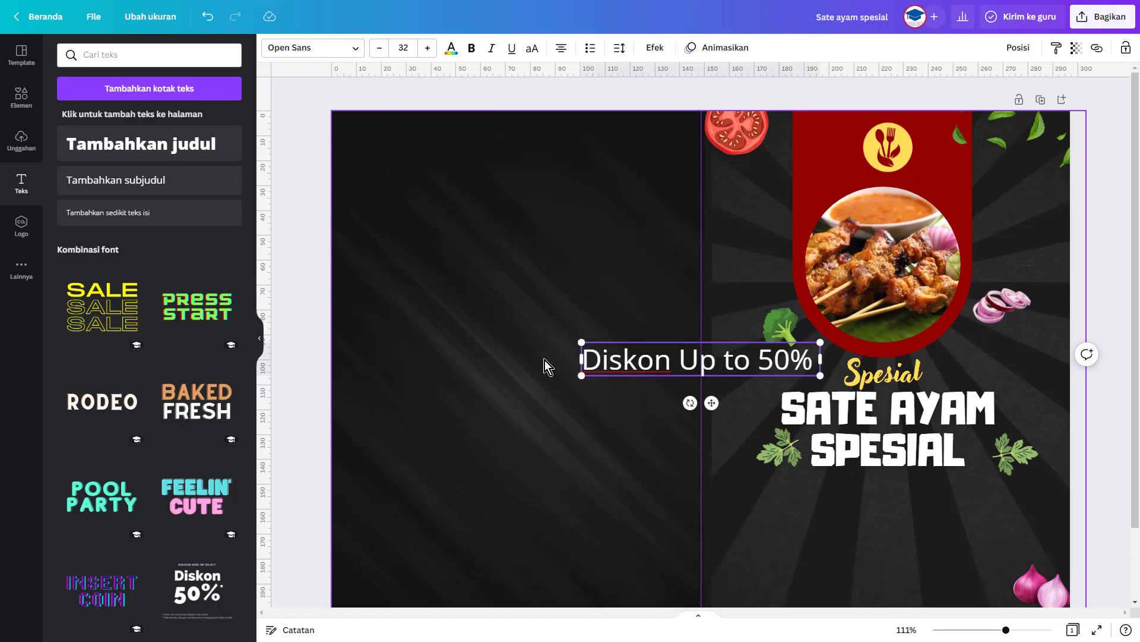
text( off)
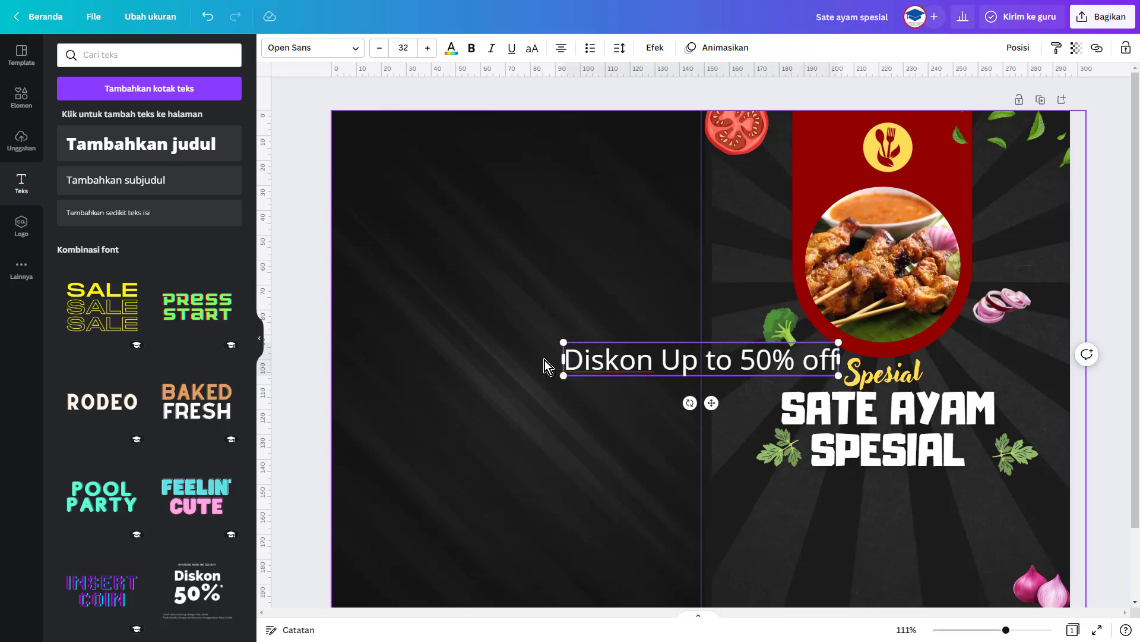
Format the discount text in uppercase Adirek Sans SemiBold and colour it with the document's yellow
click(531, 55)
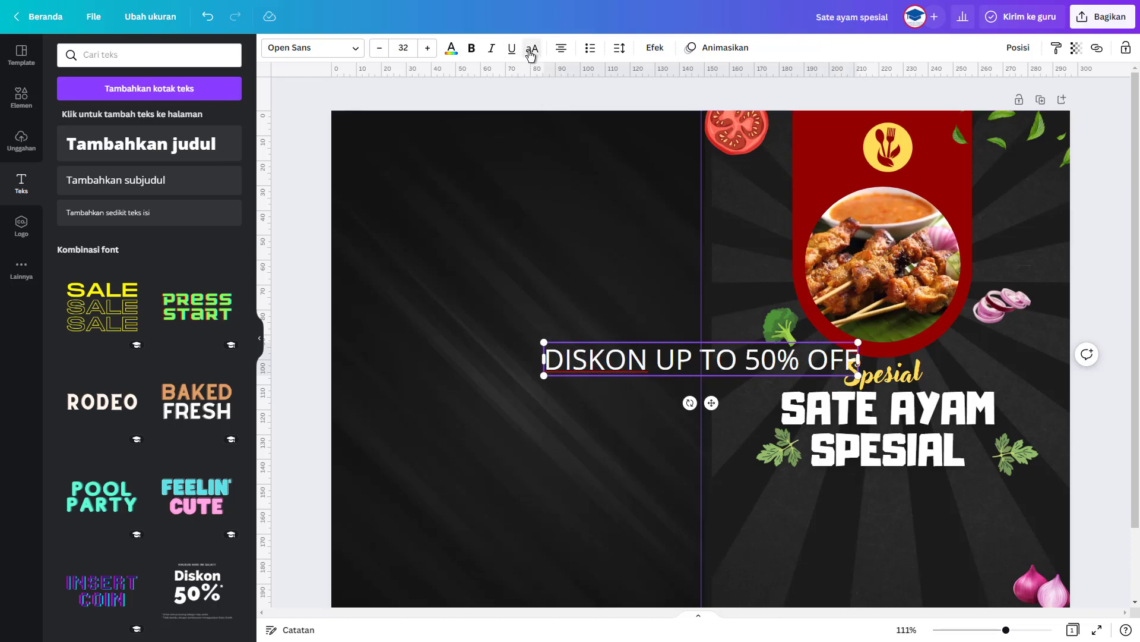
click(282, 51)
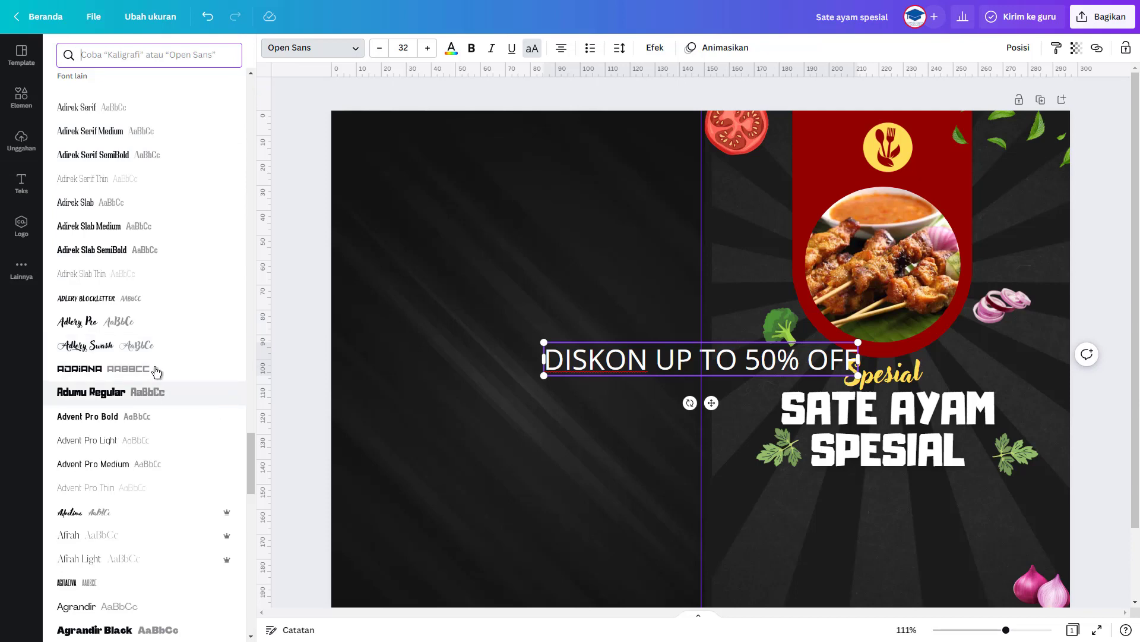
scroll(144, 259, up, 4)
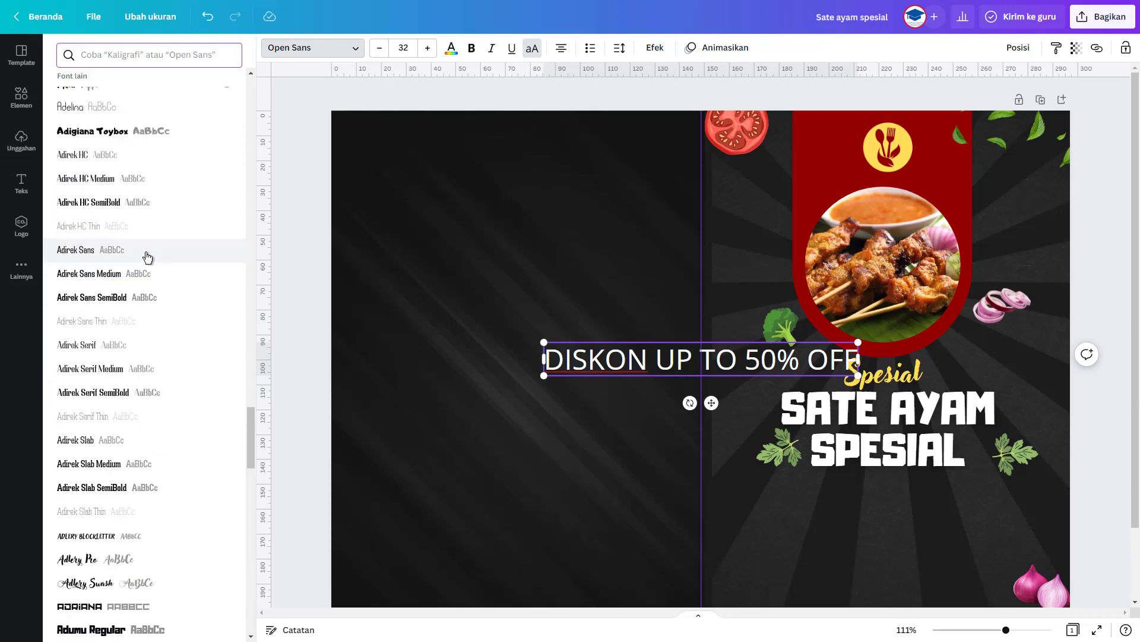
click(135, 300)
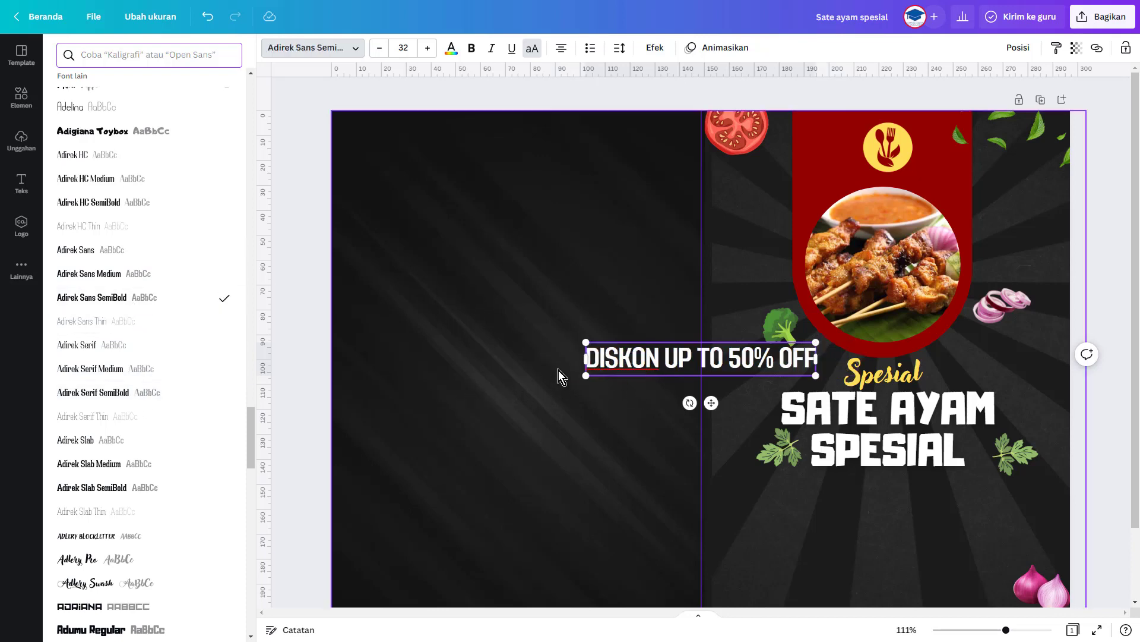
click(451, 50)
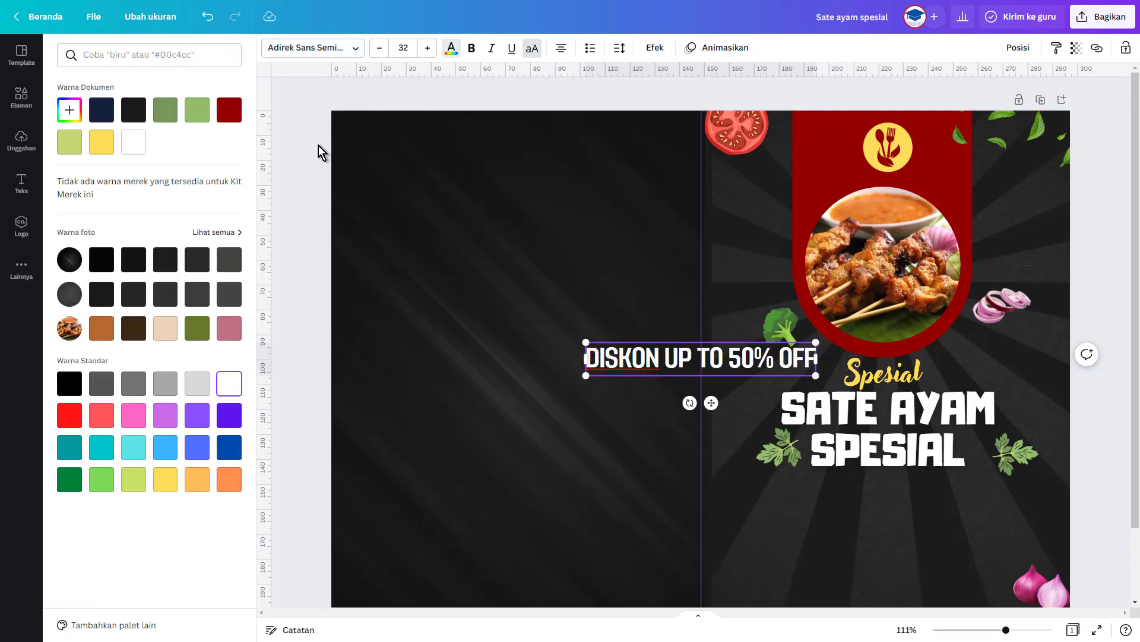
click(107, 143)
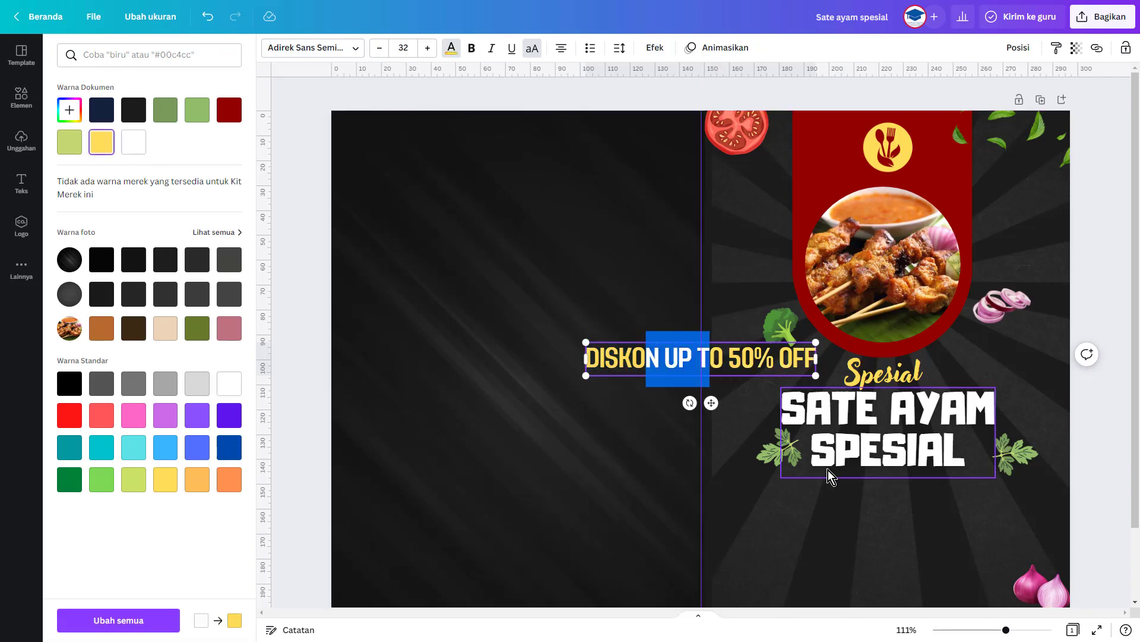
Move the discount text below the "SATE AYAM SPESIAL" title and scale it down to font size 24.9
drag(650, 379, 845, 518)
click(886, 532)
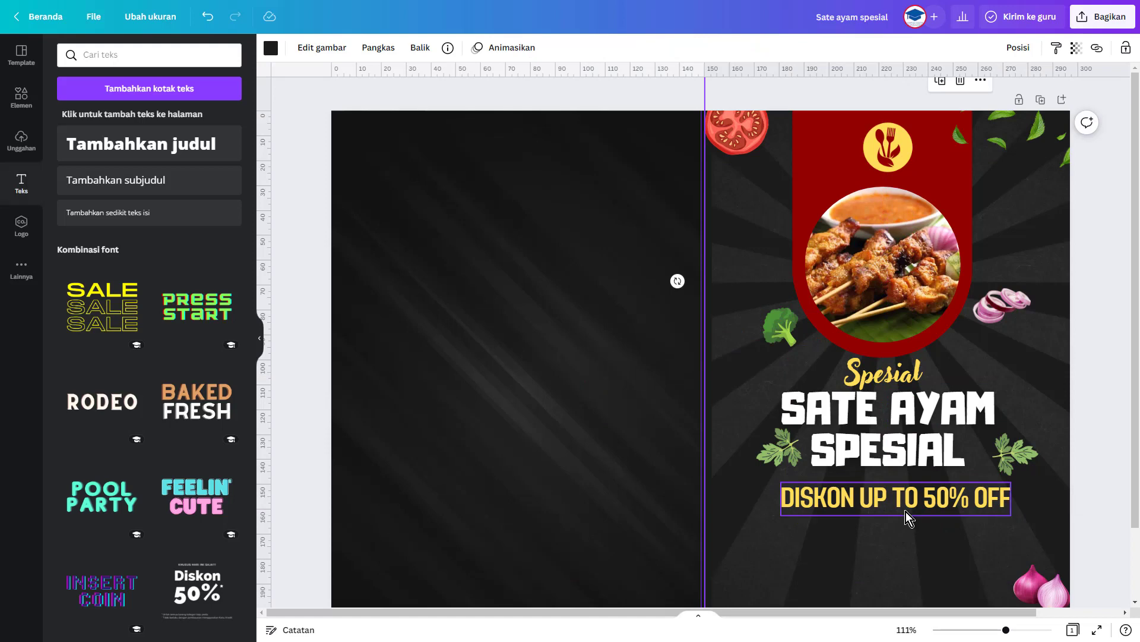
click(908, 511)
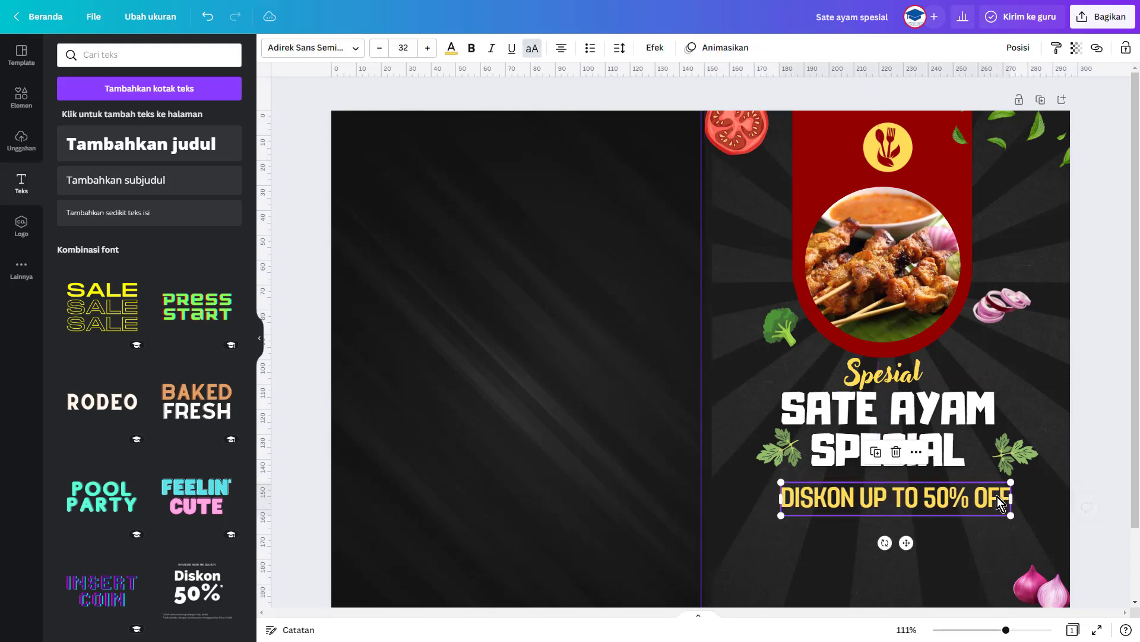
drag(1017, 483, 975, 509)
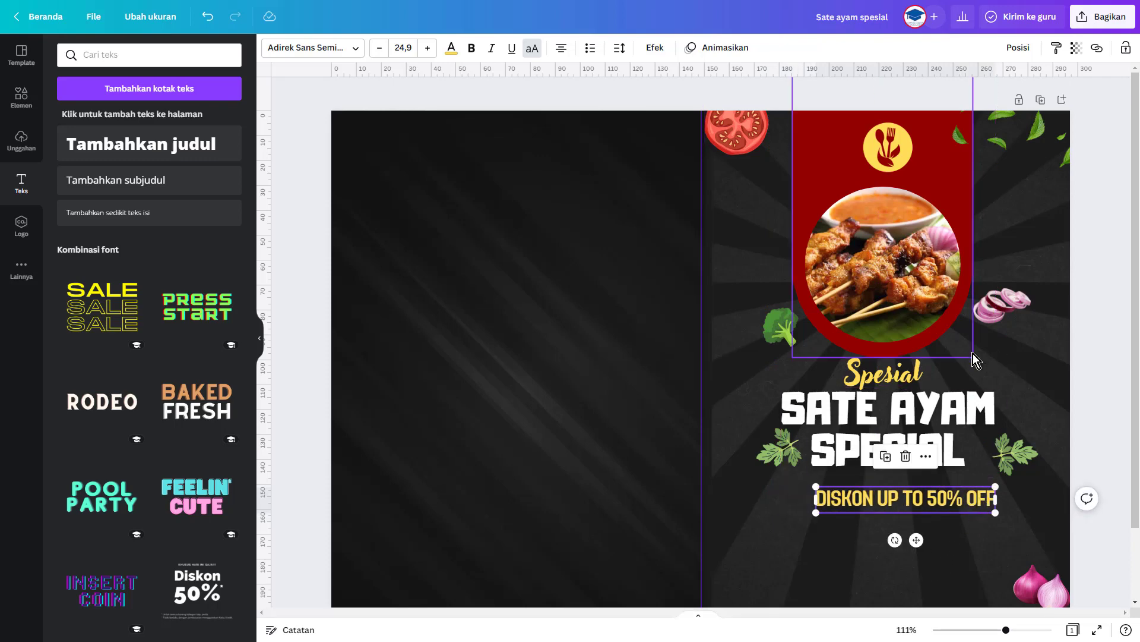
Shift the scattered leaves further into the cover's upper outer corner and place the onion slices against the red banner's lower edge
drag(1033, 133, 1081, 119)
drag(1002, 316, 990, 355)
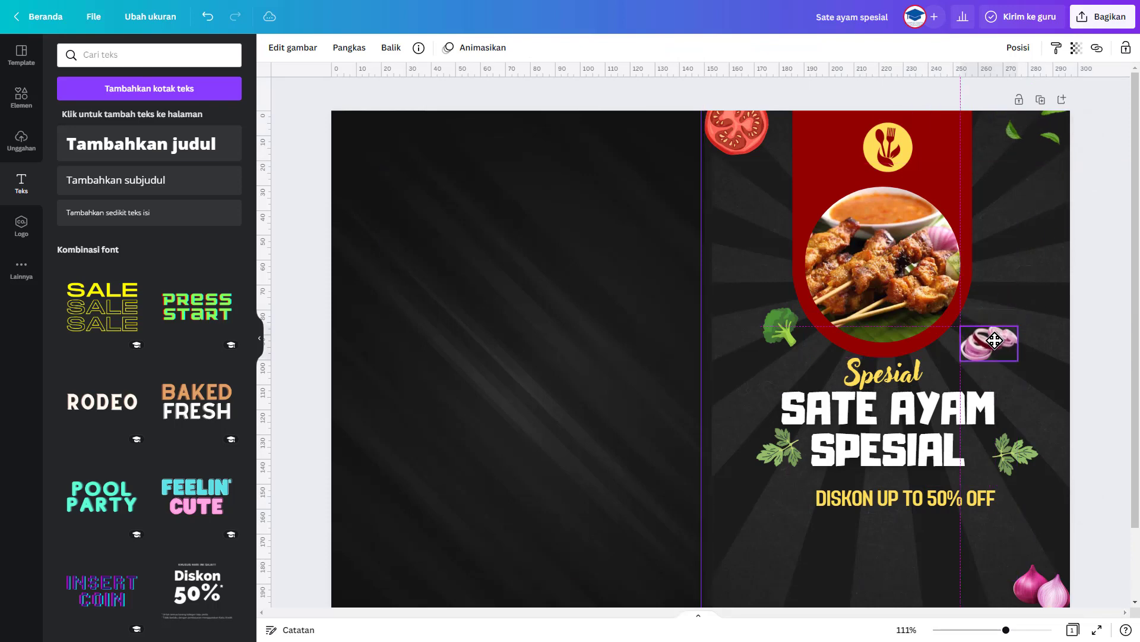
Try Agrandir Grand Black and Aileron Heavy as fonts for the "SATE AYAM SPESIAL" title
click(918, 435)
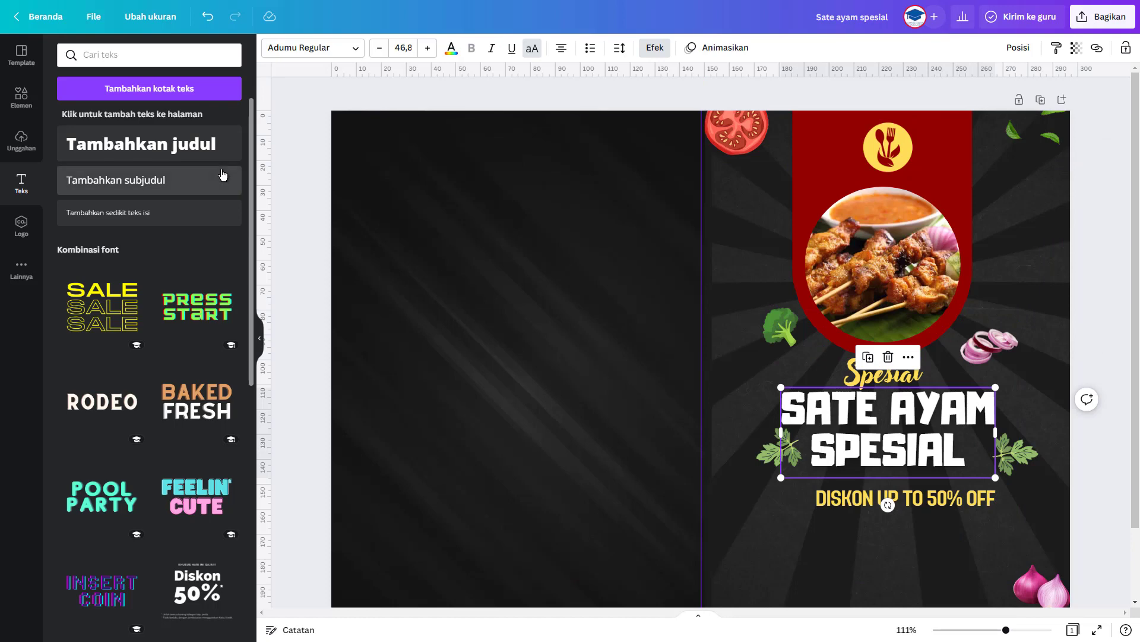
click(313, 47)
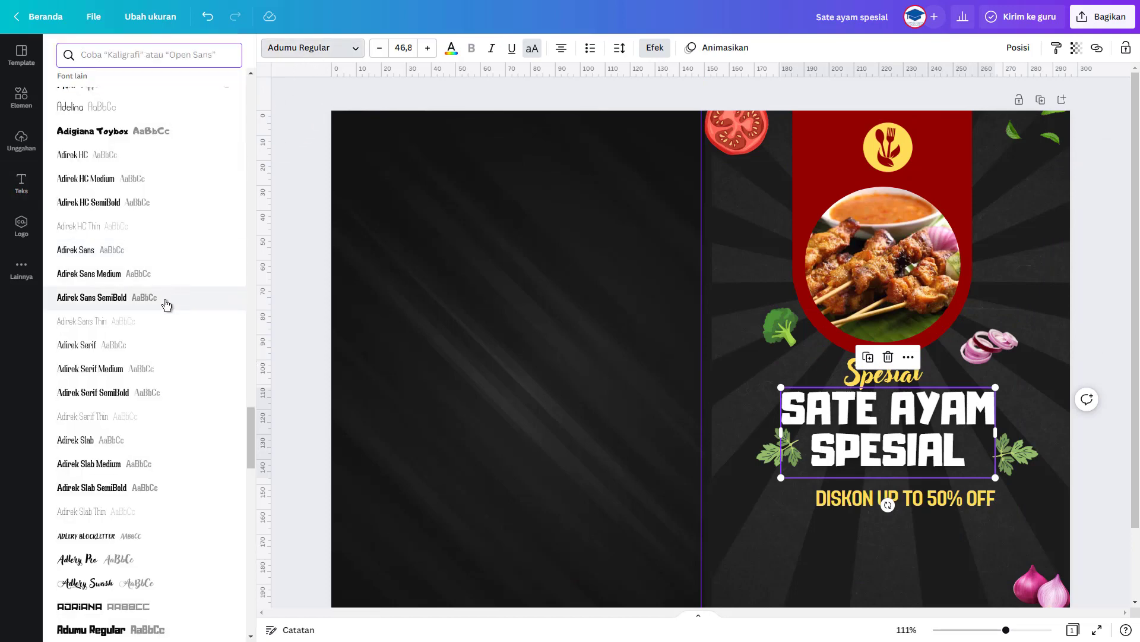
scroll(167, 304, down, 6)
scroll(166, 305, down, 3)
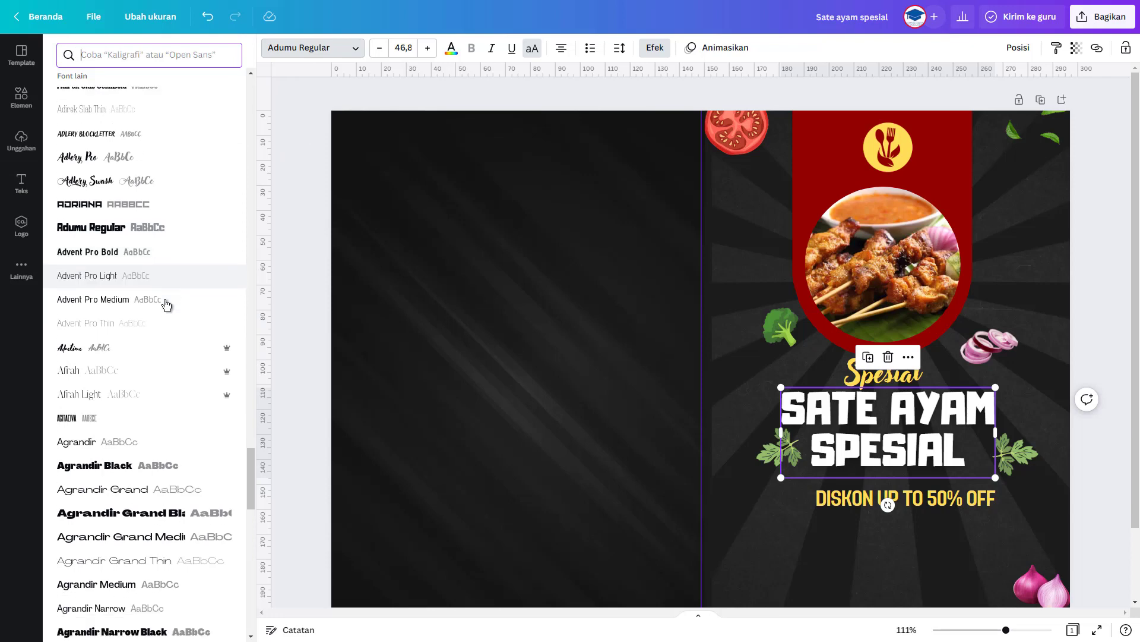
click(154, 381)
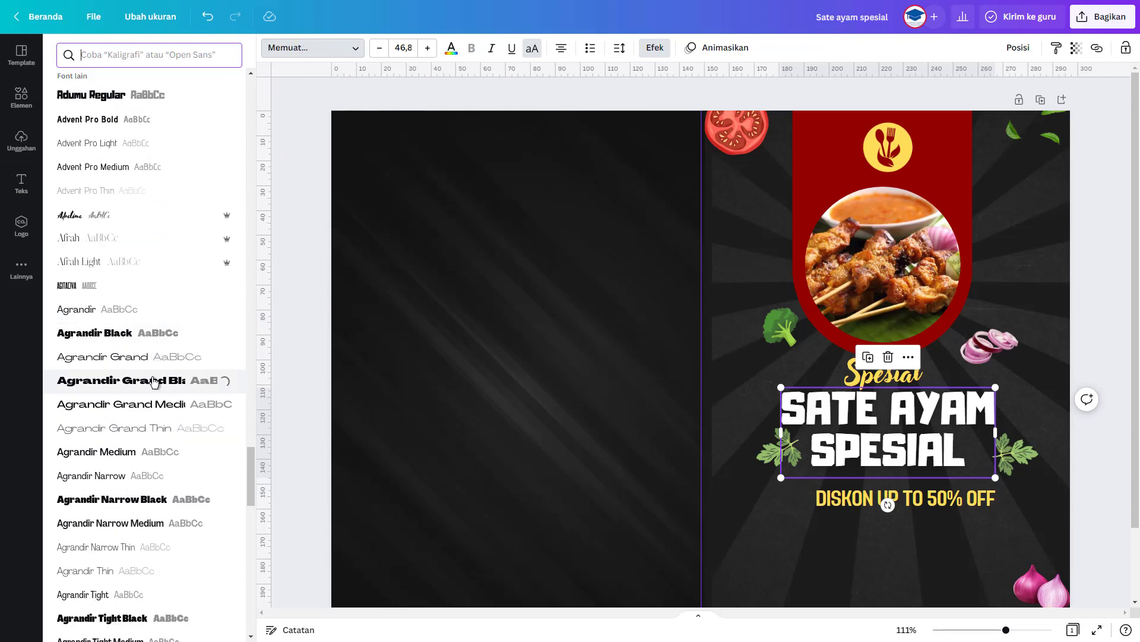
scroll(157, 359, down, 4)
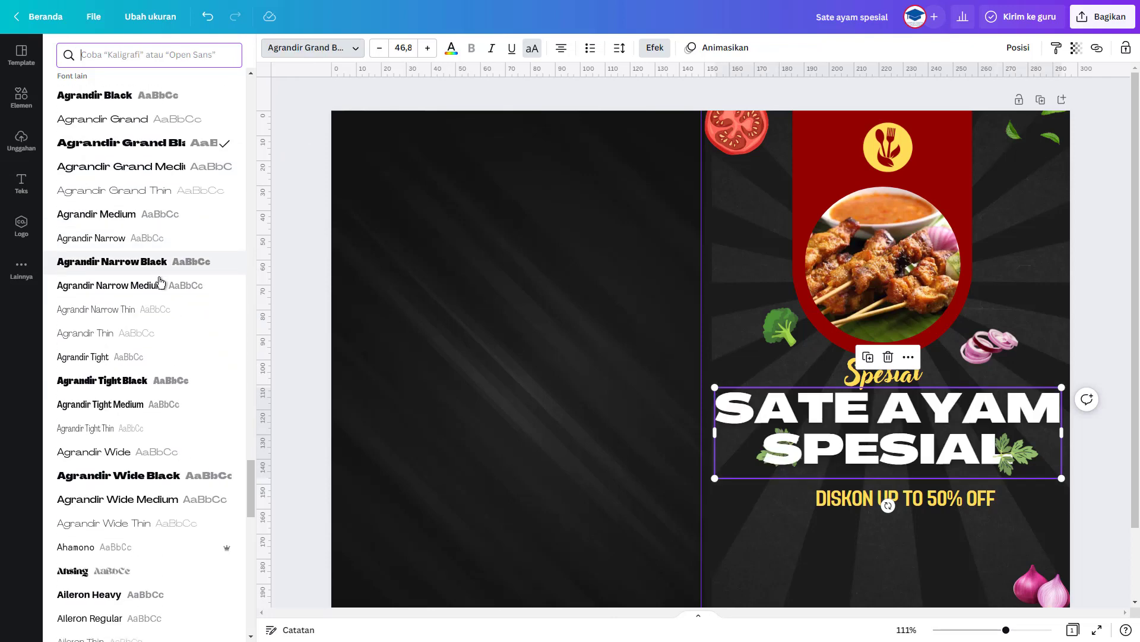
scroll(157, 360, down, 3)
click(160, 418)
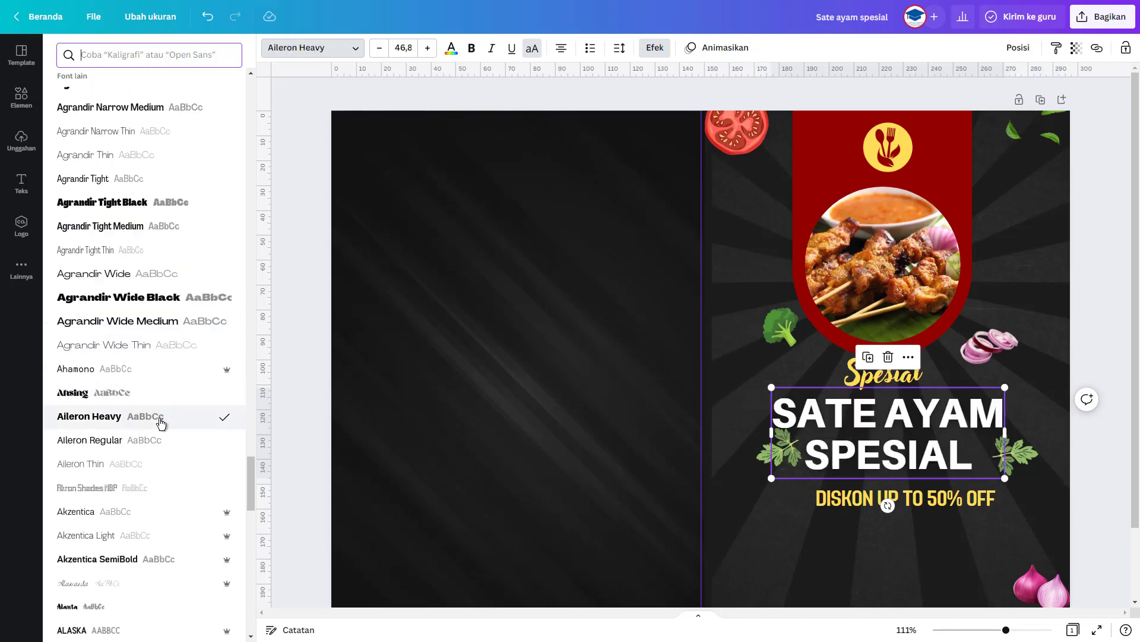
Set the title's font to Alegreya Sans Black and its line spacing to 0.86
scroll(163, 420, down, 1)
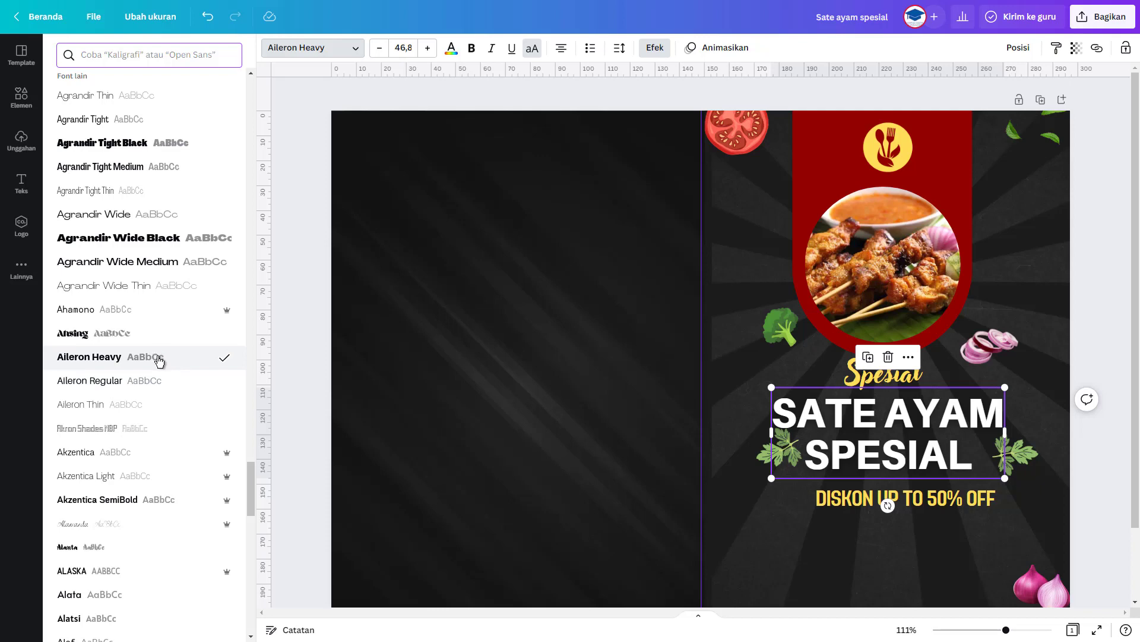
scroll(159, 360, down, 4)
scroll(194, 376, down, 4)
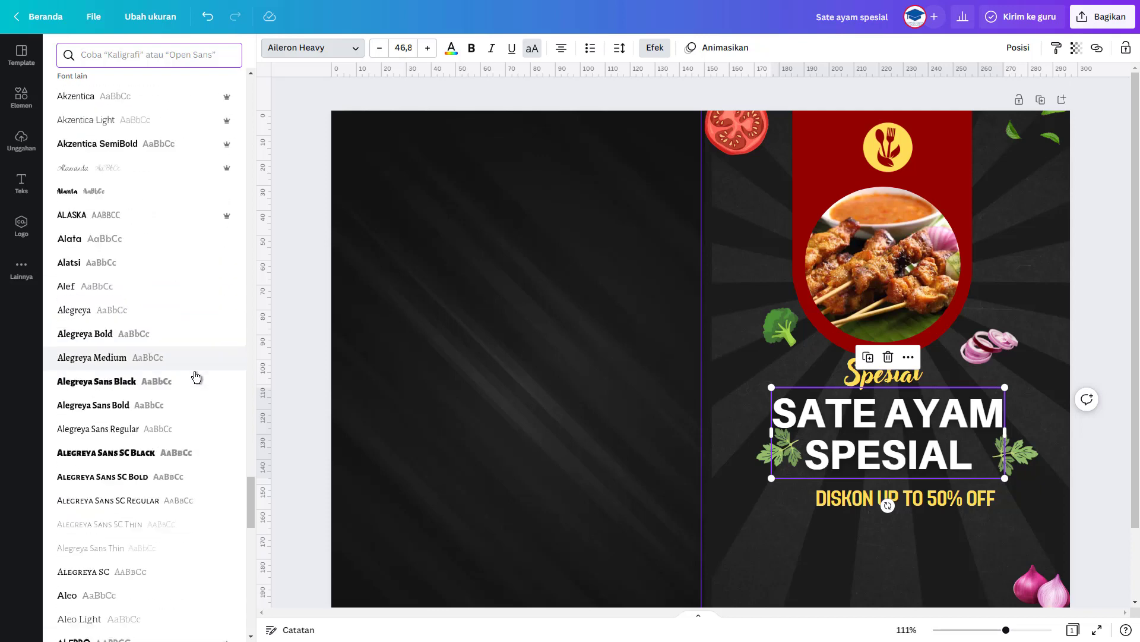
click(168, 265)
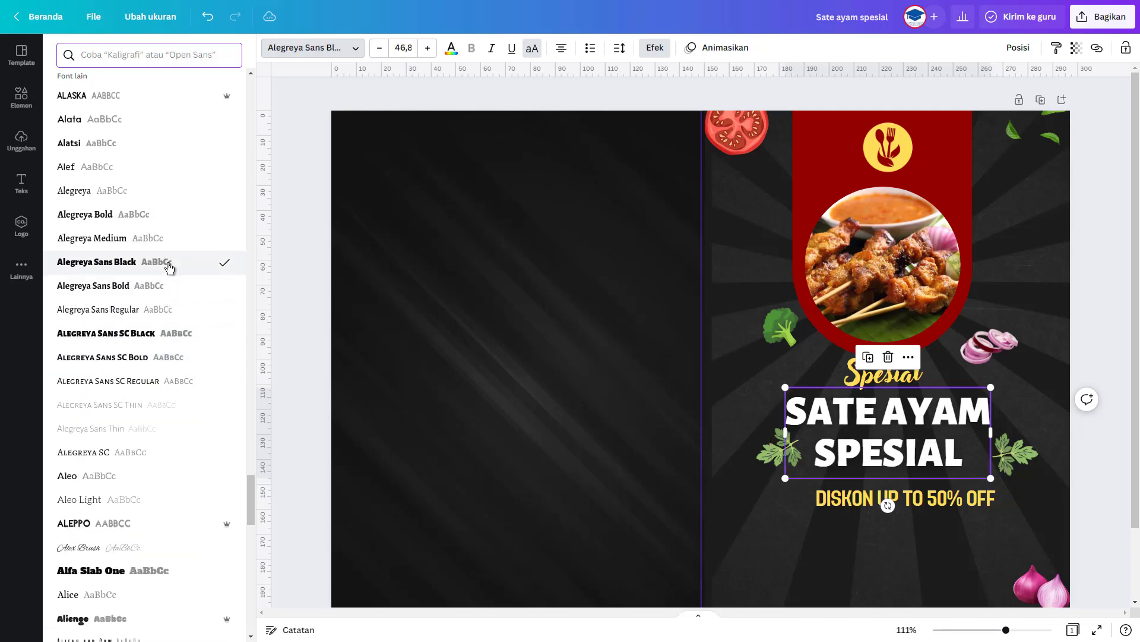
click(618, 49)
drag(672, 136, 655, 134)
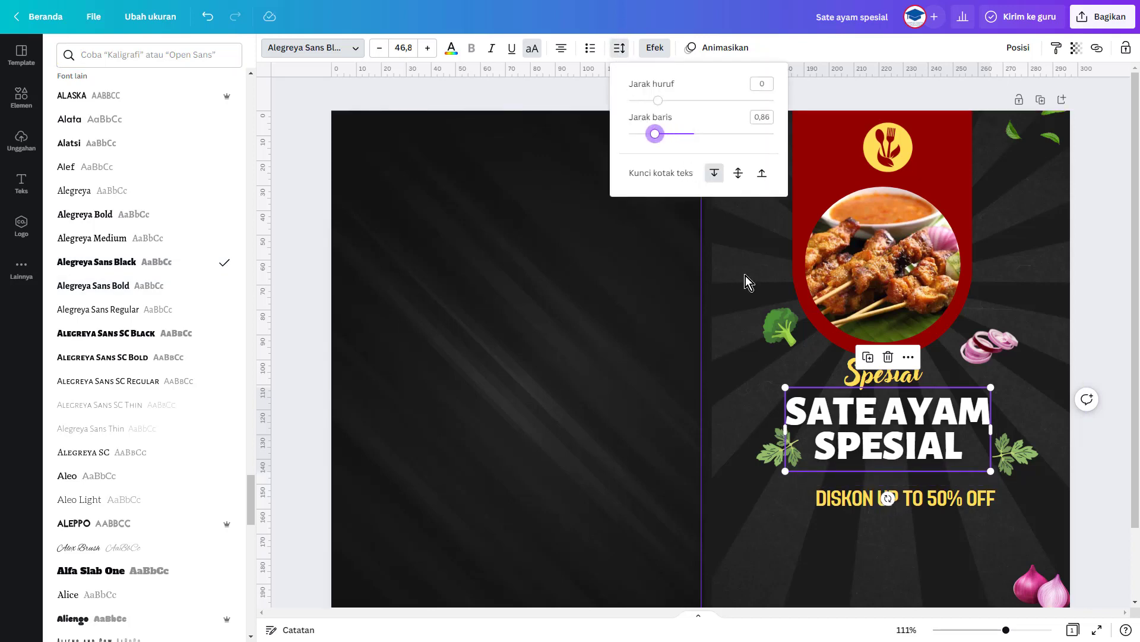
Reposition the two leaf graphics so they flank the title's second line, "SPESIAL"
click(769, 454)
drag(769, 453, 758, 451)
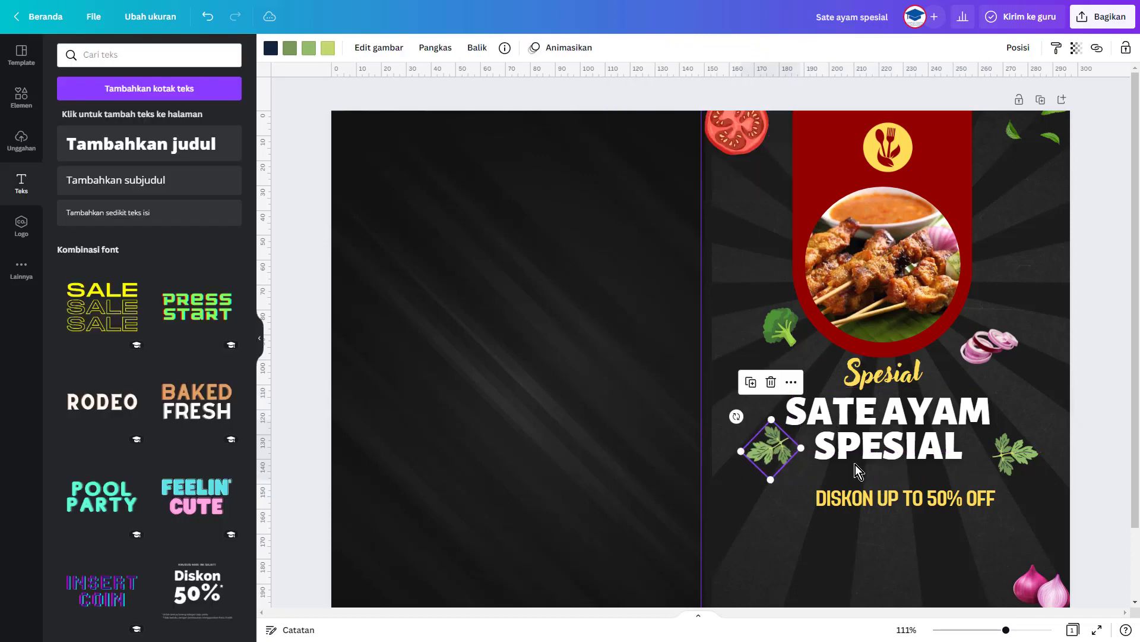
drag(1017, 461, 1008, 455)
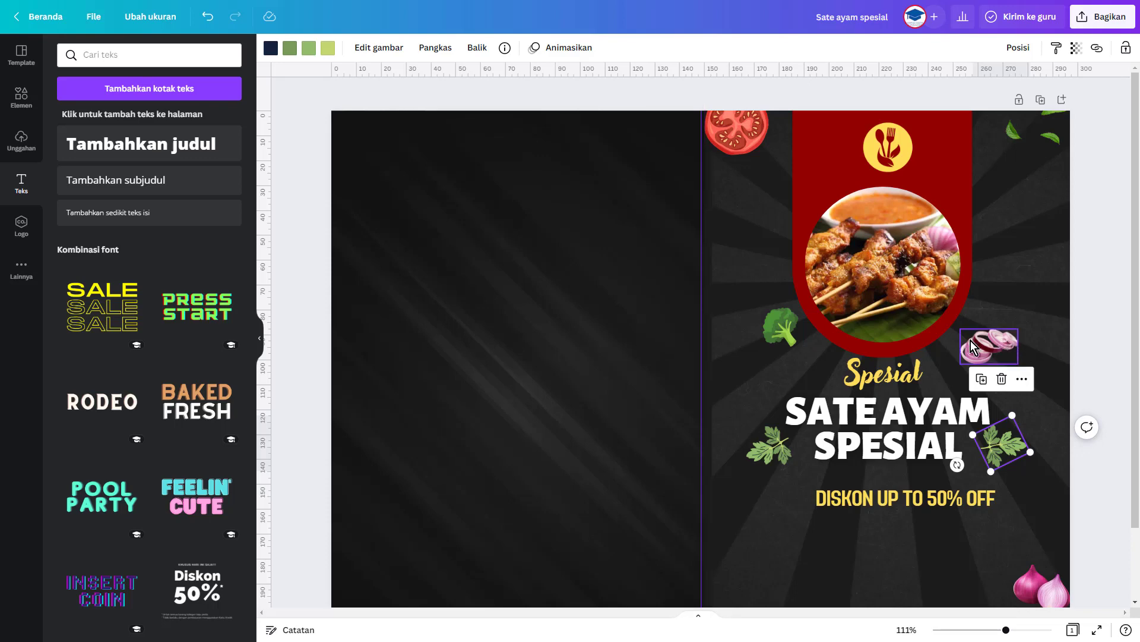
Set the script "Spesial" text above the title to size 35 and colour it a deeper yellow, #FFCC00
click(899, 376)
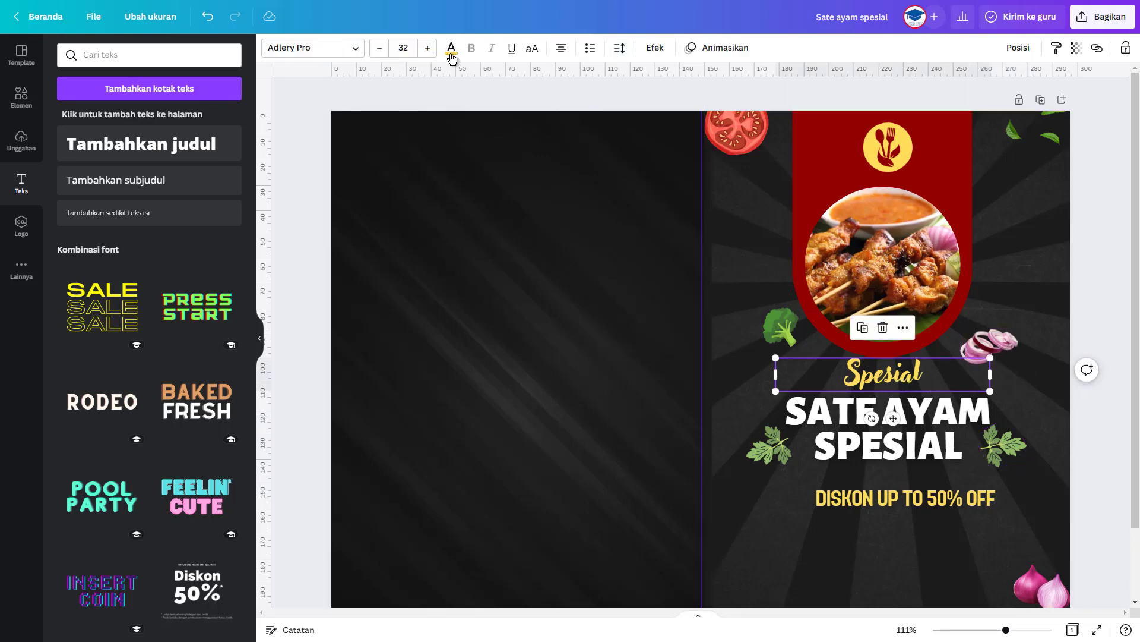
click(428, 48)
click(428, 47)
click(428, 48)
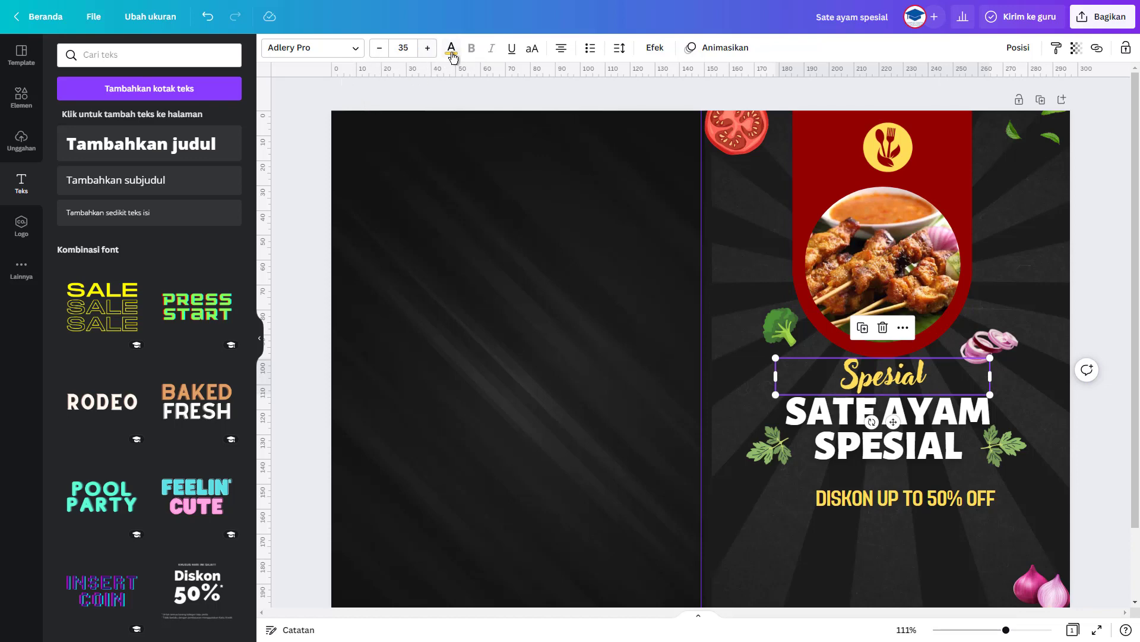
click(451, 49)
click(71, 111)
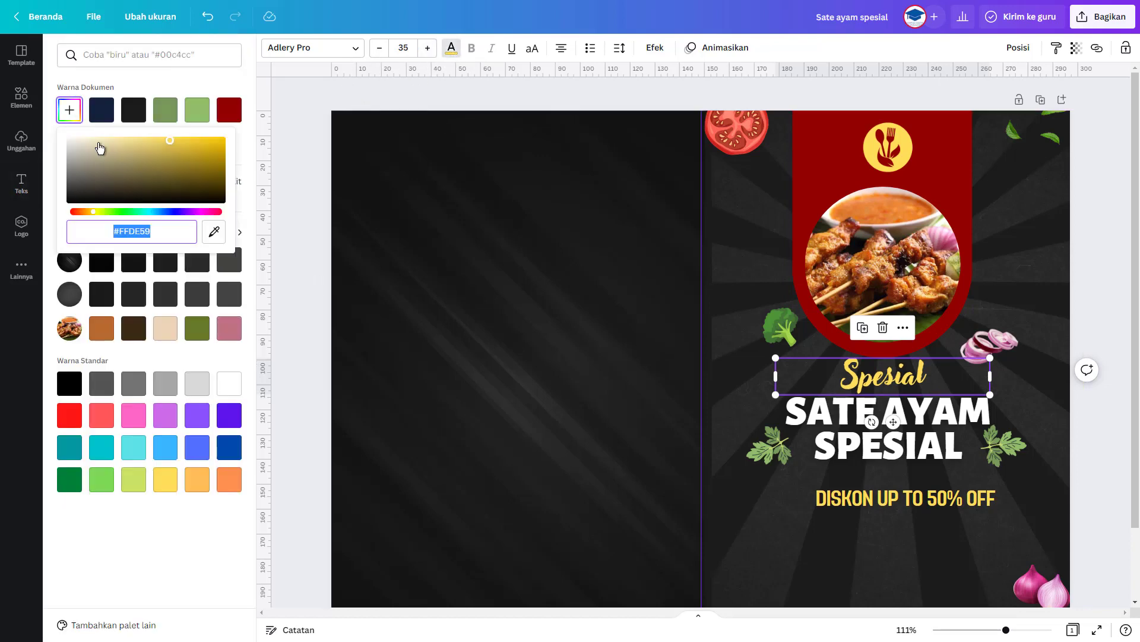
drag(169, 148, 223, 140)
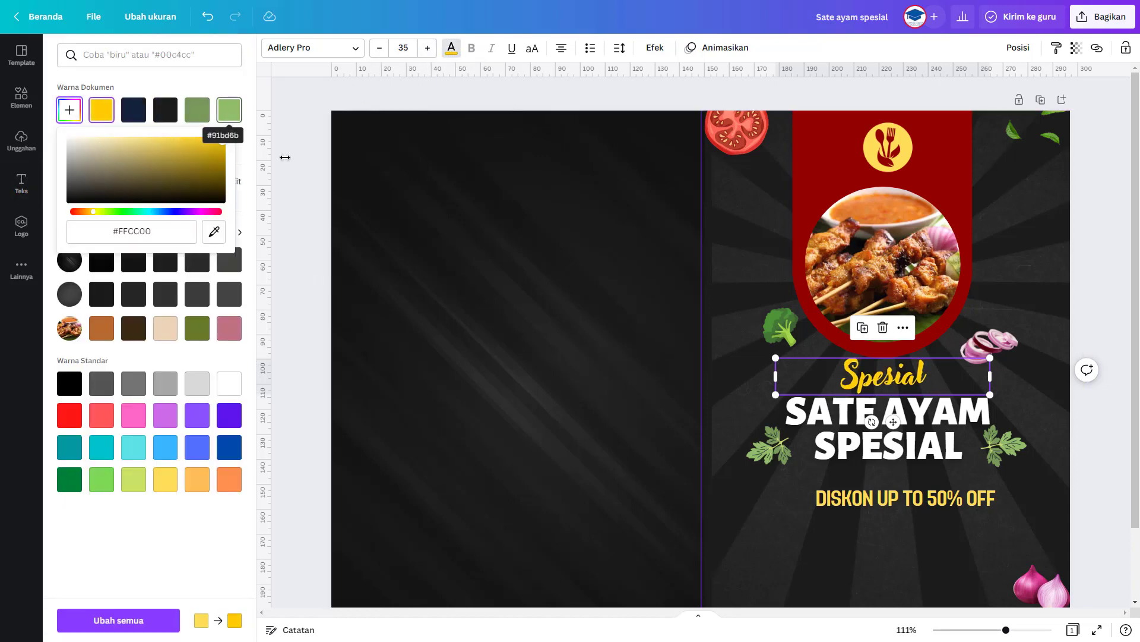
Recolour the "DISKON UP TO 50% OFF" line with #FFCC00 and move it up, centred just below the title
click(863, 493)
click(107, 114)
drag(968, 499, 957, 489)
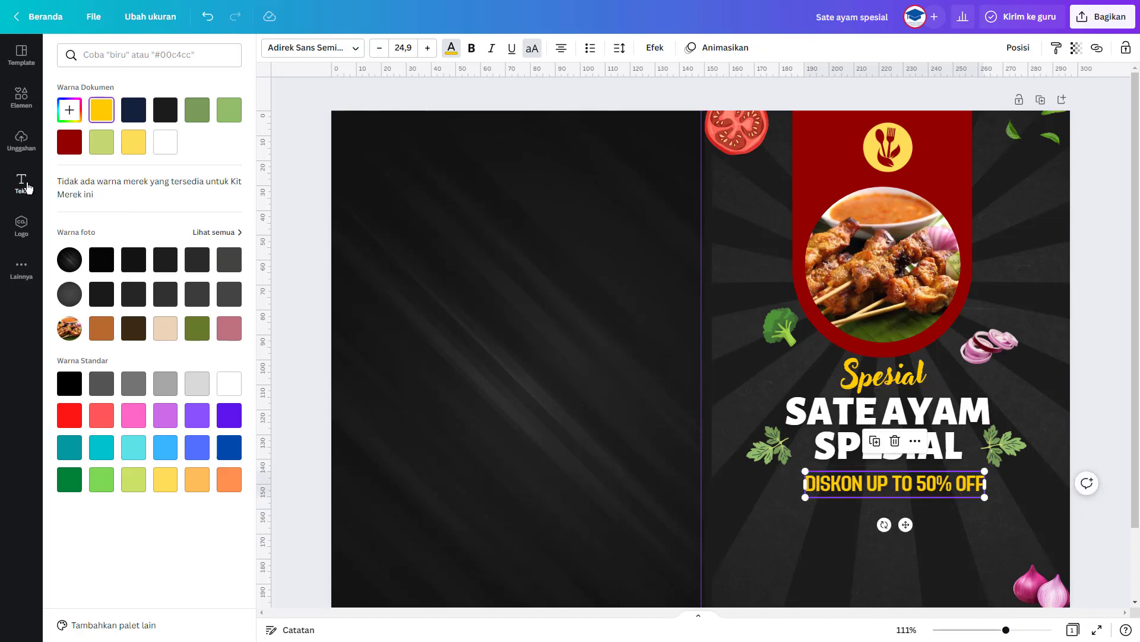
Add a small body text box to the cover, directly under the discount line
click(27, 188)
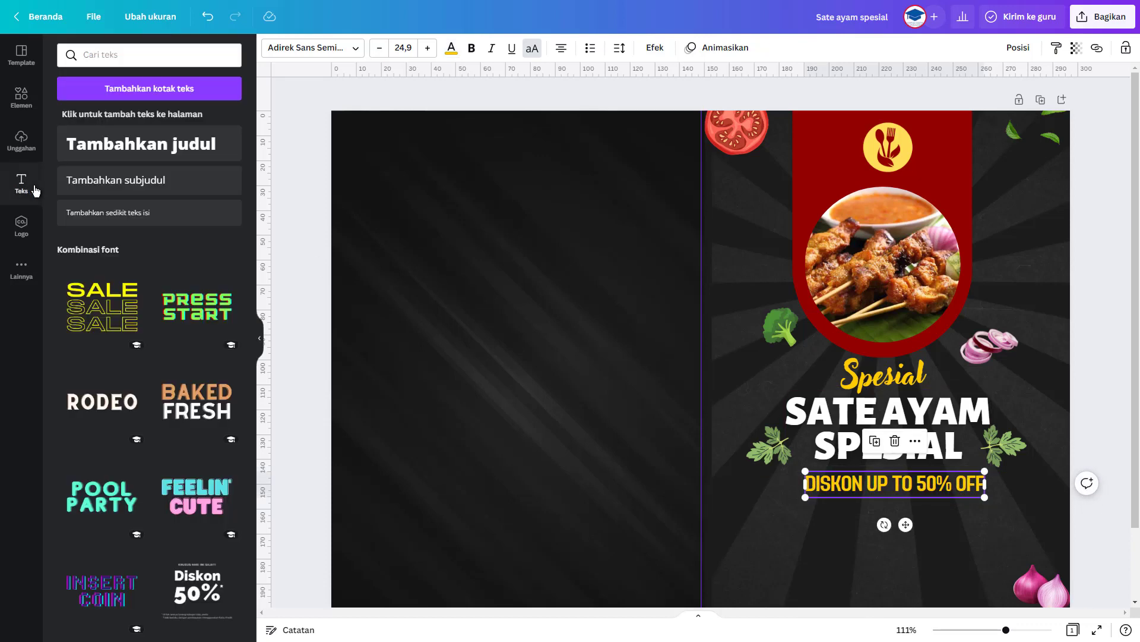
click(158, 221)
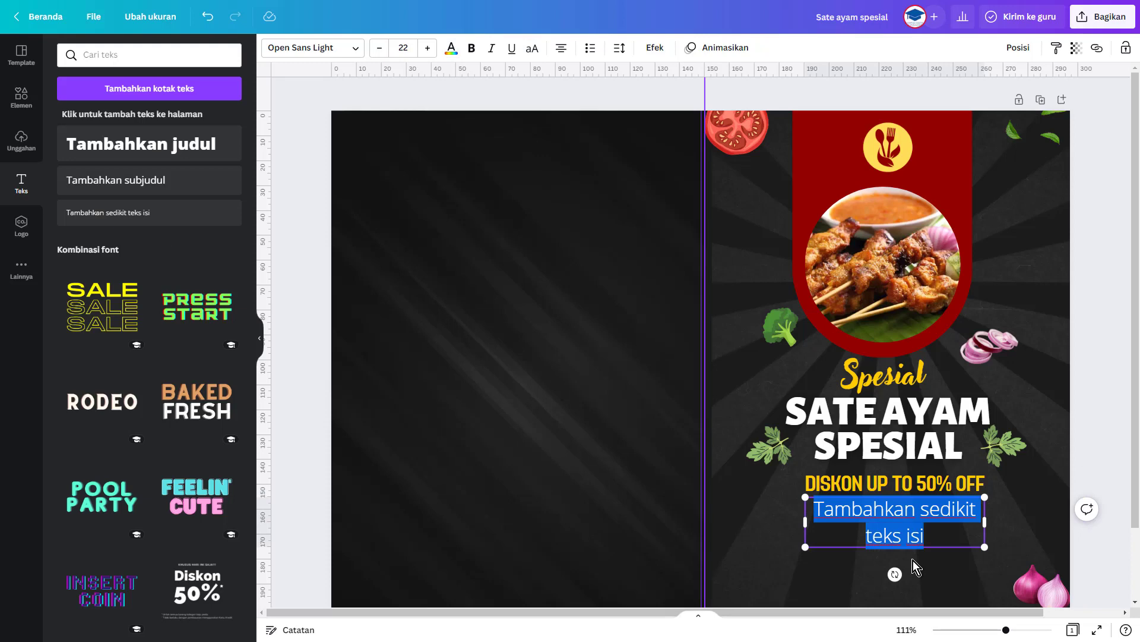
text(Lo)
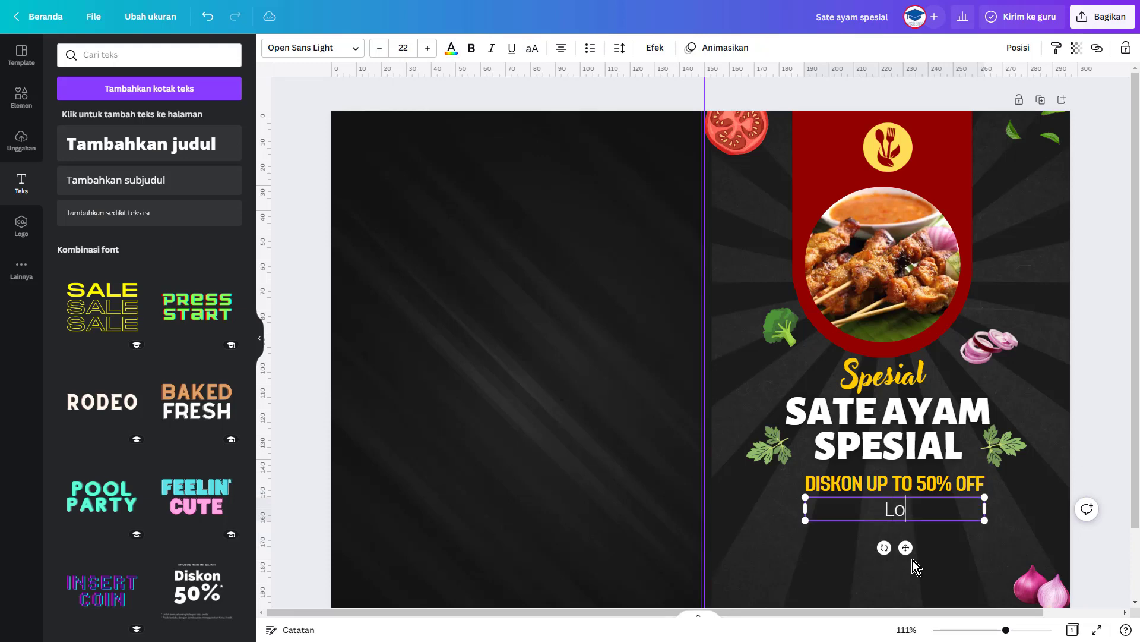
text(rem ipsum)
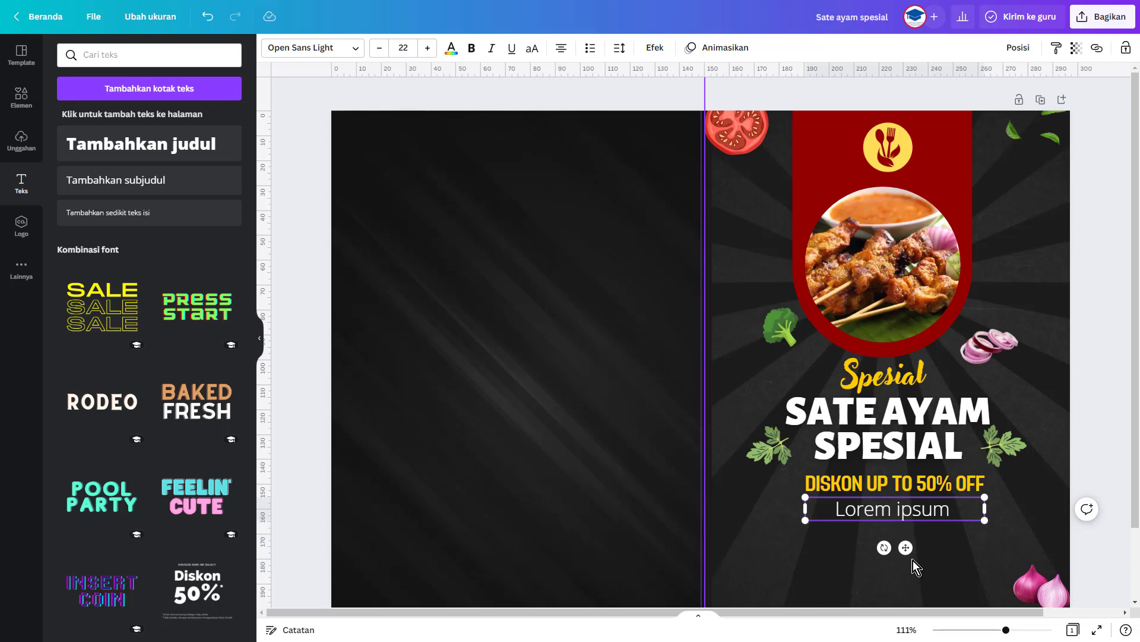
key(BackSpace)
key(BackSpace)
key(BackSpace)
key(BackSpace)
key(BackSpace)
key(BackSpace)
key(BackSpace)
key(BackSpace)
key(BackSpace)
key(BackSpace)
key(BackSpace)
key(BackSpace)
Fill the new body text with "Makanan enak siap saji dengan rasa spesial ayam."
text(Makanan en)
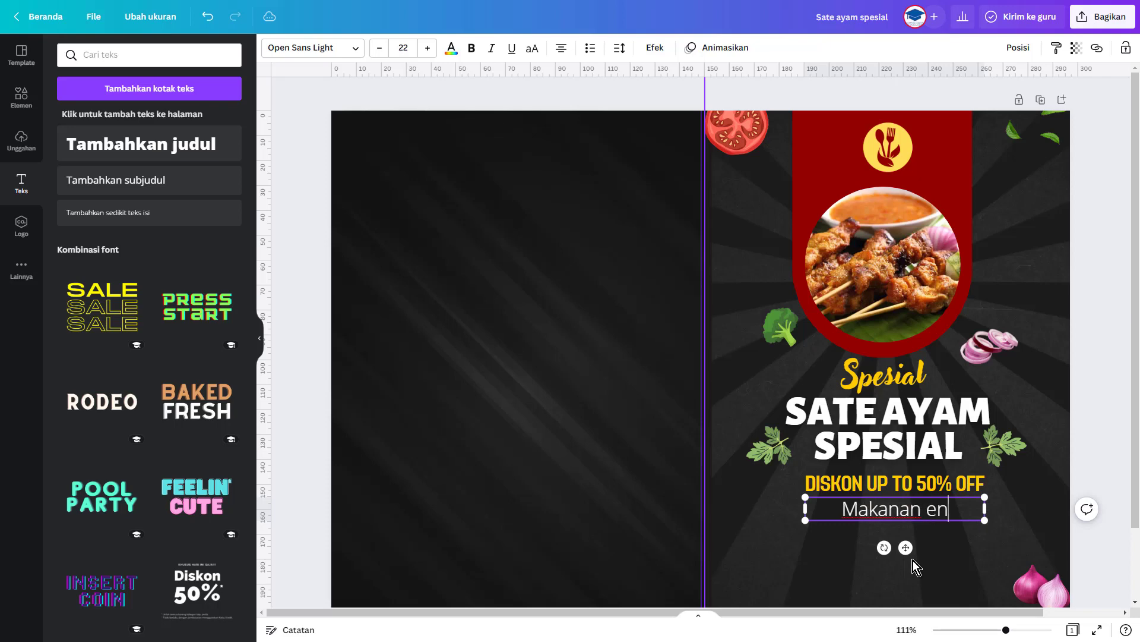
text(ak siap saji dengan)
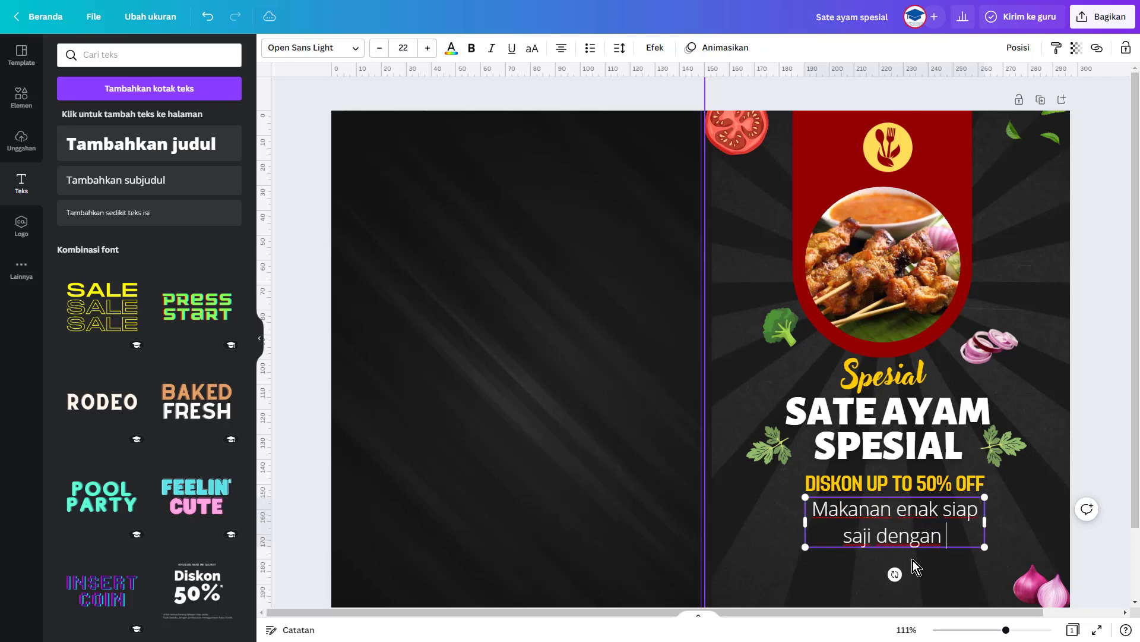
text( rasa spe)
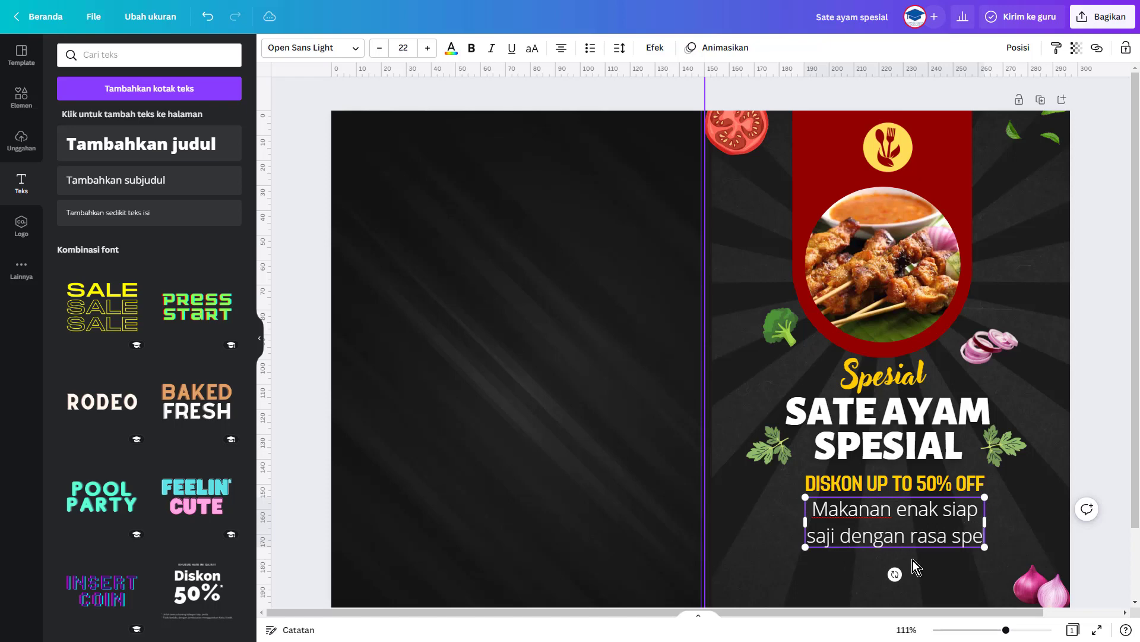
text(sial ayam.)
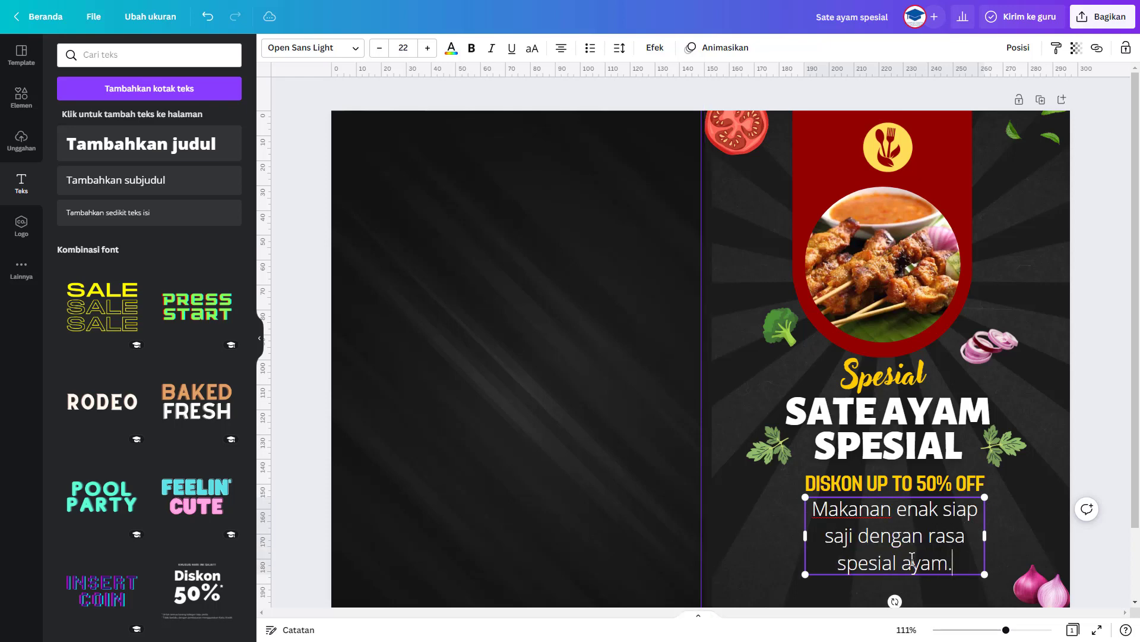
Widen the body text box to fit the sentence on one line and append three more copies of the sentence
key(ctrl+a)
key(ctrl+c)
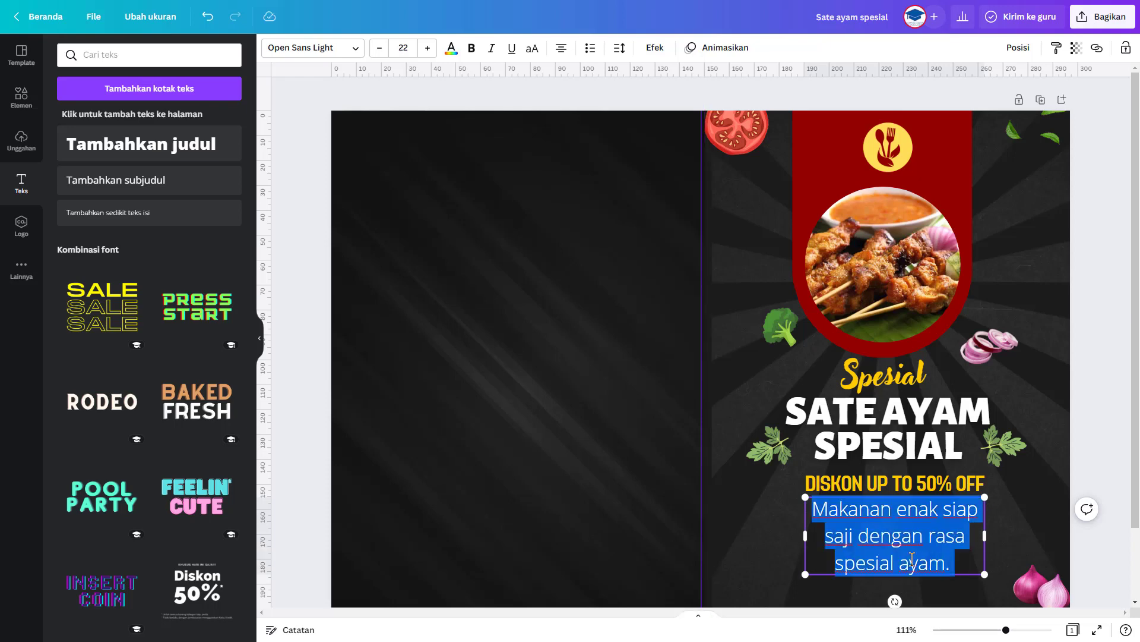
drag(805, 537, 542, 503)
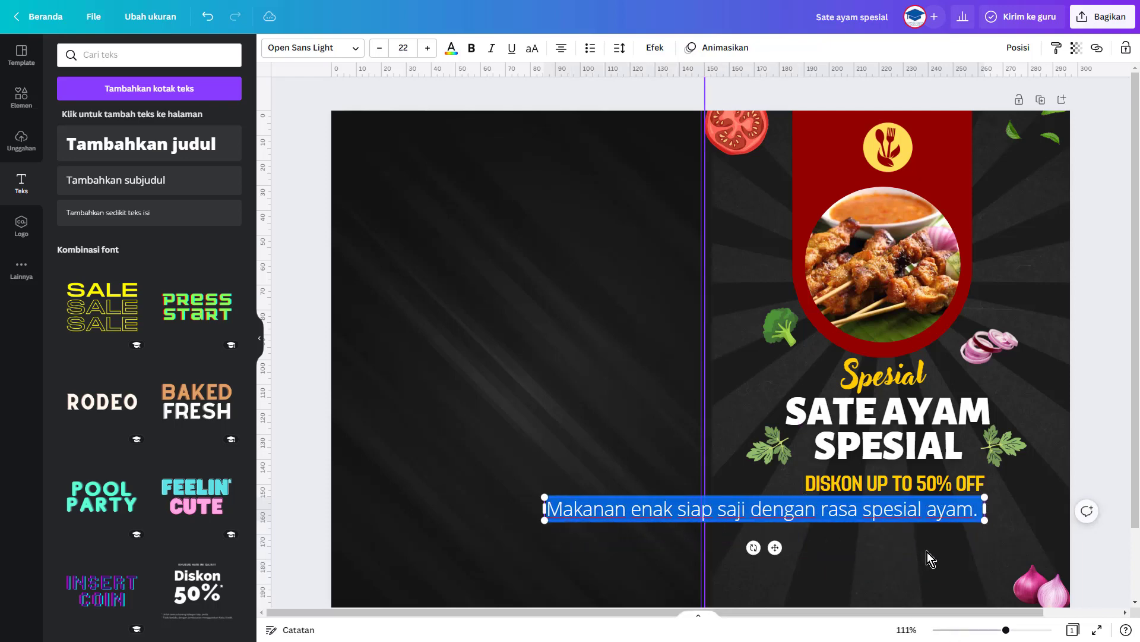
click(954, 514)
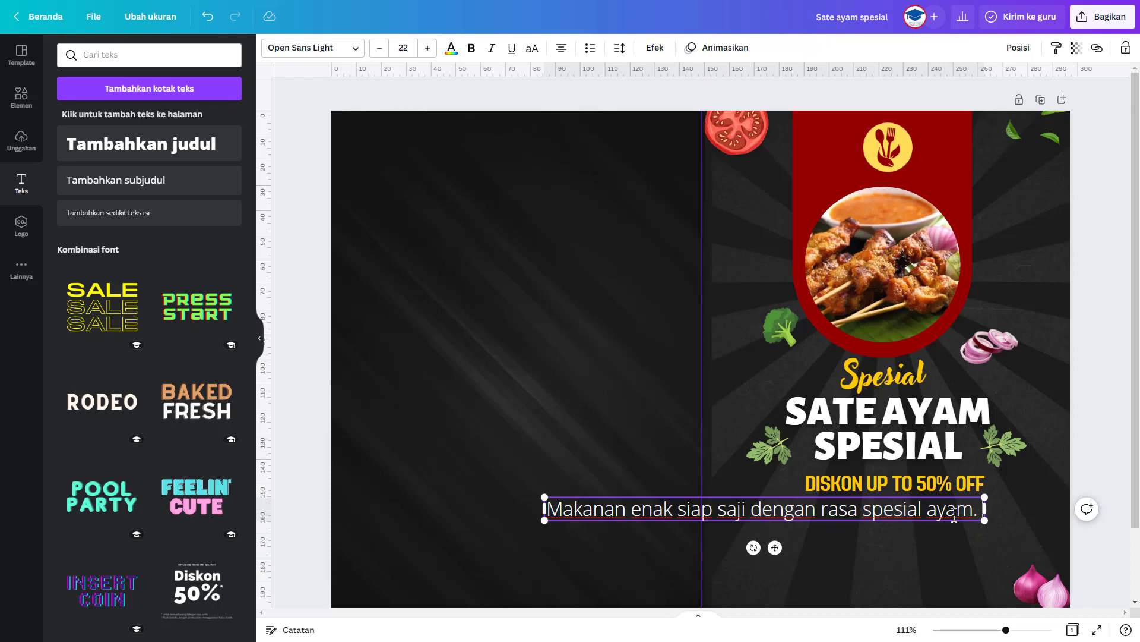
key(ctrl+v)
key(ctrl+v)
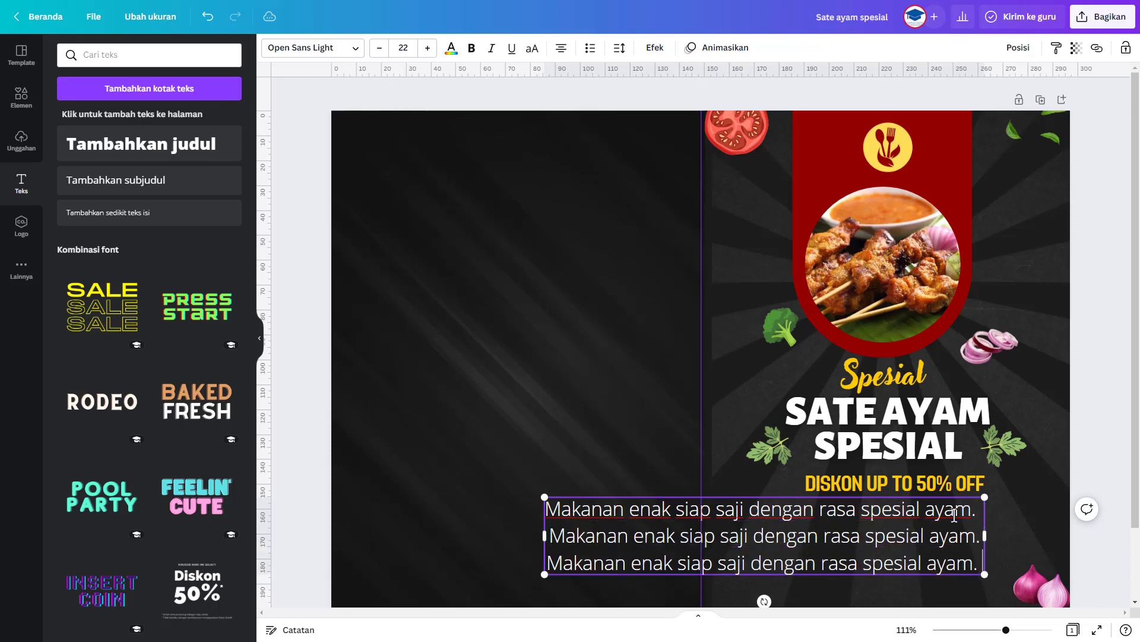
key(ctrl+v)
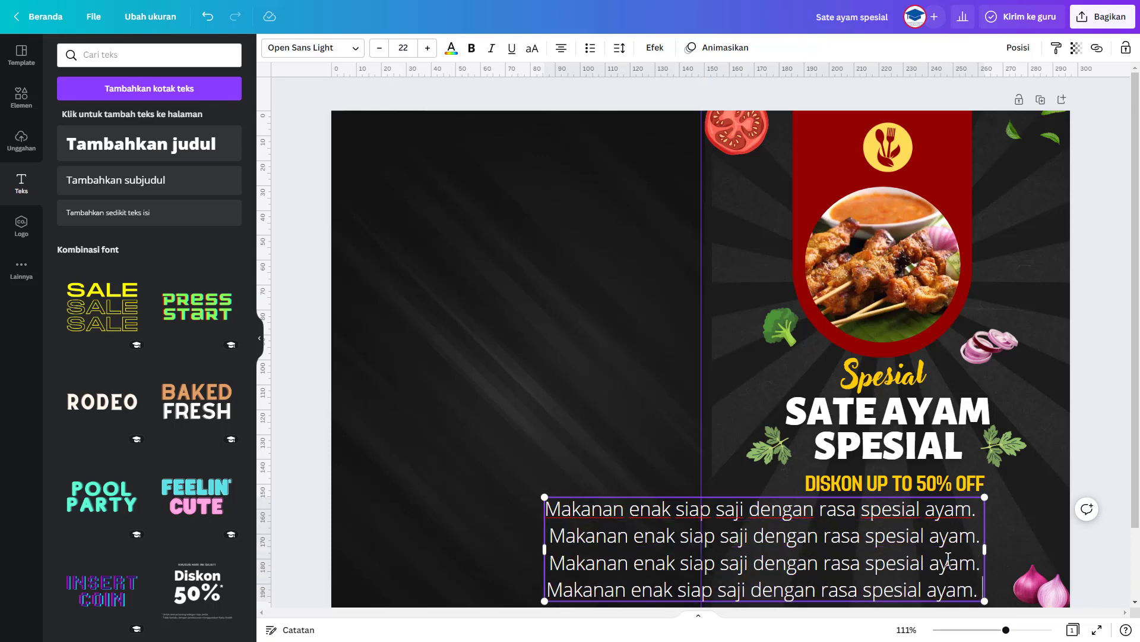
Vary the repeated sentences by deleting "dengan" from the second, "rasa" from the third and "spesial" from the fourth
double_click(792, 535)
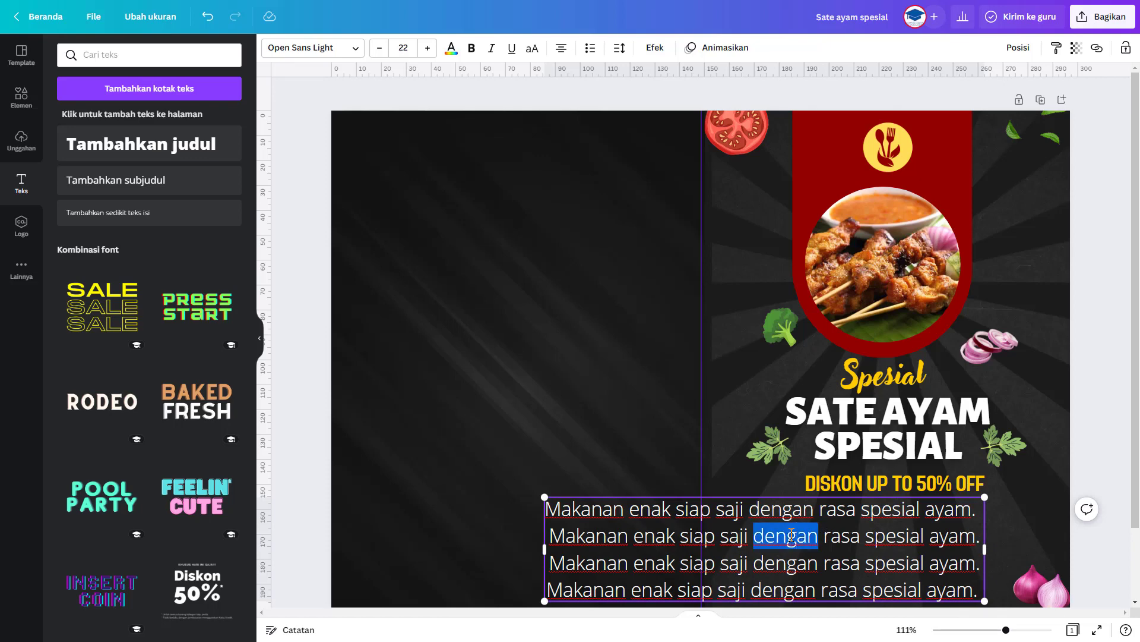
key(BackSpace)
double_click(841, 563)
key(BackSpace)
double_click(893, 591)
key(BackSpace)
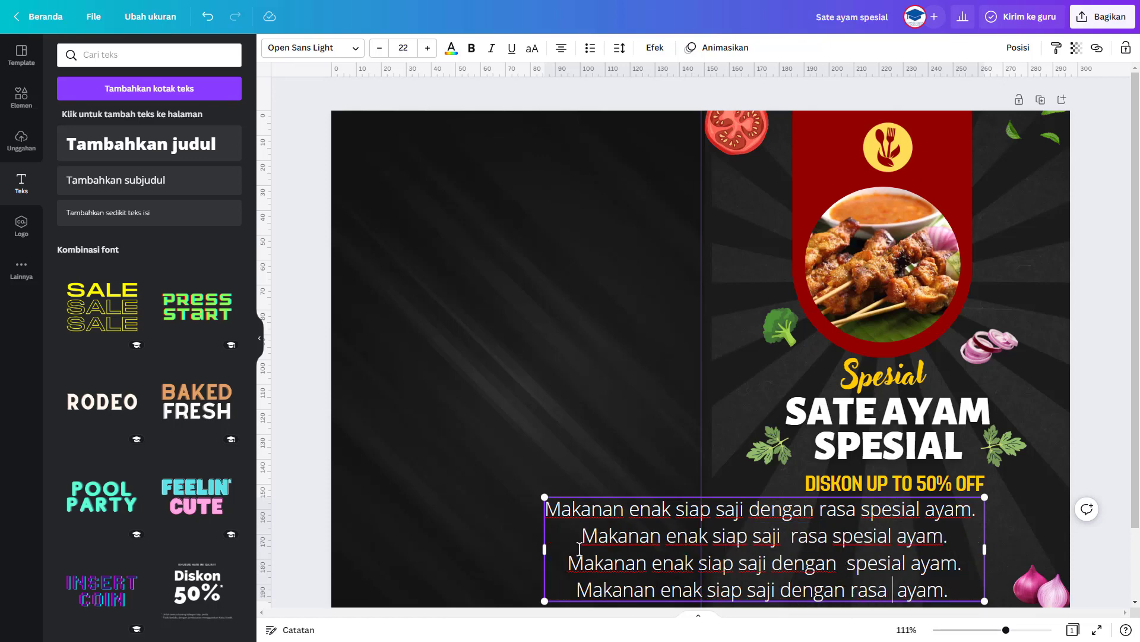
Scale the paragraph down to size 10.4 beneath the discount line and append two more copies of the sentence
drag(546, 498, 776, 551)
drag(894, 555, 904, 505)
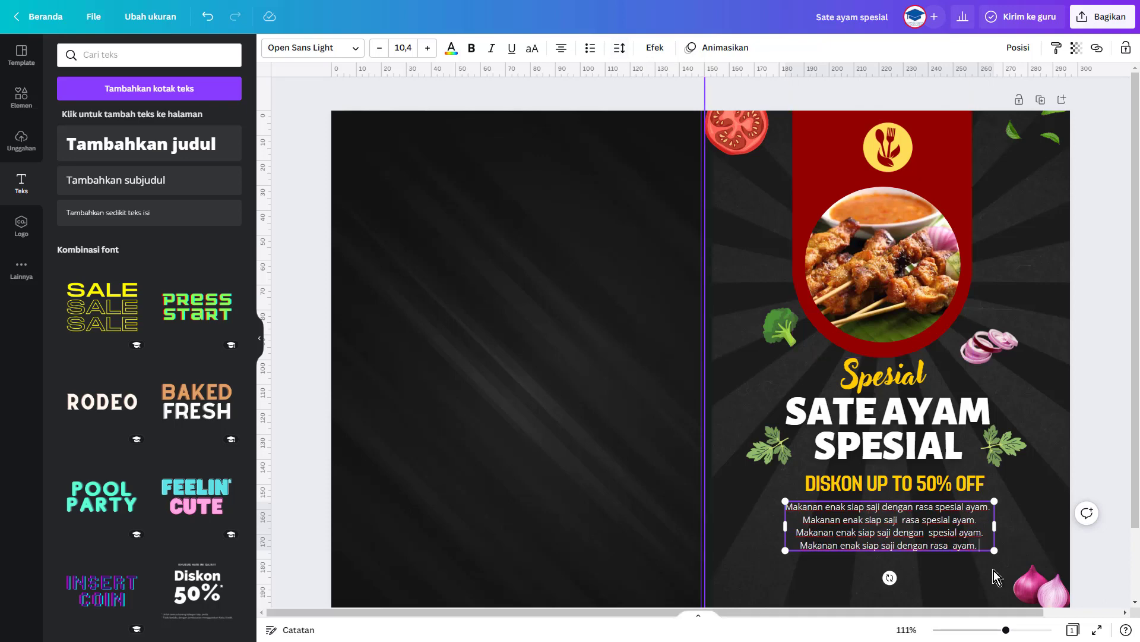
key(ctrl+v)
key(ctrl+v)
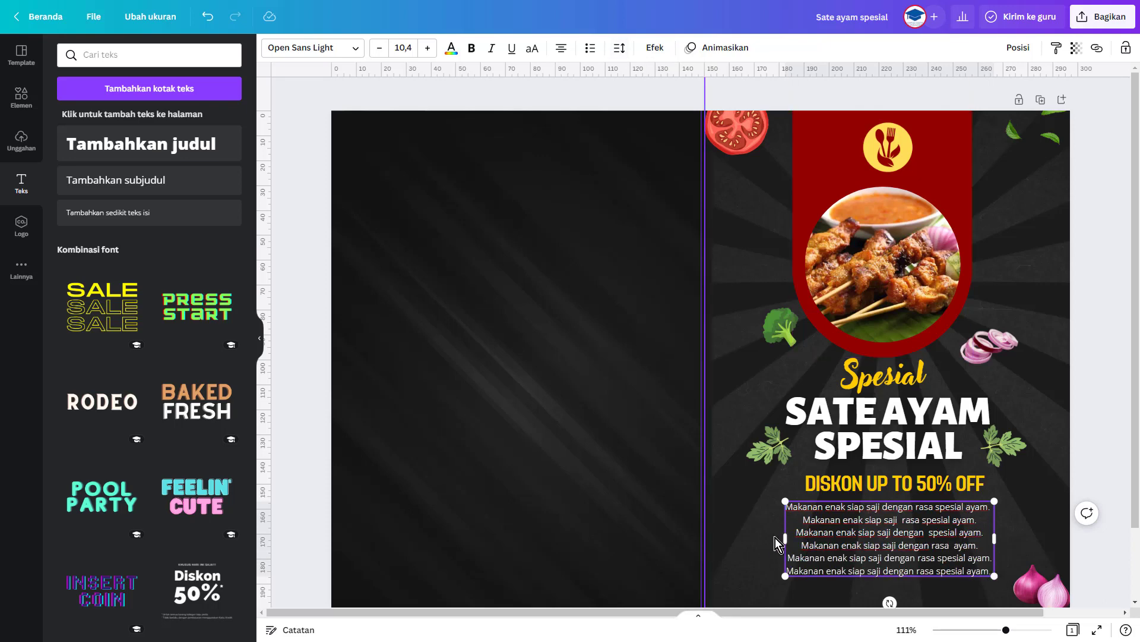
Widen the paragraph's text box to about 93.7 mm and set its line spacing to 1.3
drag(785, 538, 761, 532)
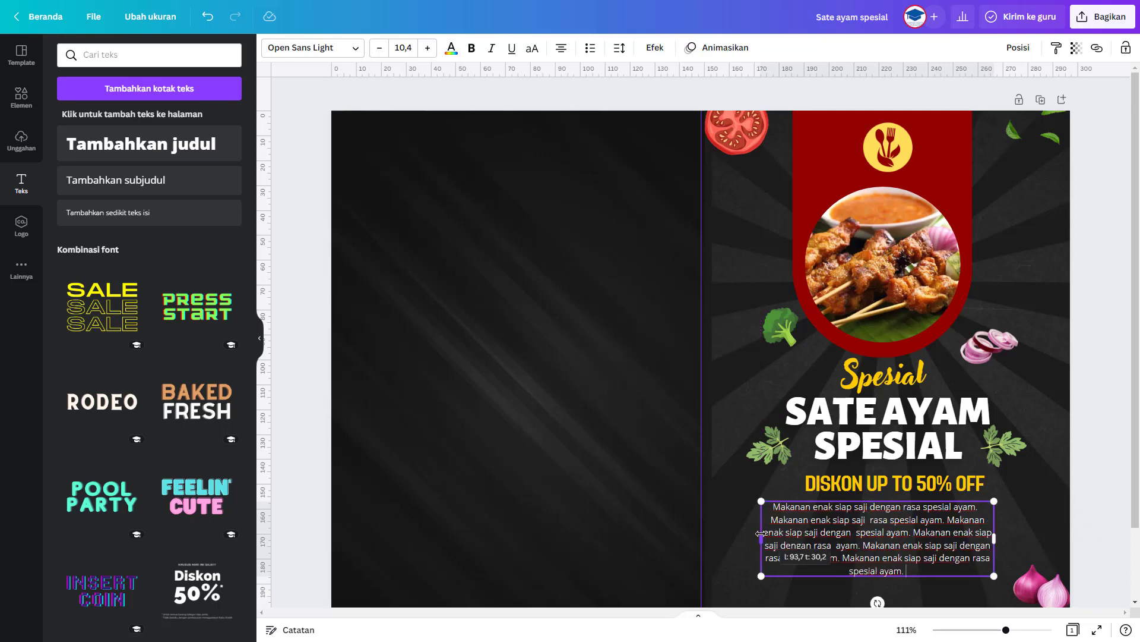
click(613, 48)
mouse_move(692, 134)
mouse_down()
mouse_move(676, 137)
mouse_move(689, 139)
mouse_up()
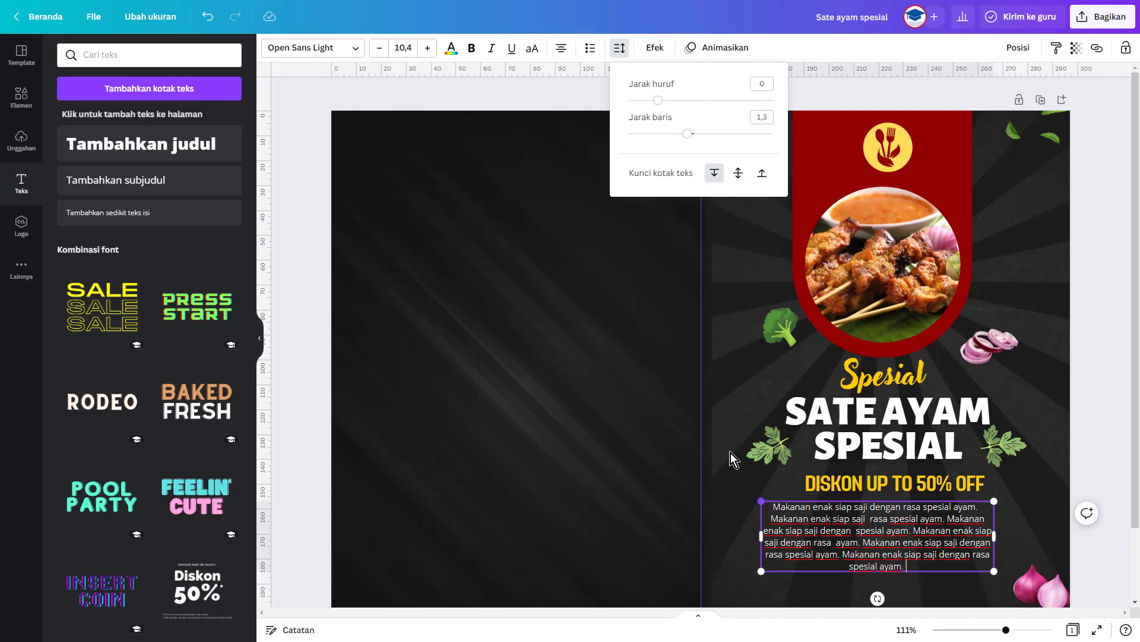
key(Escape)
Scale the paragraph down to size 8.9 in a slightly narrower box and position it a little lower under the discount line
click(888, 428)
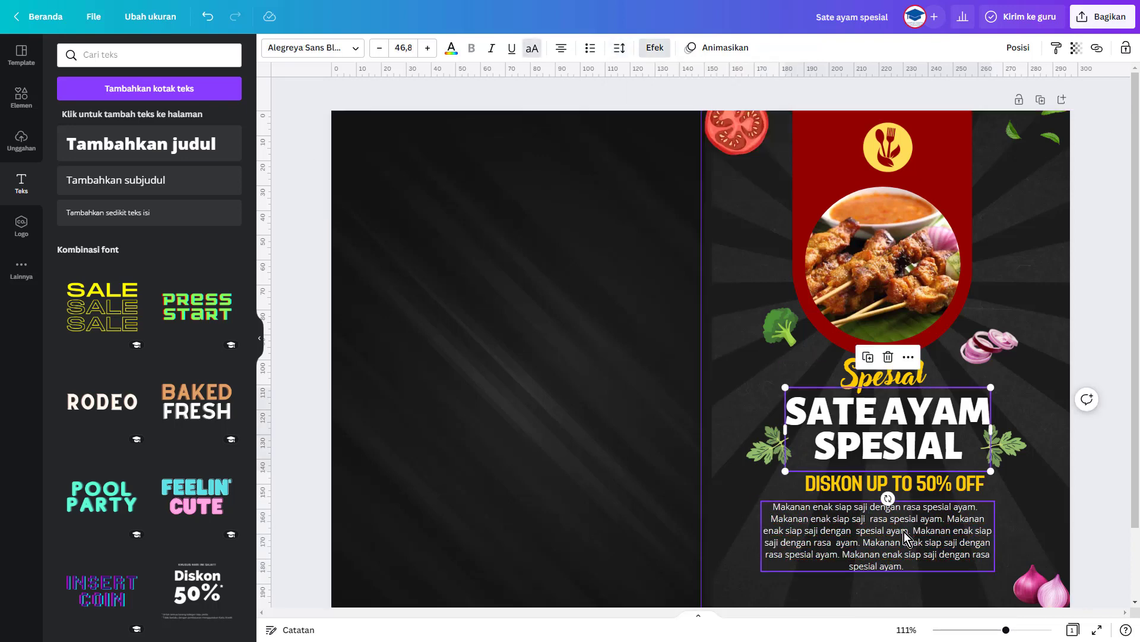
drag(904, 533, 914, 534)
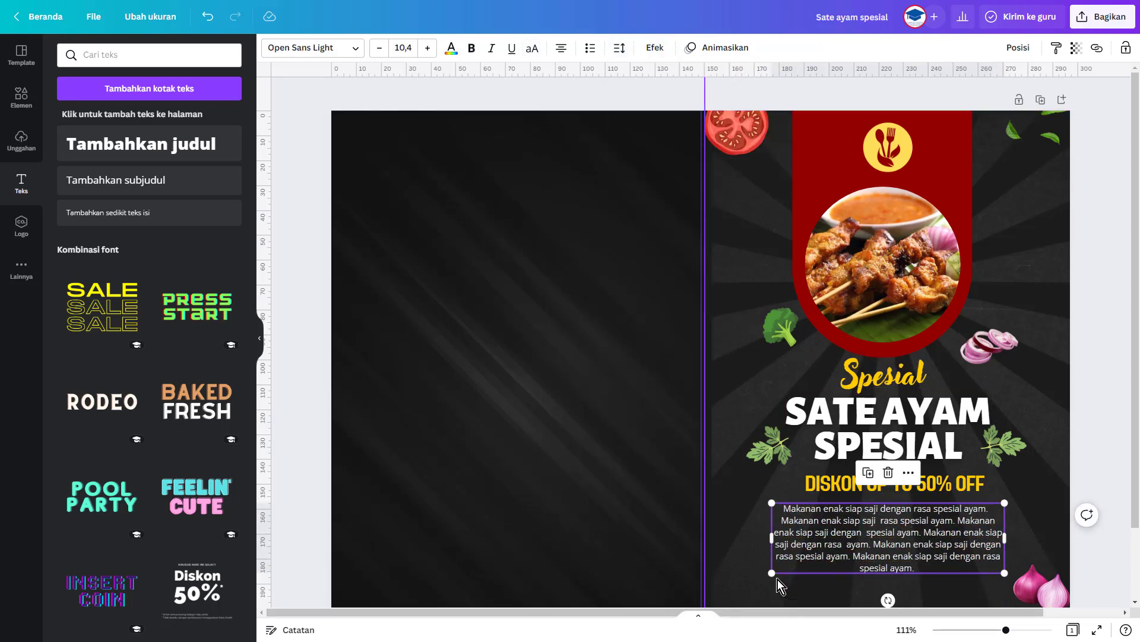
drag(778, 578, 781, 532)
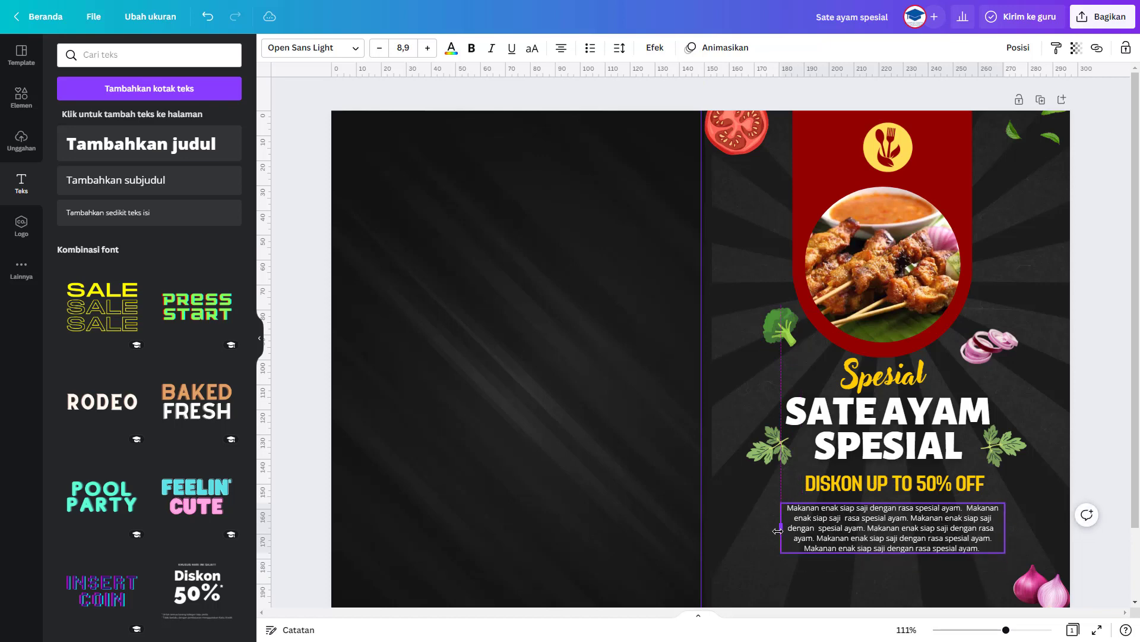
click(970, 555)
drag(972, 549, 972, 545)
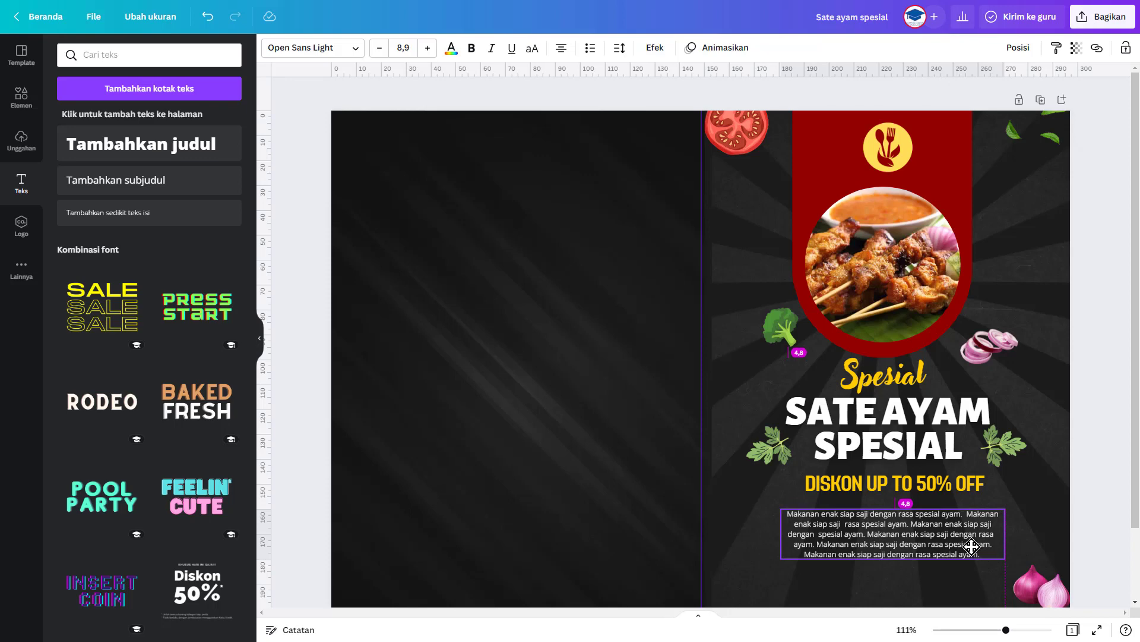
Duplicate the description paragraph, keeping one copy across the fold beside the title with all its text selected
drag(972, 539, 715, 458)
key(ctrl+d)
double_click(715, 457)
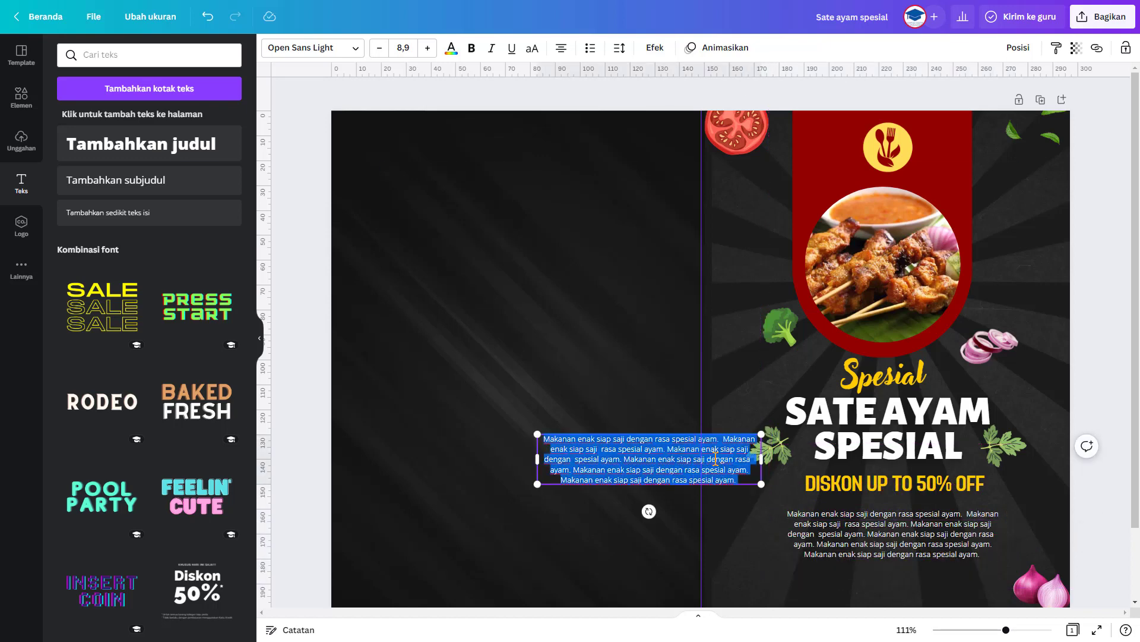
text(sate)
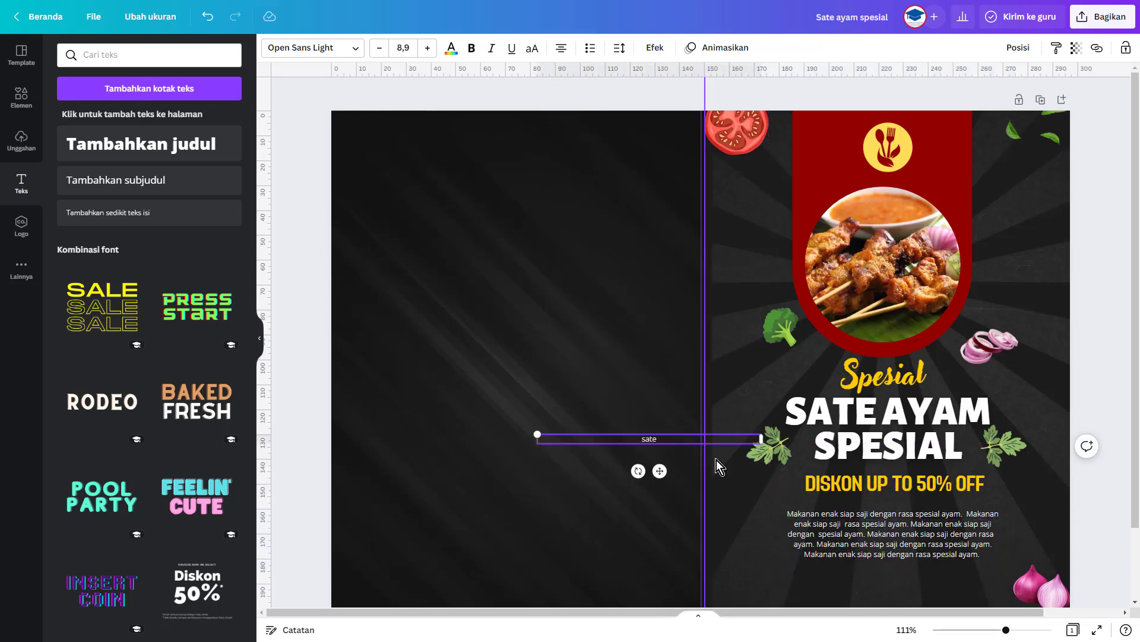
key(BackSpace)
key(BackSpace)
key(BackSpace)
key(BackSpace)
text(www.sateayam.com)
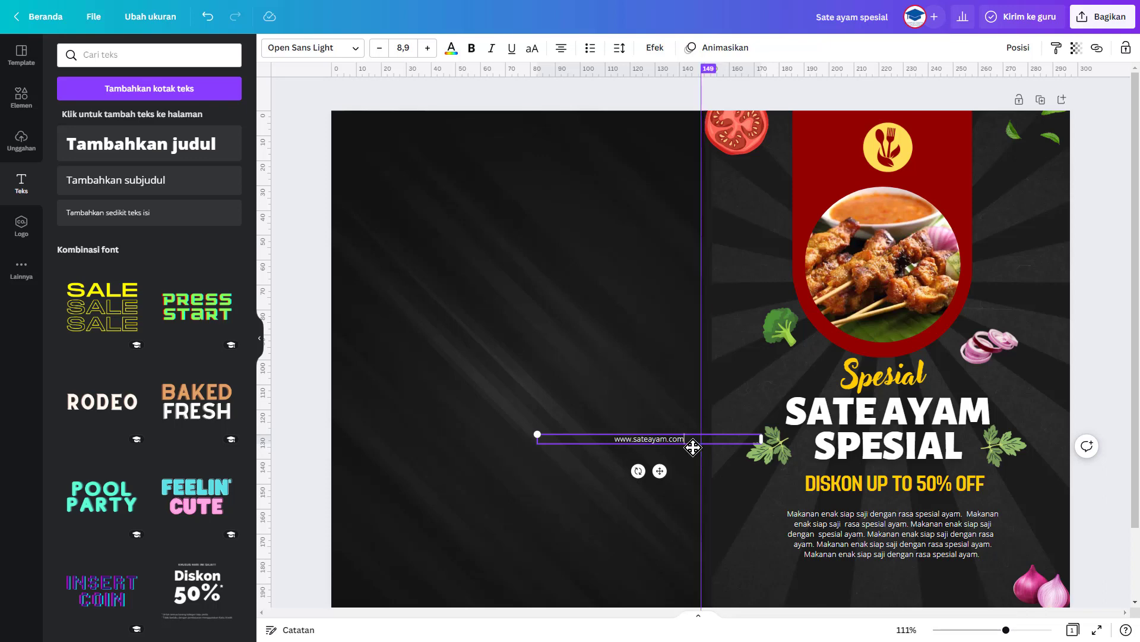
drag(705, 446, 963, 583)
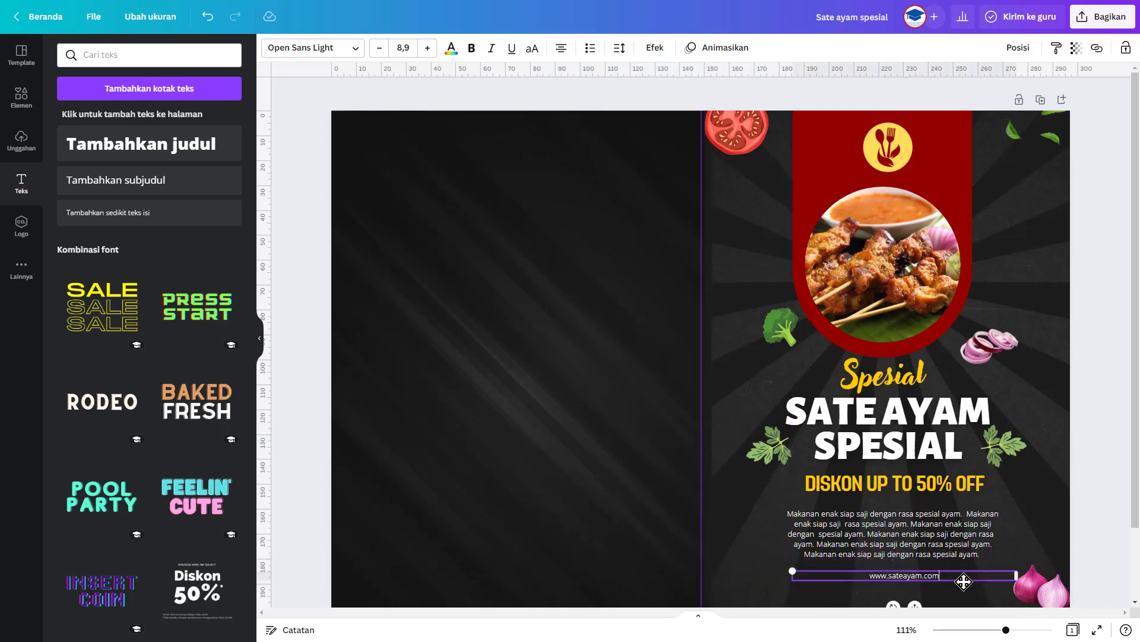
Enlarge the website address to size 15.9 and re-centre it under the description paragraph
click(430, 50)
click(430, 50)
click(430, 50)
click(431, 52)
click(431, 52)
click(431, 53)
click(431, 52)
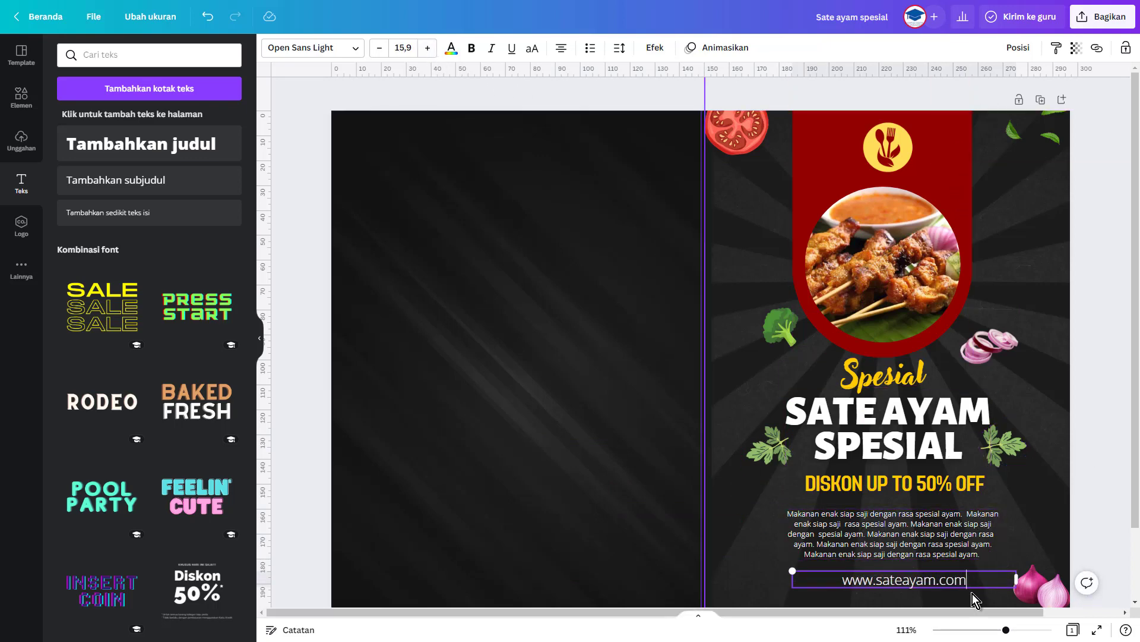
drag(971, 594, 962, 587)
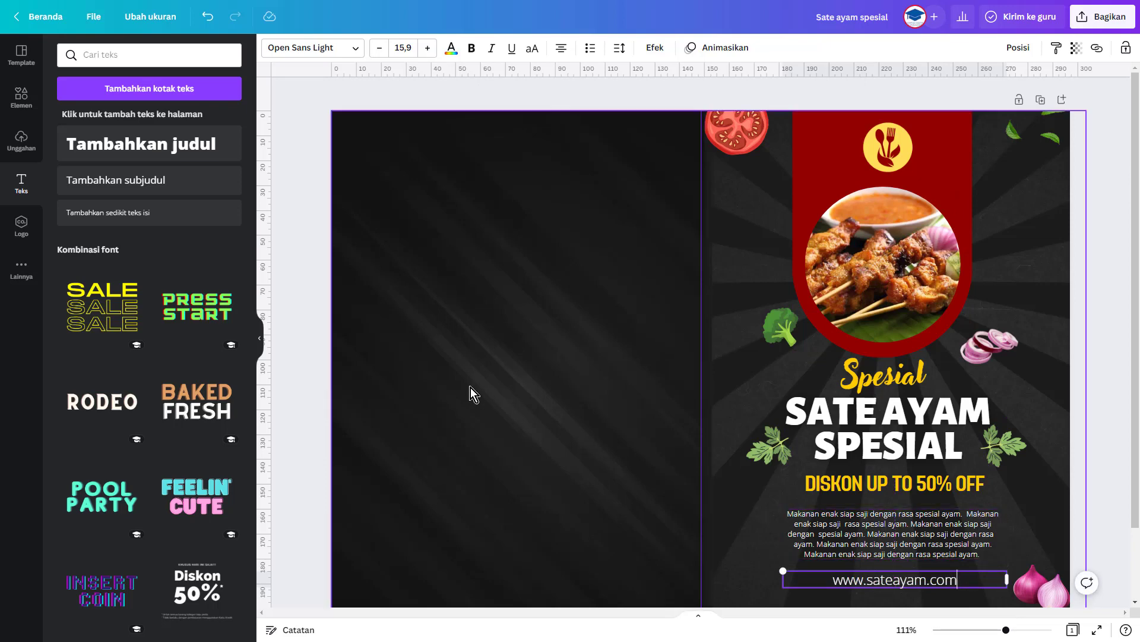
click(322, 262)
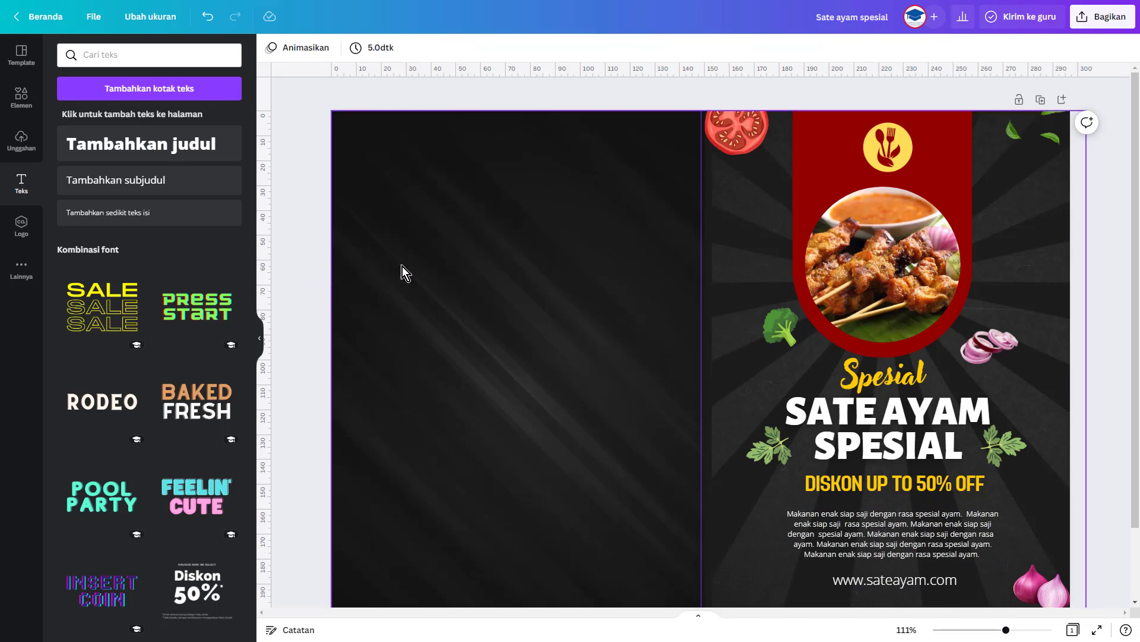
Check the bifold menu brochure reference image 4.webp in the browser and return to the sate ayam design
click(33, 91)
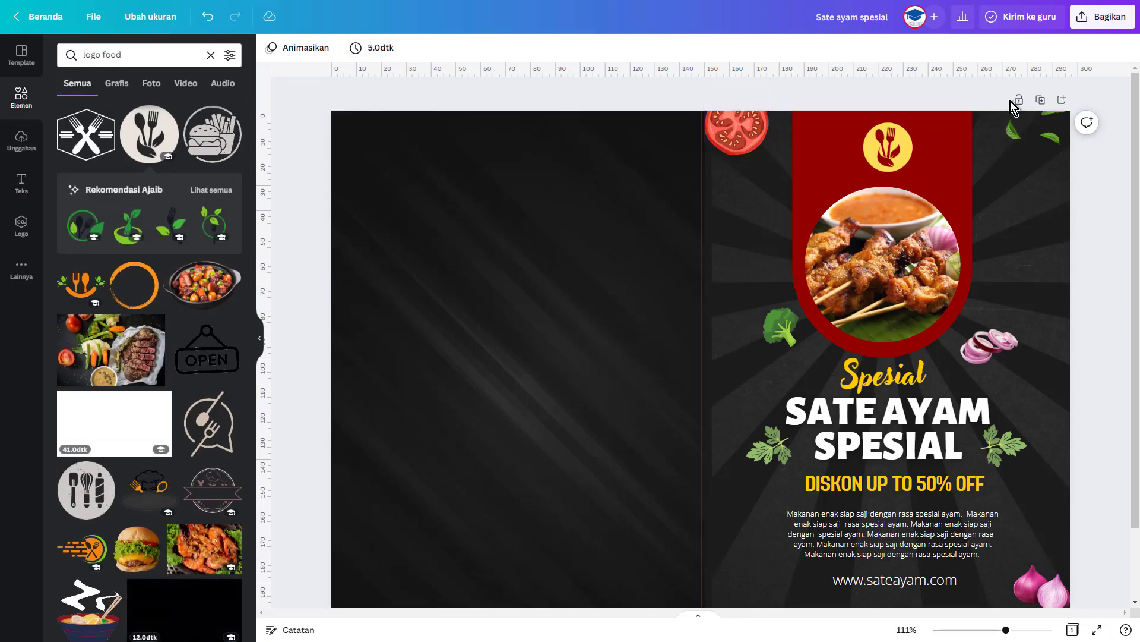
key(F11)
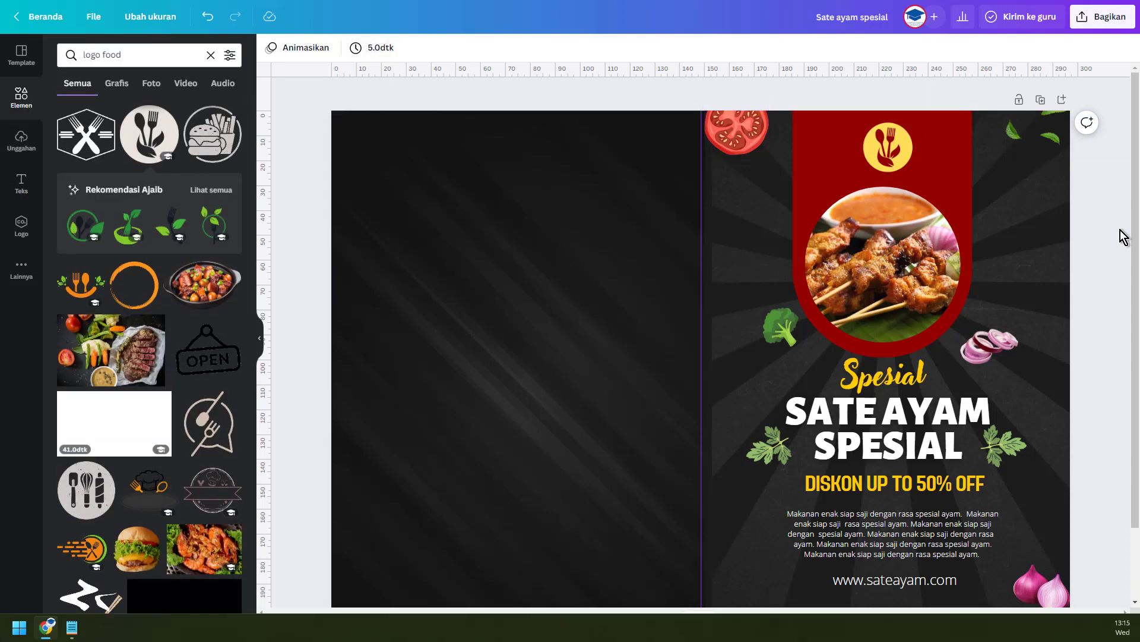
click(477, 9)
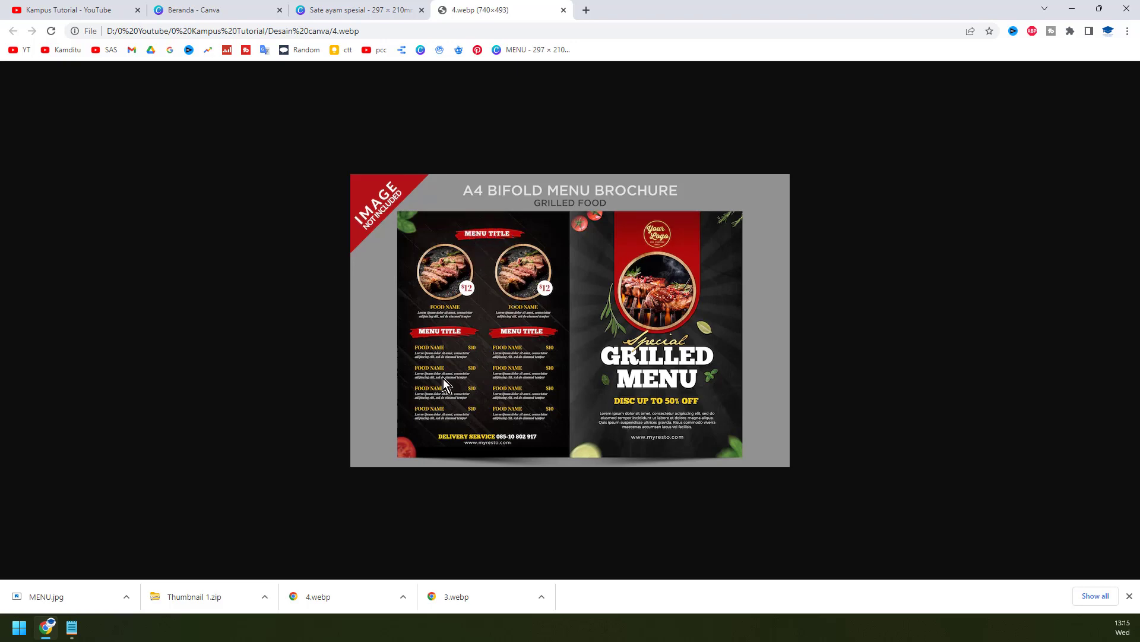
click(386, 16)
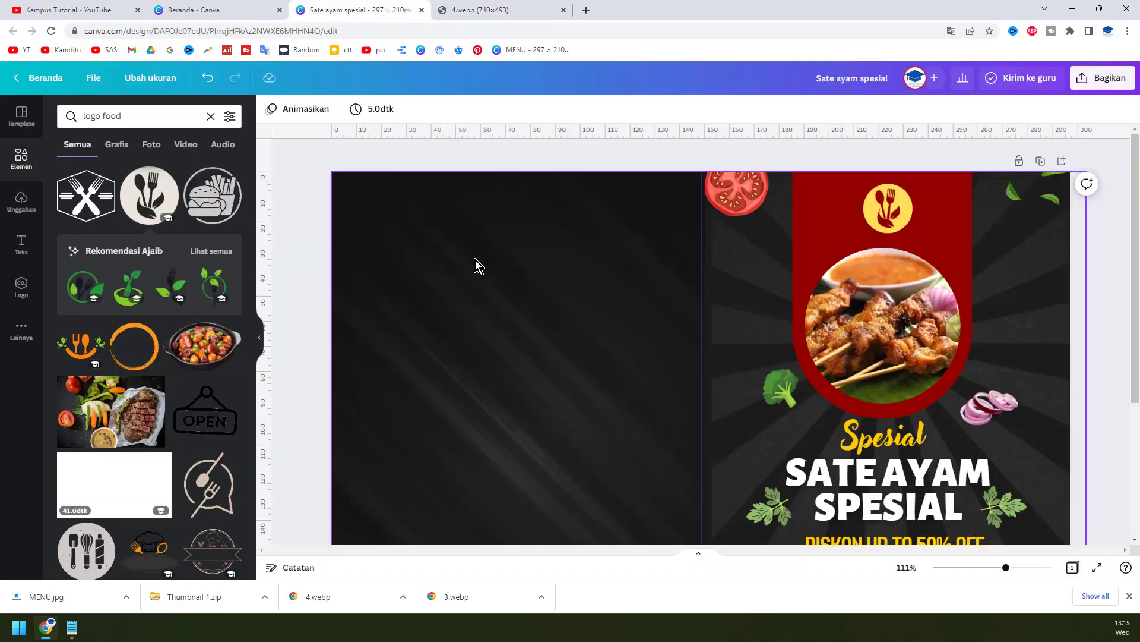
scroll(918, 398, down, 5)
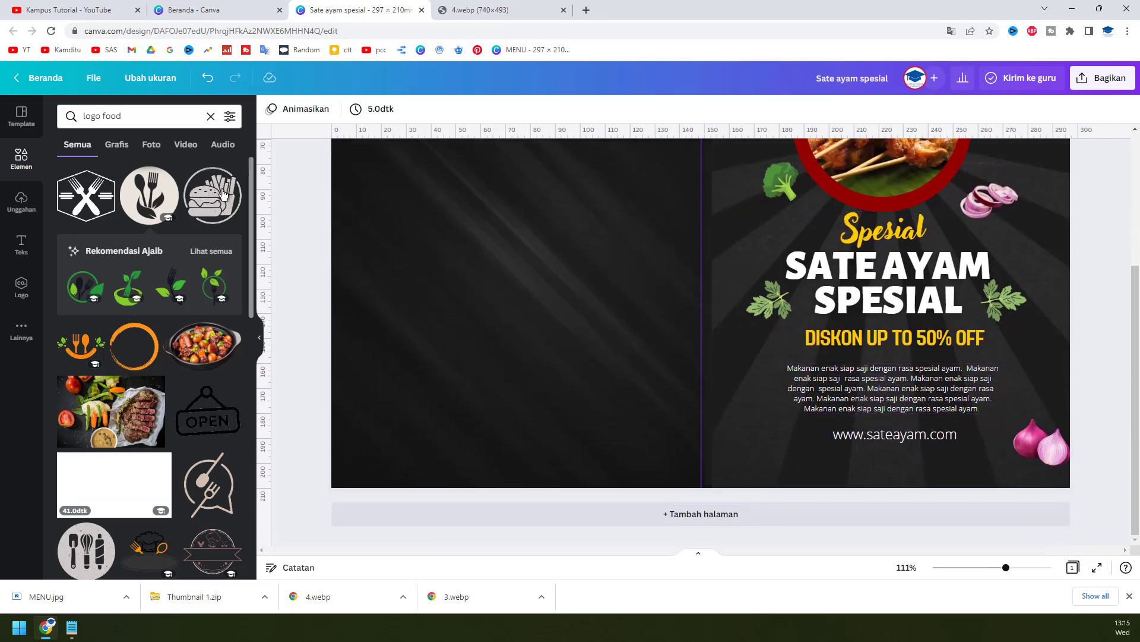
scroll(875, 397, up, 3)
scroll(874, 397, down, 3)
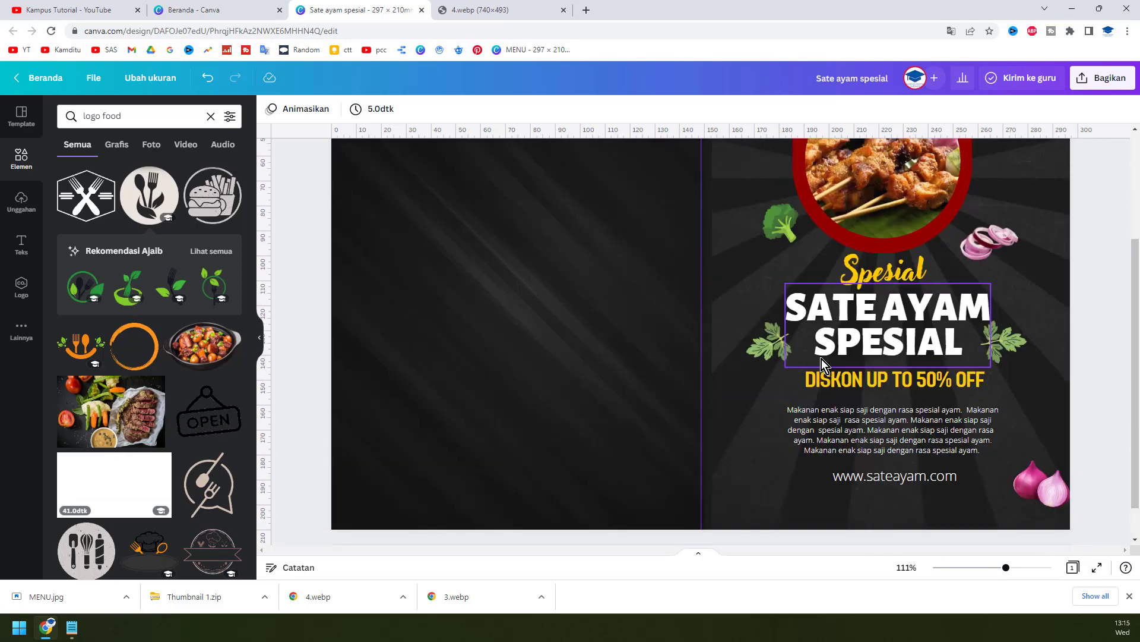
Search the elements for "daun sayur" and add the thin-leaved green herb sprig to the design
click(780, 300)
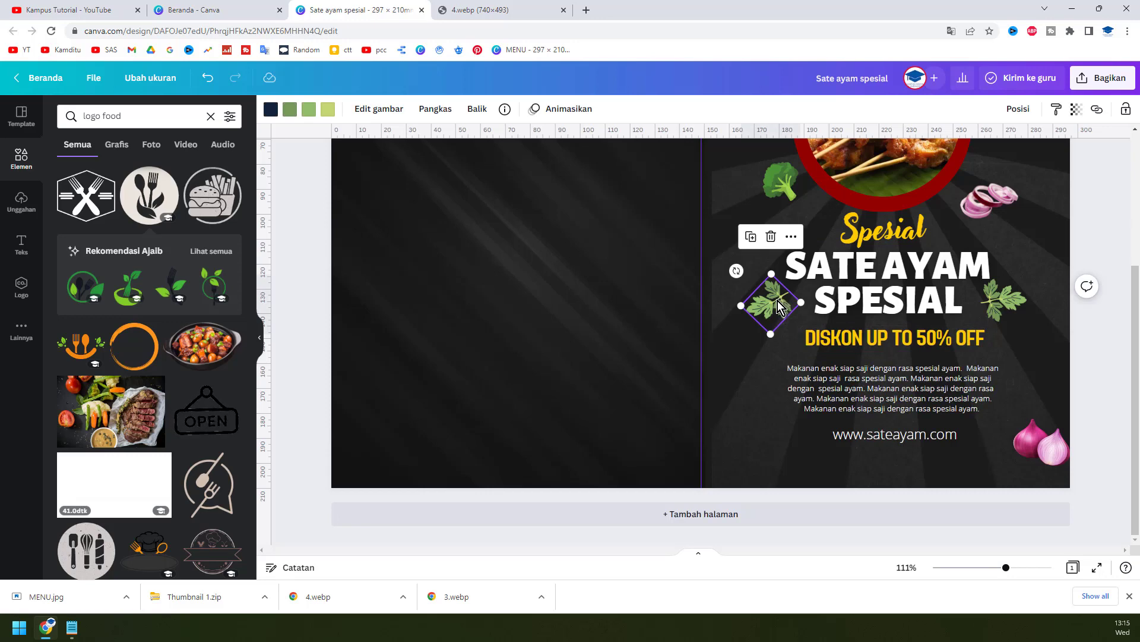
drag(151, 117, 84, 113)
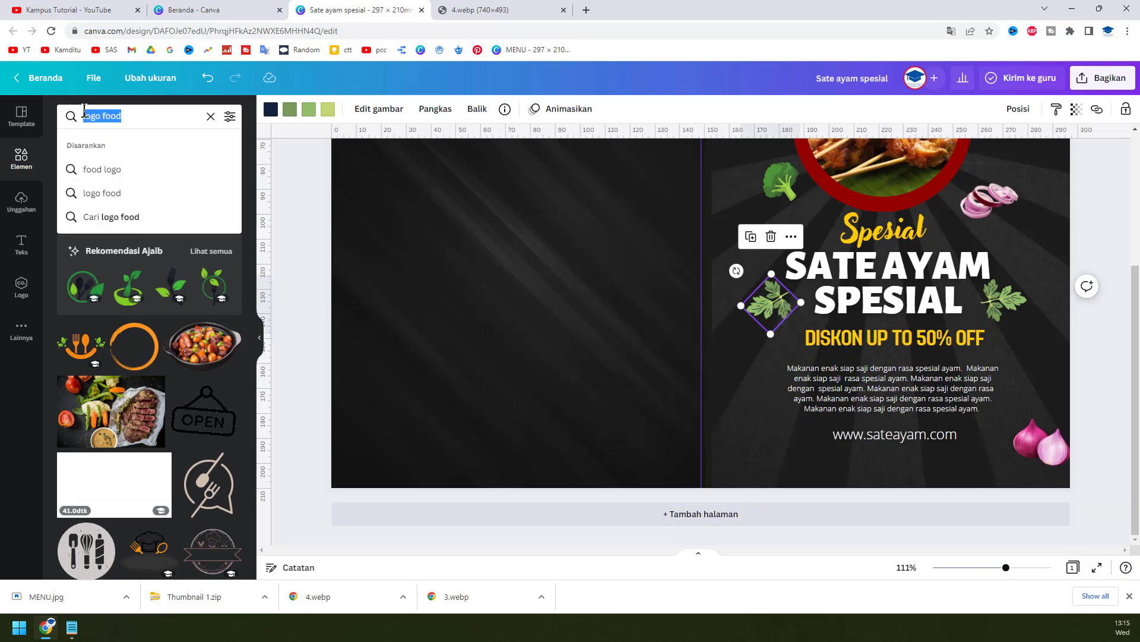
text(daun sayur)
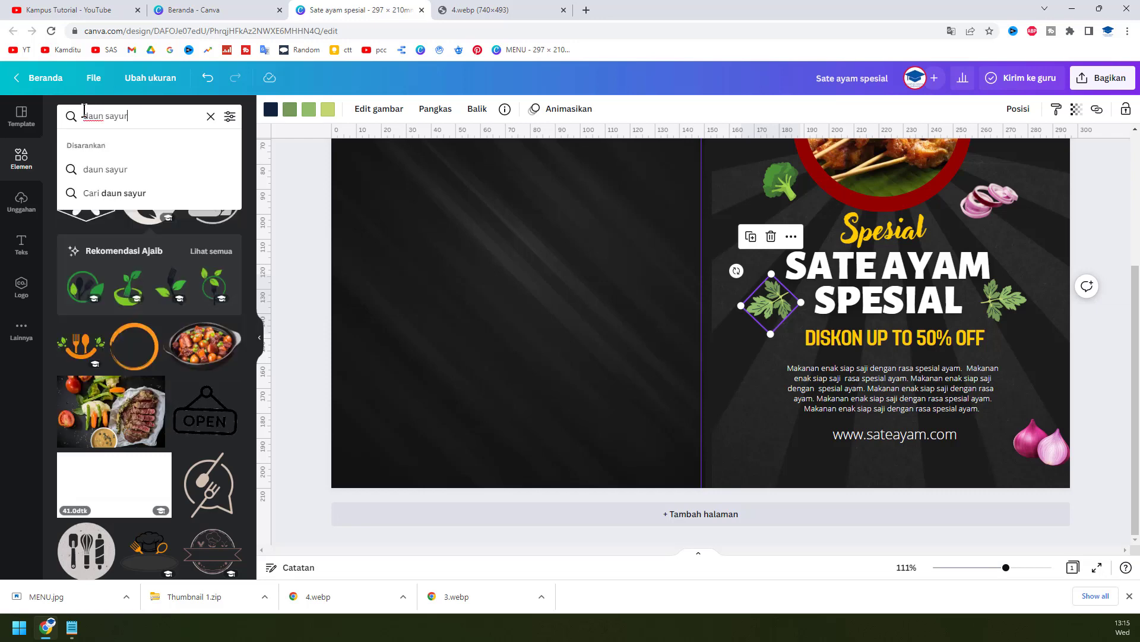
key(Return)
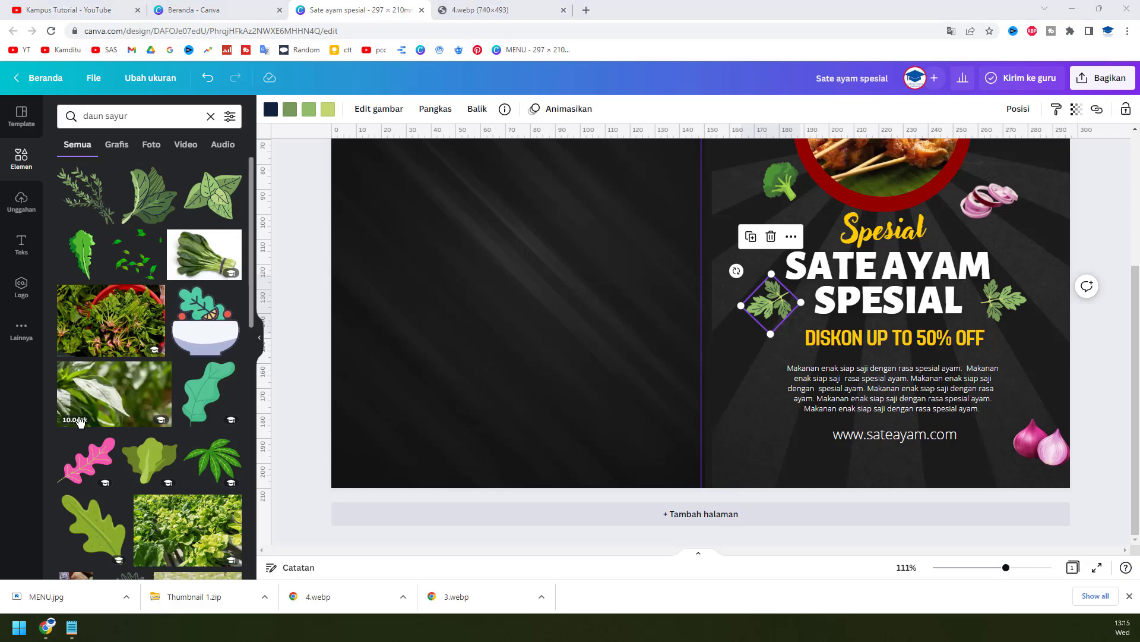
click(85, 206)
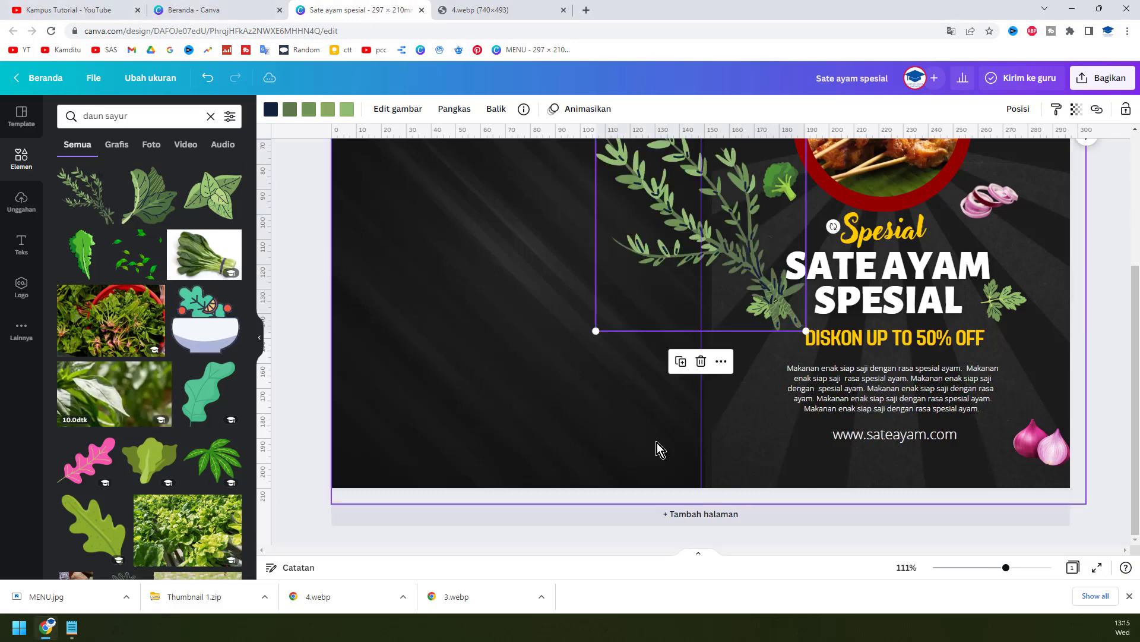
Scale the herb sprig down and place it in the lower-left corner of the front cover, running off the page edge
drag(779, 276, 732, 438)
drag(761, 497, 668, 406)
click(612, 446)
click(618, 358)
drag(609, 433, 522, 362)
drag(618, 357, 746, 494)
Shift the red onions further into the front cover's lower-right corner and enlarge them slightly
drag(1047, 463, 1066, 496)
drag(1024, 440, 1003, 423)
click(1082, 304)
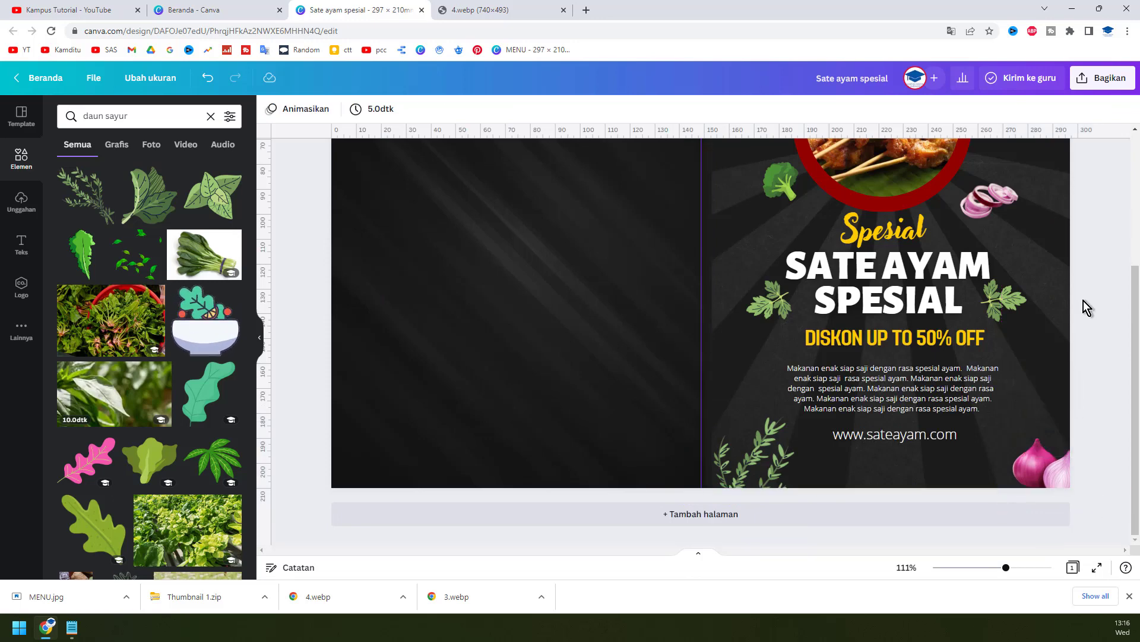
Glance at the reference brochure and search the elements for "cat merah" to find red paint strokes for the blank page
click(496, 10)
click(380, 8)
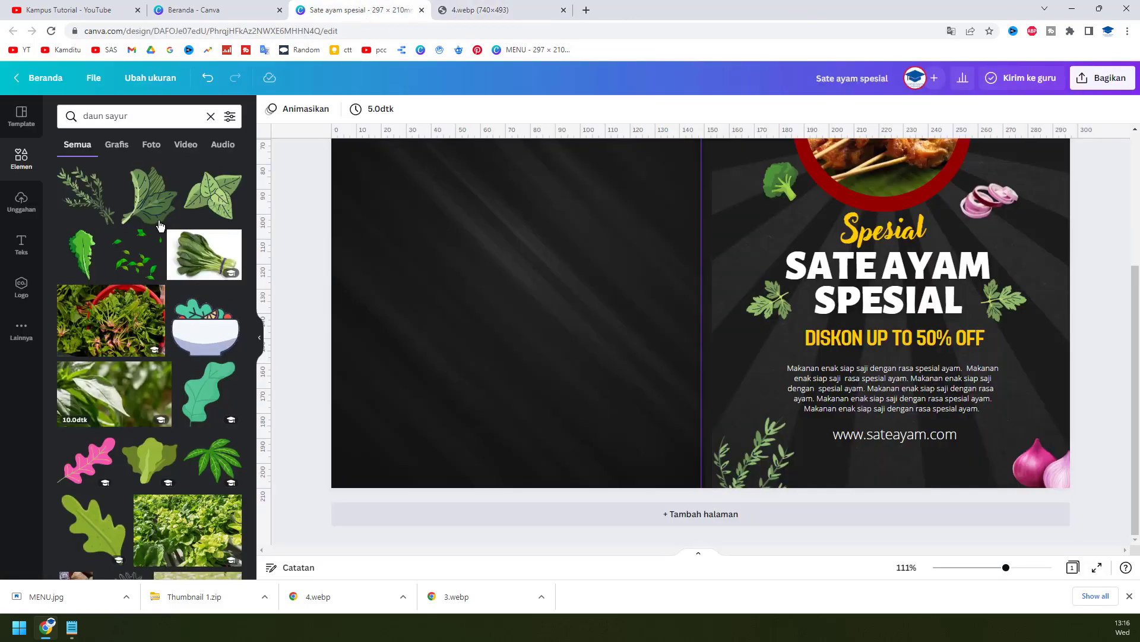
click(61, 114)
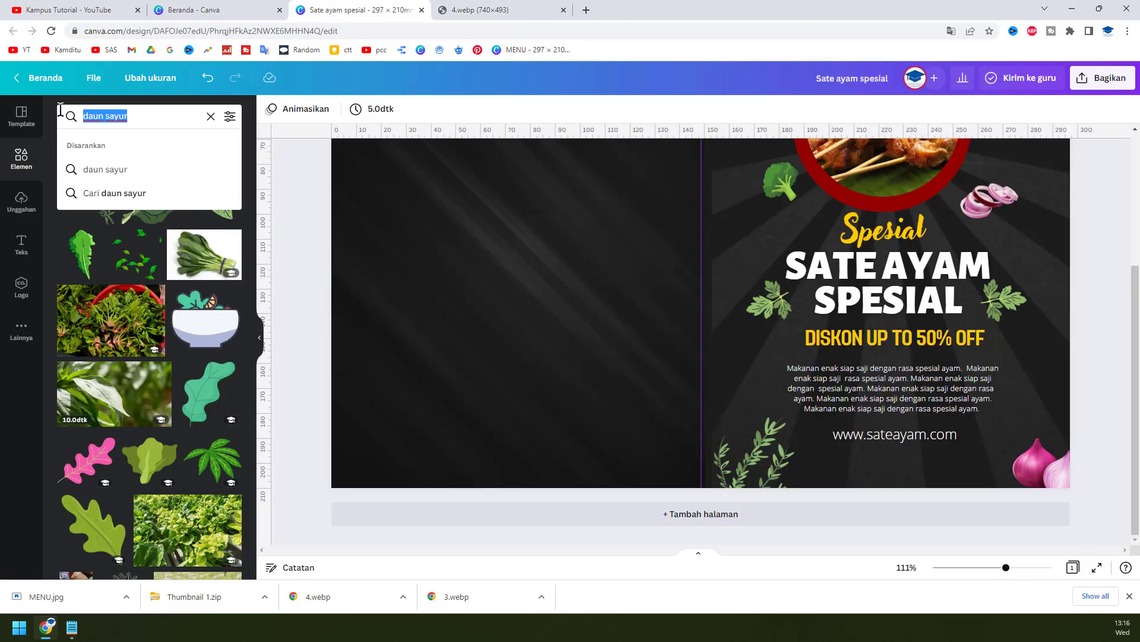
text(cat merah)
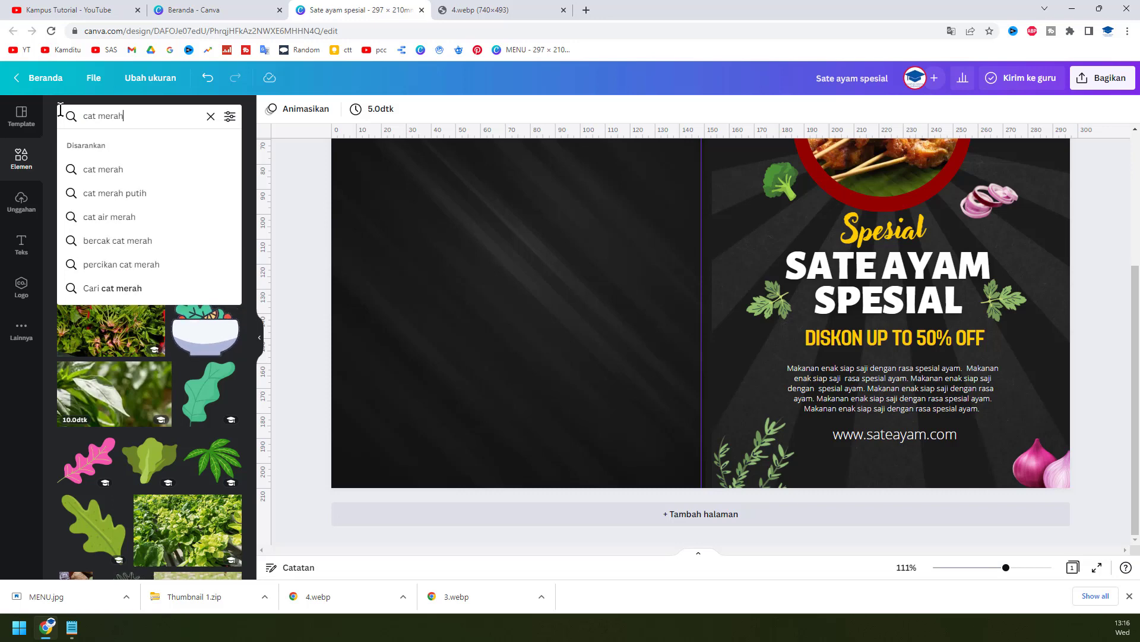
key(Return)
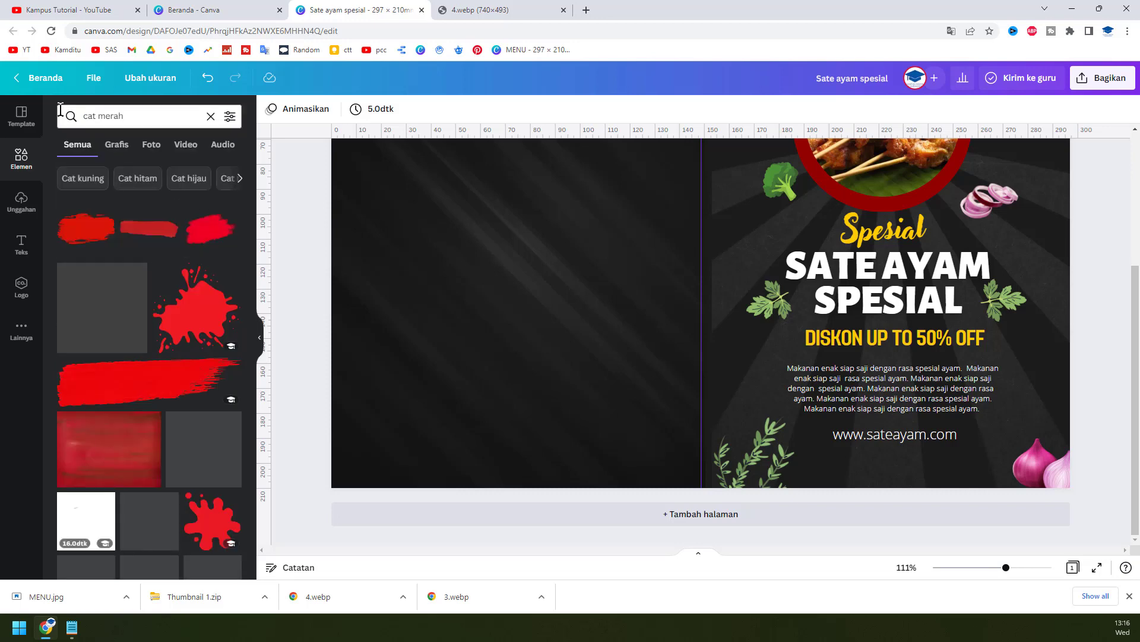
scroll(529, 336, up, 1)
scroll(530, 336, up, 3)
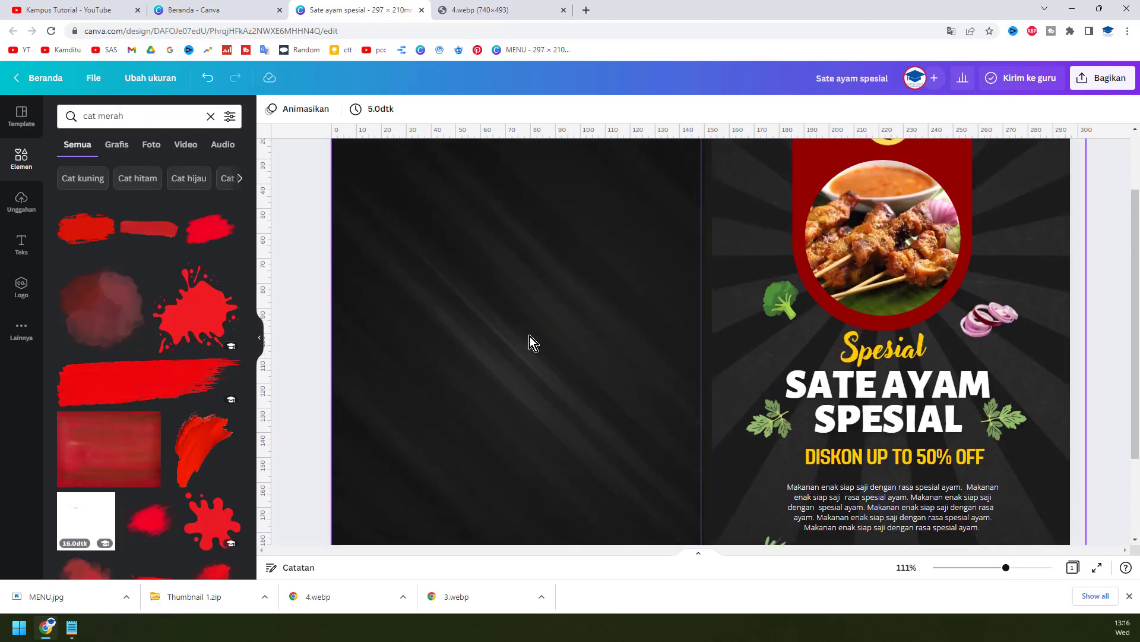
Examine the reference brochure's menu-title strokes and browse the "cat merah" results limited to graphics for a similar shape
click(478, 10)
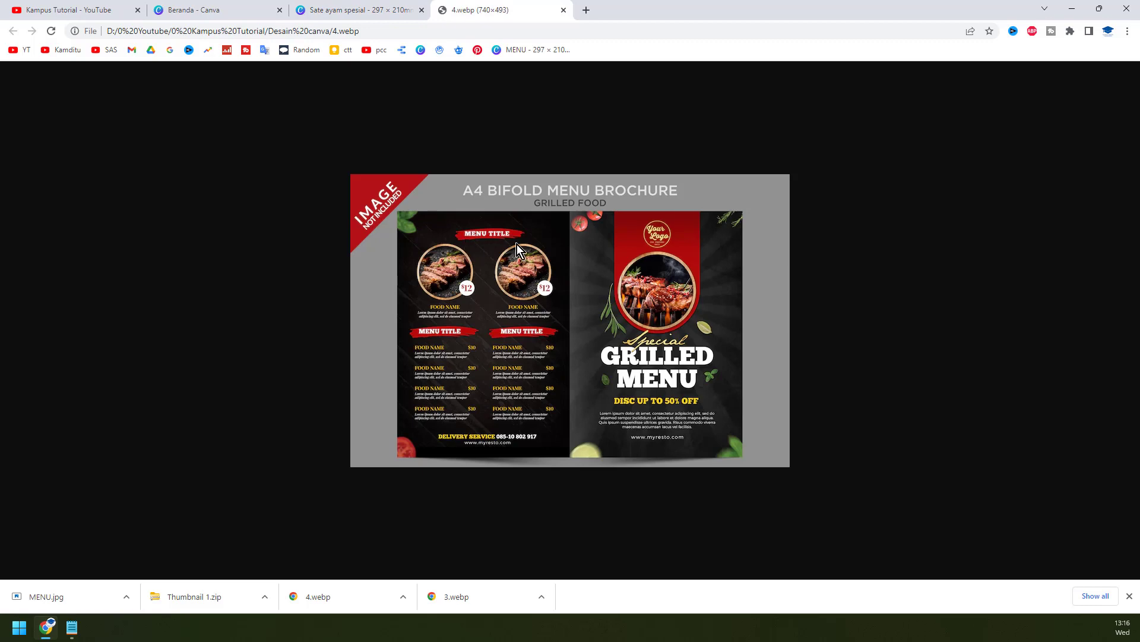
click(375, 8)
scroll(220, 298, down, 2)
scroll(220, 298, down, 5)
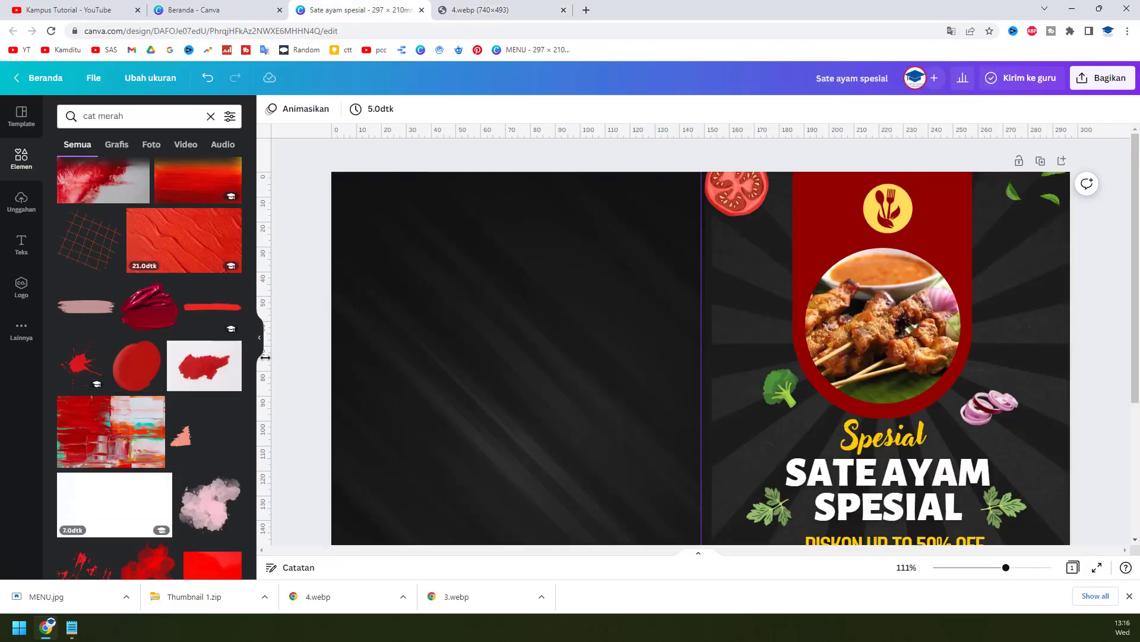
click(116, 144)
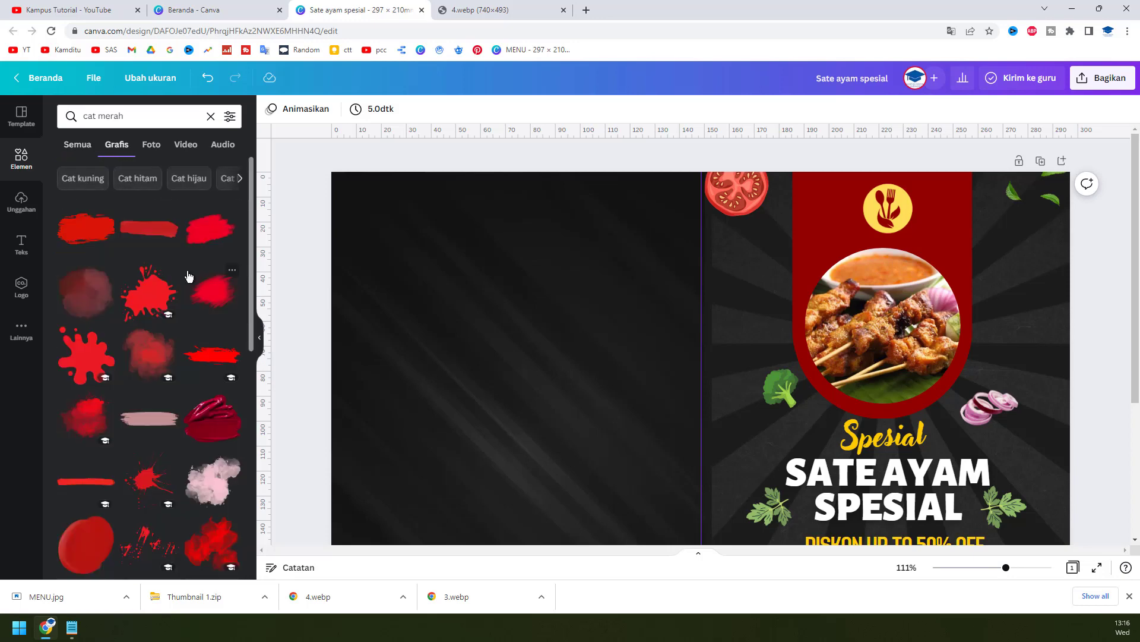
scroll(191, 293, down, 5)
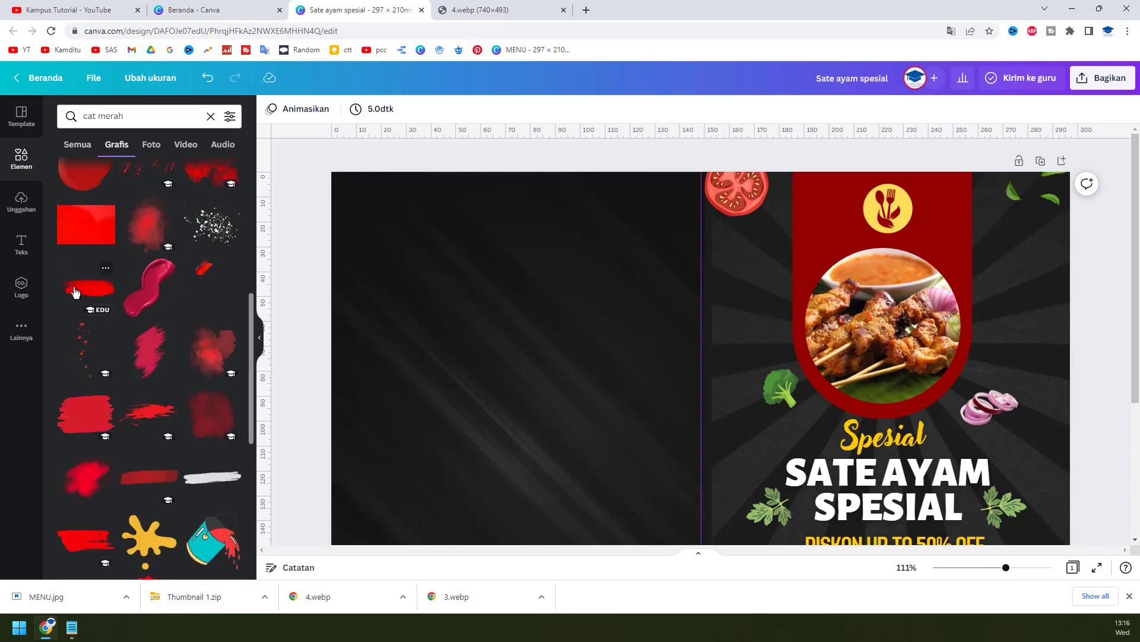
scroll(74, 290, down, 3)
scroll(170, 354, down, 1)
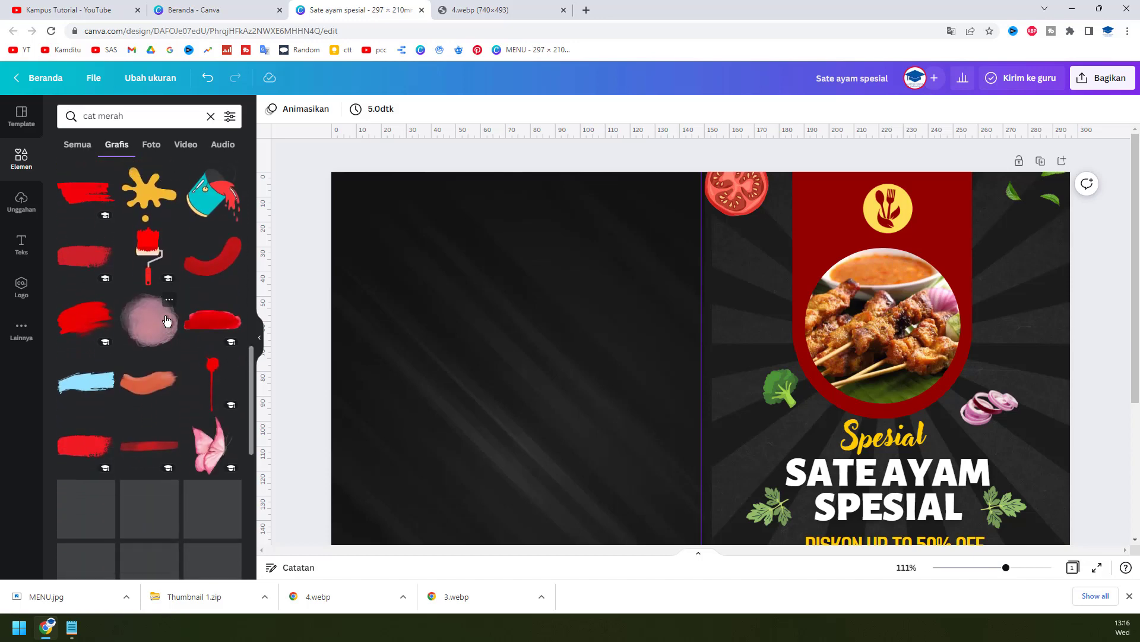
scroll(169, 278, down, 3)
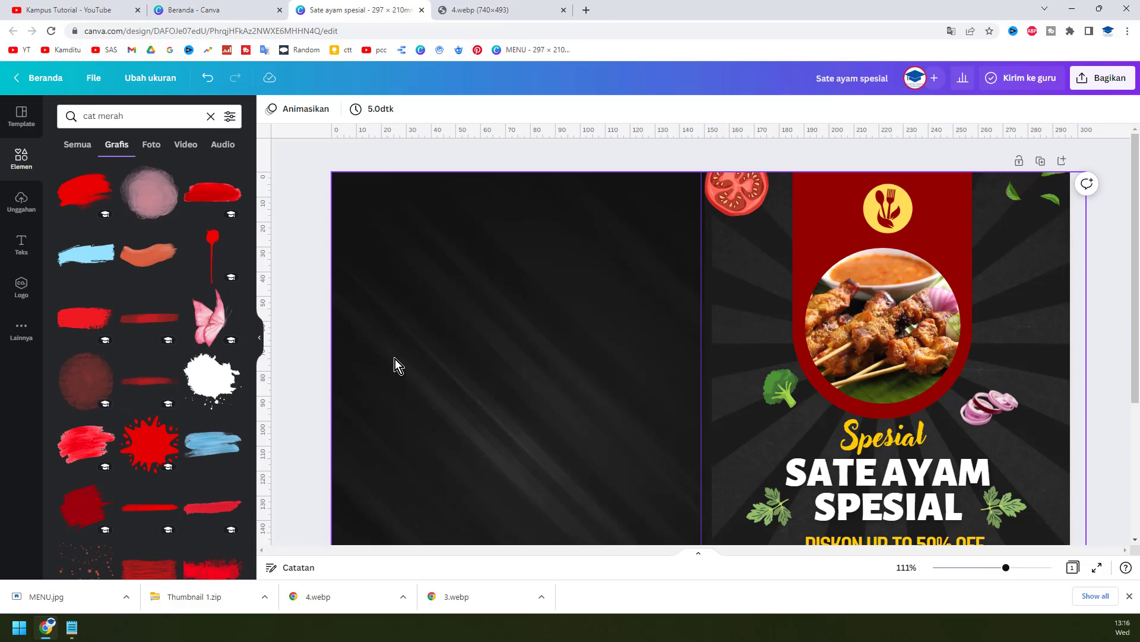
Discard a trial translucent red stroke and place an opaque red paint stroke near the blank left page's top, scaled to about 76 mm wide
click(170, 323)
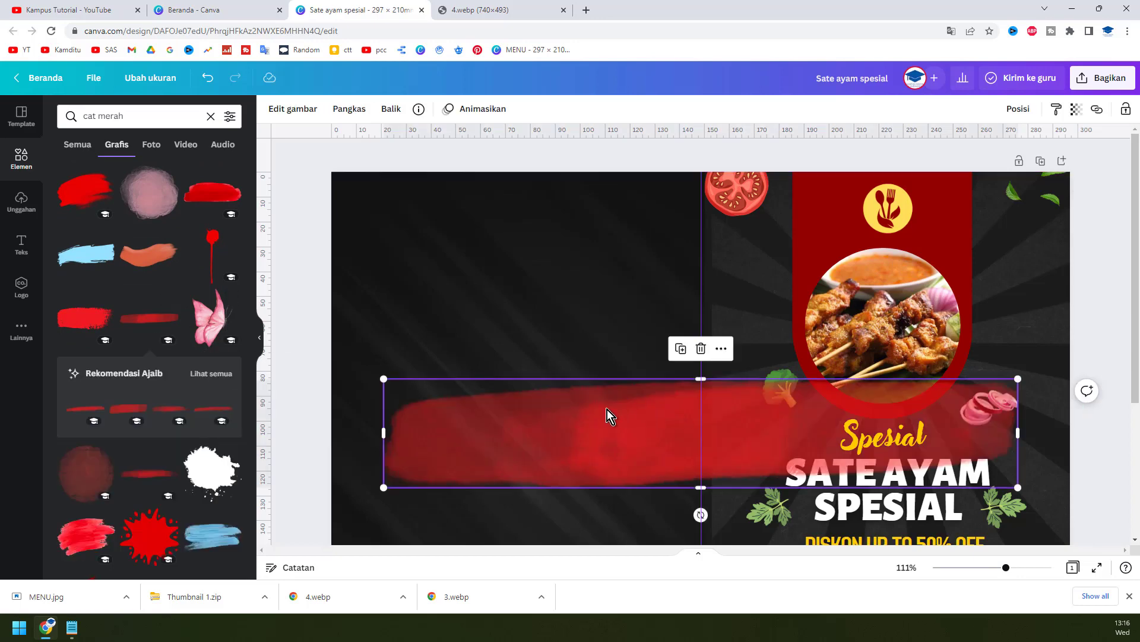
key(Delete)
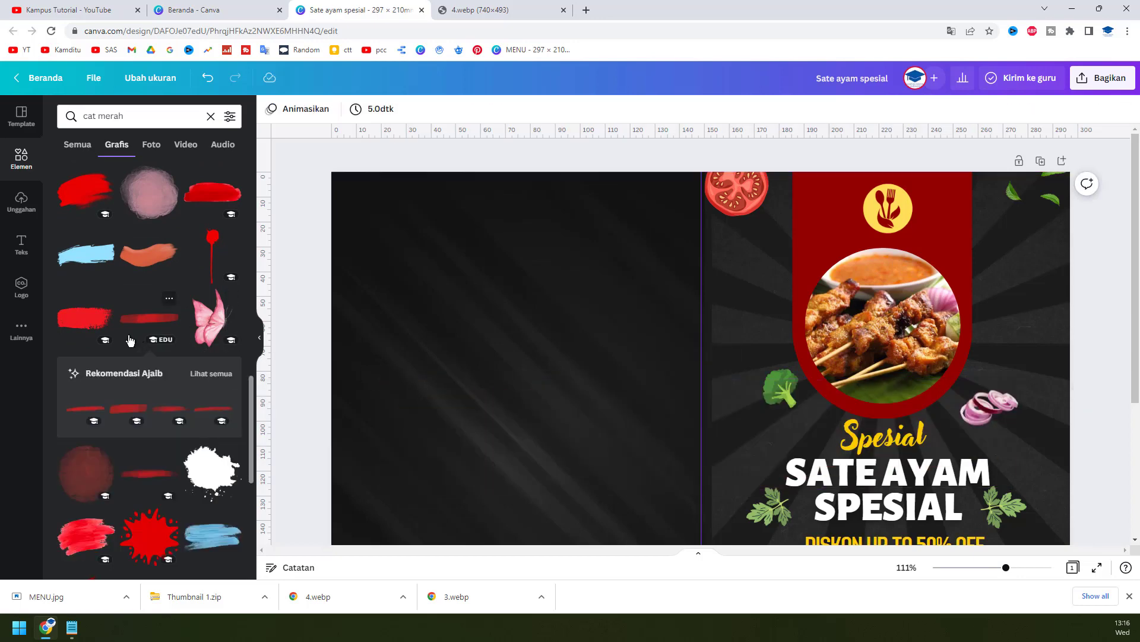
scroll(81, 313, down, 3)
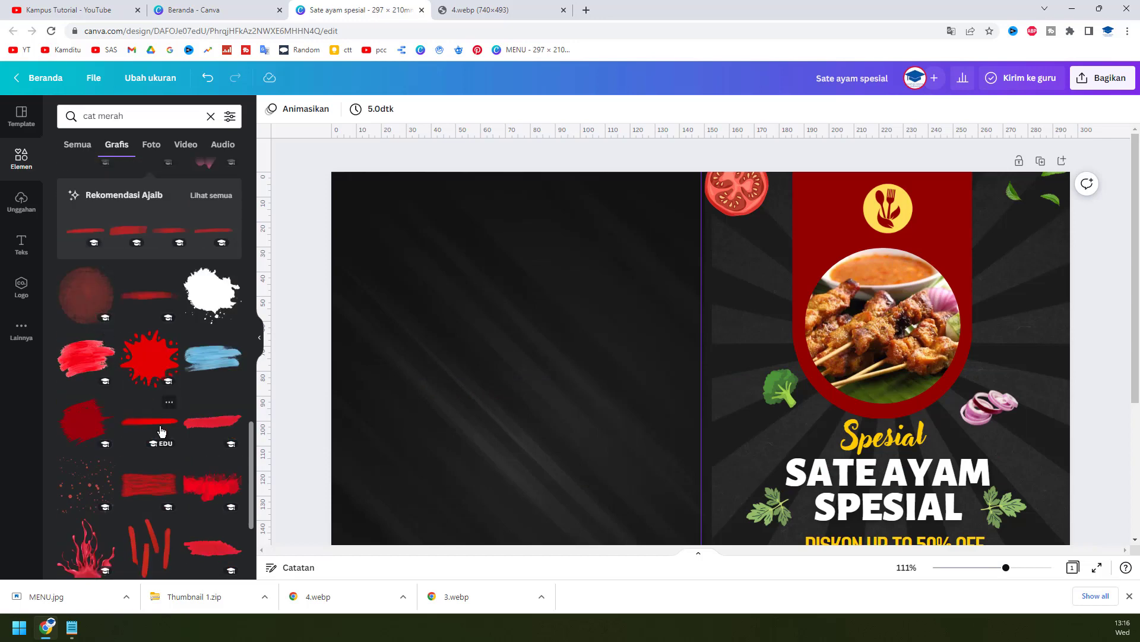
scroll(162, 432, down, 6)
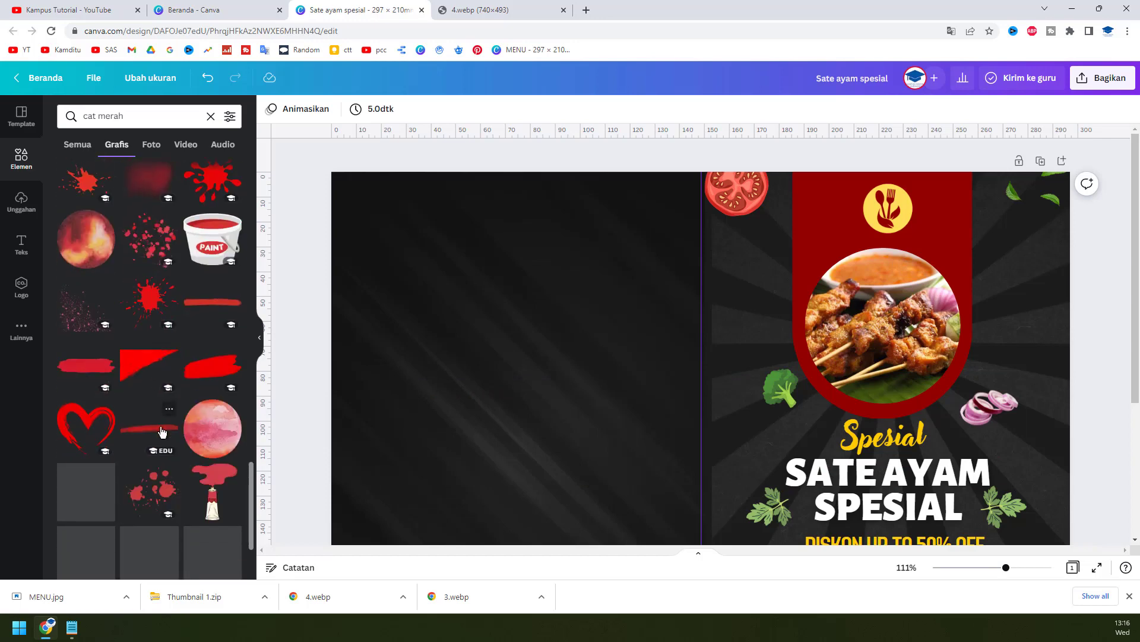
scroll(178, 437, down, 2)
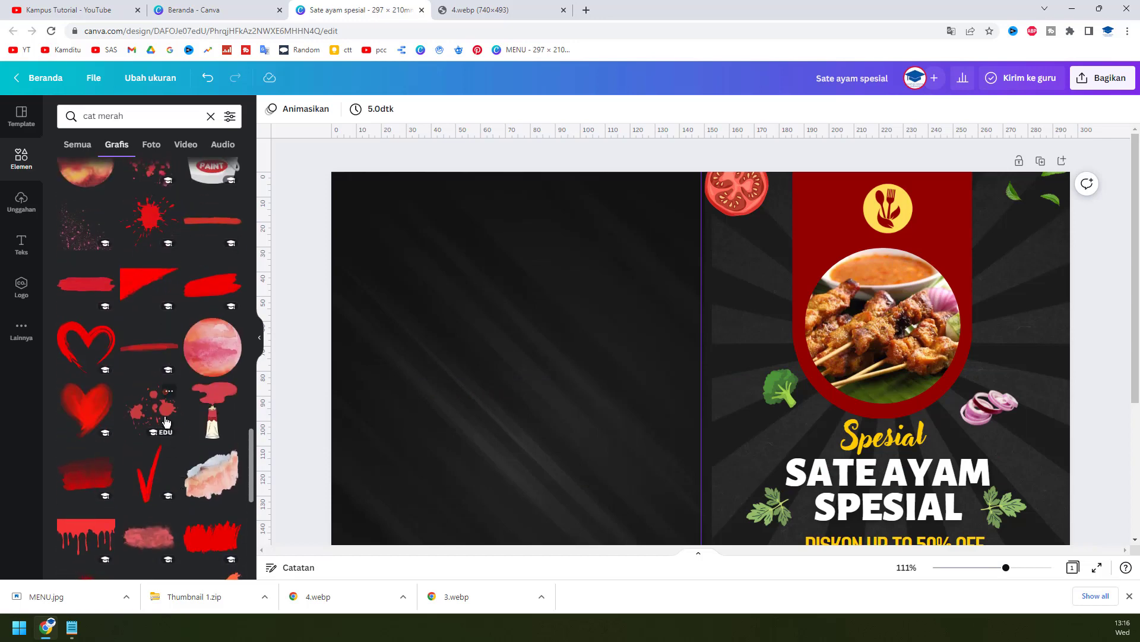
click(119, 305)
mouse_move(617, 433)
mouse_down()
mouse_move(476, 239)
mouse_move(457, 241)
mouse_up()
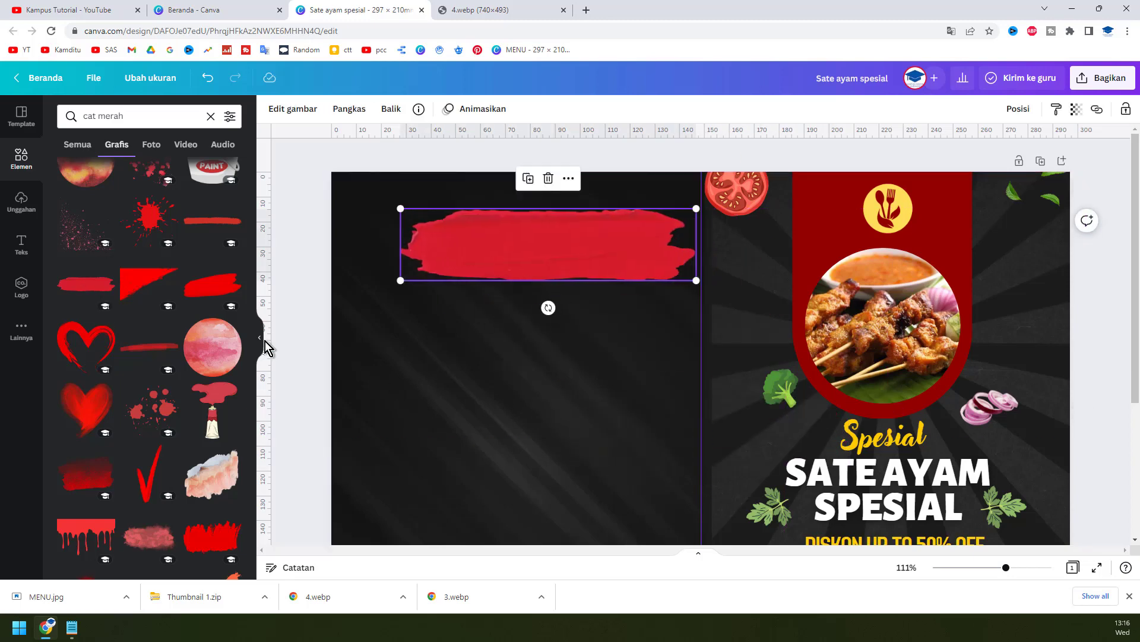
scroll(135, 426, down, 5)
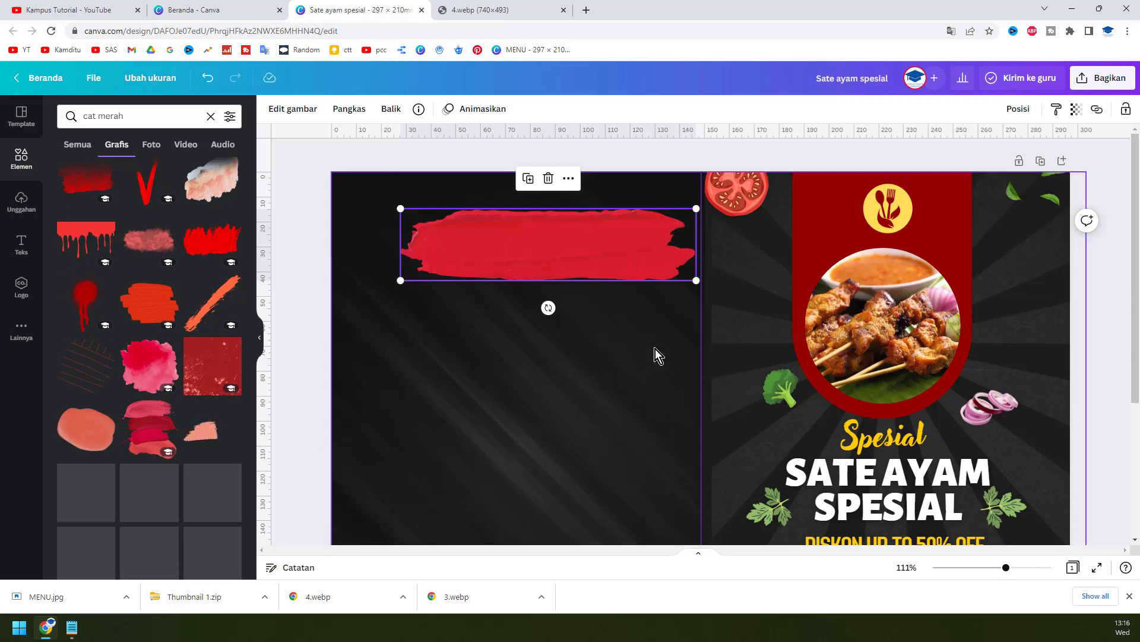
drag(694, 280, 591, 254)
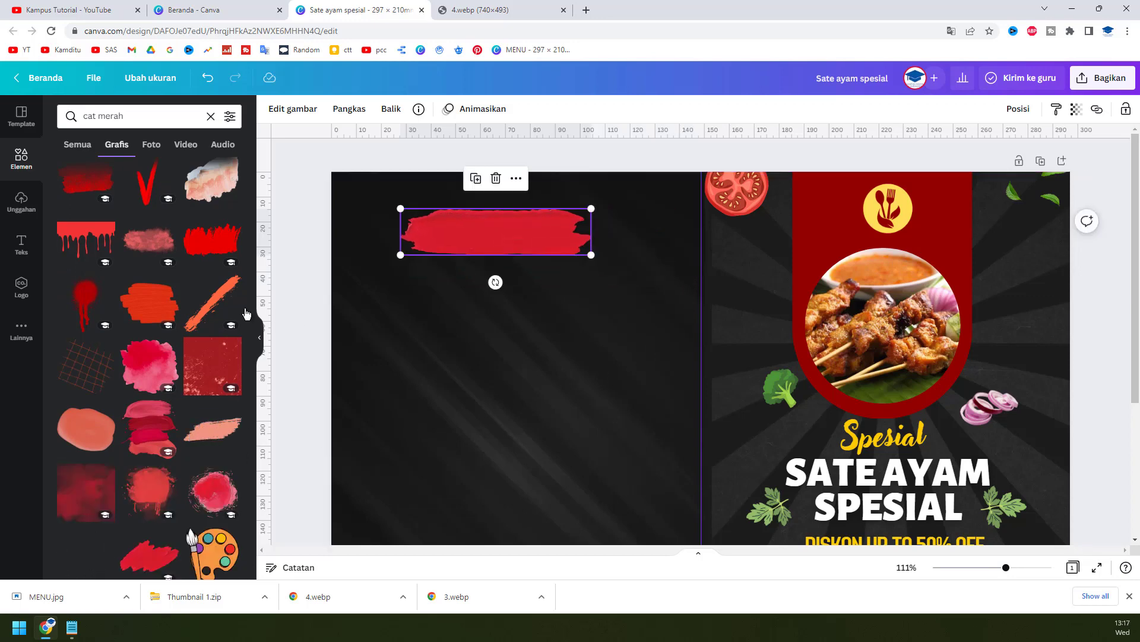
Add the ragged bright-red brush stroke to the upper part of the left page and move the smaller paint stroke below it
scroll(171, 283, down, 5)
scroll(171, 283, up, 10)
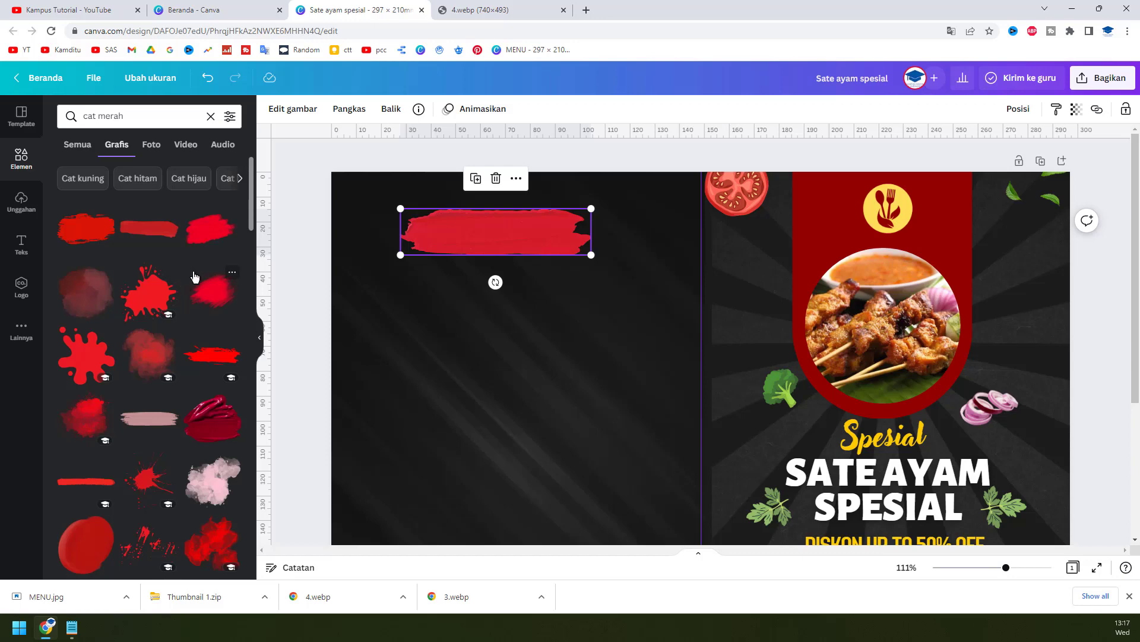
click(217, 345)
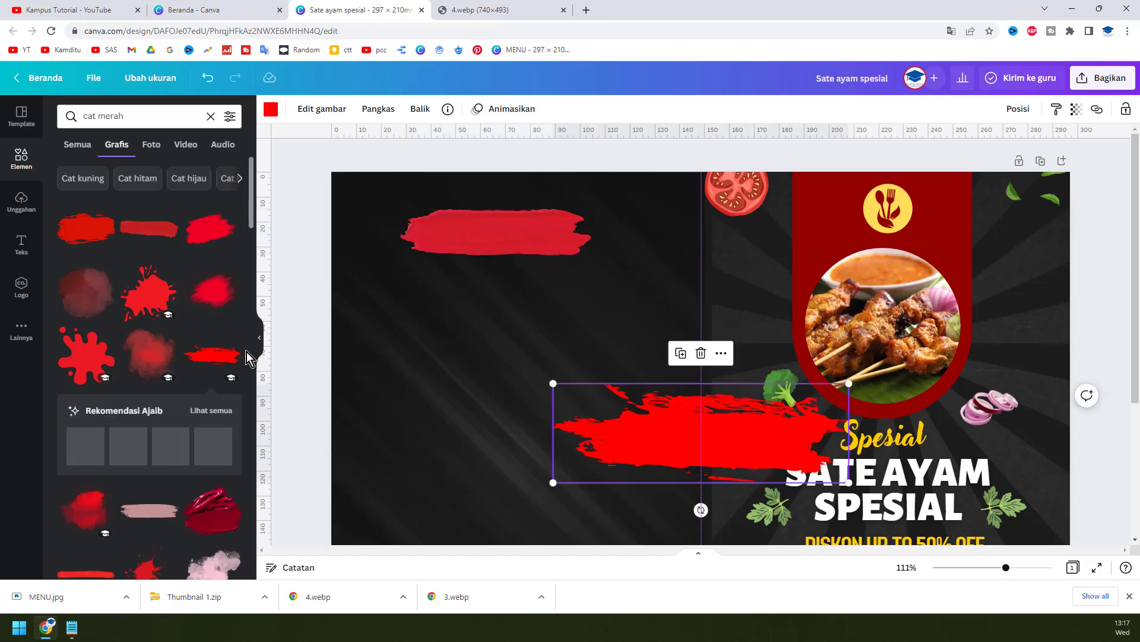
drag(570, 397, 450, 323)
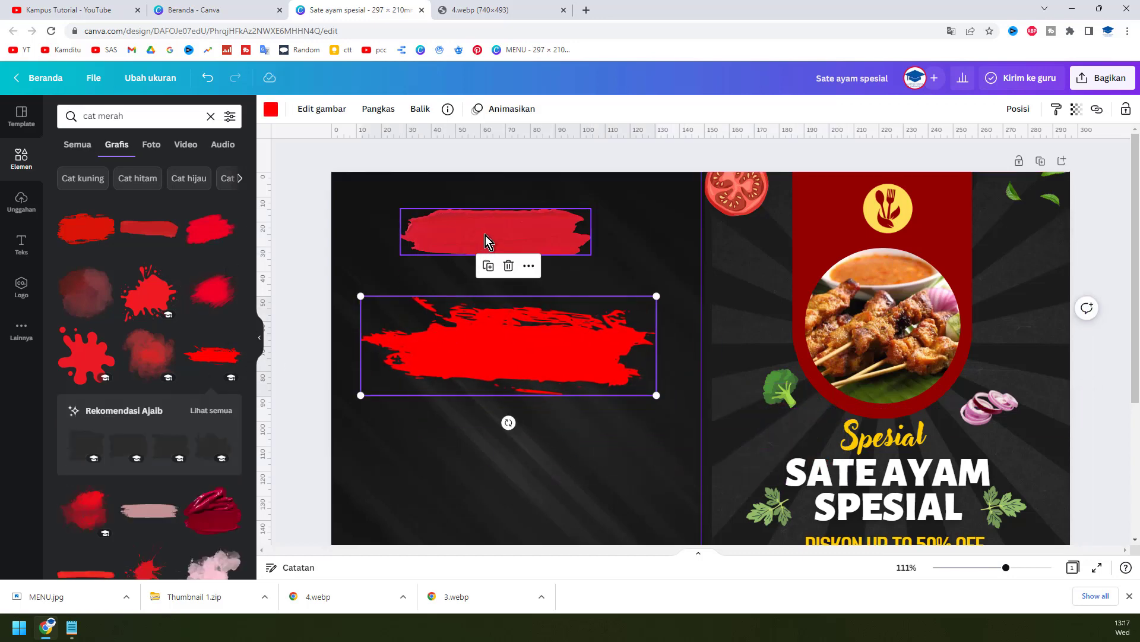
mouse_move(490, 233)
mouse_down()
mouse_move(575, 295)
mouse_move(575, 469)
mouse_up()
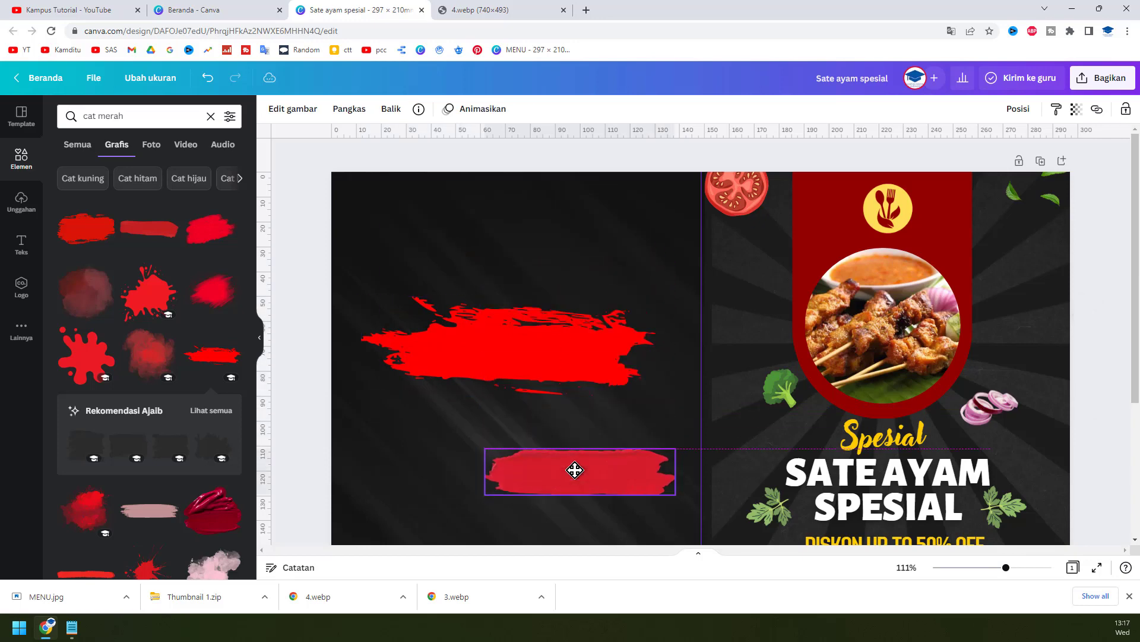
Remove the smaller paint stroke and move the ragged bright-red stroke up to the left page's top
click(581, 417)
drag(570, 369, 569, 266)
Recolour the ragged brush stroke to #C20000 and scale it to about 75 mm wide, centred near the left page's top
click(271, 110)
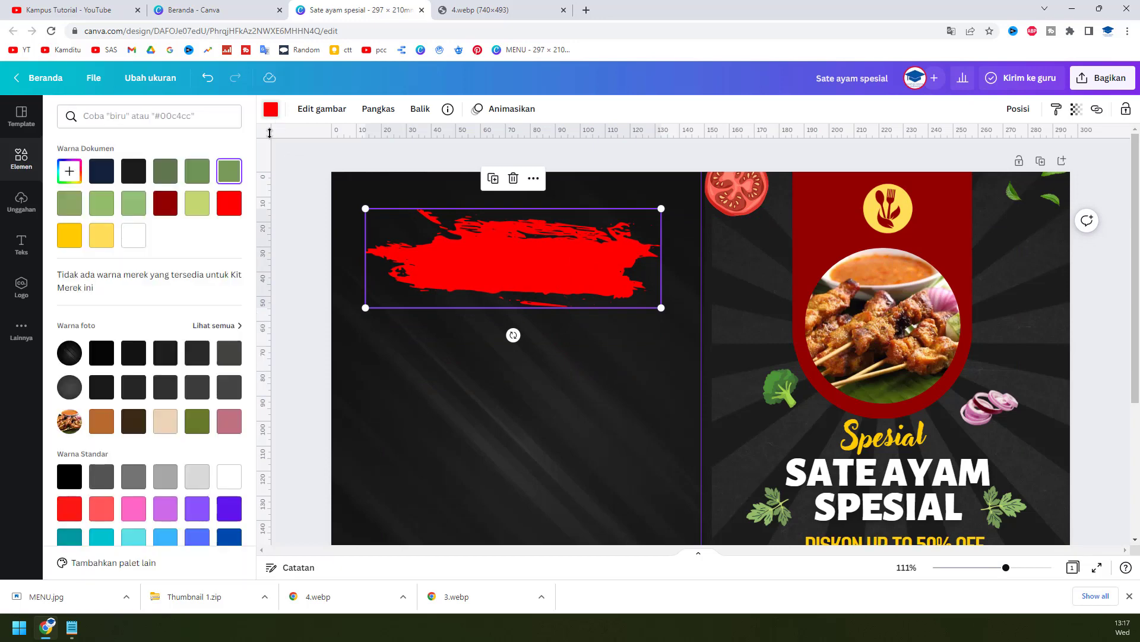
click(170, 208)
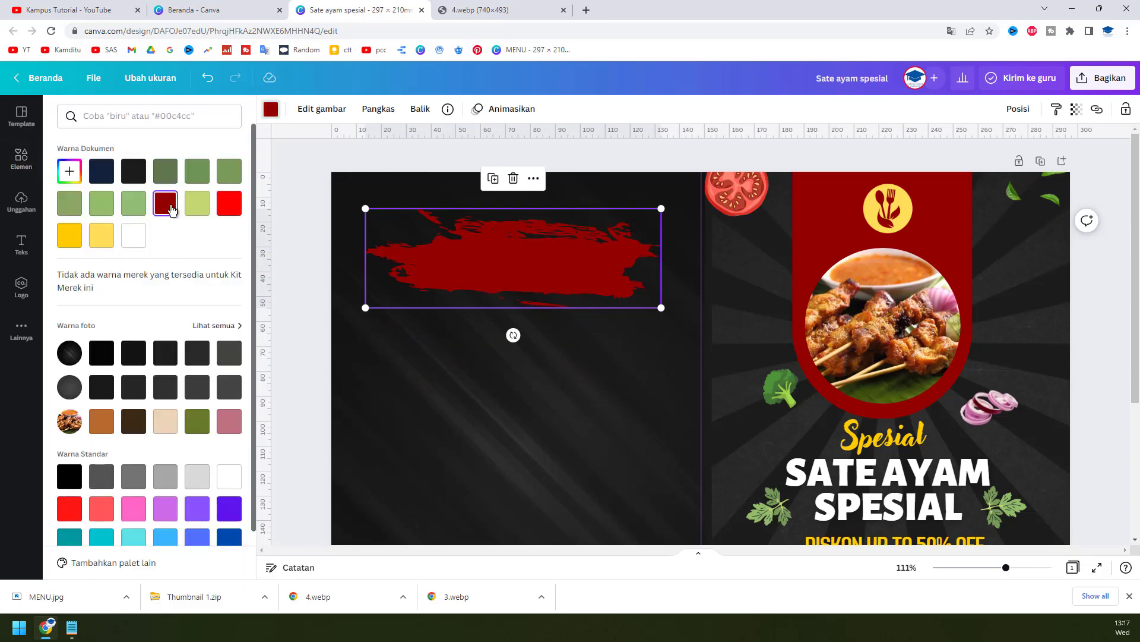
click(226, 214)
click(70, 171)
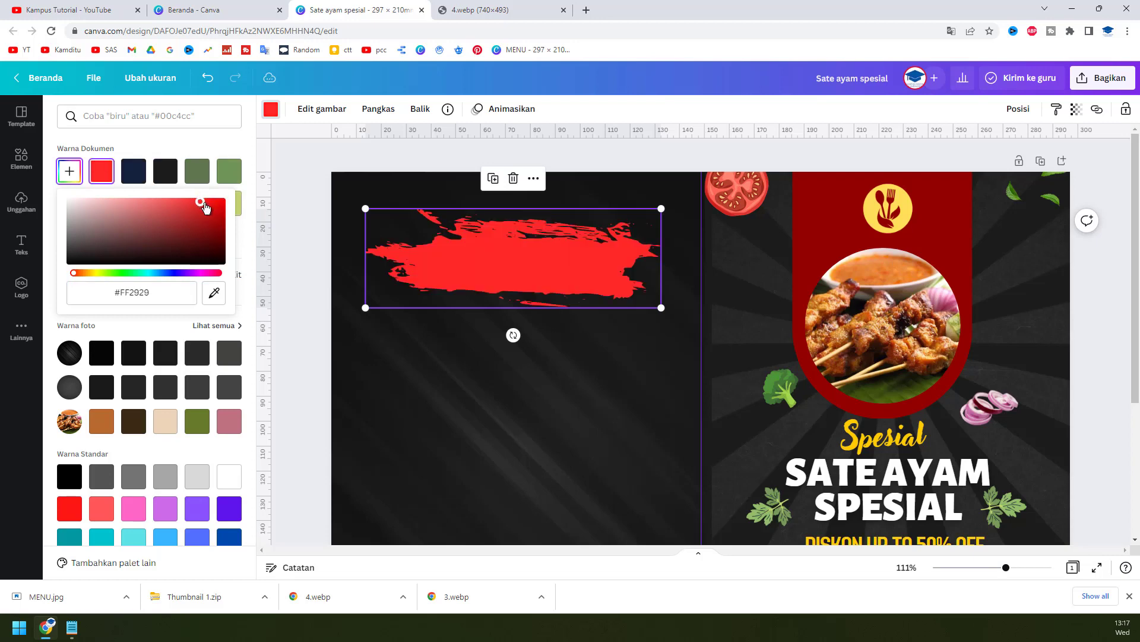
mouse_move(209, 204)
mouse_down()
mouse_move(173, 192)
mouse_move(234, 228)
mouse_move(234, 213)
mouse_up()
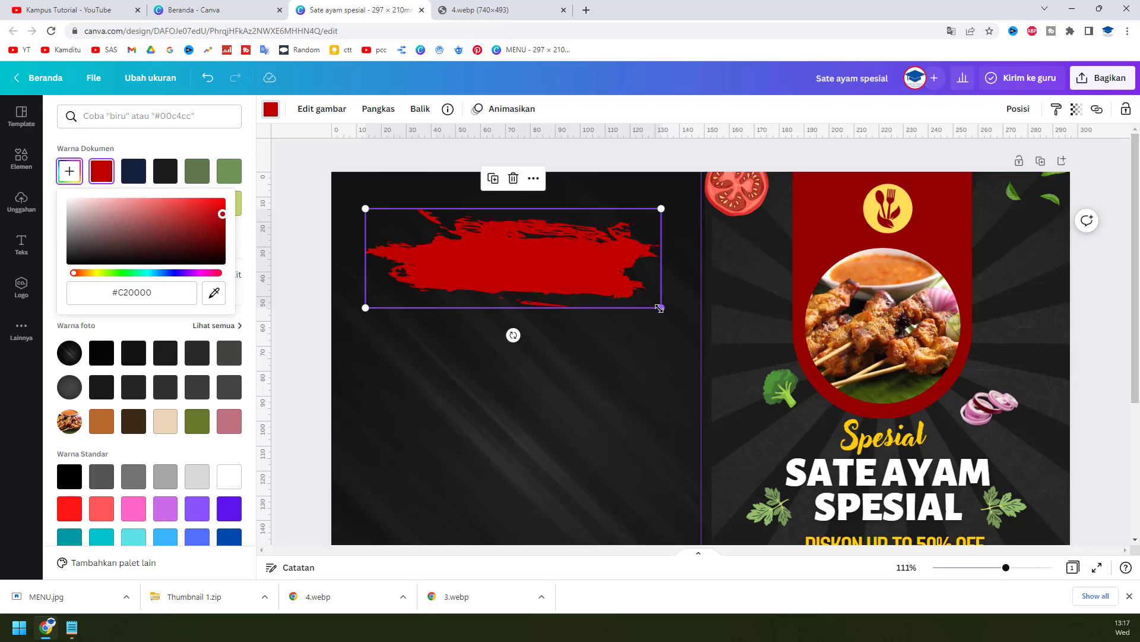
mouse_move(663, 310)
mouse_down()
mouse_move(555, 272)
mouse_move(560, 232)
mouse_move(572, 234)
mouse_up()
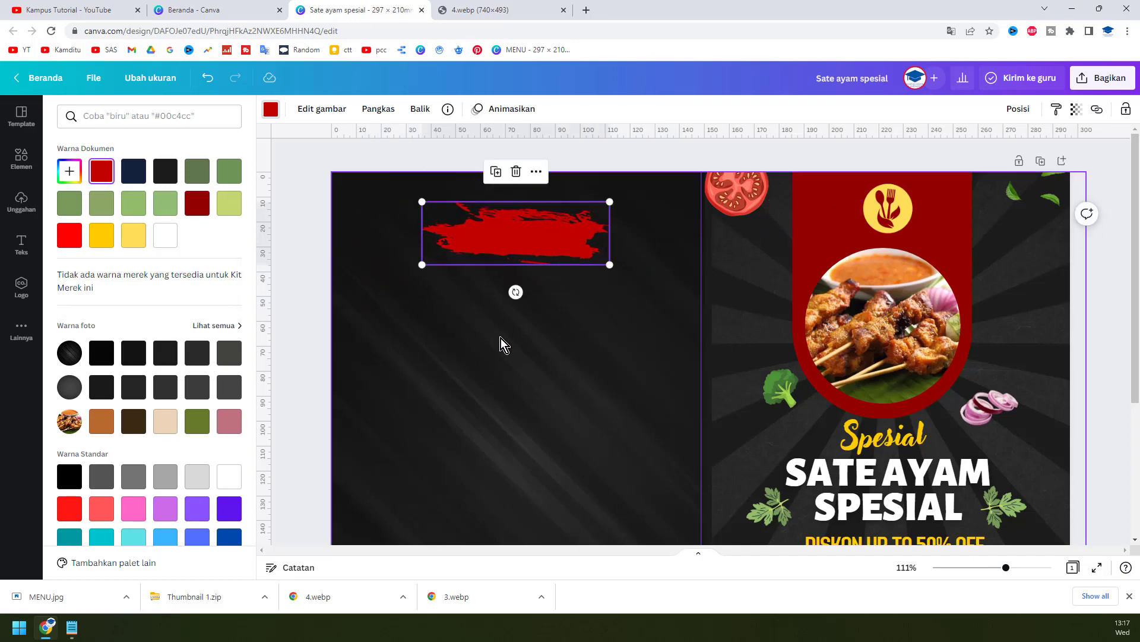
Place a copy of the cover's "SATE AYAM SPESIAL" heading on the left page and change its text to "MENU UTAMA"
click(918, 488)
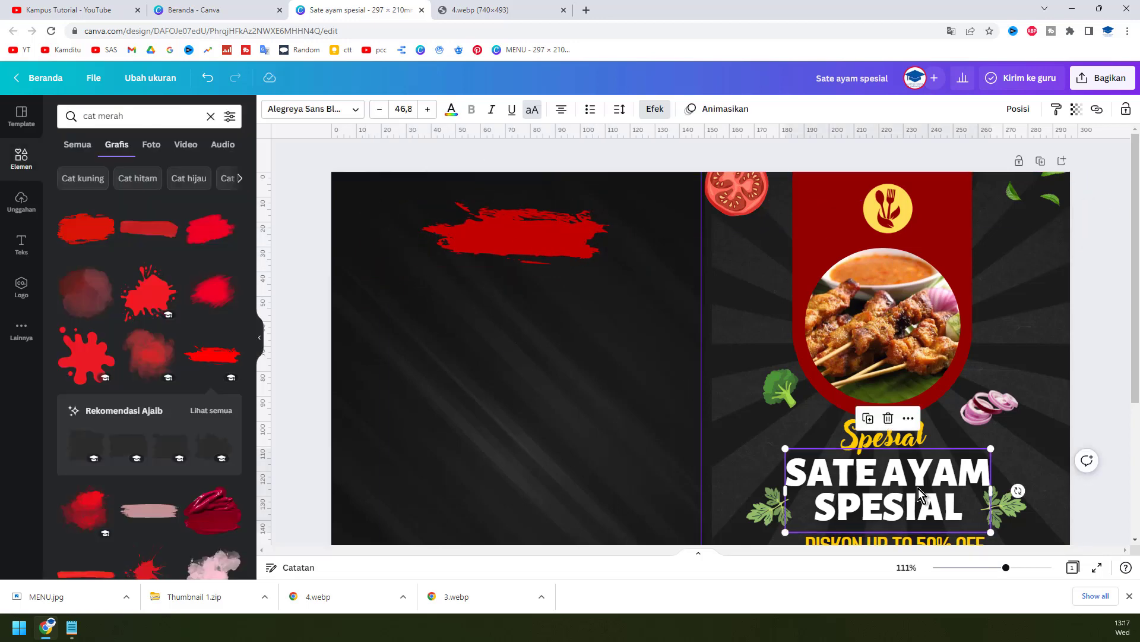
drag(919, 488, 565, 312)
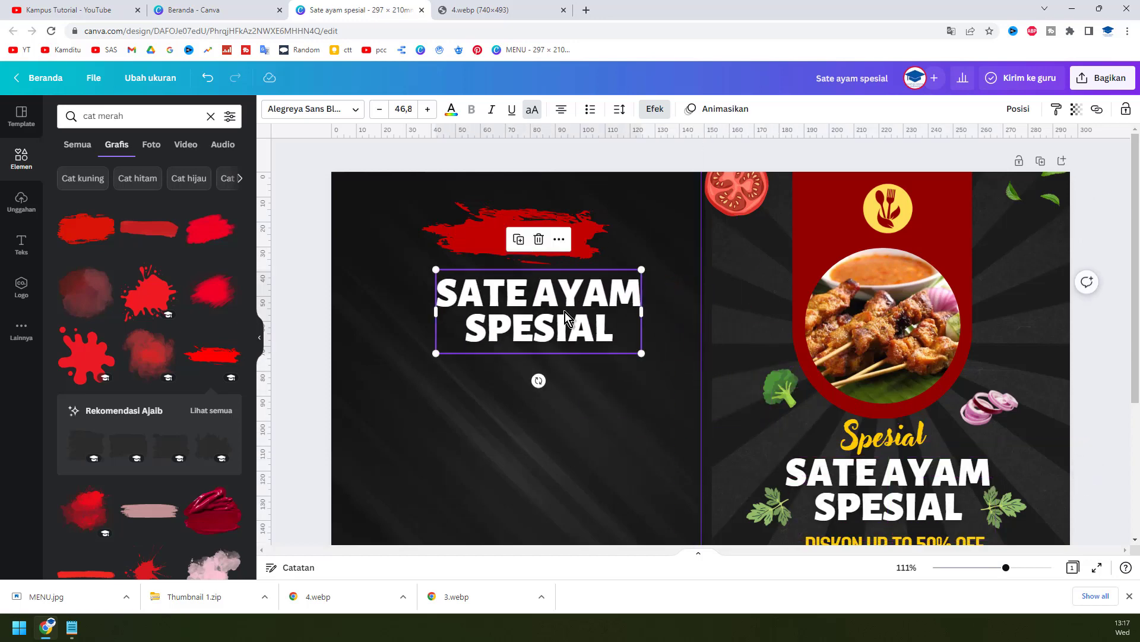
triple_click(565, 312)
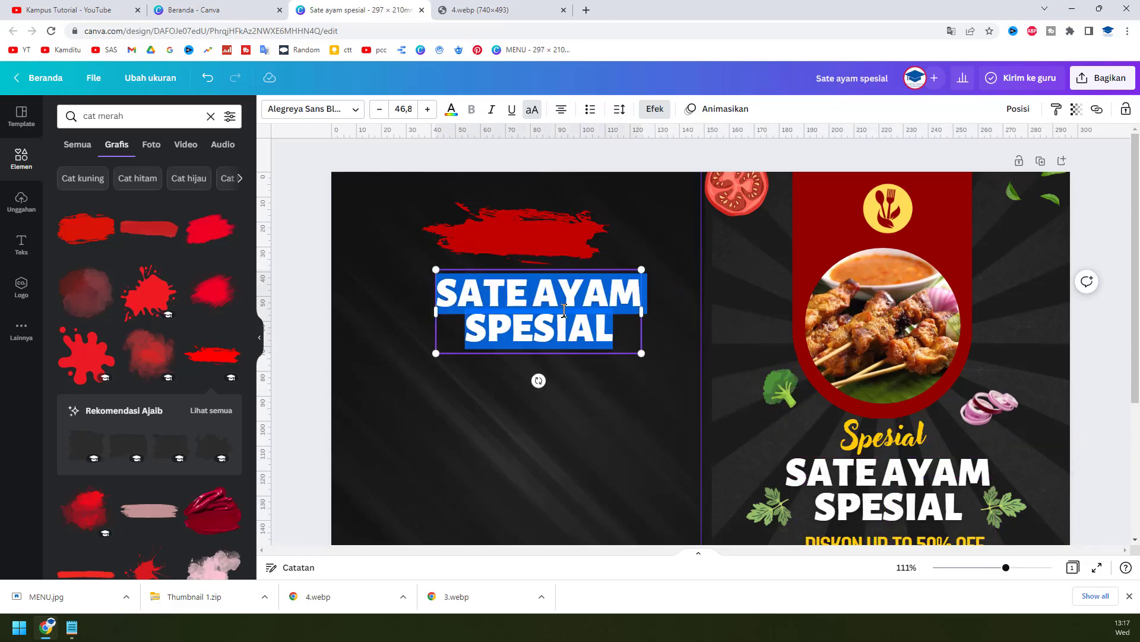
text(MEN)
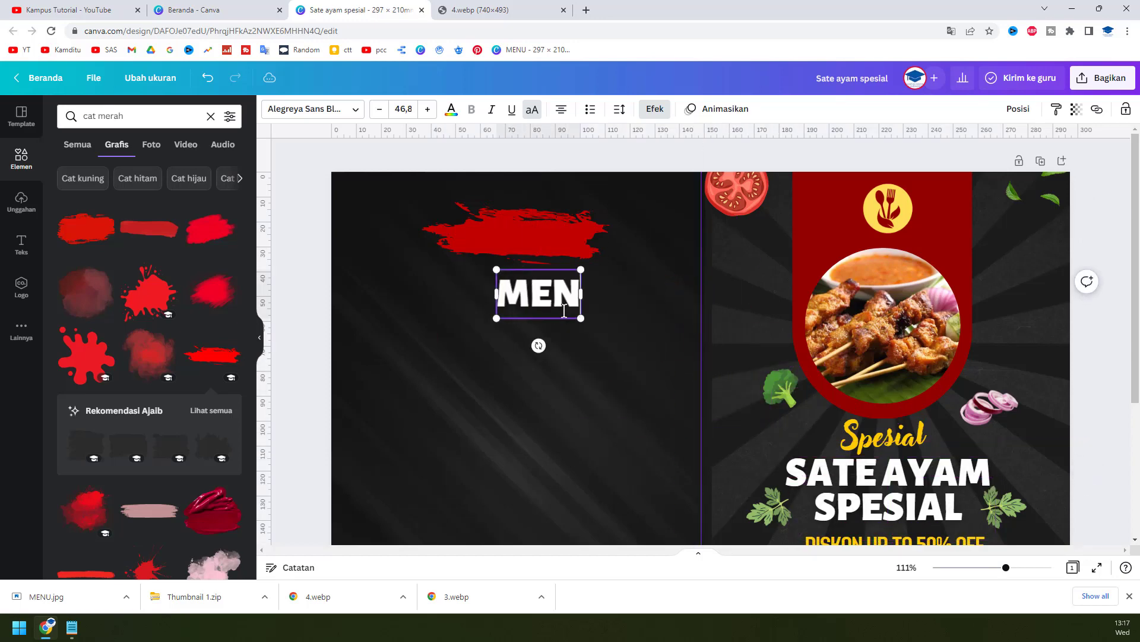
text(U UTAMA)
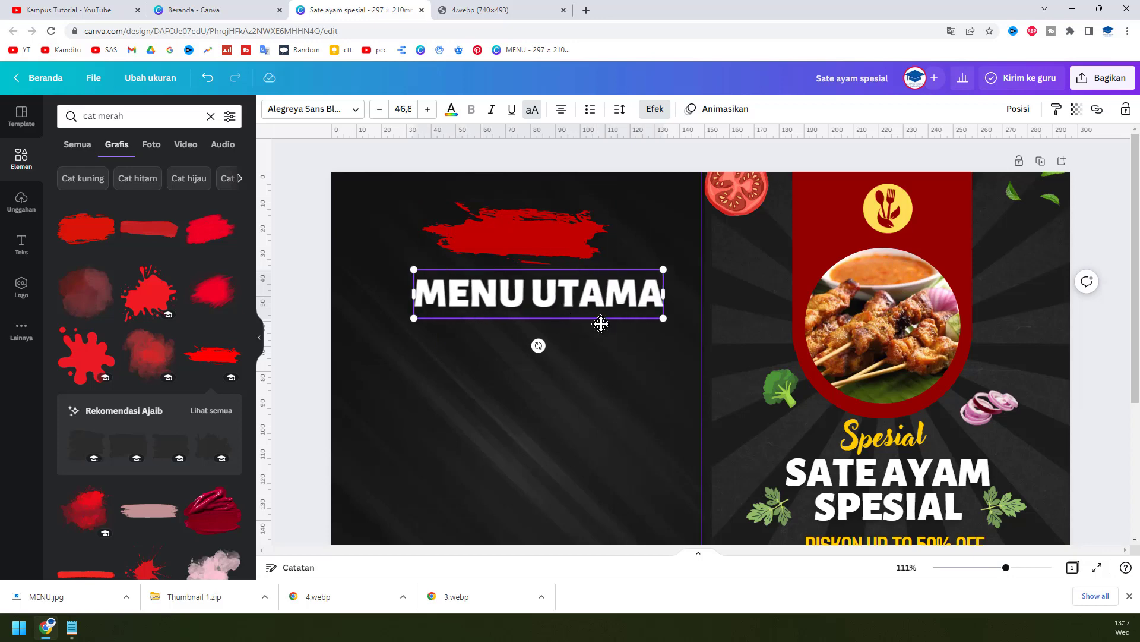
Scale "MENU UTAMA" to about 65 mm wide over the red stroke and enlarge the stroke behind it to about 95 mm wide
drag(601, 323, 601, 270)
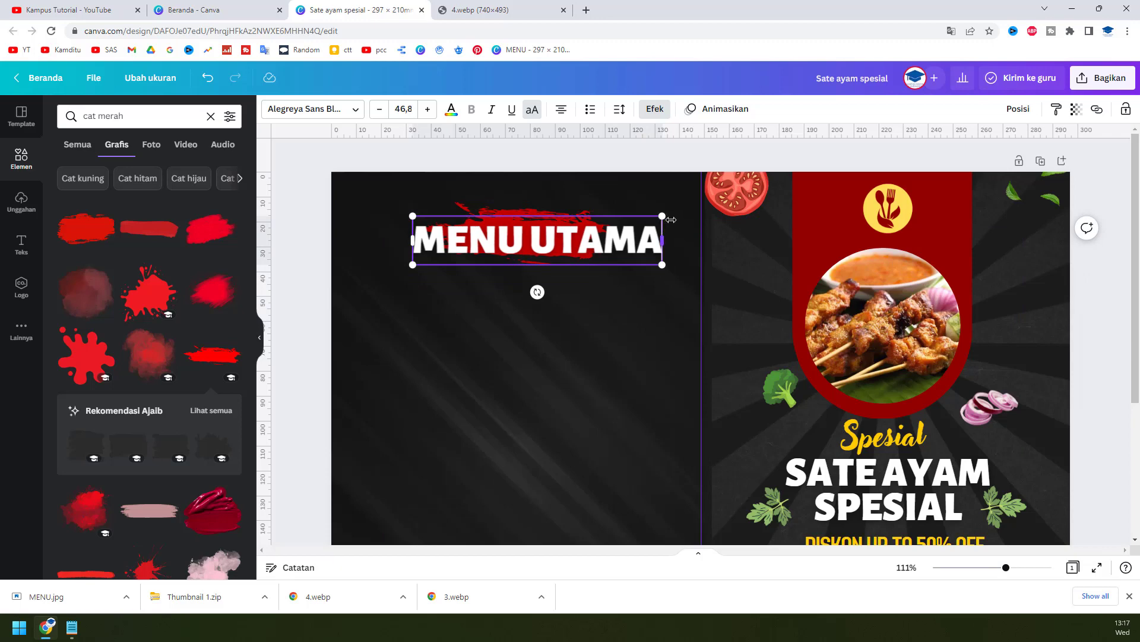
mouse_move(665, 215)
mouse_down()
mouse_move(597, 224)
mouse_move(570, 250)
mouse_move(577, 271)
mouse_move(653, 280)
mouse_up()
click(579, 263)
drag(609, 256, 596, 250)
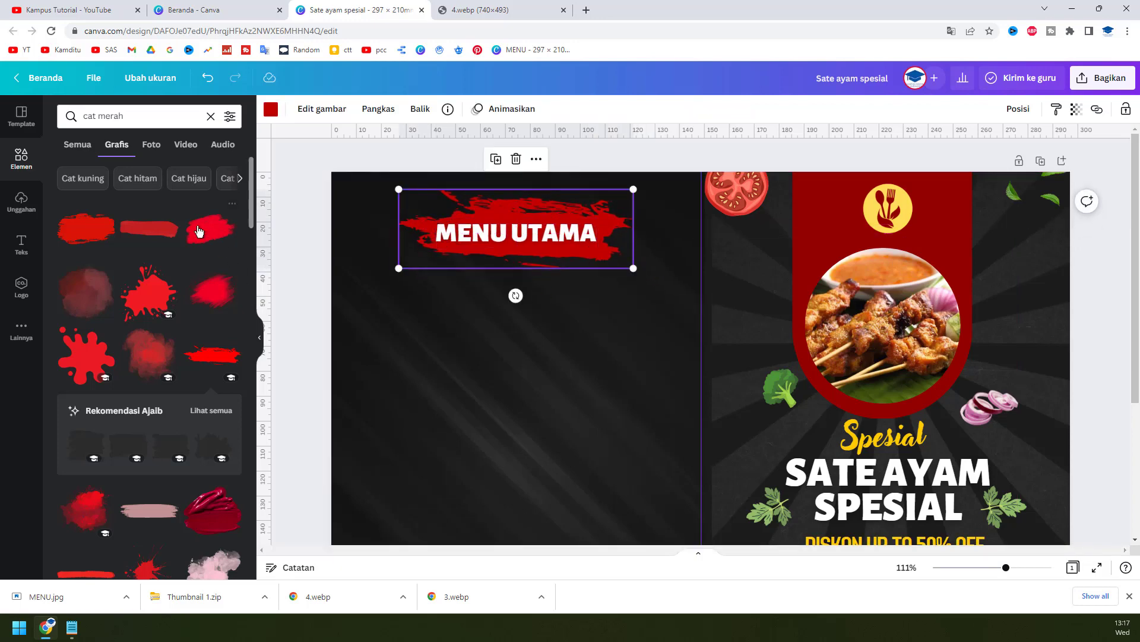
click(157, 224)
mouse_move(524, 382)
mouse_down()
mouse_move(629, 362)
mouse_move(608, 267)
mouse_move(626, 300)
mouse_move(408, 290)
mouse_move(695, 349)
mouse_up()
key(Delete)
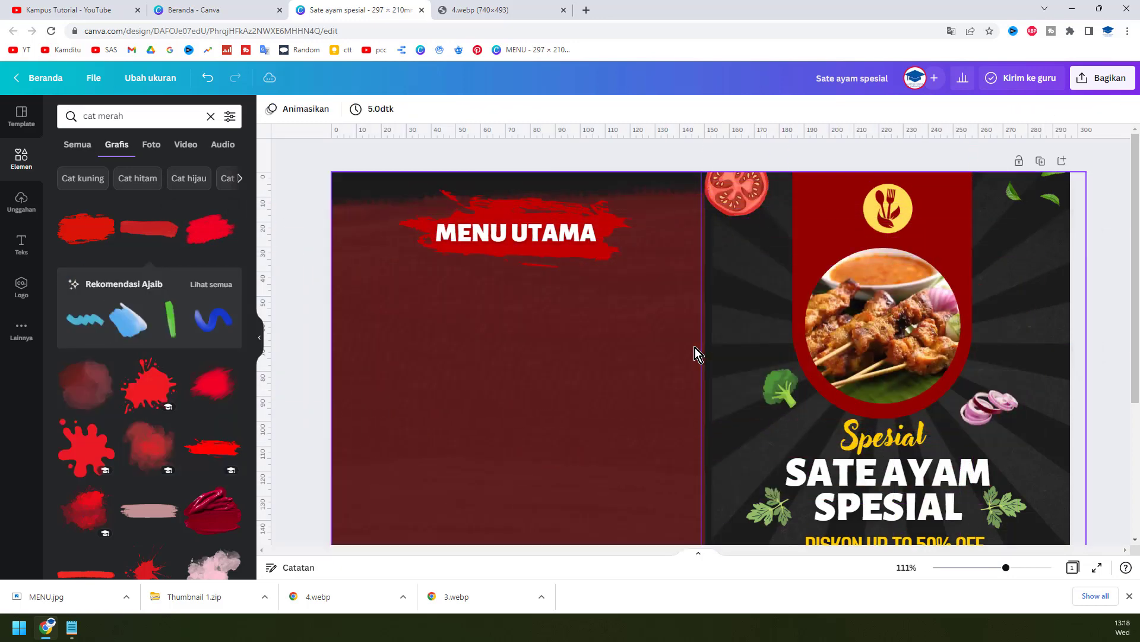
key(ctrl+z)
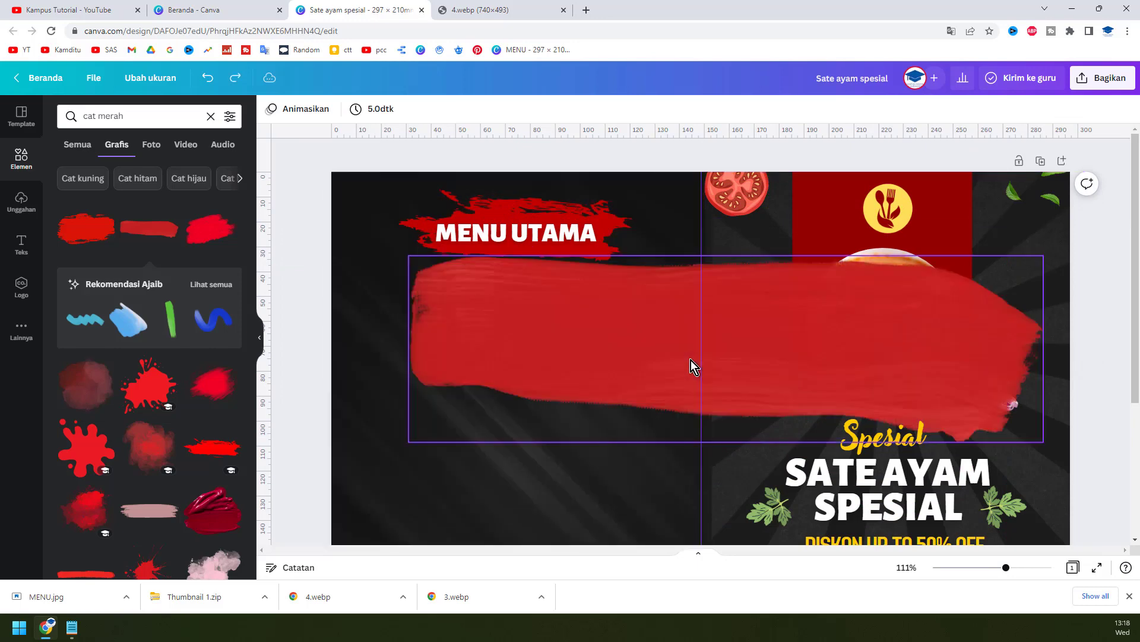
click(409, 385)
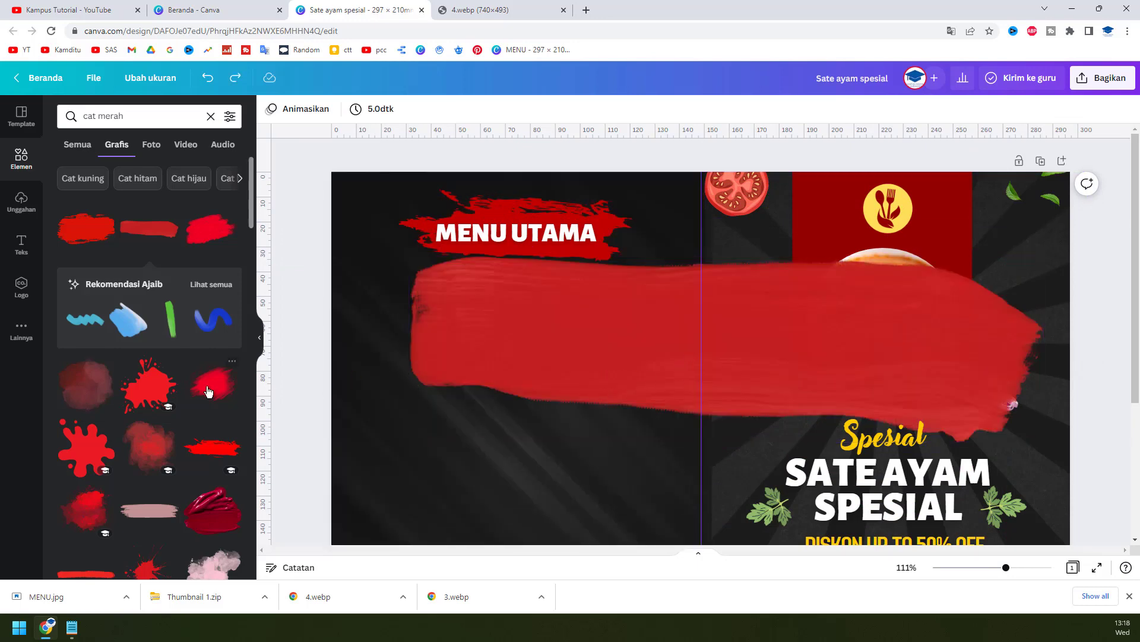
scroll(208, 392, down, 3)
click(550, 347)
key(Delete)
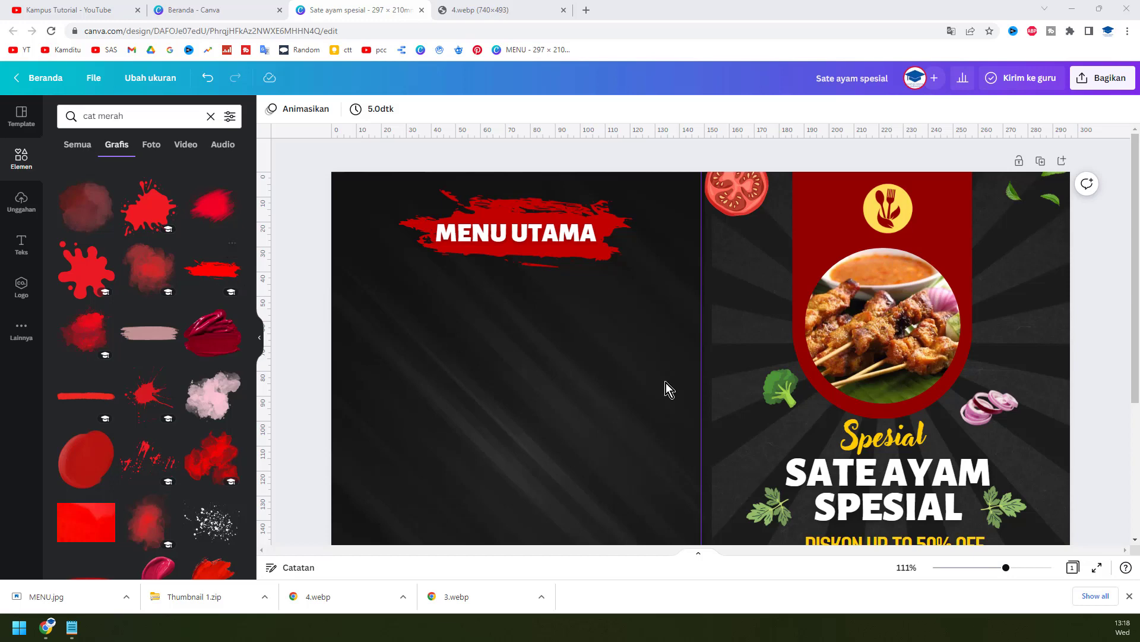
scroll(524, 302, down, 5)
scroll(524, 302, up, 3)
scroll(524, 302, up, 2)
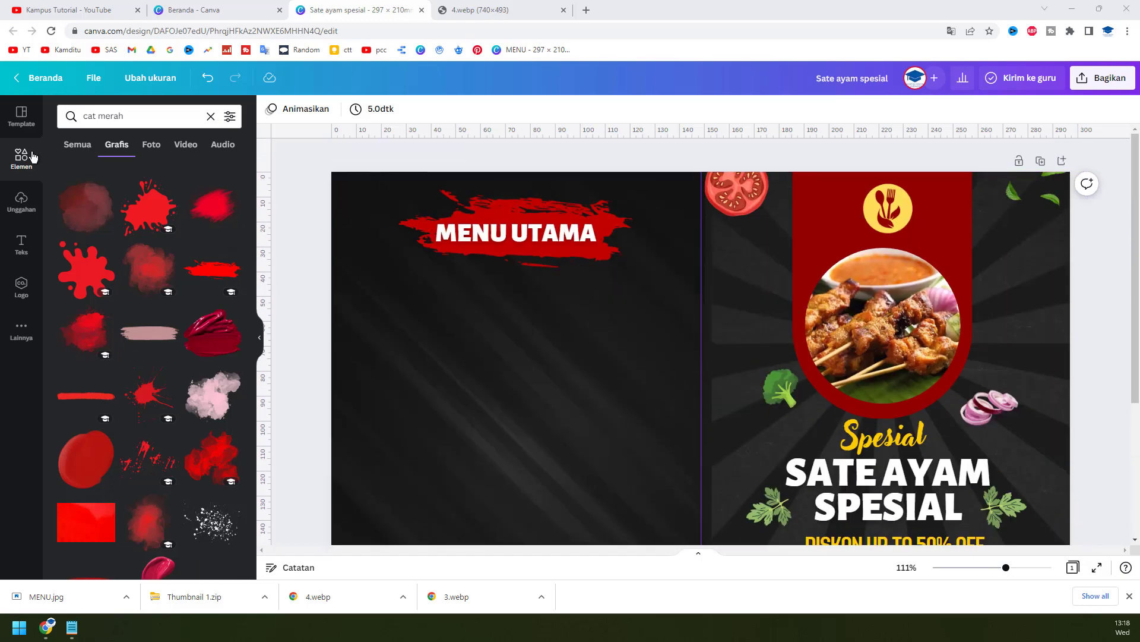
Search the photo frames for "circle" and add the plain circular frame with a solid ring border
click(208, 117)
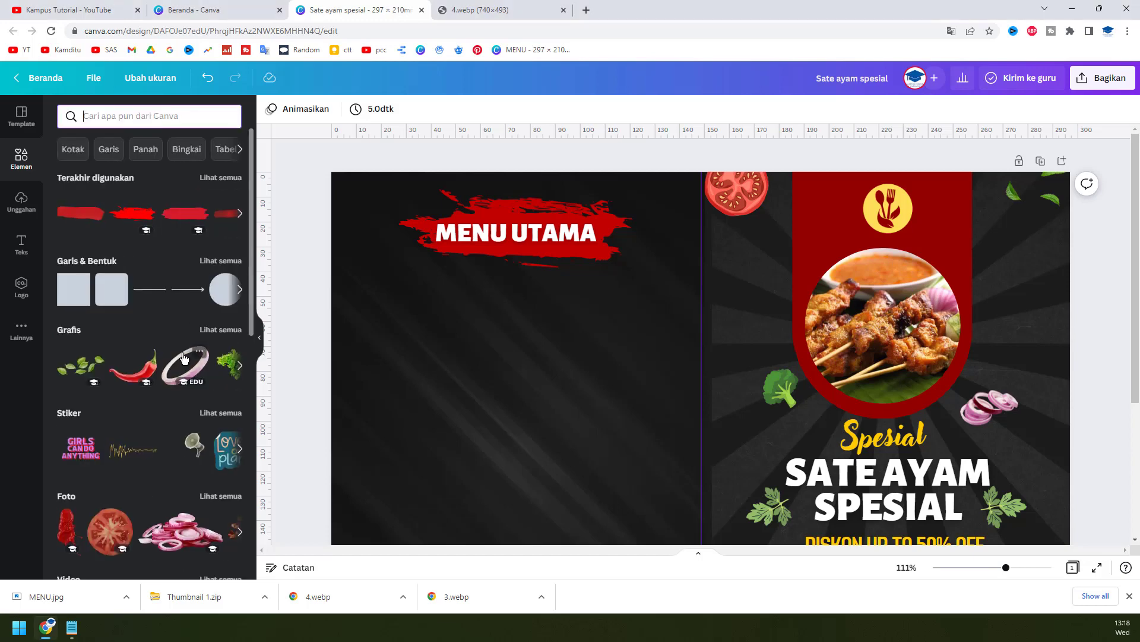
scroll(184, 357, down, 8)
scroll(184, 357, down, 2)
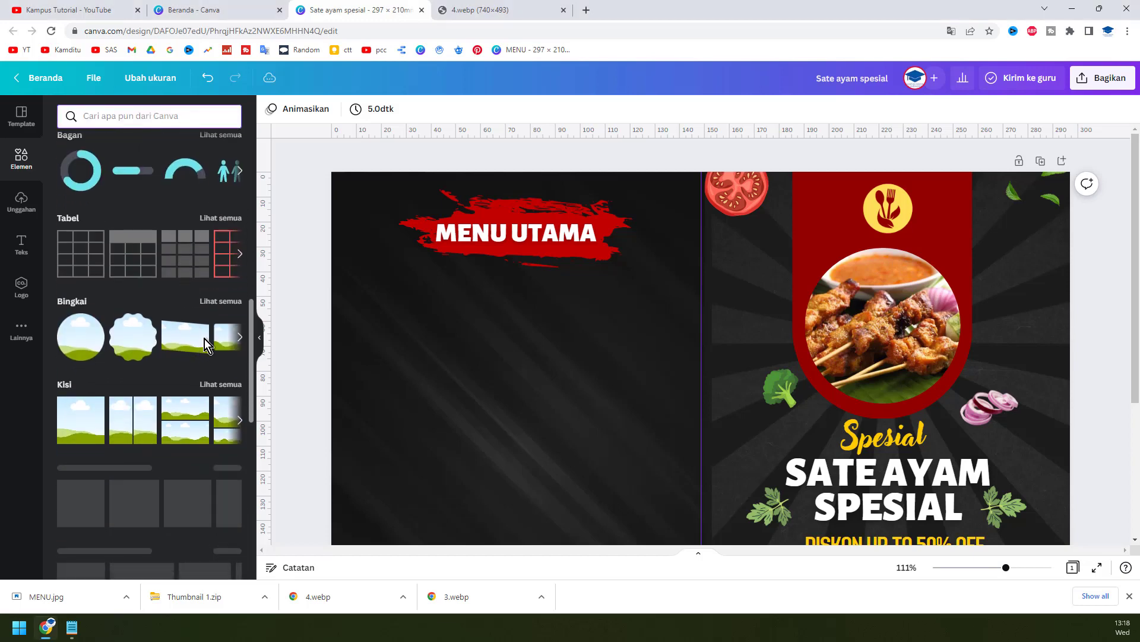
click(232, 313)
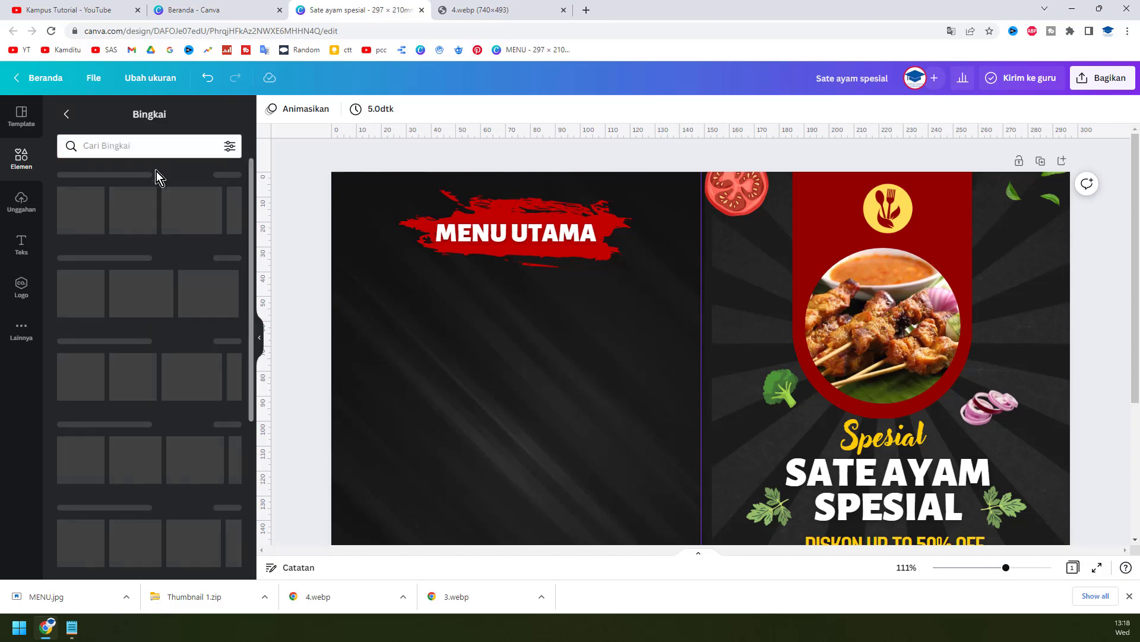
click(141, 145)
text(circle)
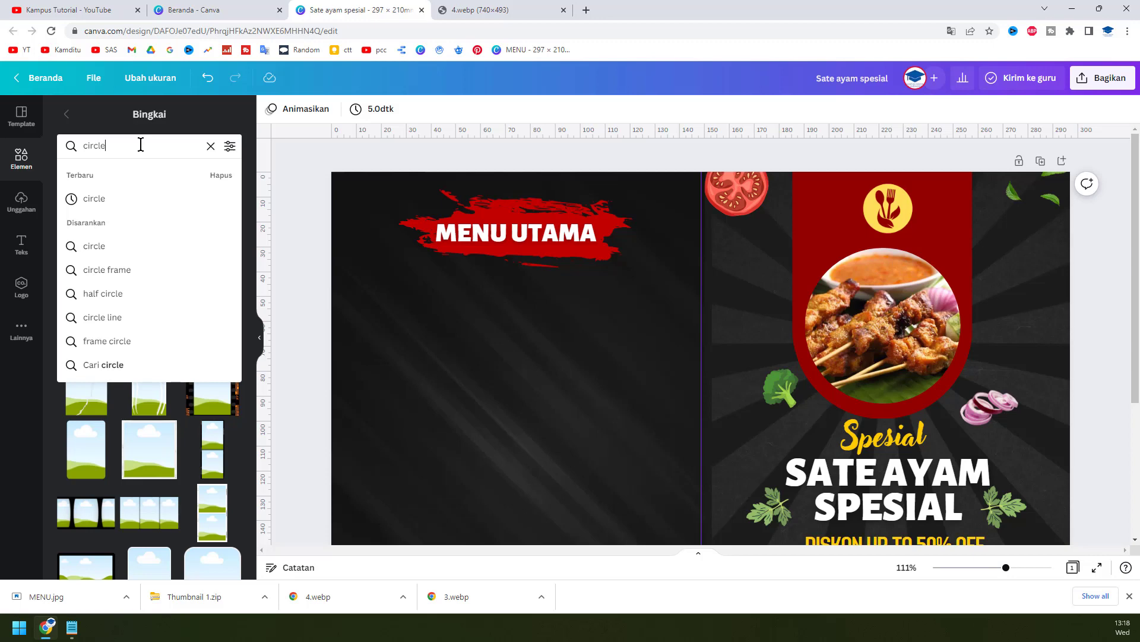
key(Return)
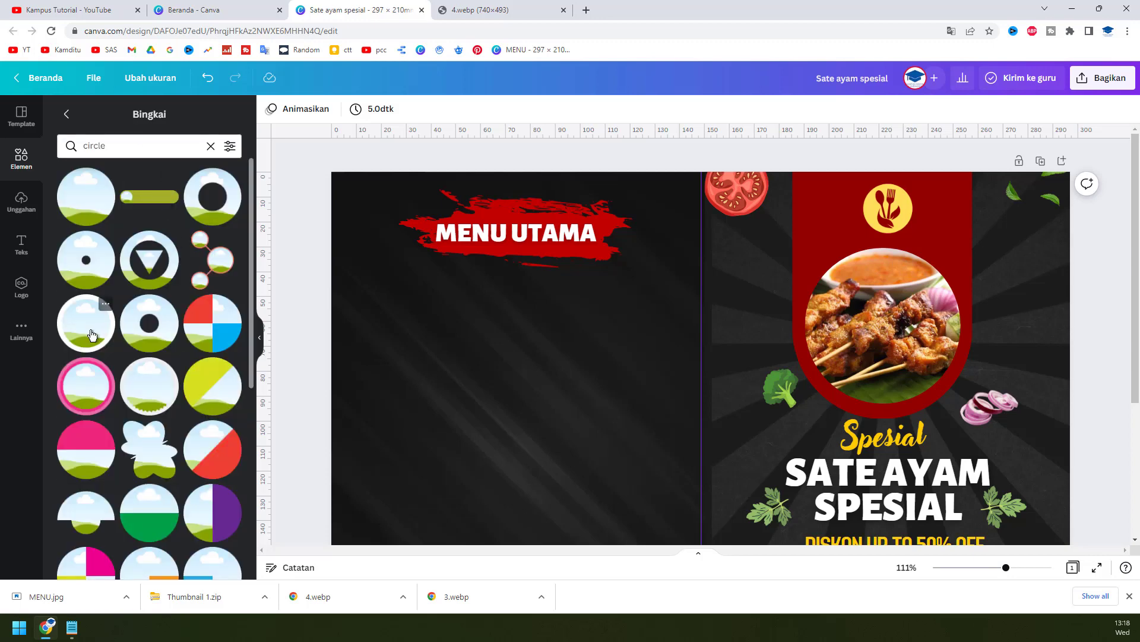
scroll(94, 339, down, 4)
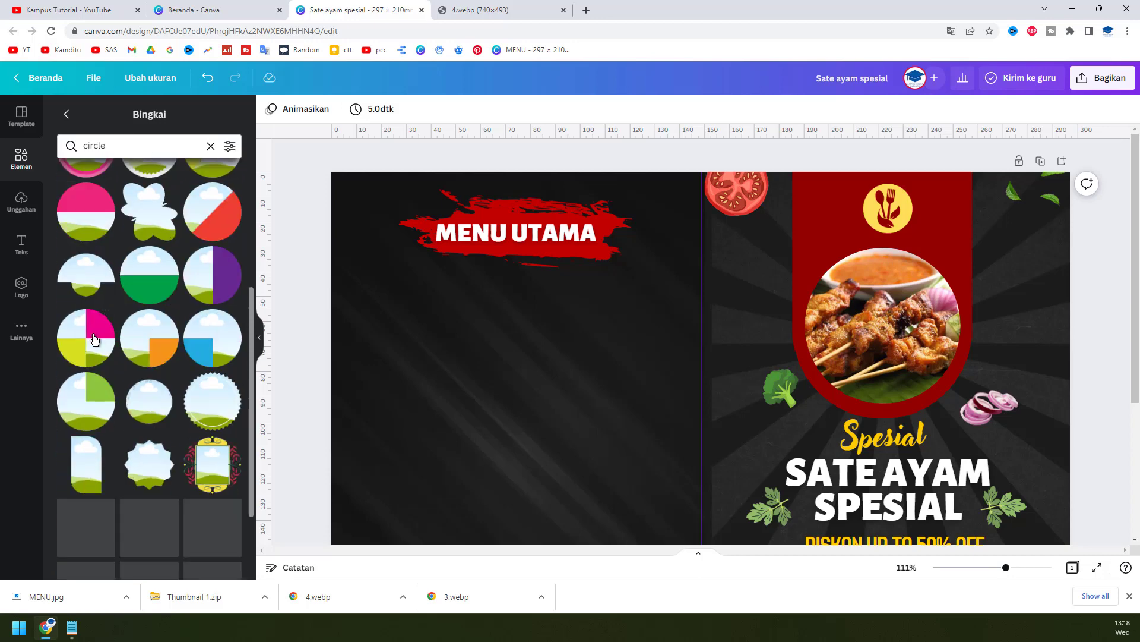
scroll(94, 338, up, 4)
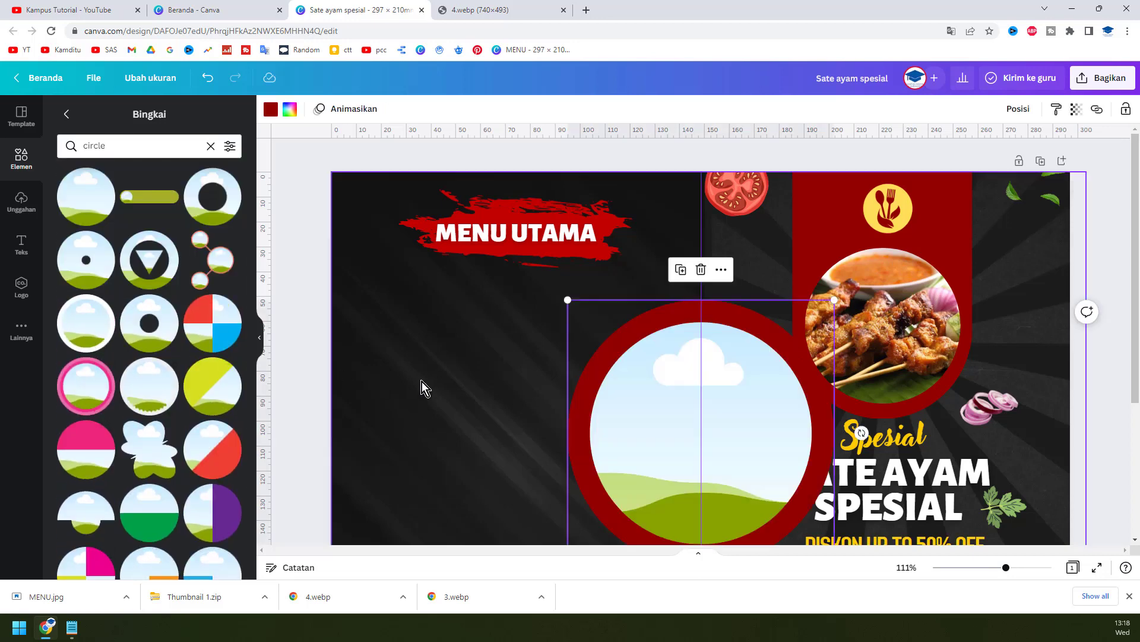
Scale the circular frame to about 42 mm wide and place it below the left part of the "MENU UTAMA" title
drag(611, 401, 431, 343)
drag(671, 517, 511, 357)
drag(495, 310, 473, 318)
Make the frame's ring white and duplicate the frame, enlarged to about 45 mm wide, to the right side of the menu page
click(269, 108)
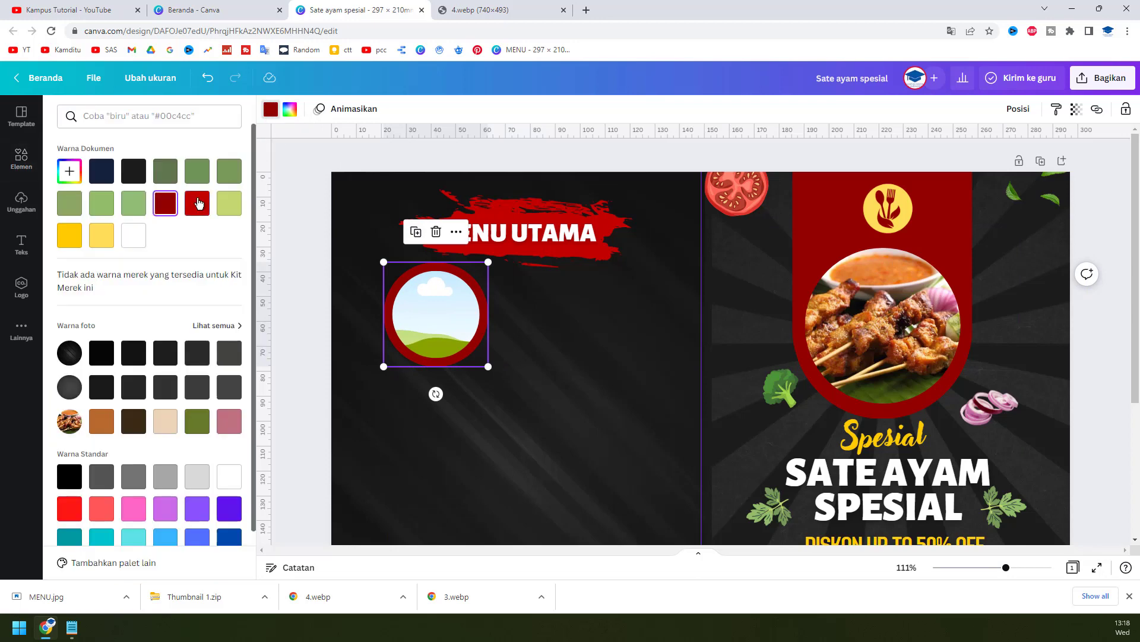
click(196, 207)
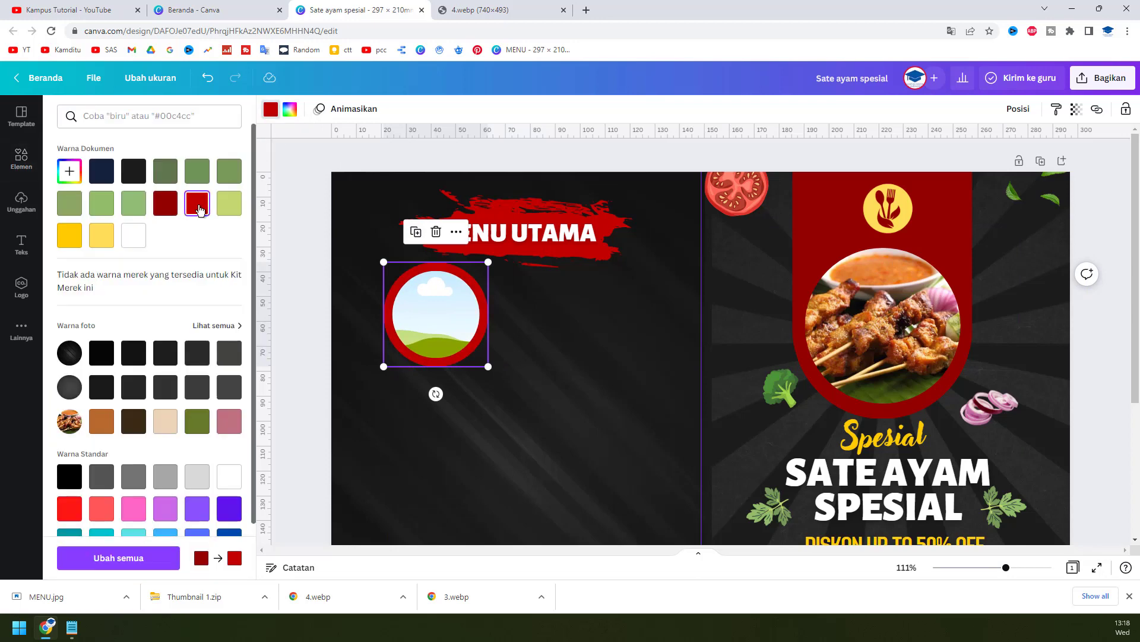
click(136, 237)
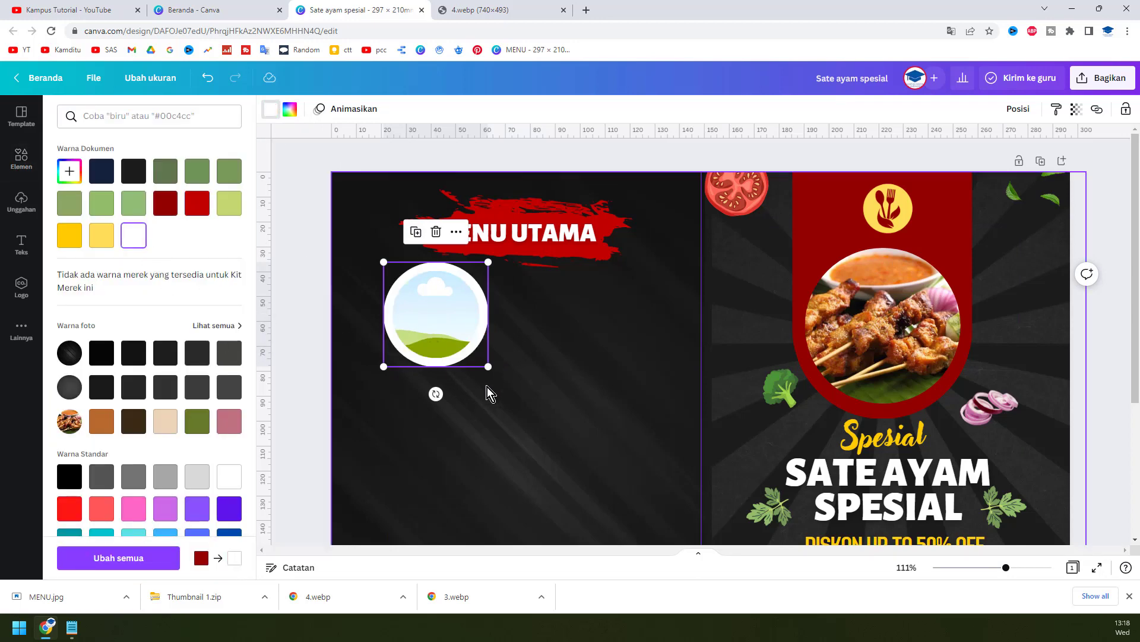
mouse_move(493, 367)
mouse_down()
mouse_move(471, 349)
mouse_move(494, 373)
mouse_up()
drag(462, 318, 616, 316)
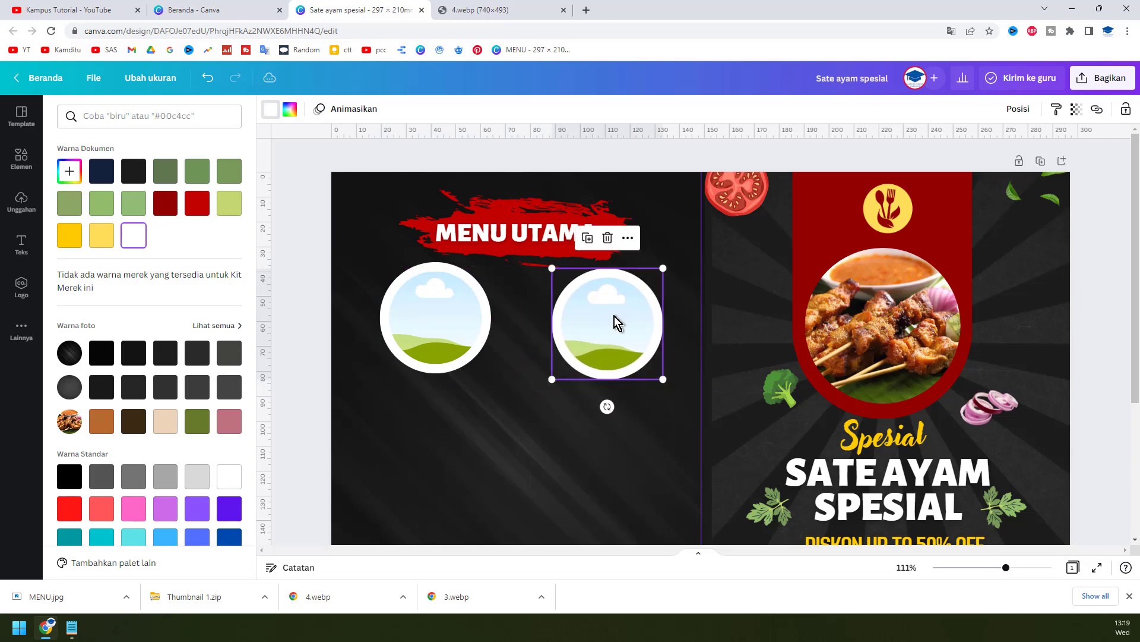
Search the elements for "sate ayam" and fill the left frame with the satay platter photo and the right one with the smoky grilled satay photo
click(21, 158)
click(125, 115)
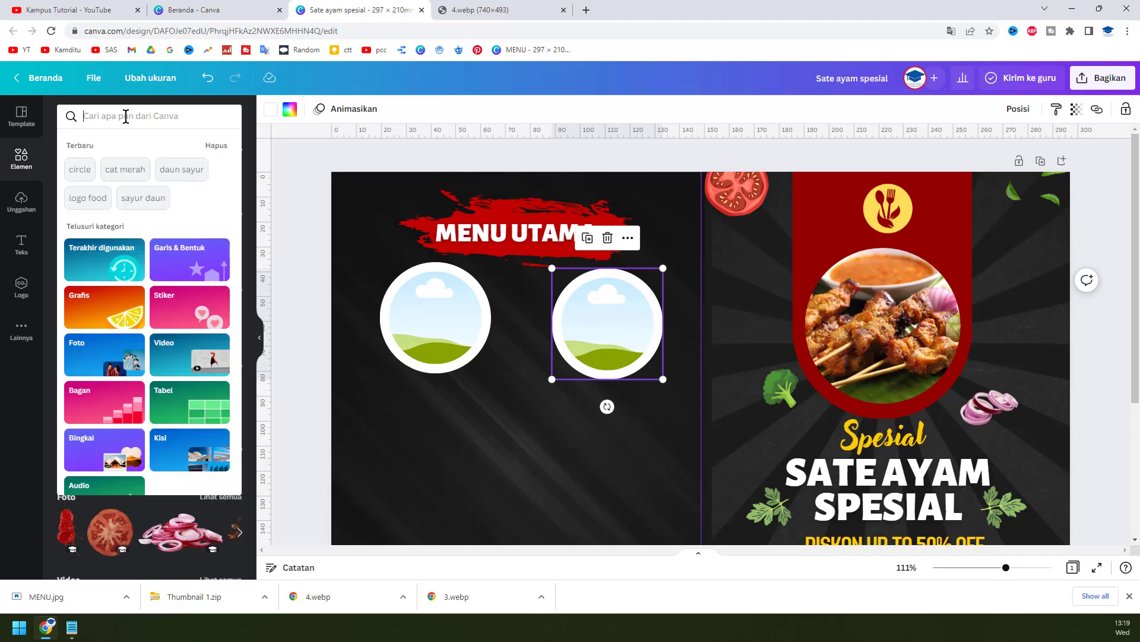
text(sate ayam)
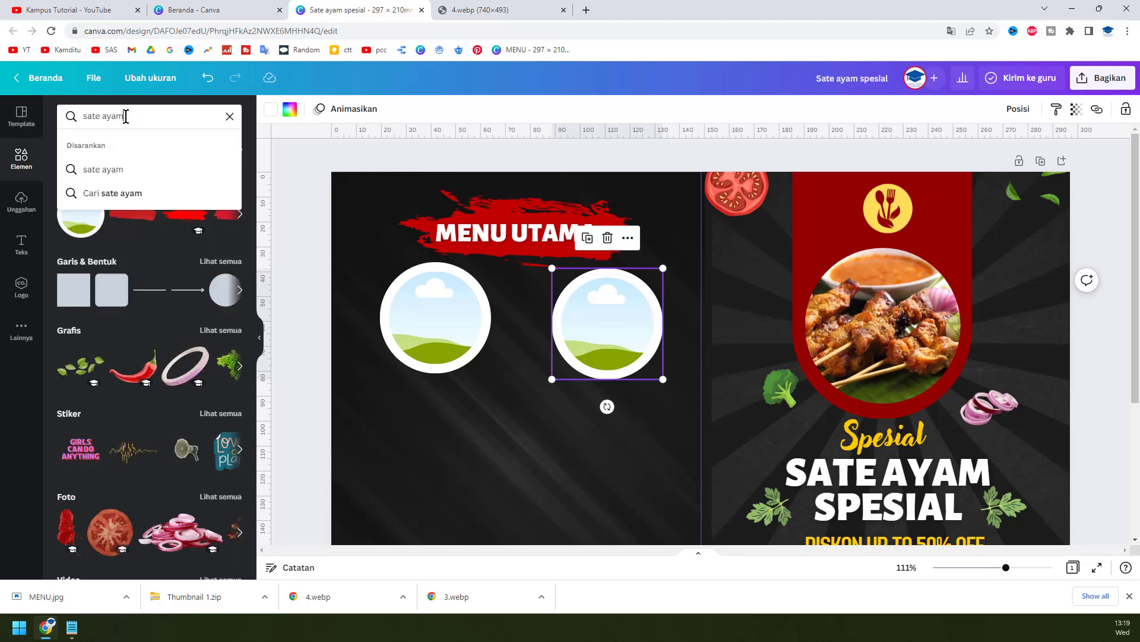
key(Return)
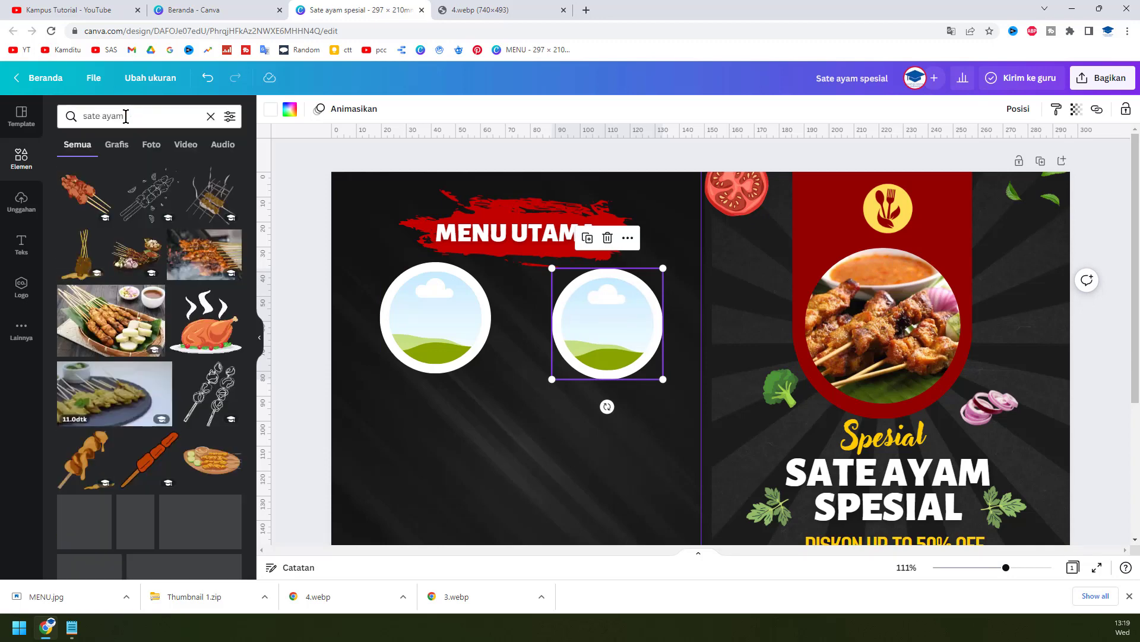
drag(111, 320, 428, 354)
drag(205, 254, 600, 324)
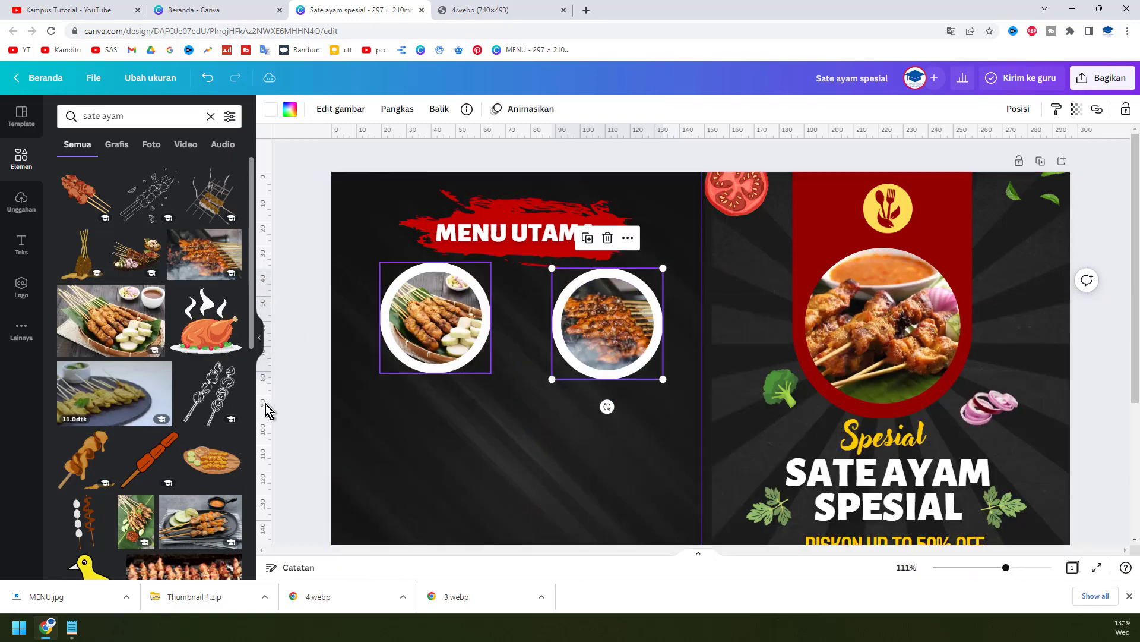
scroll(169, 399, down, 2)
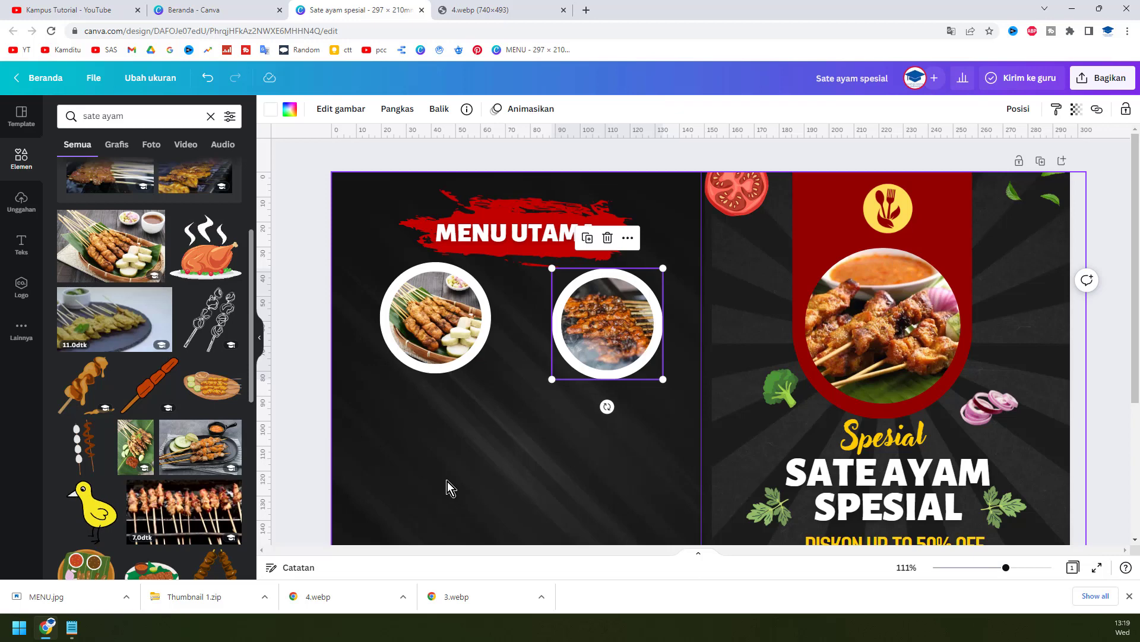
Add a circle shape, make it white and shrink it to about 18 mm over the left satay photo
click(210, 116)
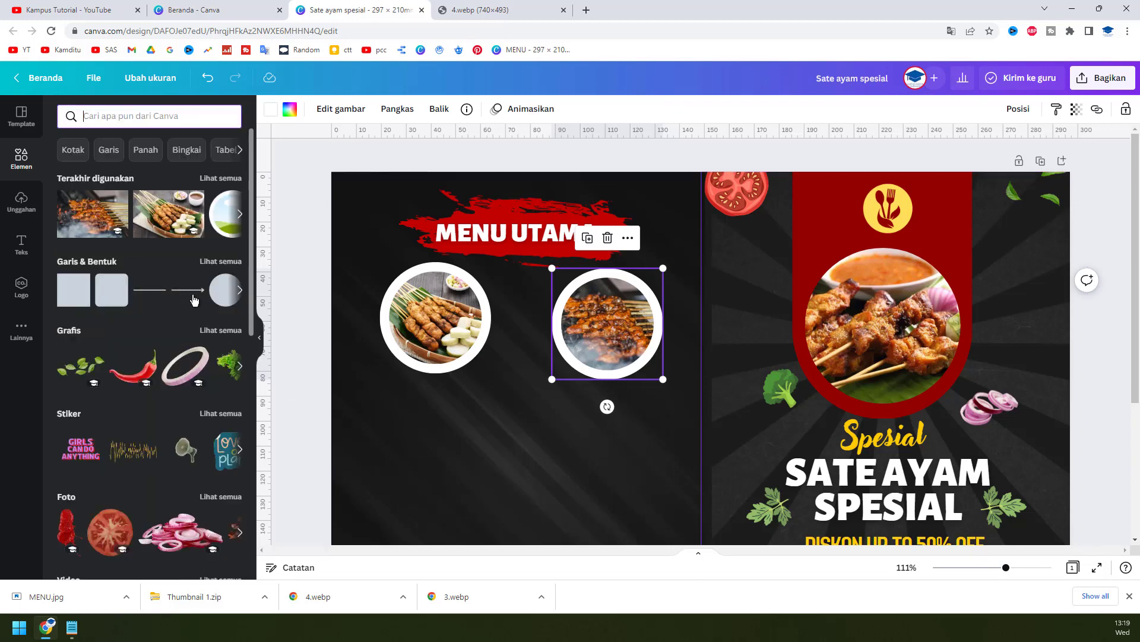
click(226, 290)
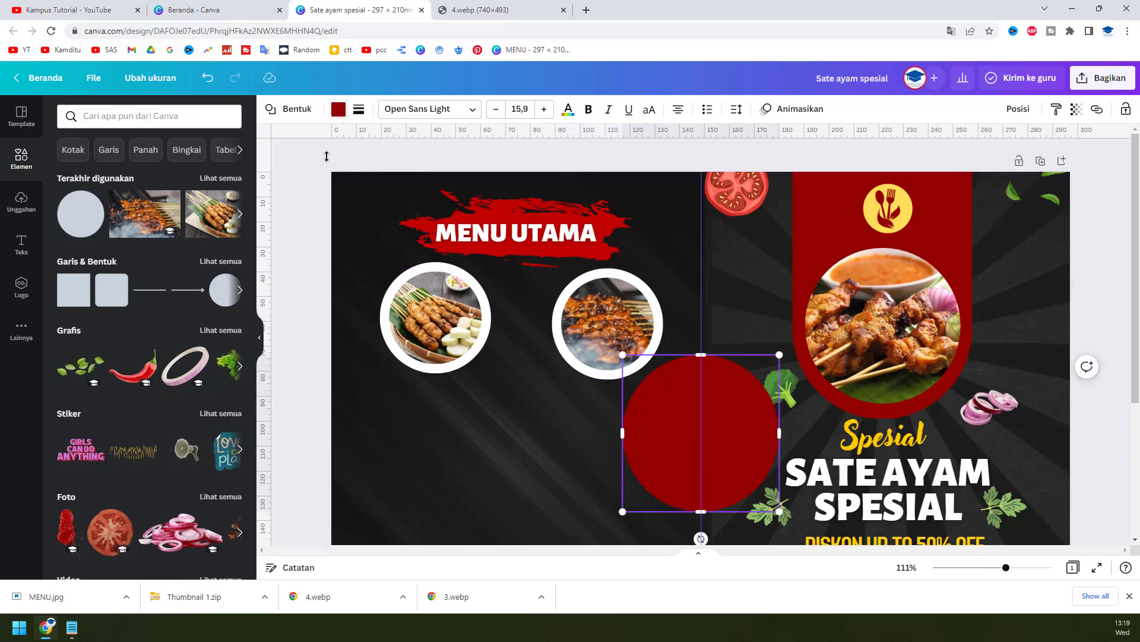
click(338, 109)
click(165, 235)
drag(648, 448, 455, 398)
drag(588, 461, 477, 346)
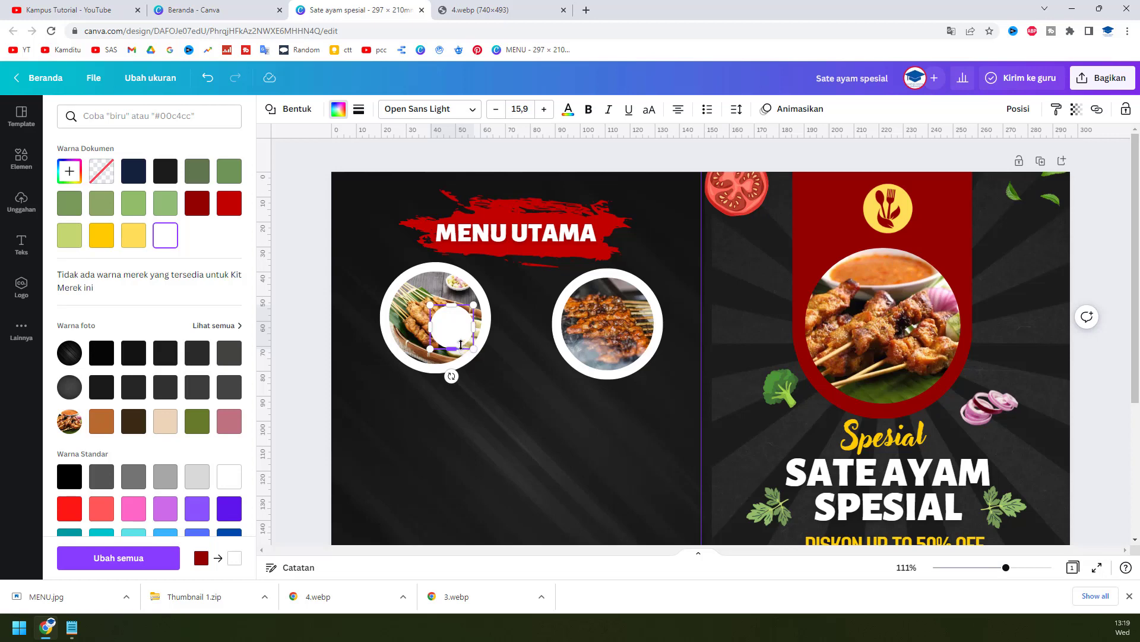
Place the white circle on the lower-right edge of the left photo frame and give it a solid black outline of thickness 3
scroll(484, 330, up, 5)
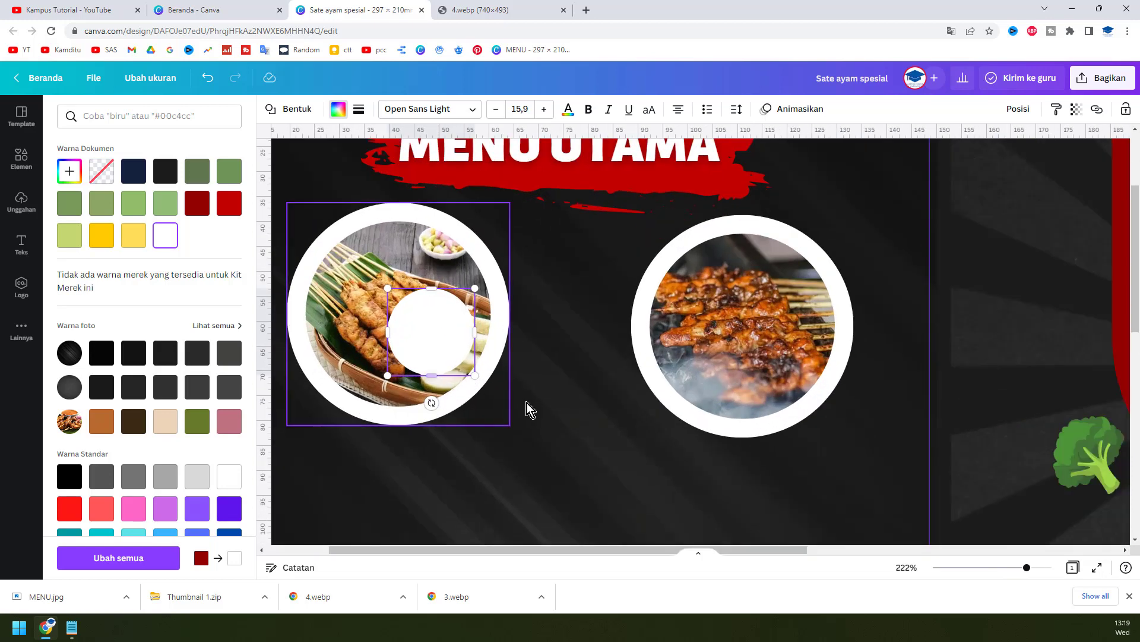
click(502, 381)
drag(454, 345, 504, 386)
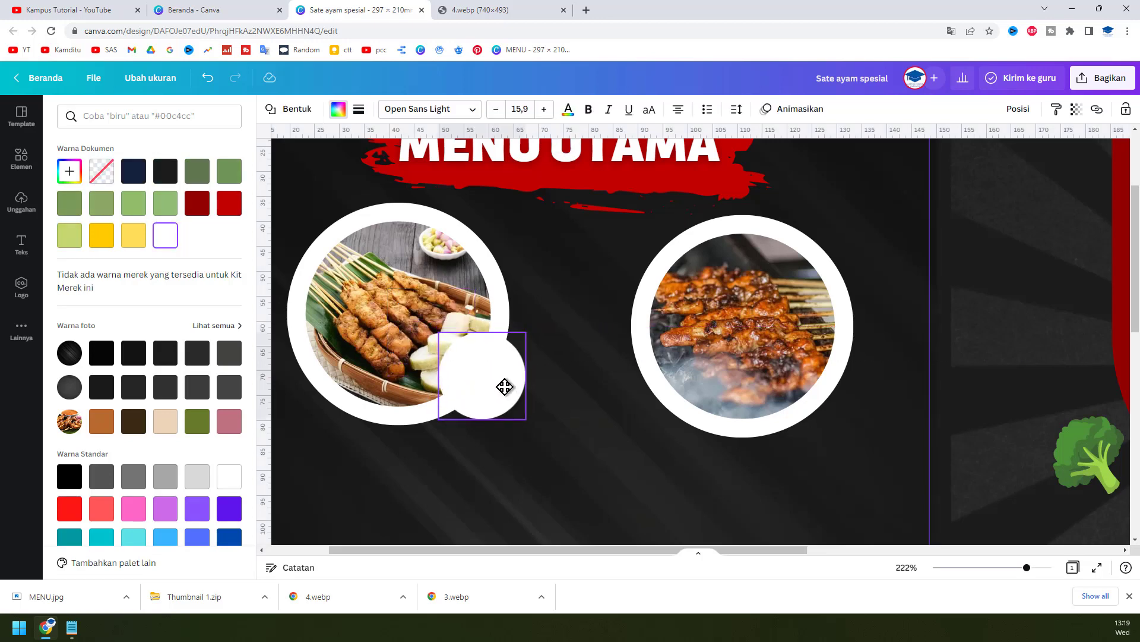
drag(505, 387, 505, 386)
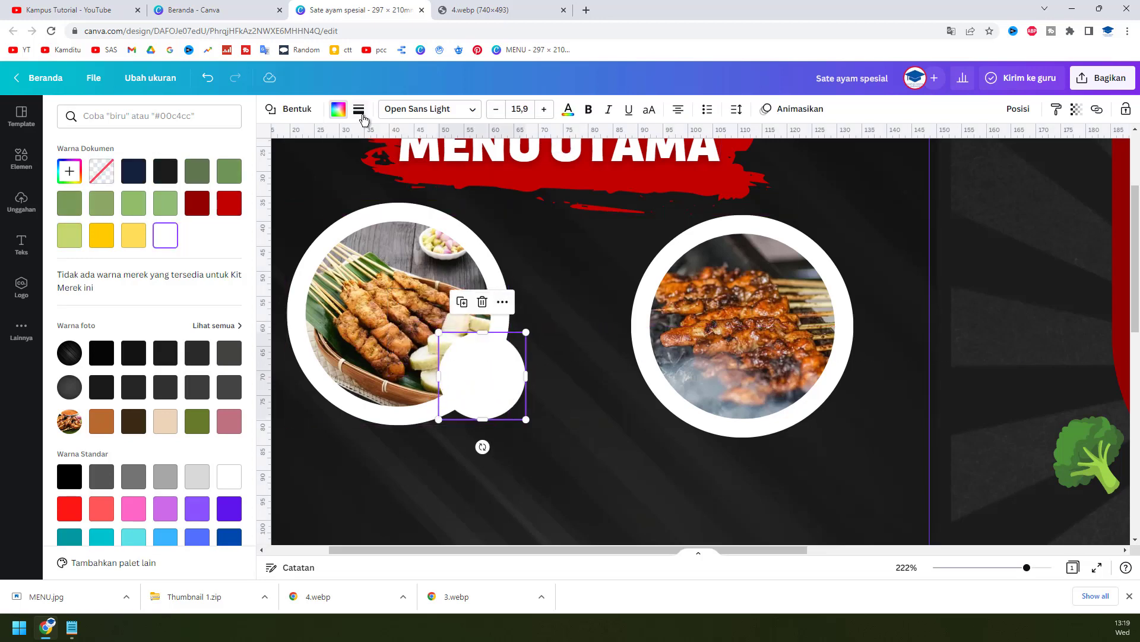
drag(450, 173, 453, 173)
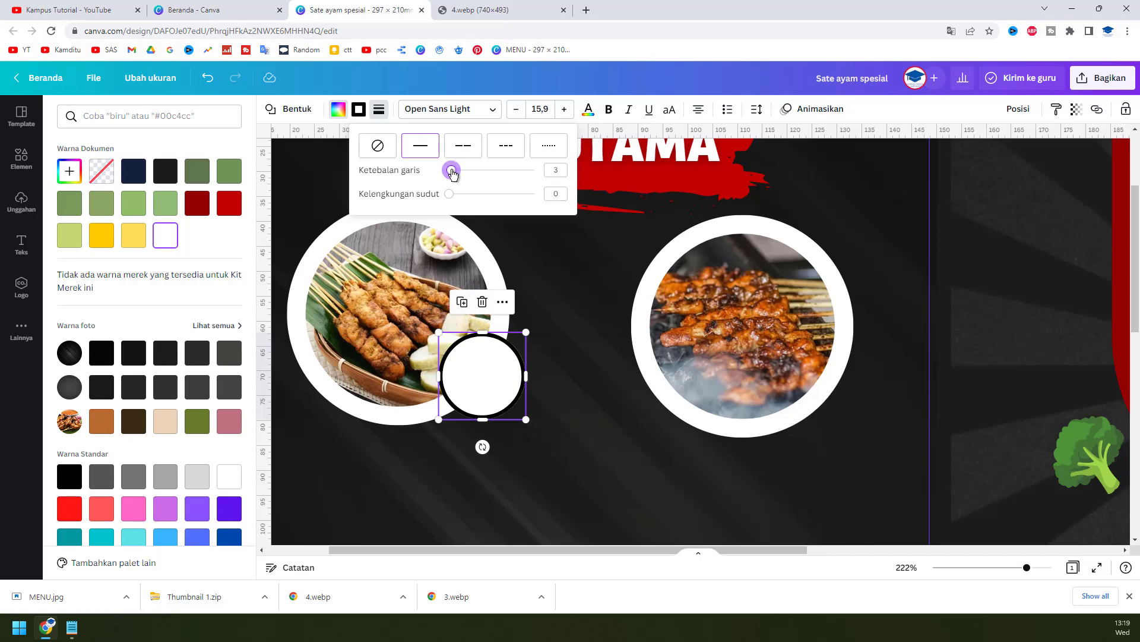
click(707, 362)
Duplicate the outlined white circle onto the lower-right edge of the right photo frame
click(497, 369)
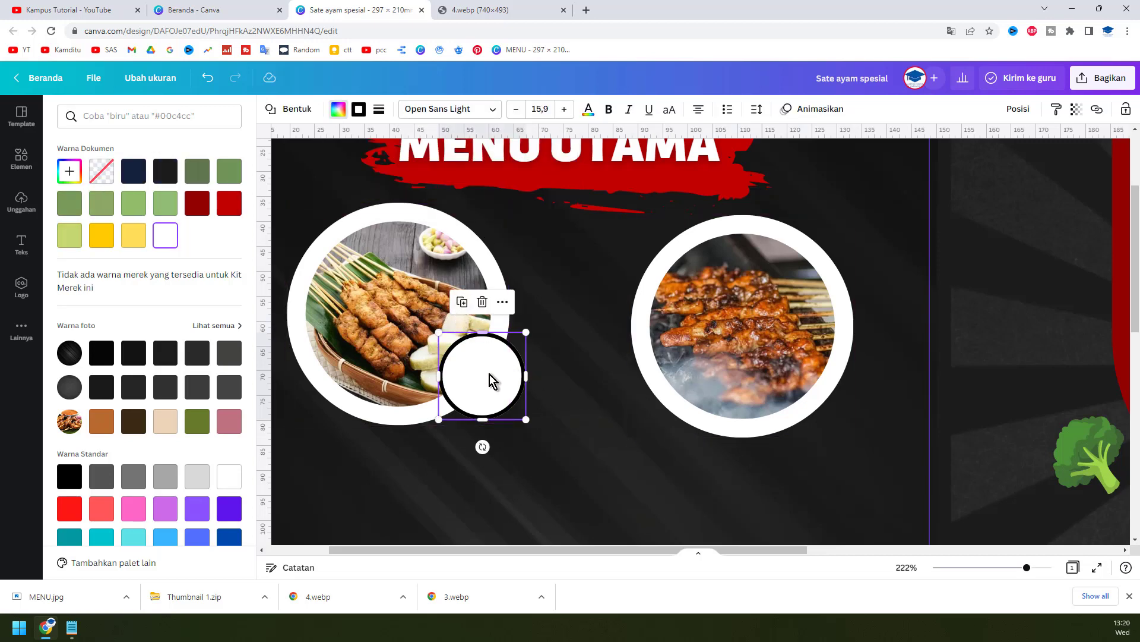
key(ctrl+d)
drag(520, 395, 839, 372)
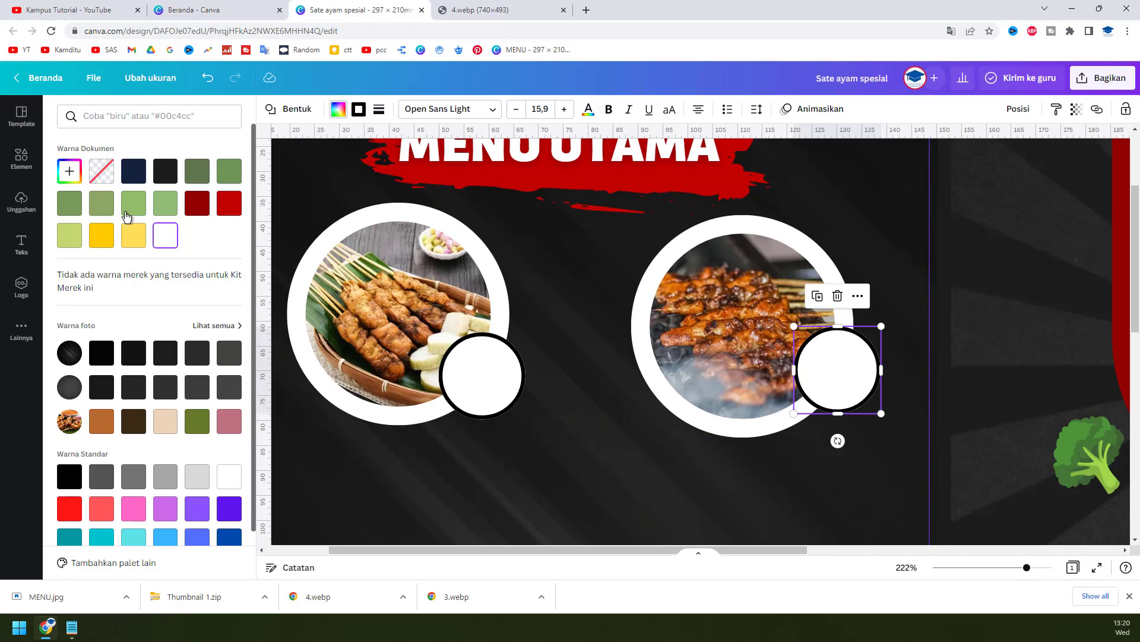
Add a subheading text and colour it dark navy
click(22, 244)
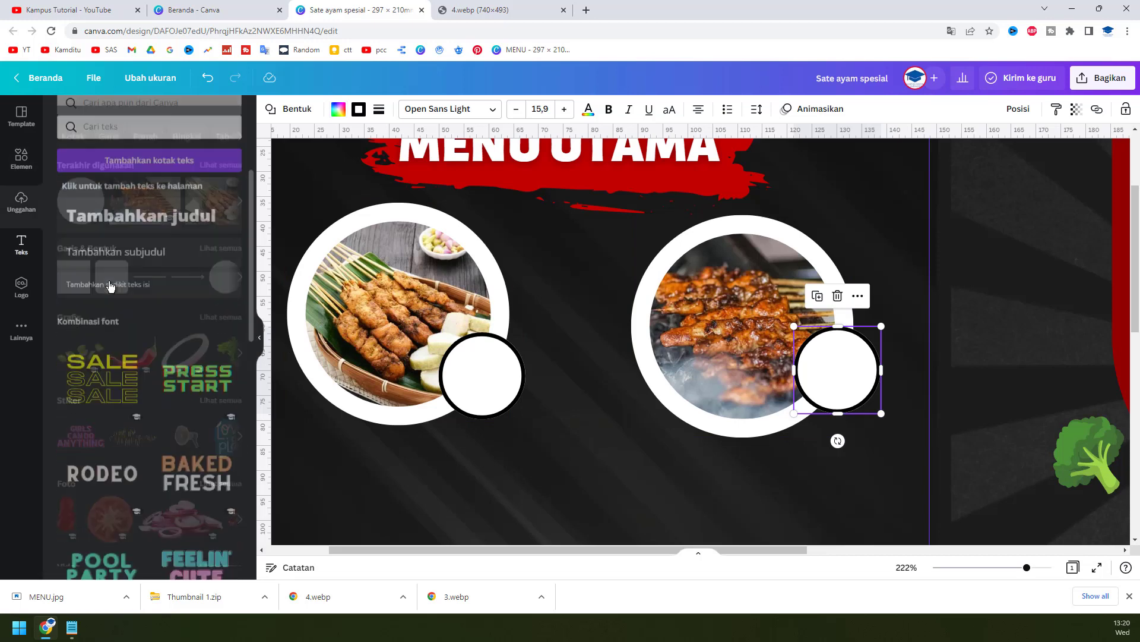
click(155, 244)
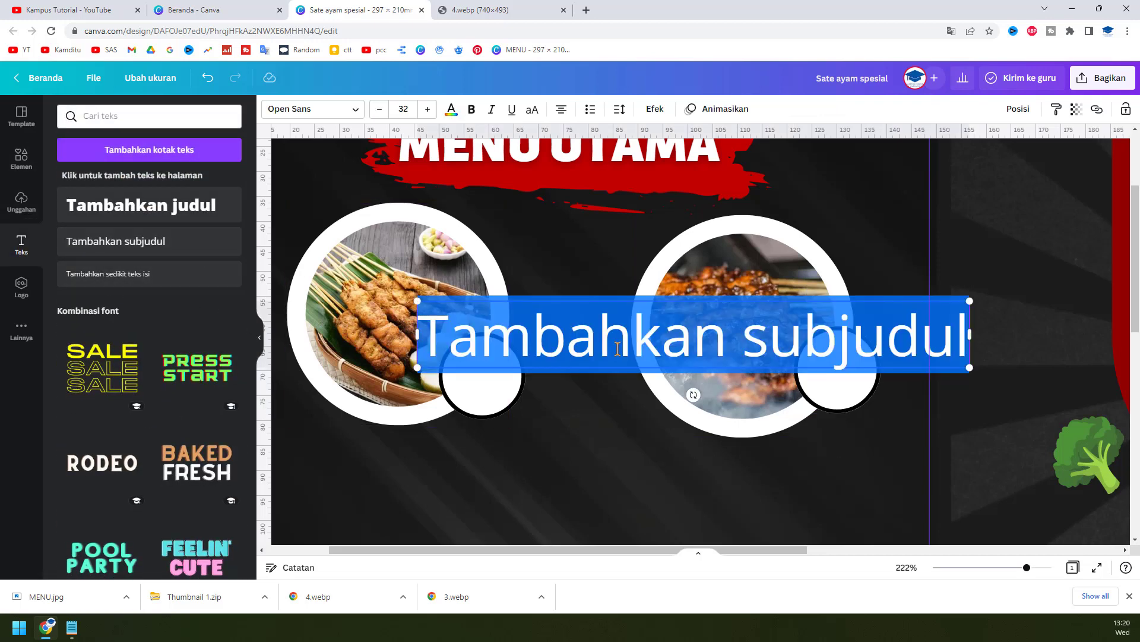
click(452, 109)
click(133, 171)
Replace the subheading text with "10k", scale it to size 21,6 and centre it in the left white circle
click(582, 344)
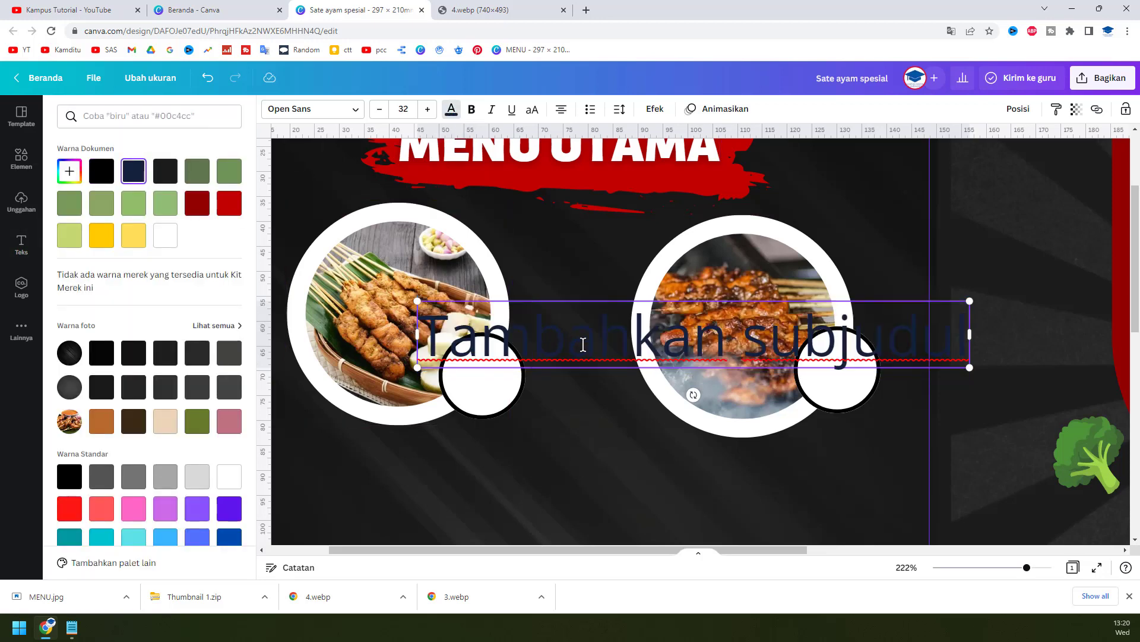
triple_click(582, 345)
key(BackSpace)
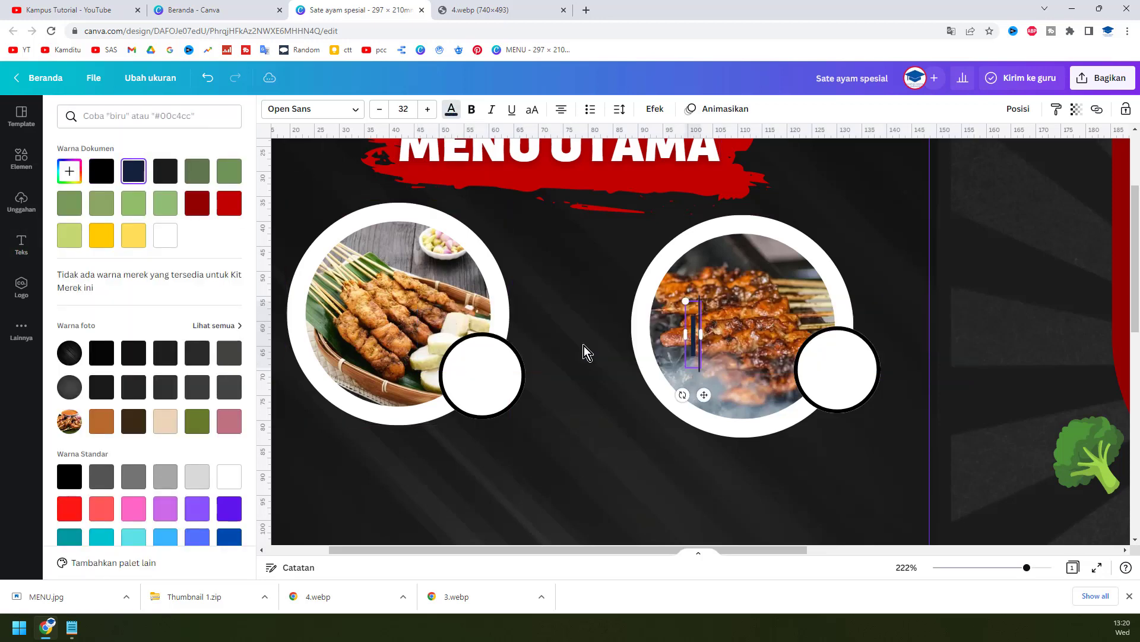
text(IDR 4k)
key(BackSpace)
key(BackSpace)
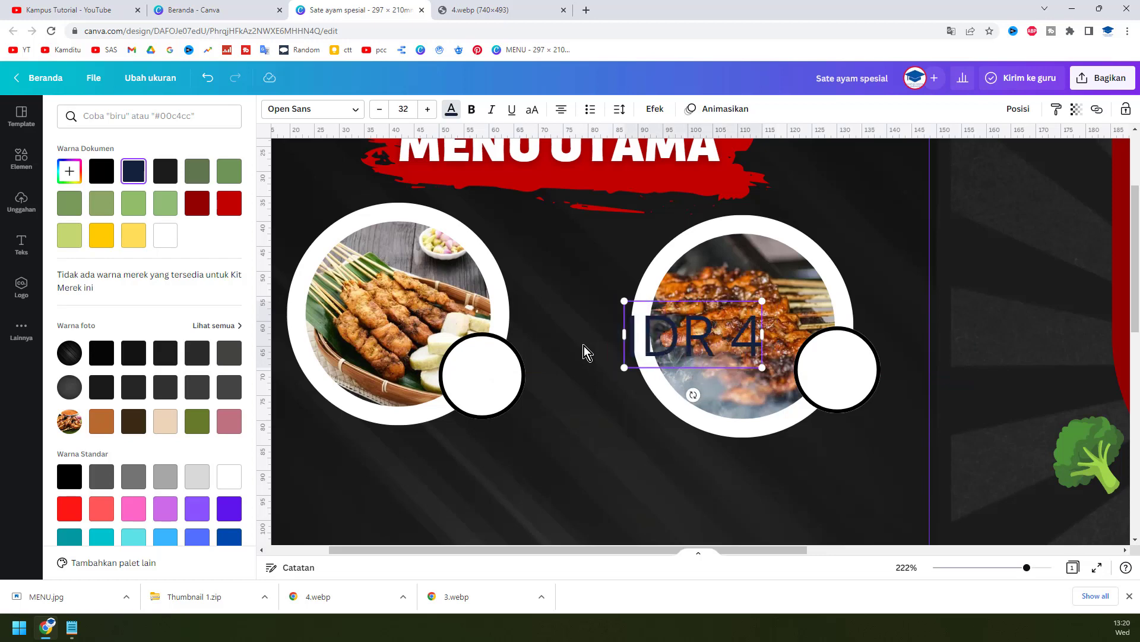
text(10k)
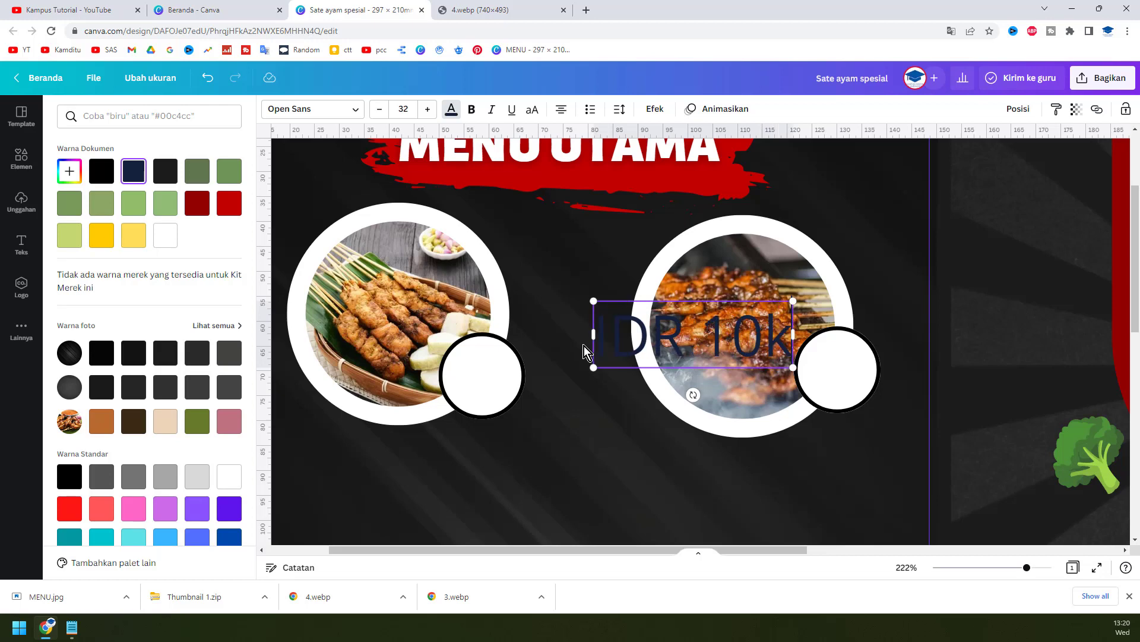
drag(699, 334, 599, 332)
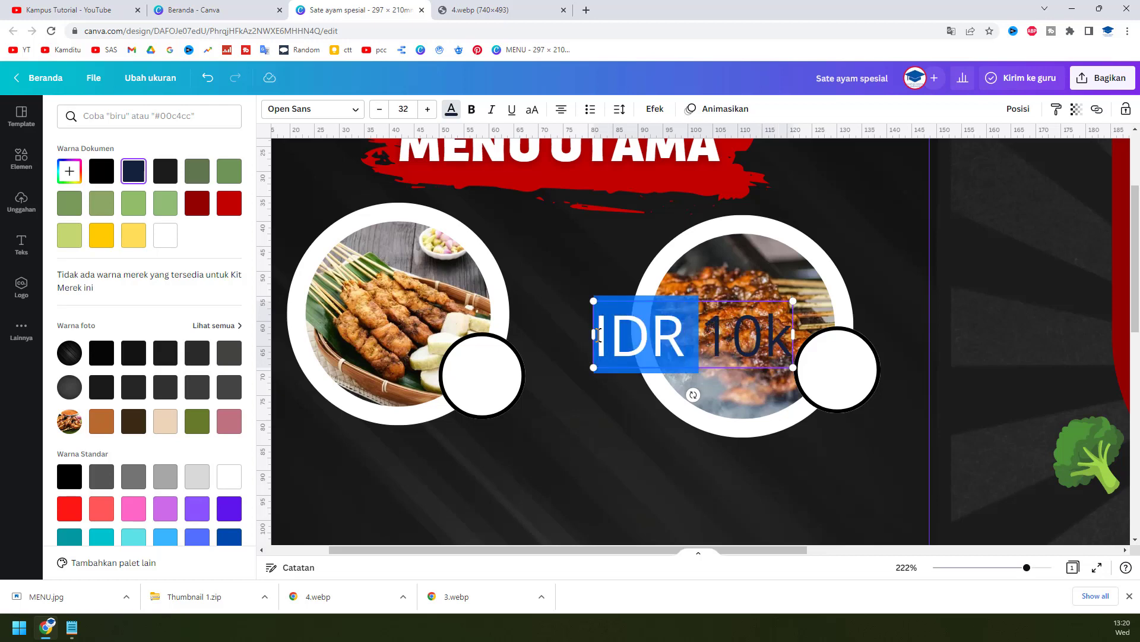
key(BackSpace)
drag(719, 302, 504, 350)
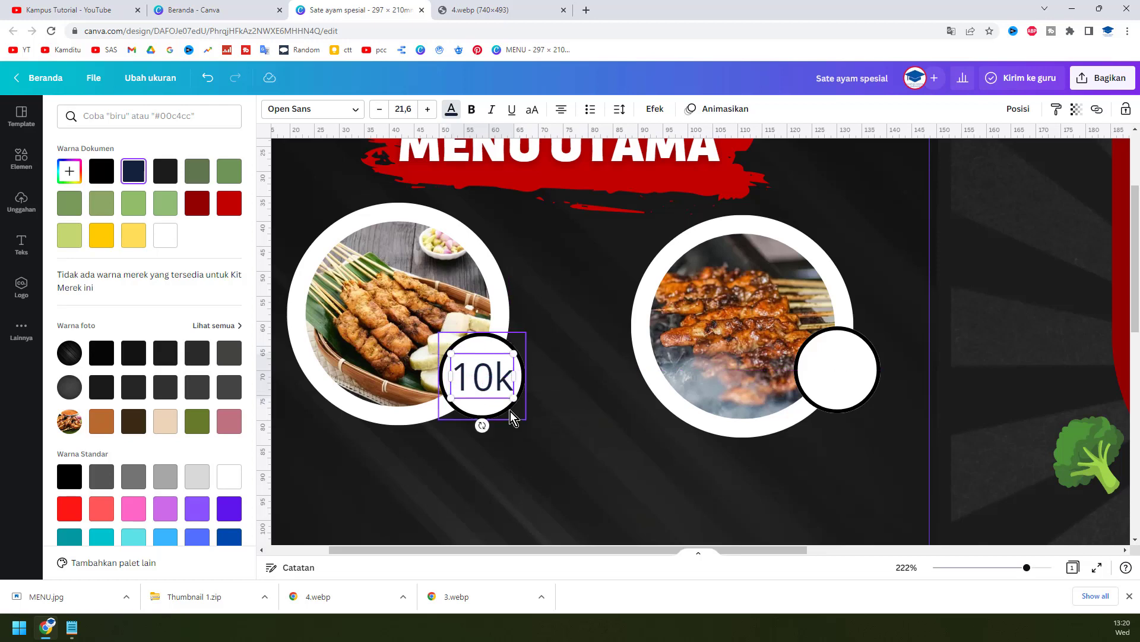
Duplicate the price text into the right white circle and change the copy to "8k"
click(505, 387)
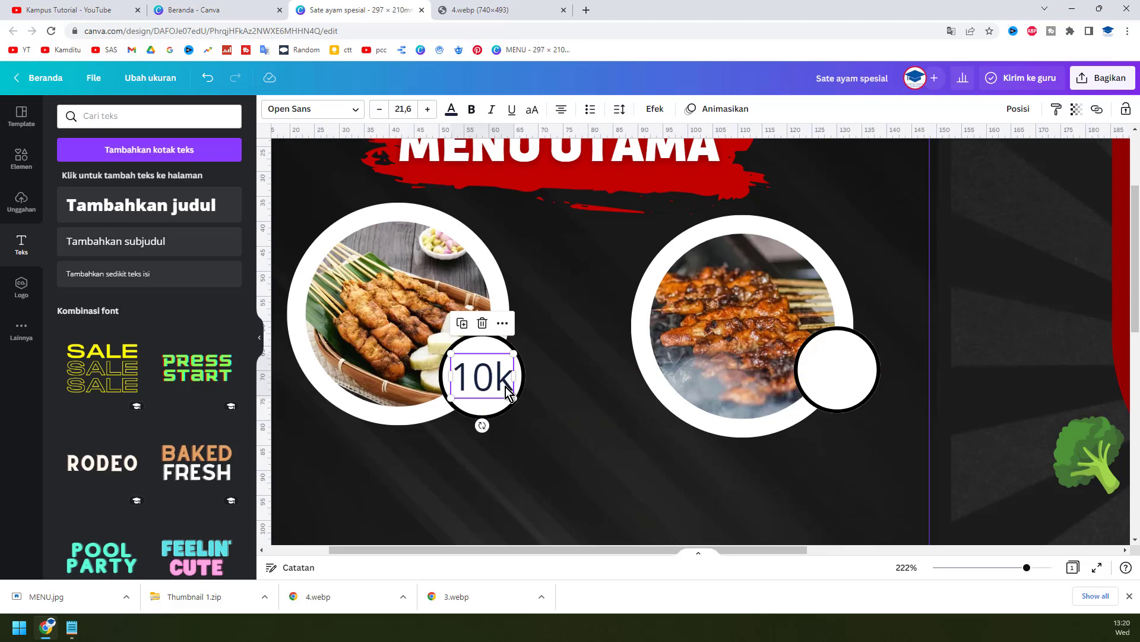
key(ctrl+d)
drag(517, 420, 849, 389)
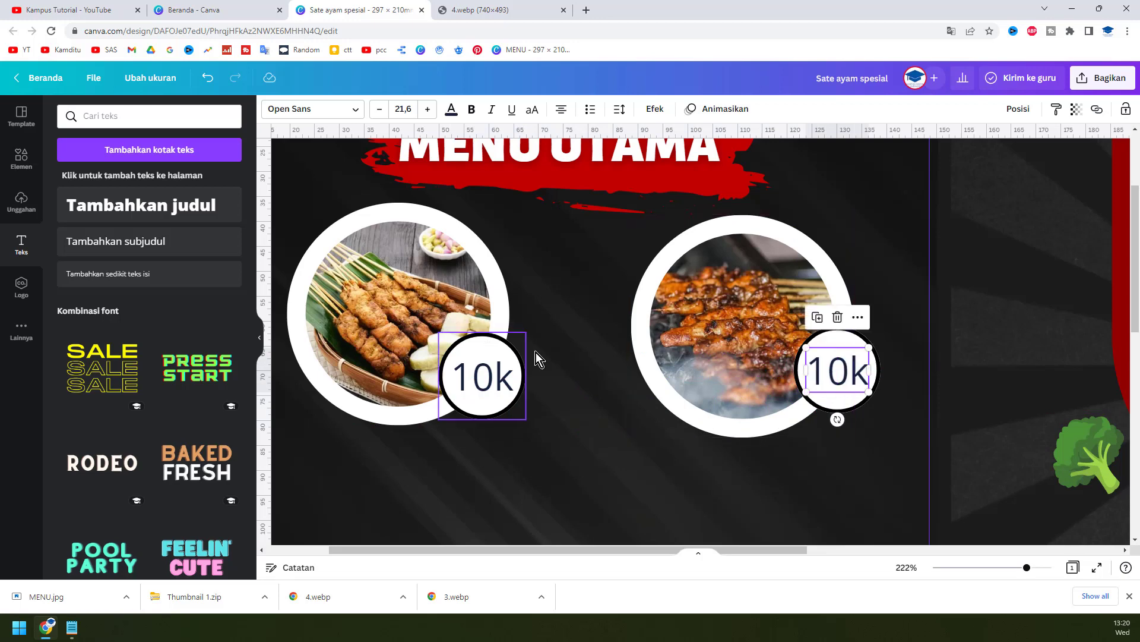
double_click(832, 378)
click(831, 378)
drag(849, 371, 812, 370)
text(8k)
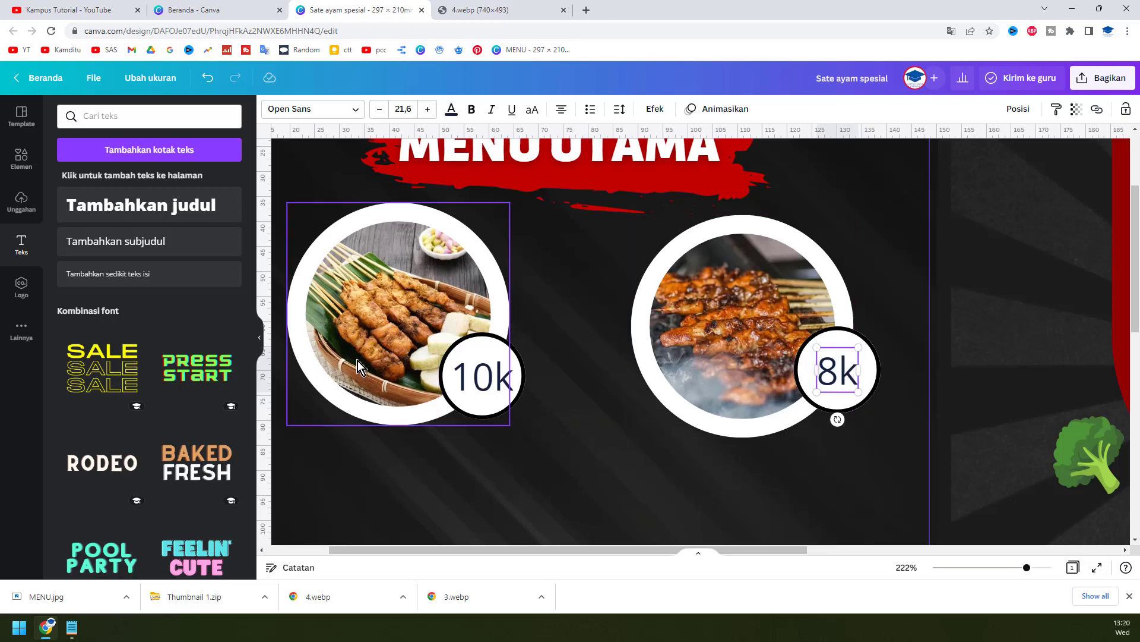
Copy the yellow "DISKON UP TO 50% OFF" text below the left satay photo, change it to "NAMA MAKANAN" and scale it to size 15,9
key(ctrl+alt+0)
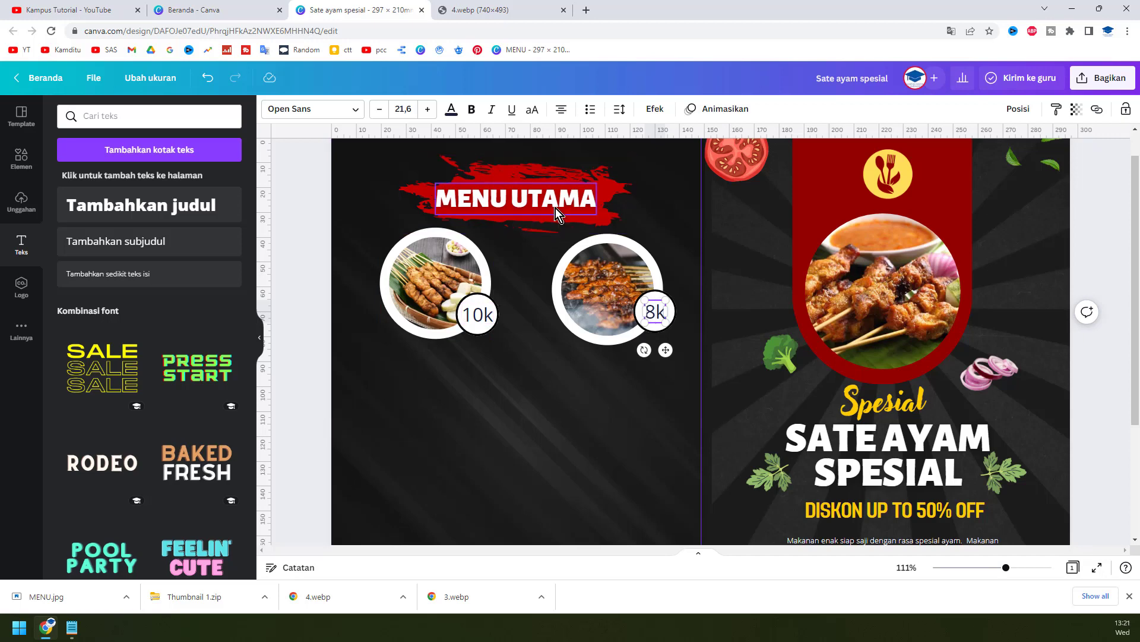
click(898, 515)
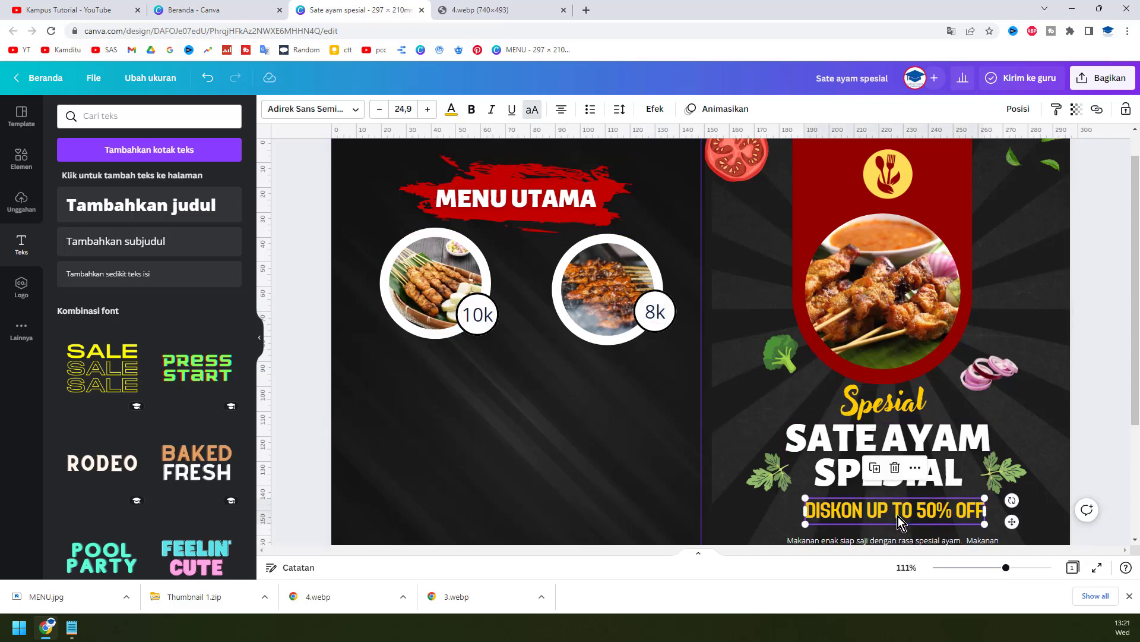
drag(901, 518, 478, 357)
double_click(479, 357)
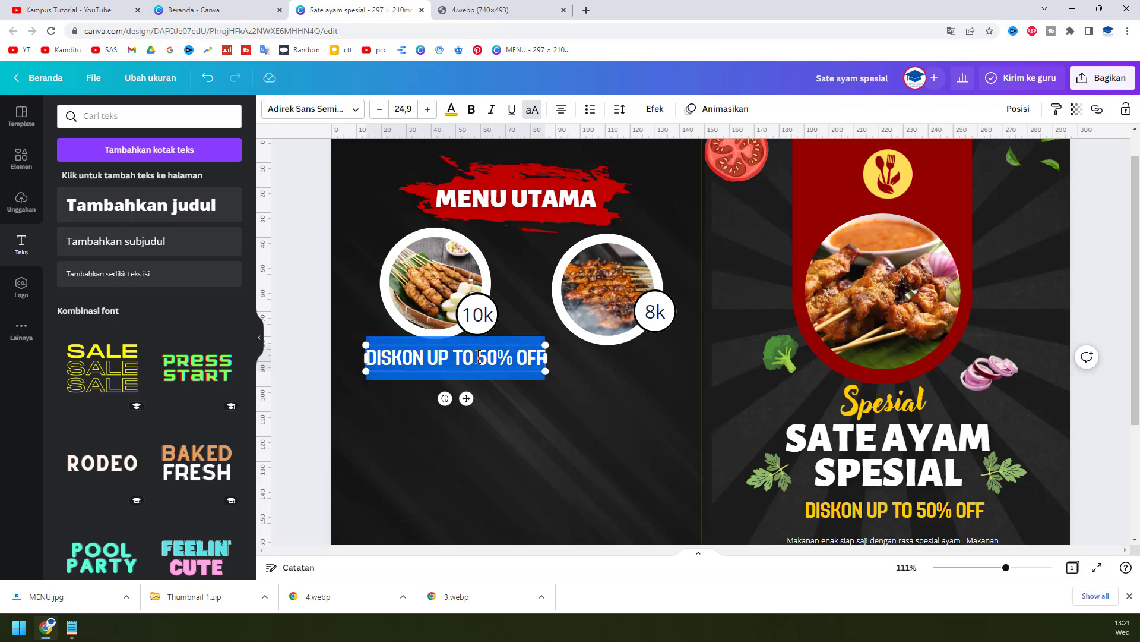
text(NAMA MAKA)
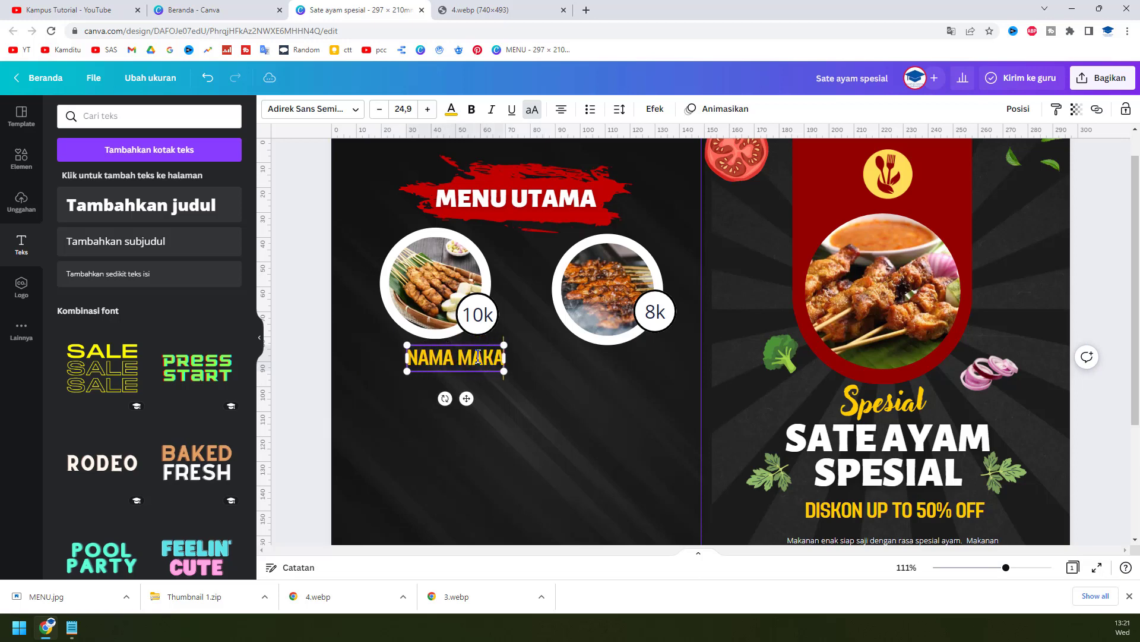
text(NAN)
drag(519, 372, 475, 362)
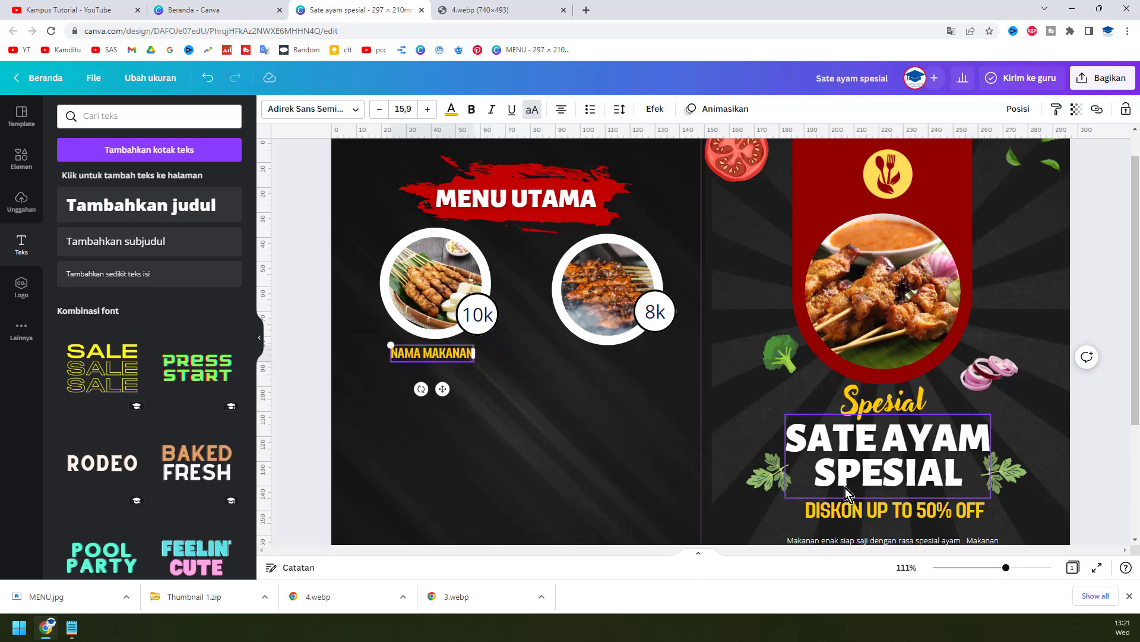
Copy the cover's white description paragraph below "NAMA MAKANAN" and scale its text to size 5,7
scroll(875, 520, down, 1)
click(878, 513)
drag(878, 513, 441, 344)
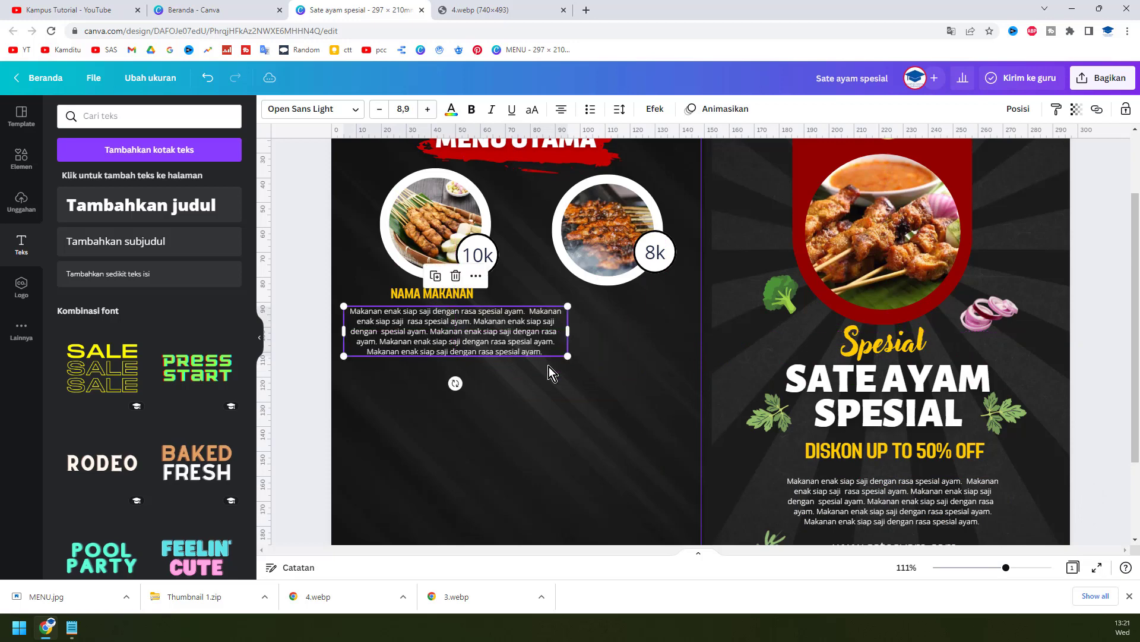
drag(570, 356, 368, 321)
Cut the copied description down to end with "Makanan enak siap saji" and narrow its box to about 39 mm, centred under the food name
key(BackSpace)
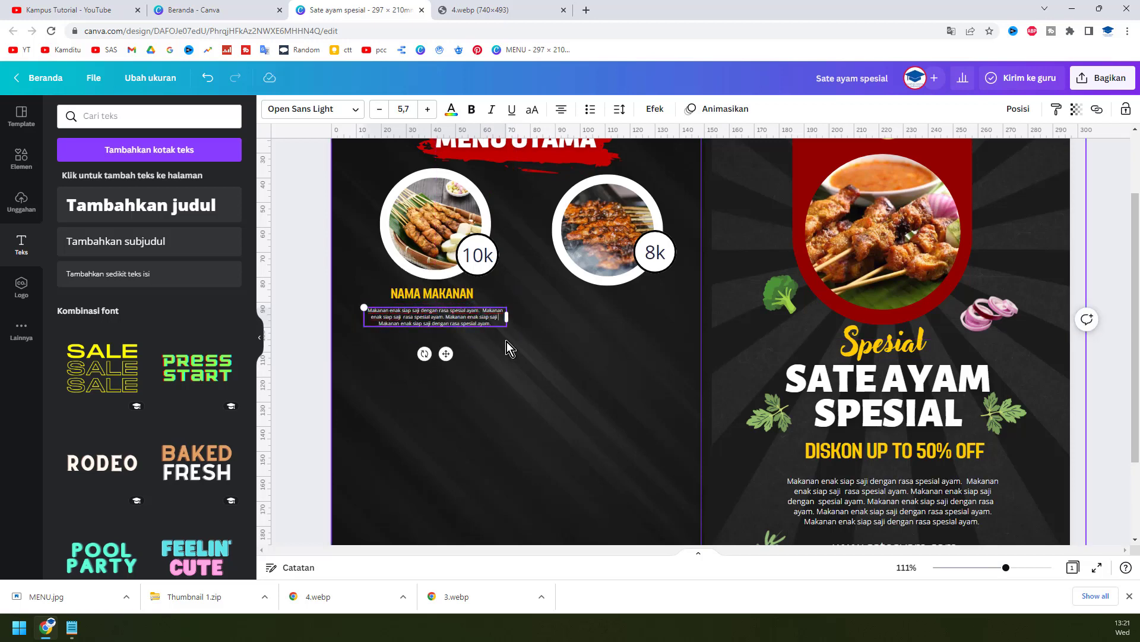
drag(487, 324, 379, 324)
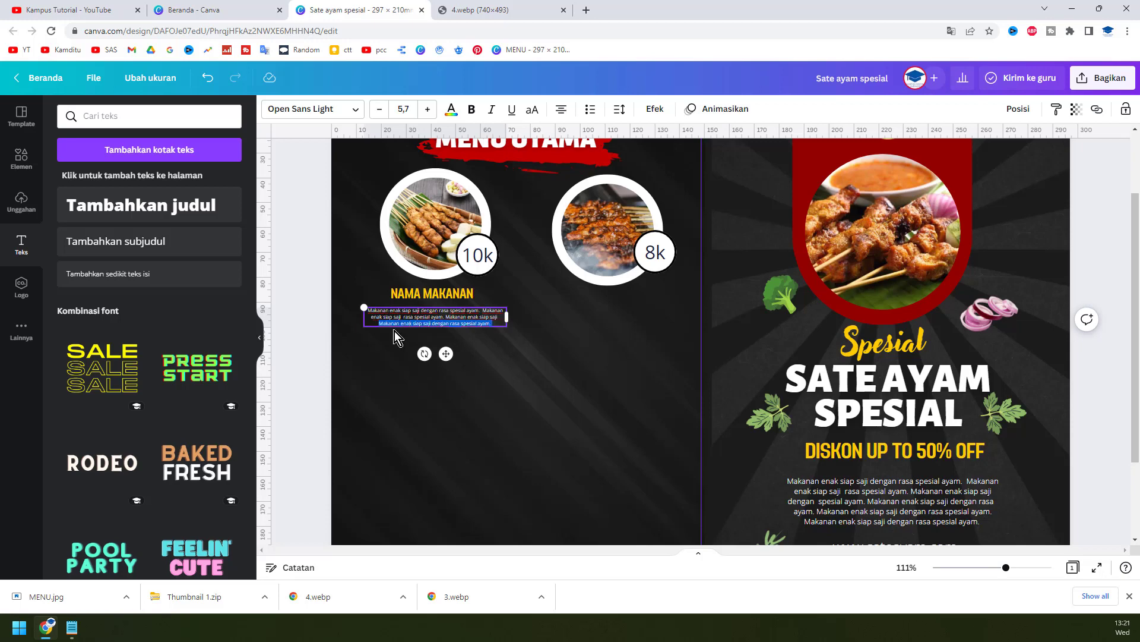
key(BackSpace)
drag(508, 315, 471, 326)
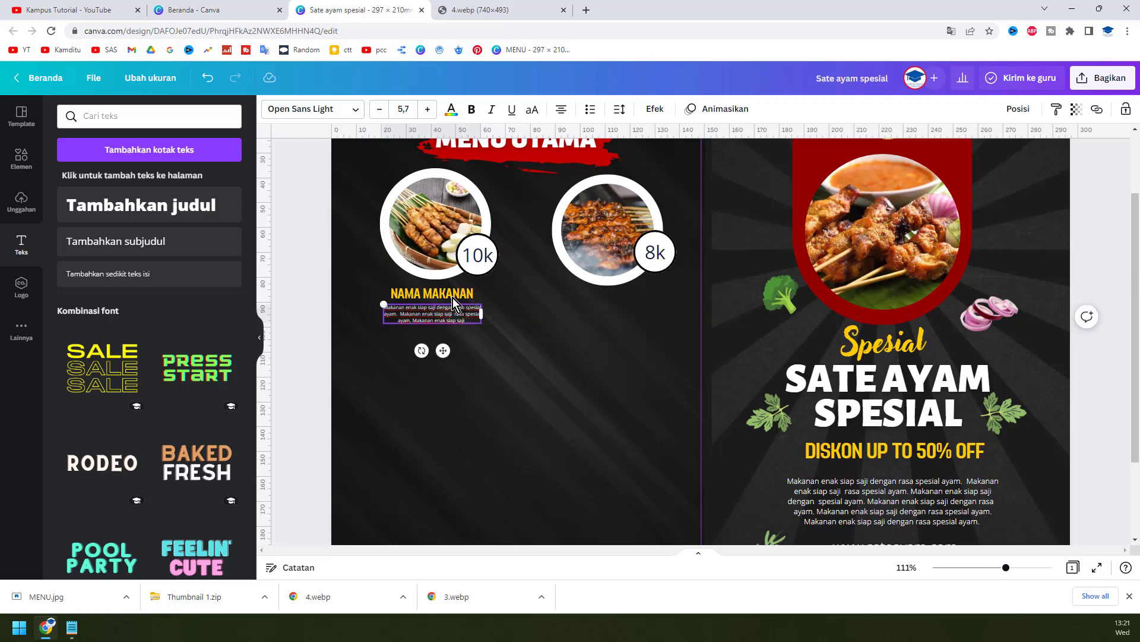
Duplicate the food name together with its description and place the copies below the right satay photo
shift+click(452, 295)
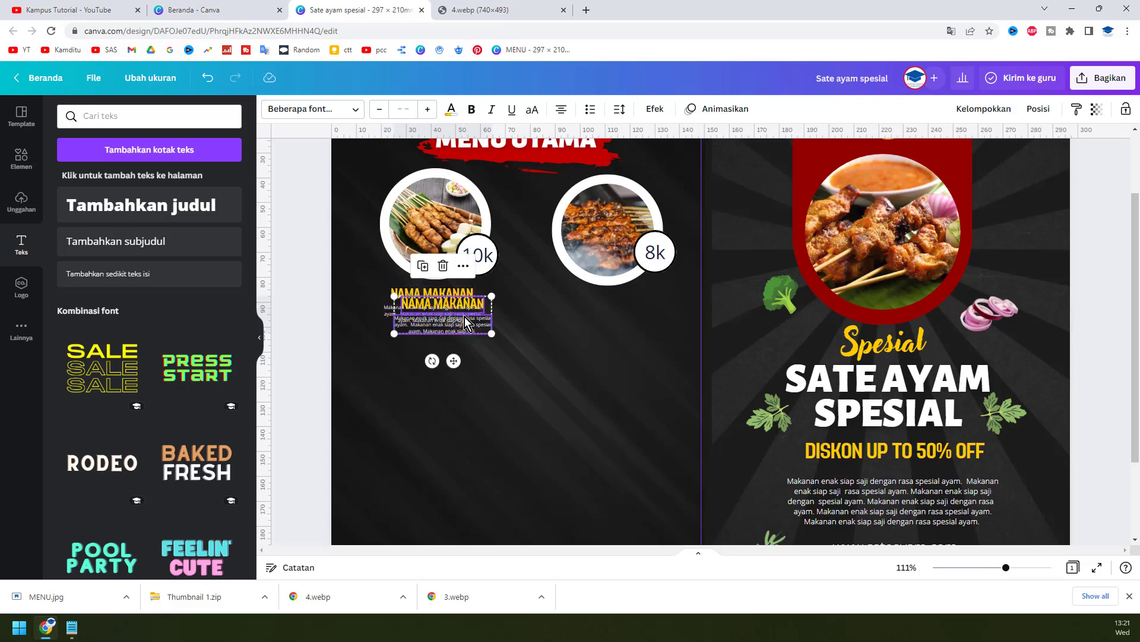
drag(473, 333, 640, 330)
Align the two circular photo frames with each other at their vertical middle
click(611, 223)
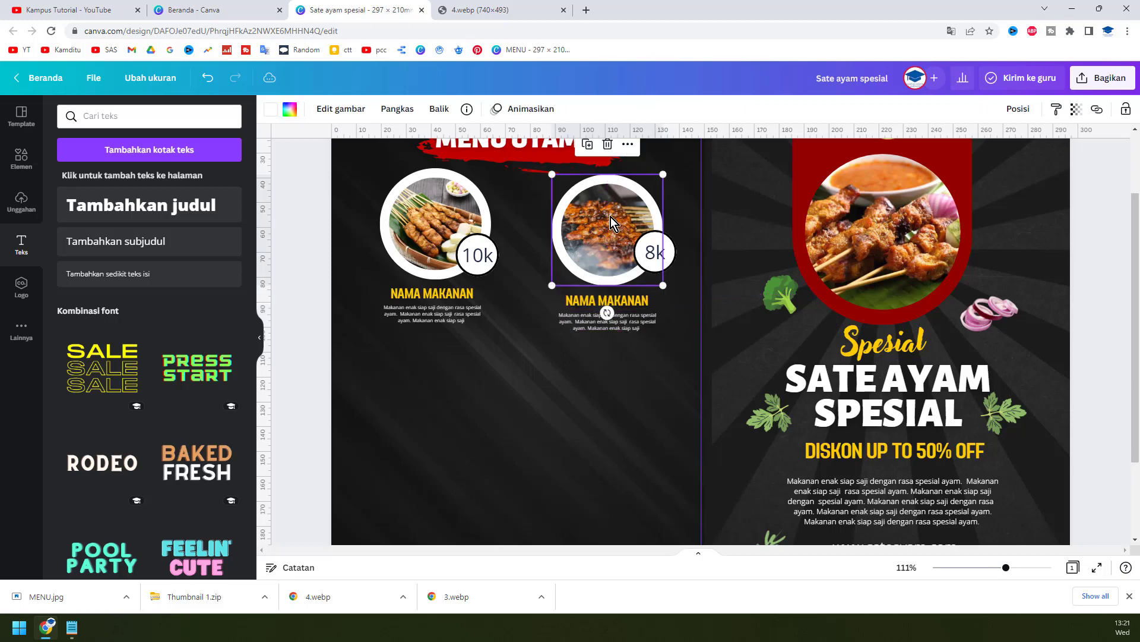
shift+click(405, 196)
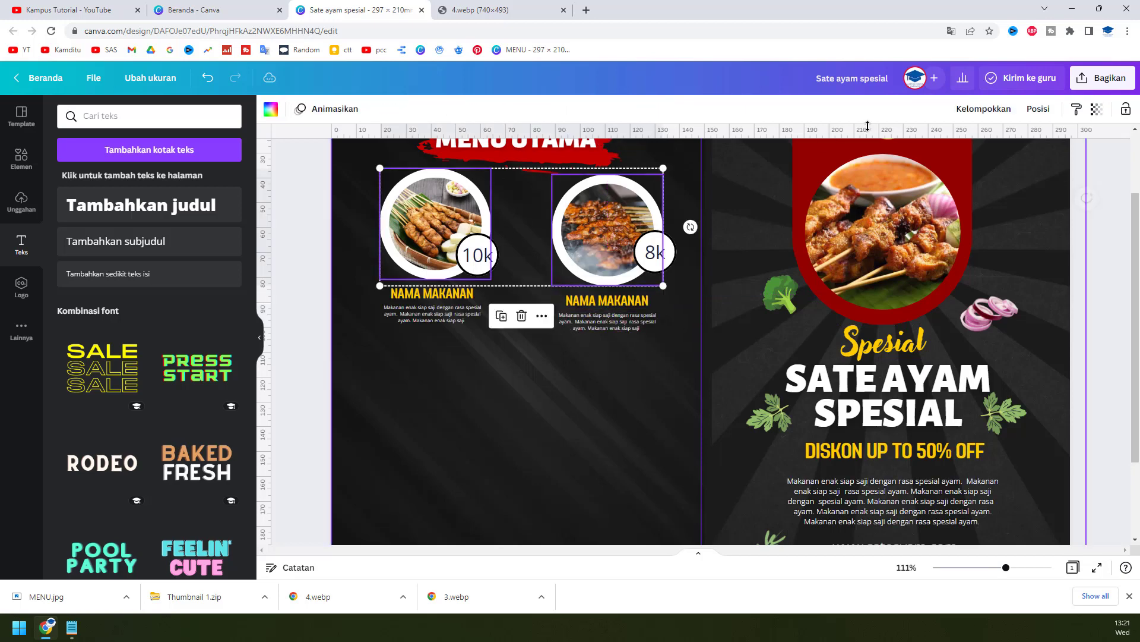
click(1038, 109)
click(772, 235)
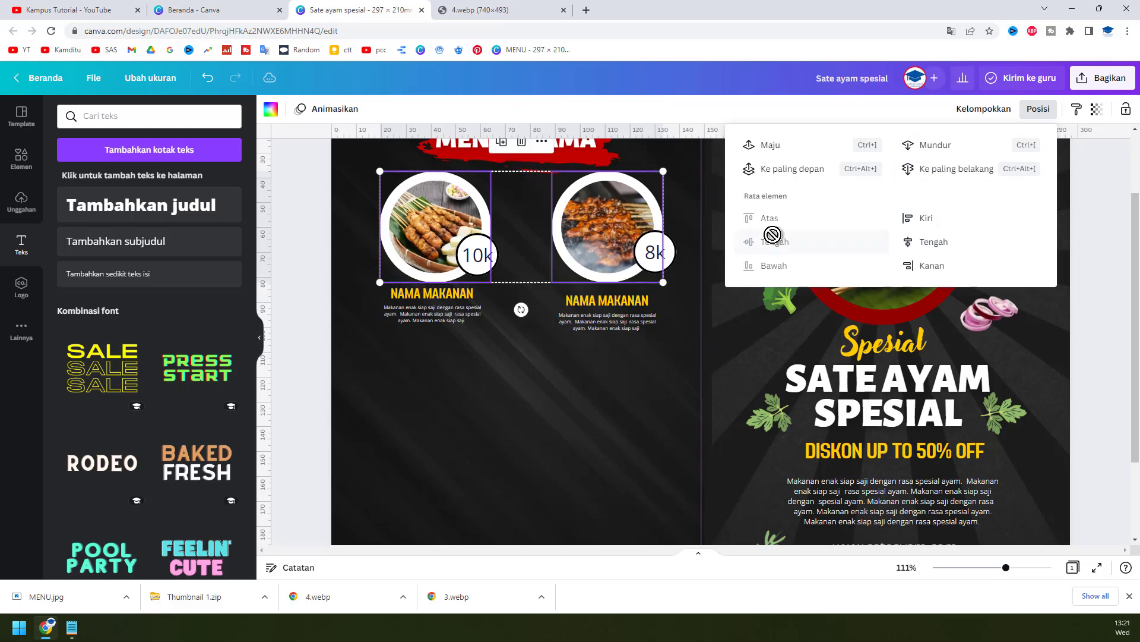
click(672, 259)
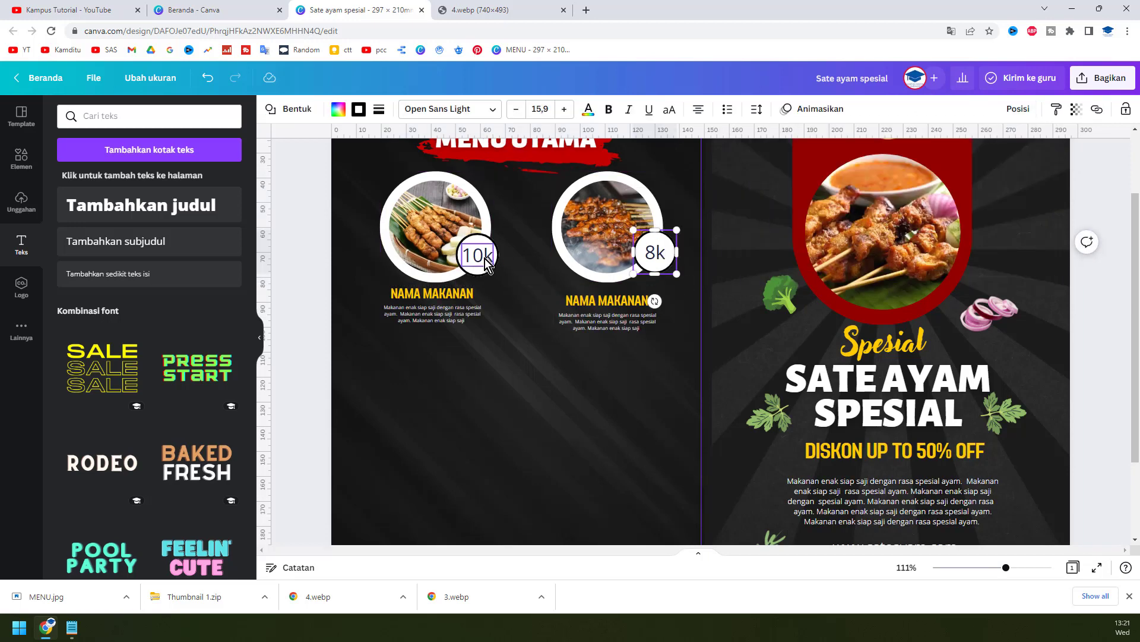
key(Escape)
click(306, 247)
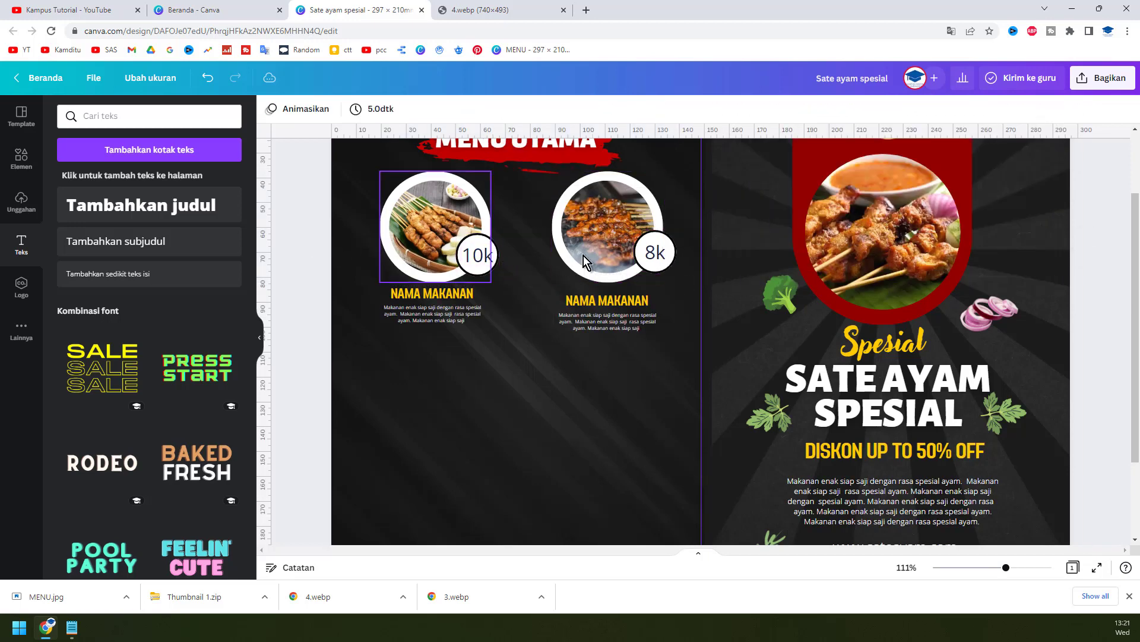
Move the food name and description under the right satay photo up closer to the photo
click(620, 300)
drag(621, 301, 625, 319)
click(626, 324)
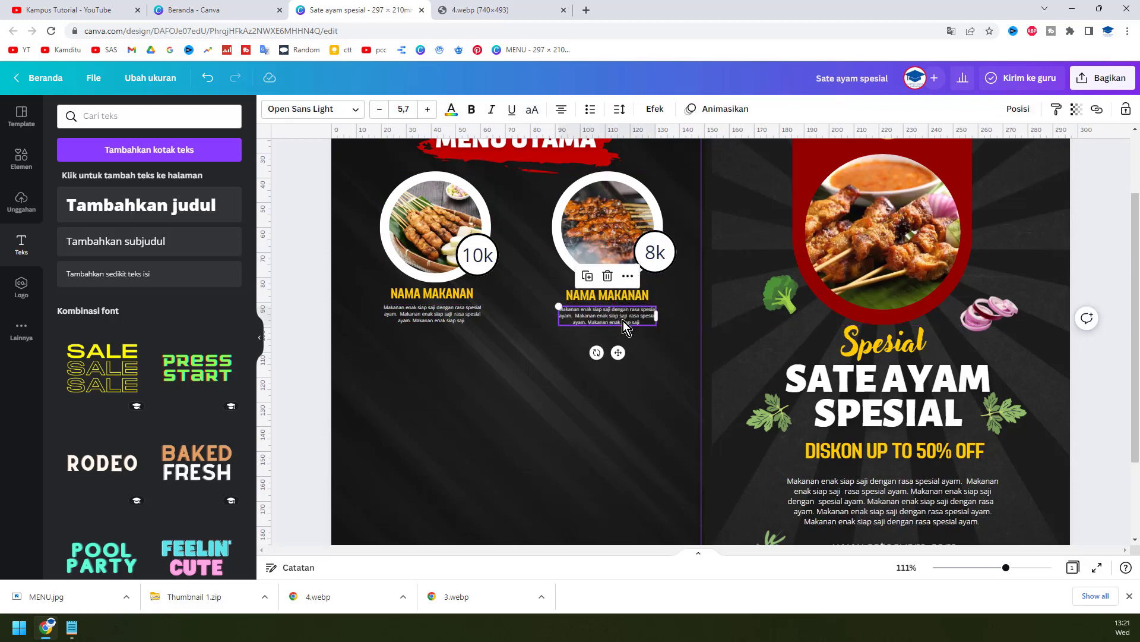
Duplicate the red brush banner of "MENU UTAMA", scale the copy down and place it below the left satay's description
scroll(547, 245, up, 1)
click(533, 223)
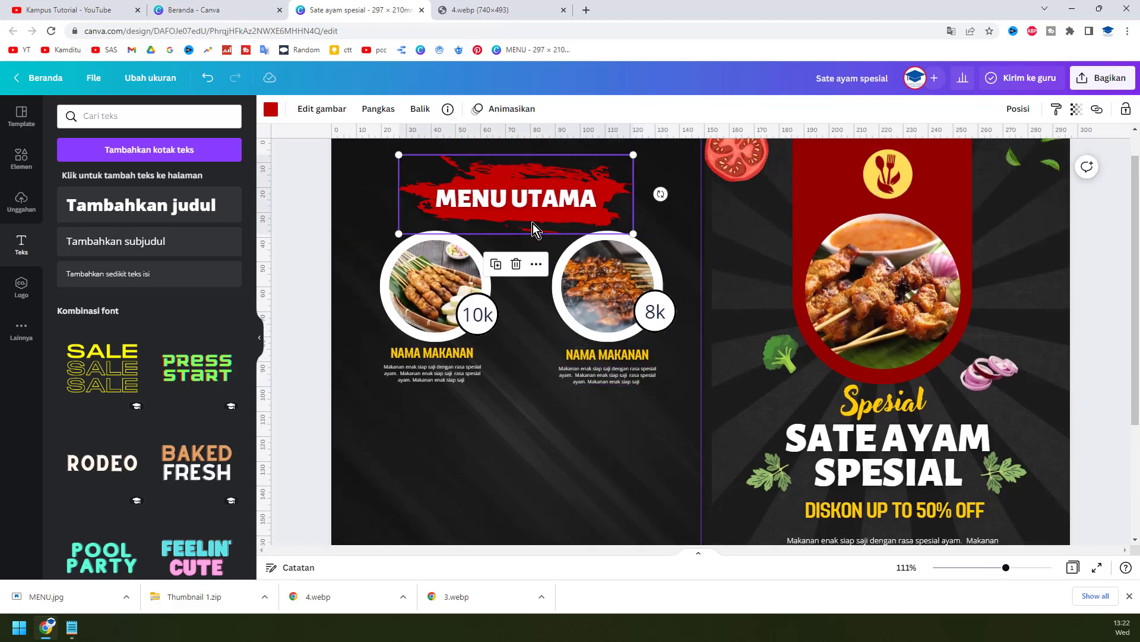
key(ctrl+d)
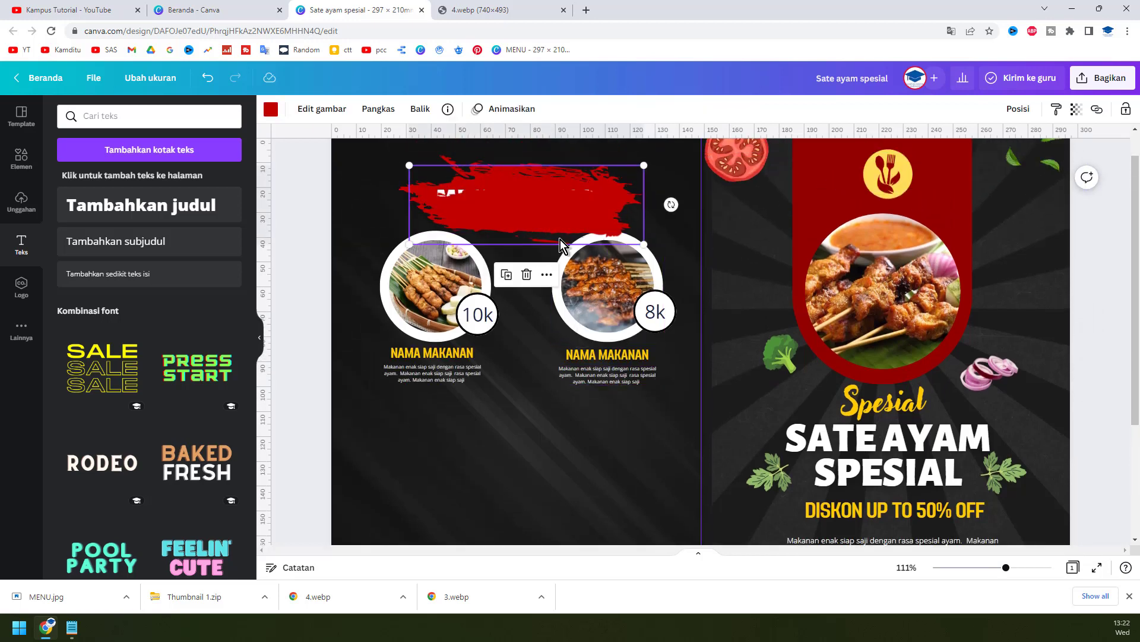
drag(563, 227, 512, 445)
drag(595, 469, 466, 421)
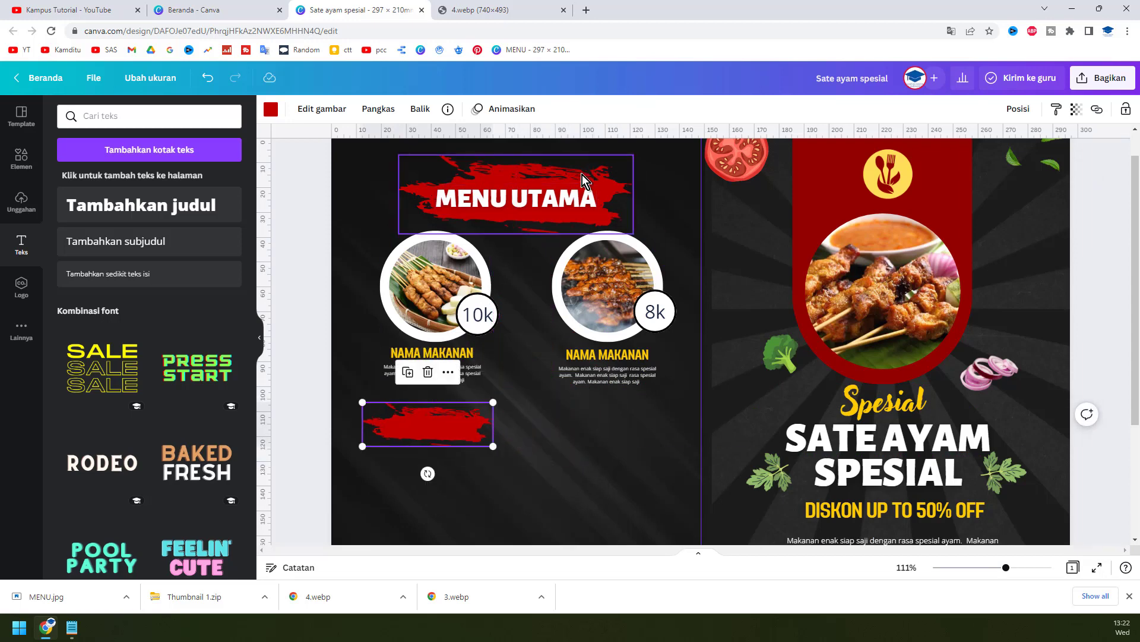
Duplicate the "MENU UTAMA" title text and move the copy down beside the small red banner
click(571, 196)
key(ctrl+d)
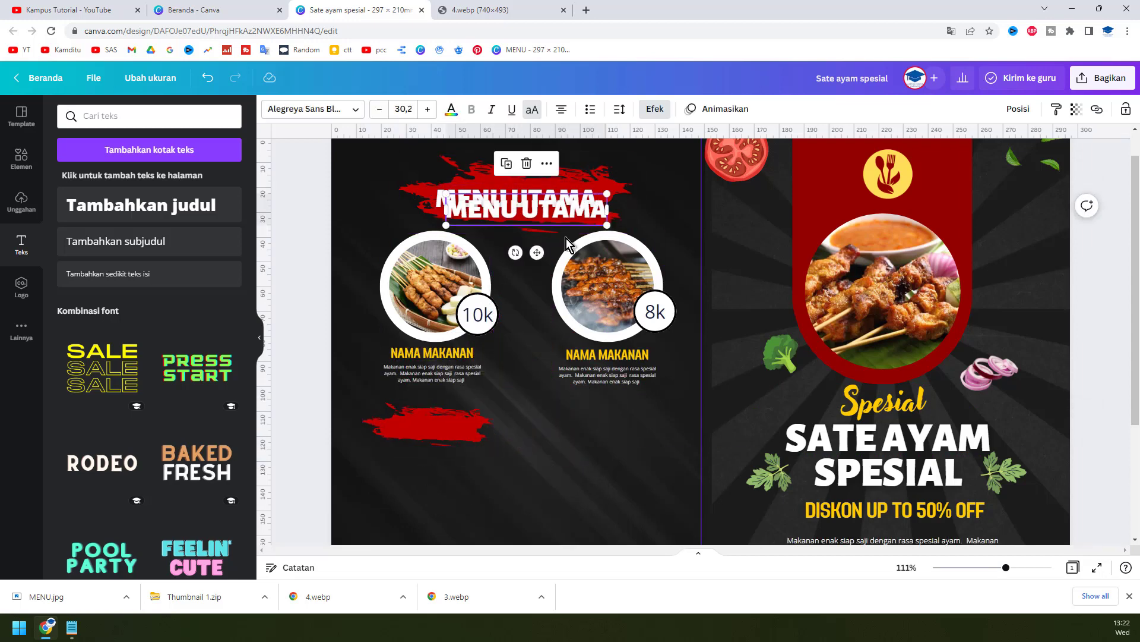
drag(537, 252, 543, 473)
Change the copied title to "MAKANAN", scale its text to size 22,7 and centre it on the small red banner
double_click(562, 432)
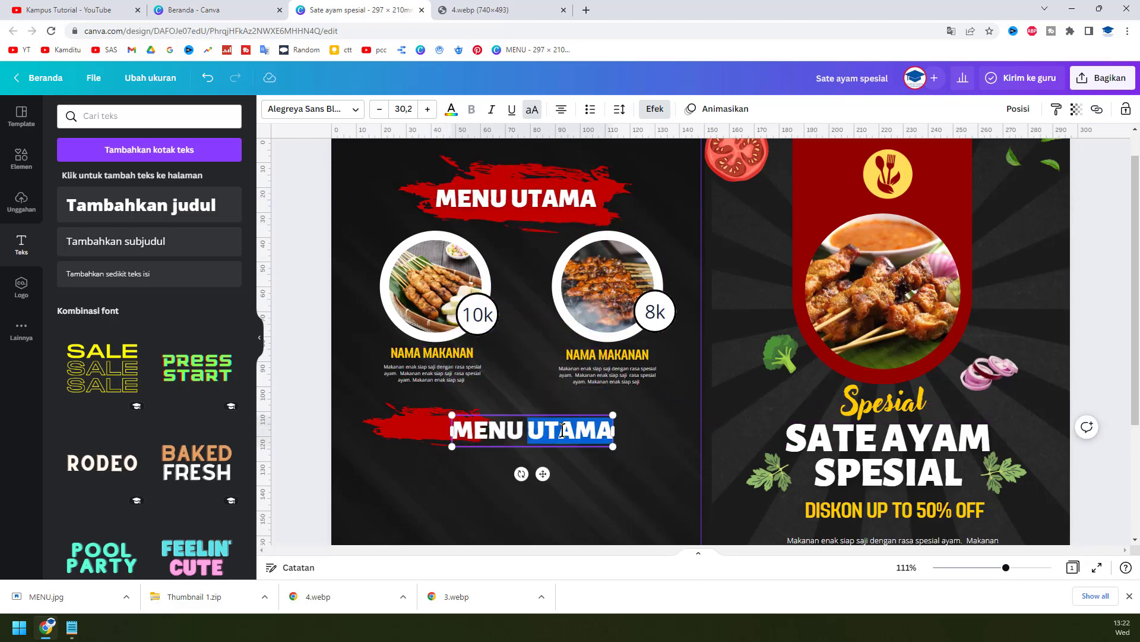
key(BackSpace)
key(BackSpace)
key(BackSpace)
key(BackSpace)
key(BackSpace)
text(MAKA)
text(KA)
key(BackSpace)
key(BackSpace)
text(NAN)
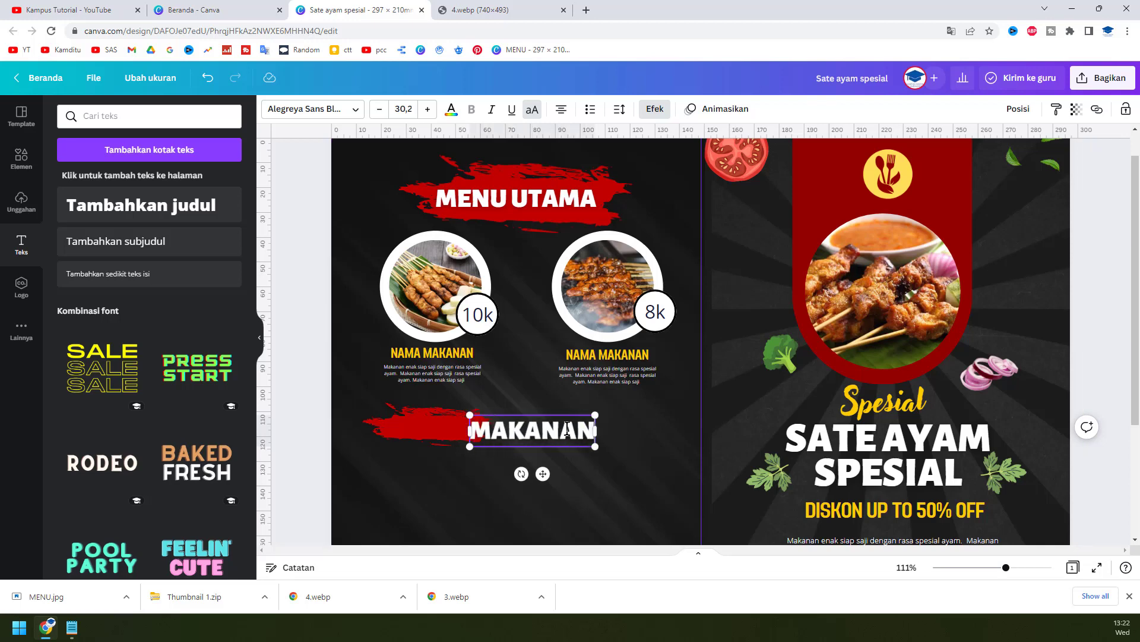
drag(595, 416, 464, 440)
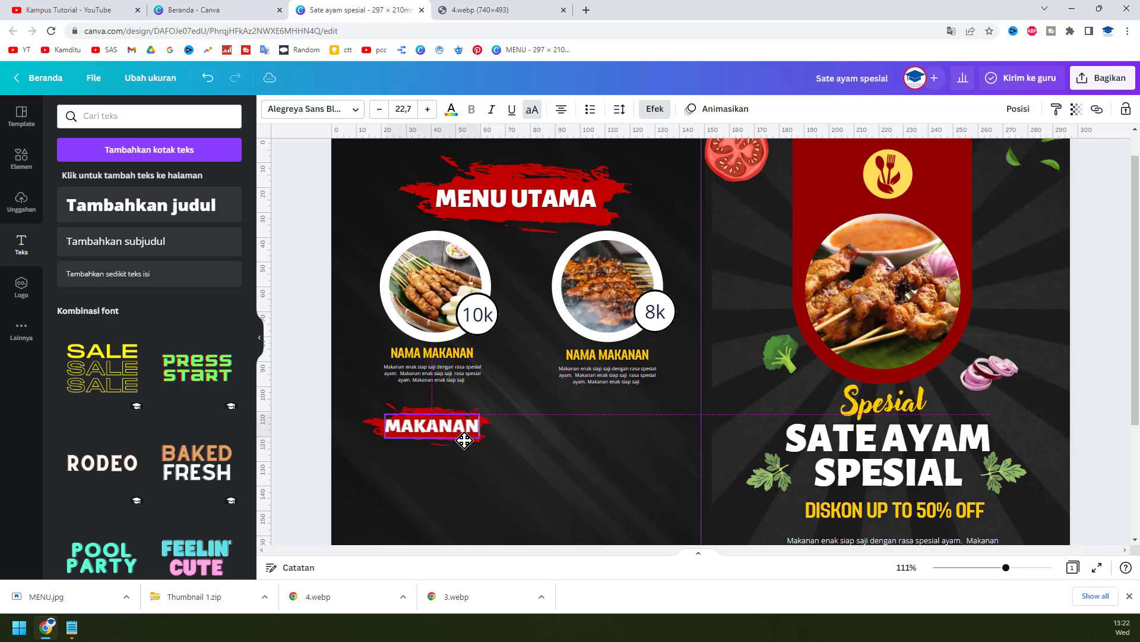
Duplicate the "MAKANAN" title with its banner below the right satay's description and change the copied text to "MINUMAN"
shift+click(472, 447)
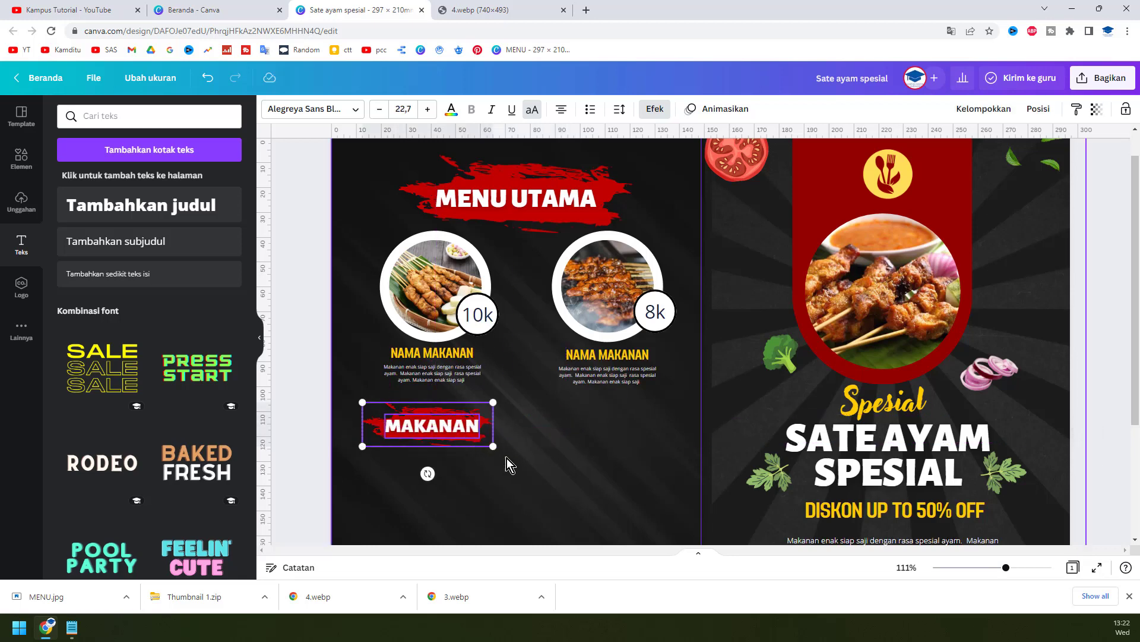
alt+drag(462, 446, 632, 440)
click(759, 454)
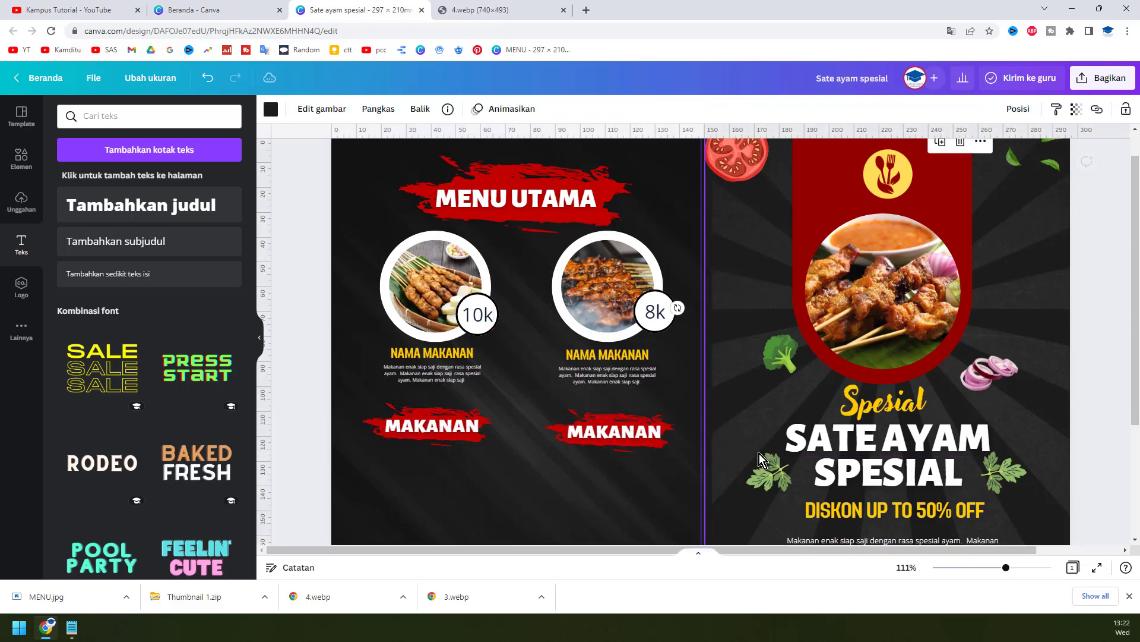
click(626, 433)
double_click(627, 433)
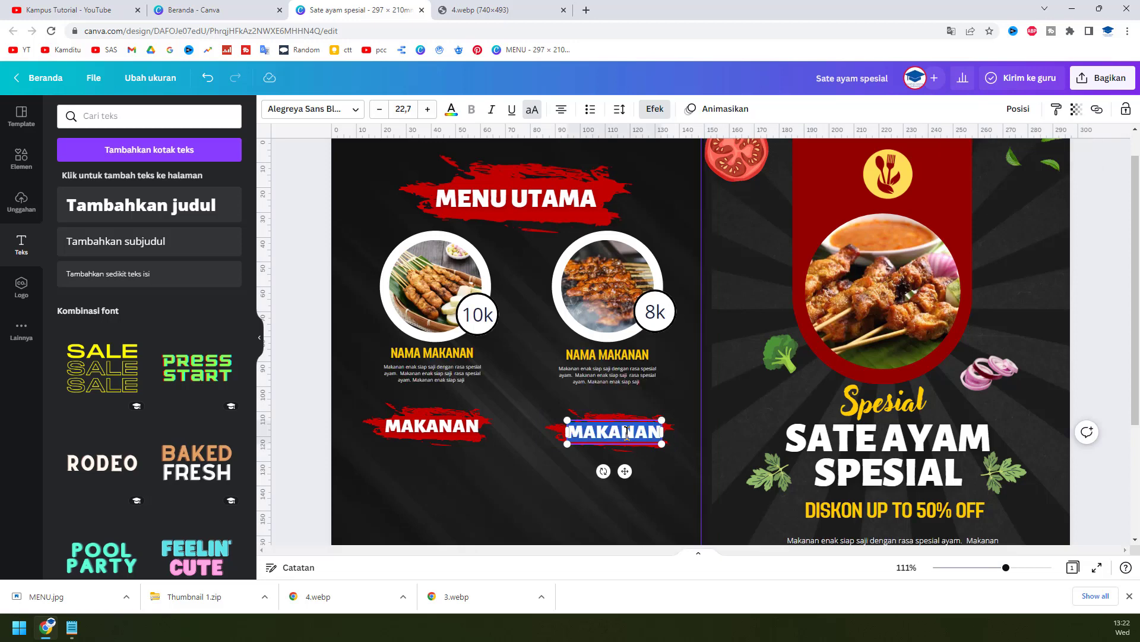
text(MINUMAN)
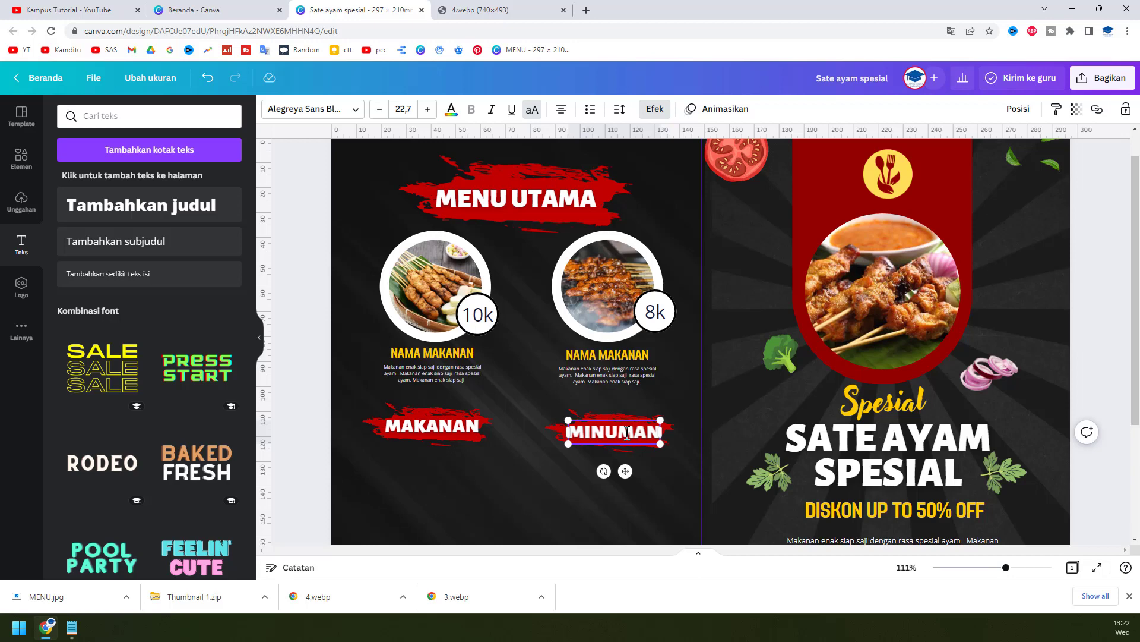
Centre each food name horizontally with its description under both satay photos
scroll(680, 428, down, 3)
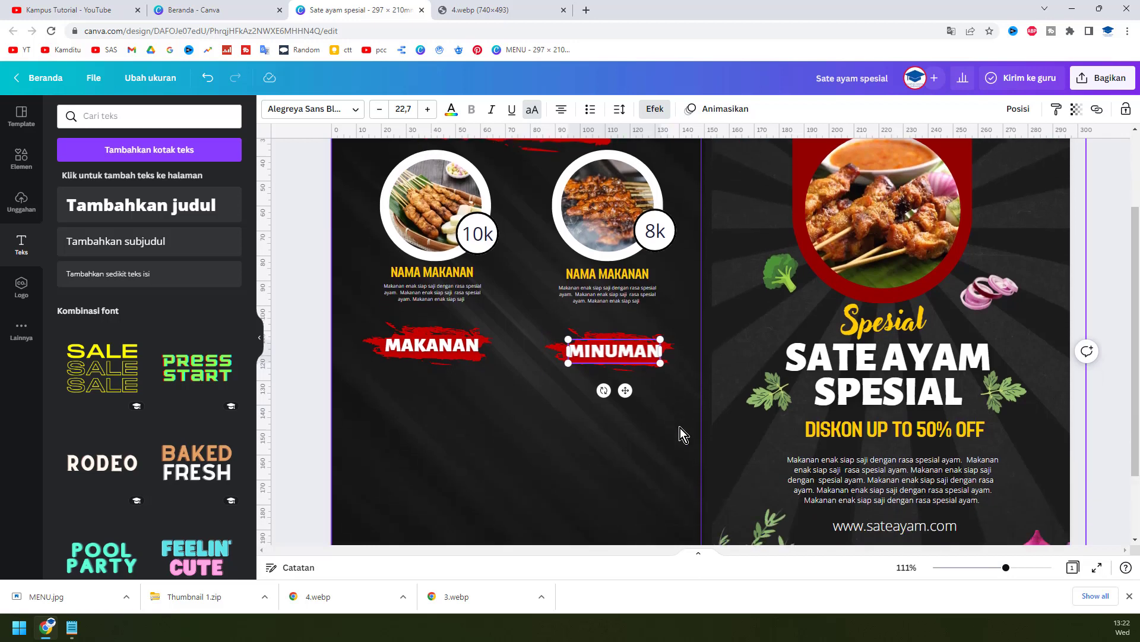
click(454, 195)
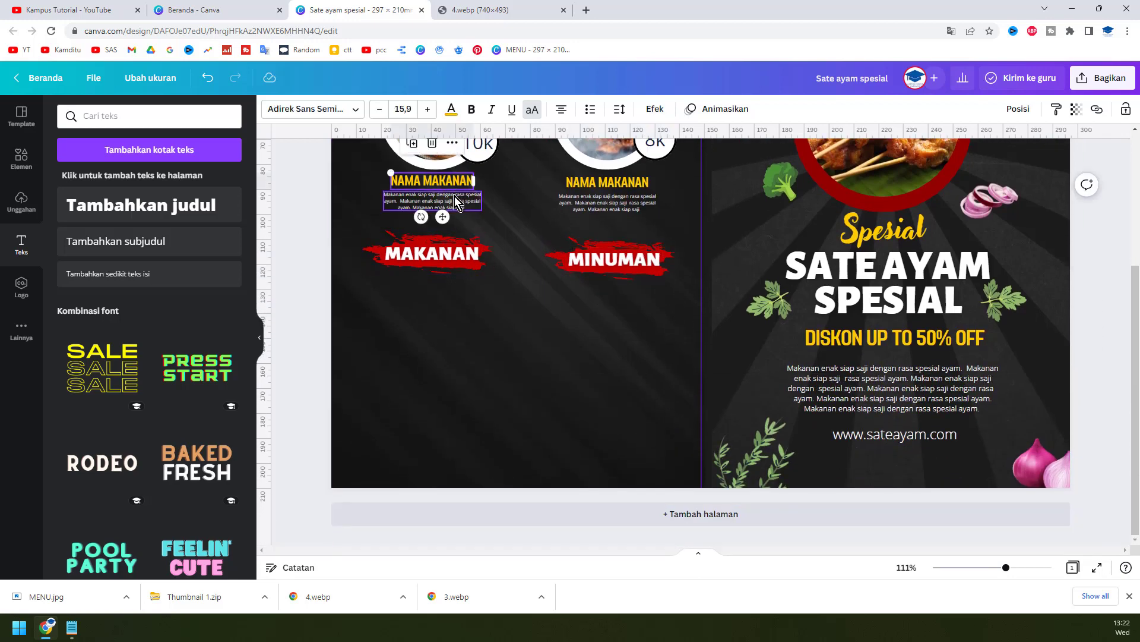
shift+click(453, 180)
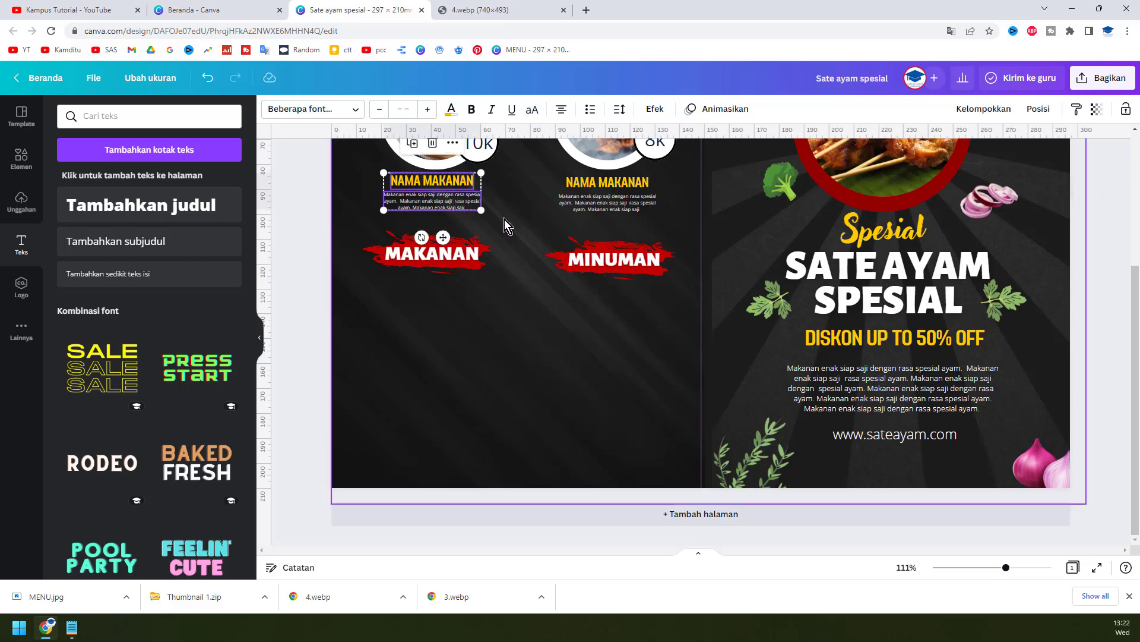
click(1038, 108)
click(983, 221)
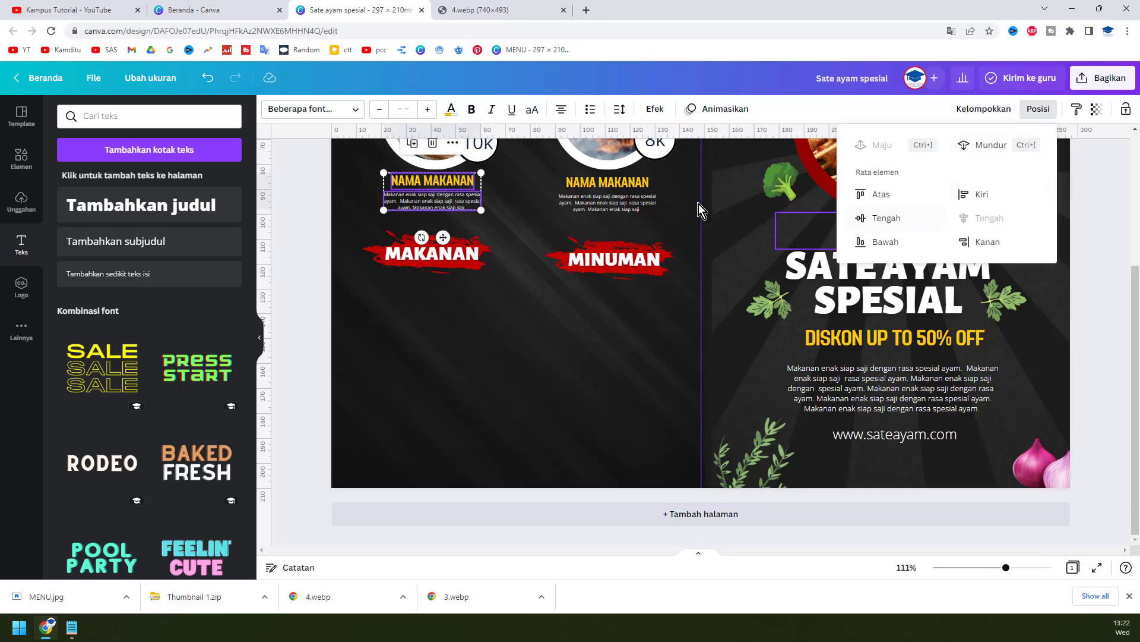
click(634, 186)
shift+click(606, 203)
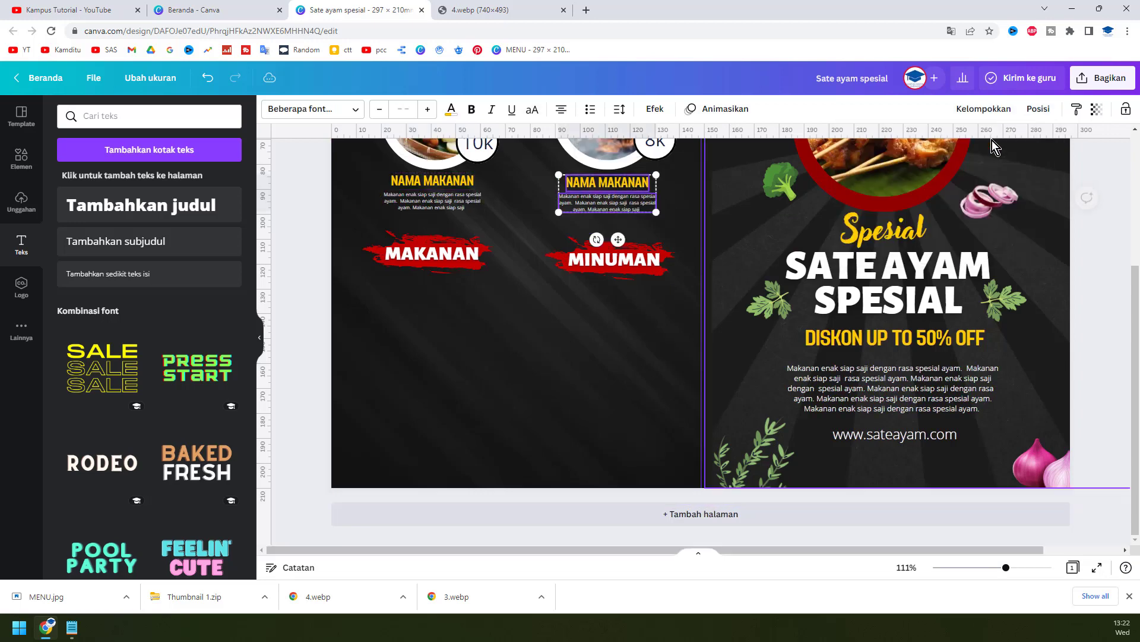
click(1038, 108)
Duplicate the left satay's food name and description and place the copies below the "MAKANAN" banner
click(442, 181)
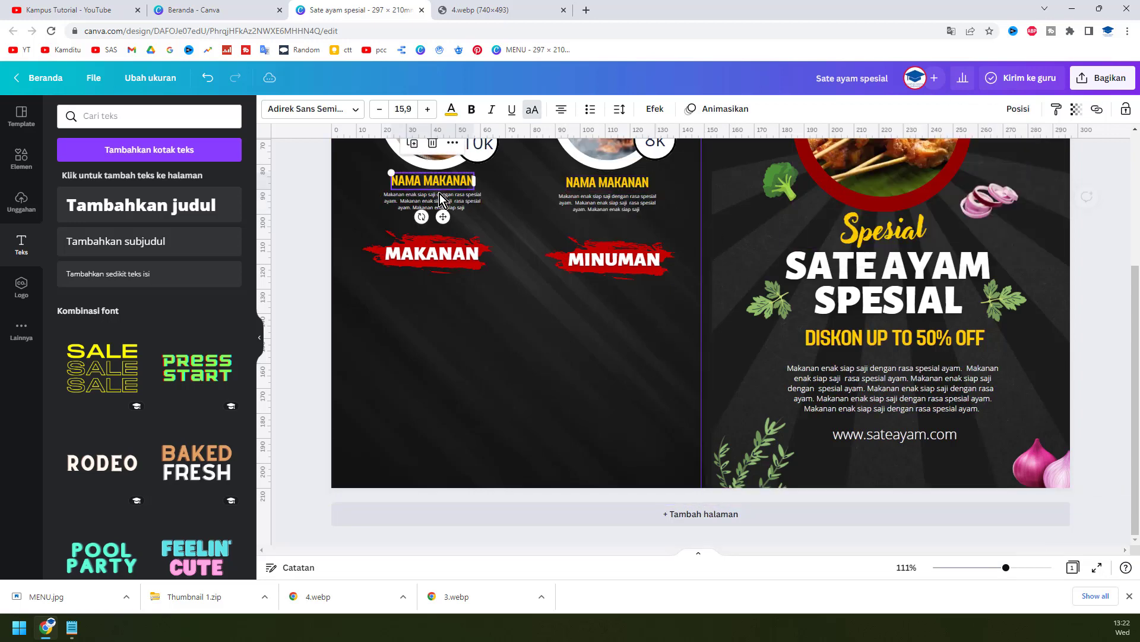
shift+click(441, 200)
key(ctrl+d)
drag(441, 200, 447, 296)
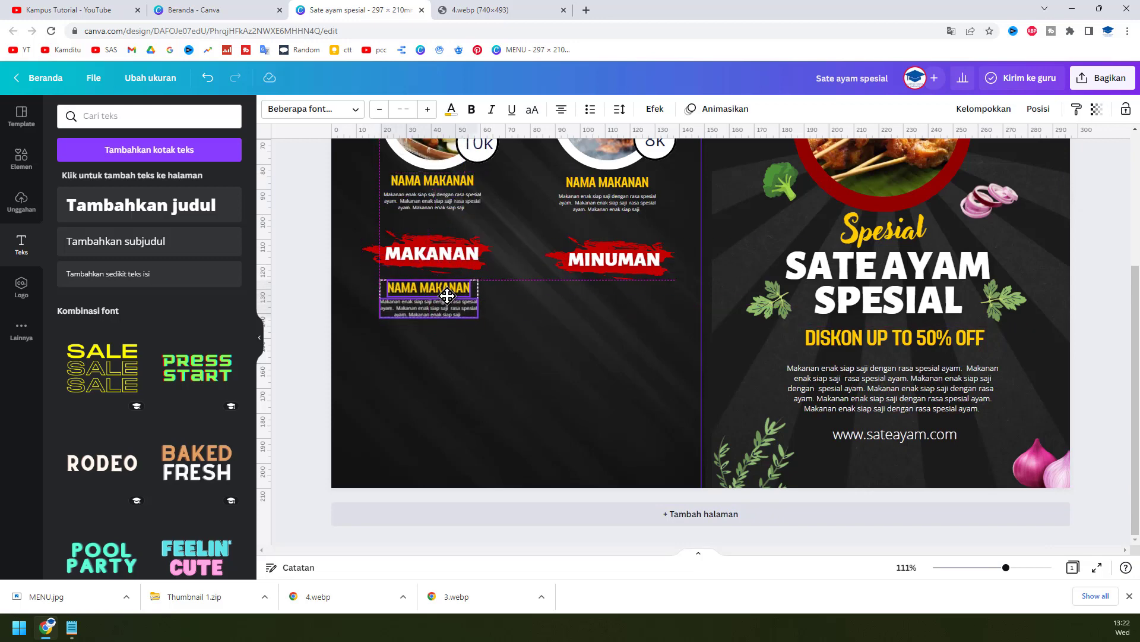
Justify the copied name and description and line up the food name with the description's left edge
drag(447, 295, 447, 296)
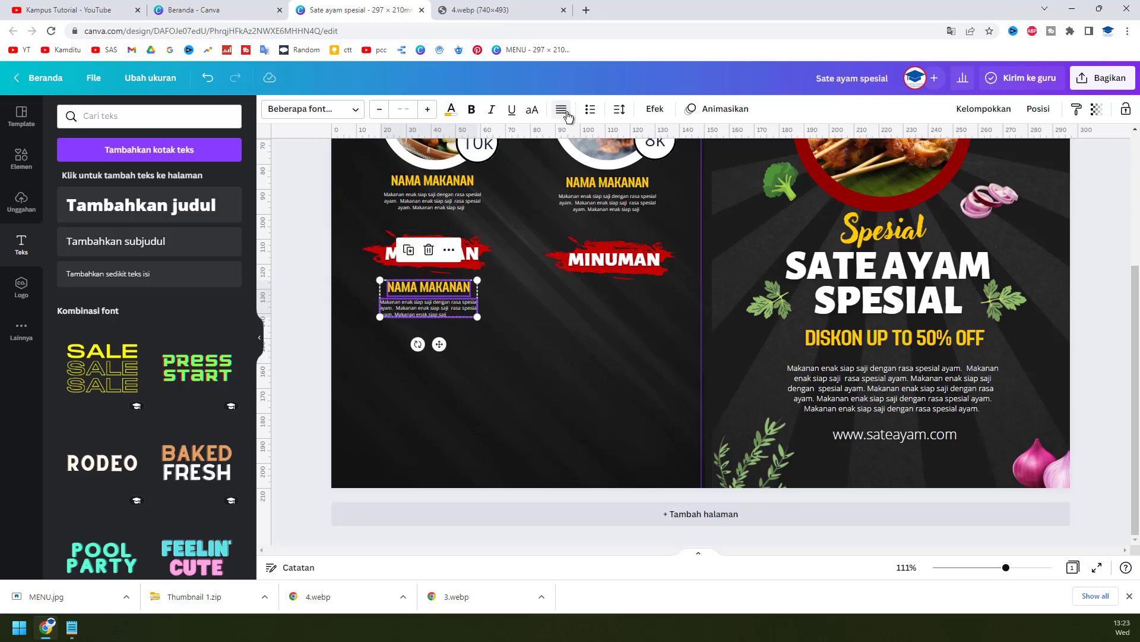
click(333, 281)
click(313, 281)
drag(438, 295, 428, 291)
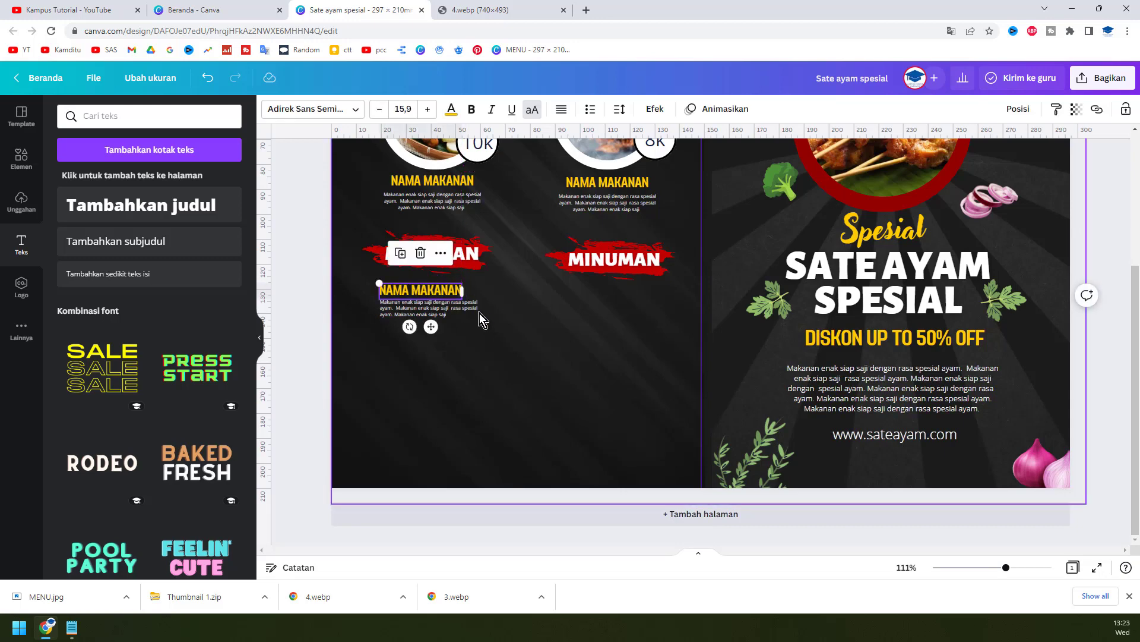
Add the price "12K" after the food name below "MAKANAN" and slightly widen the description box beneath it
scroll(475, 304, up, 5)
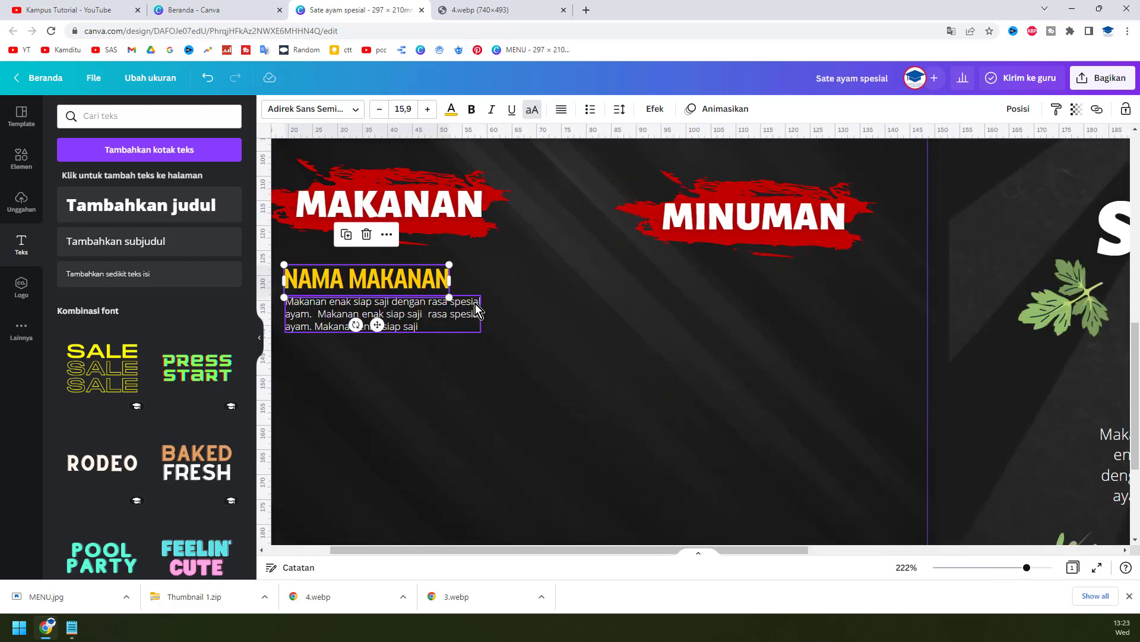
double_click(440, 280)
click(446, 281)
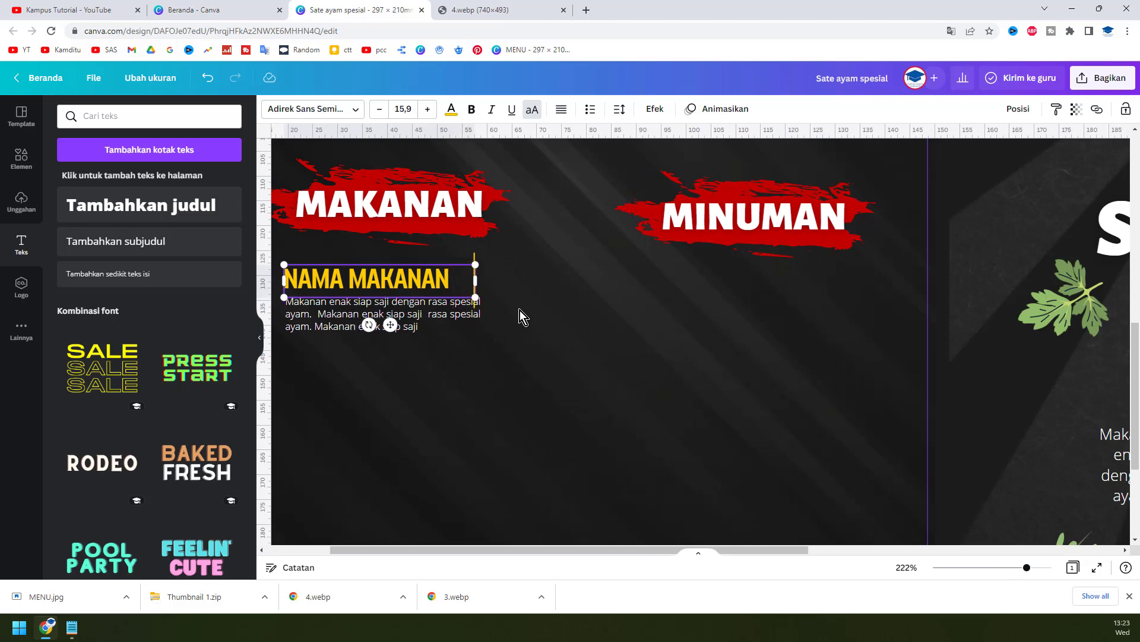
text(12)
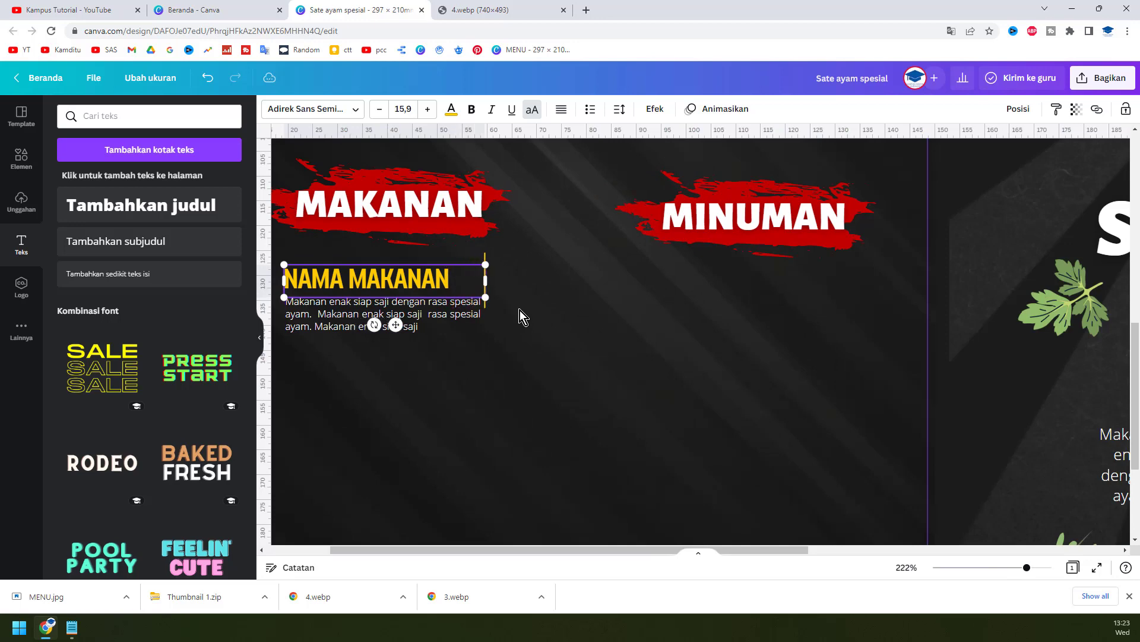
text(K)
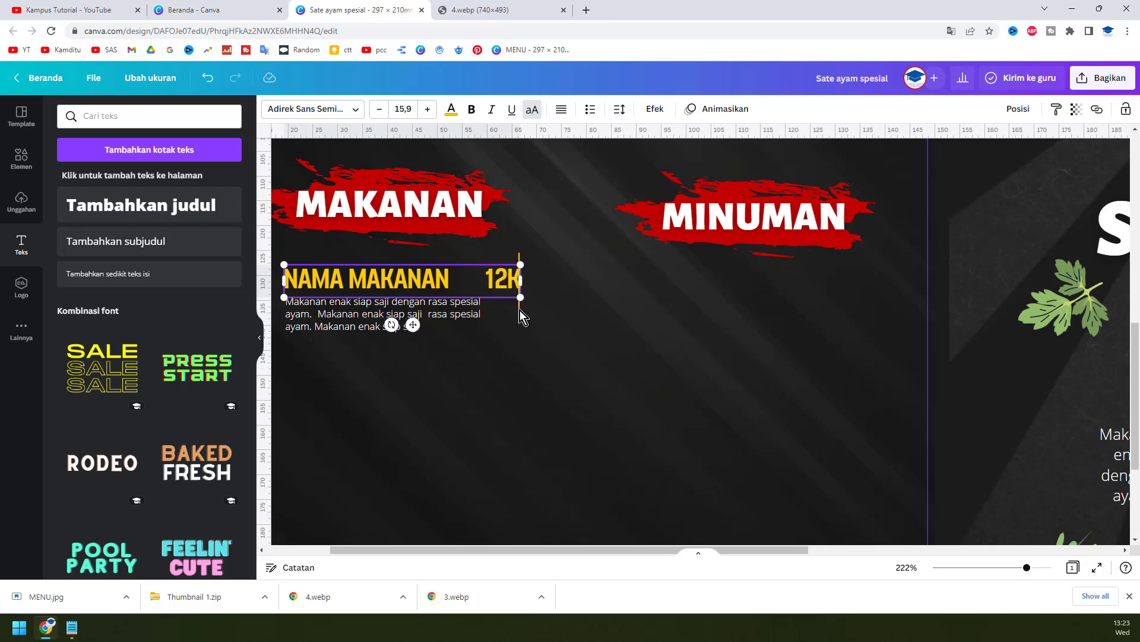
click(478, 318)
mouse_move(481, 315)
mouse_down()
mouse_move(523, 319)
mouse_move(494, 315)
mouse_up()
ctrl+scroll(494, 316, down, 5)
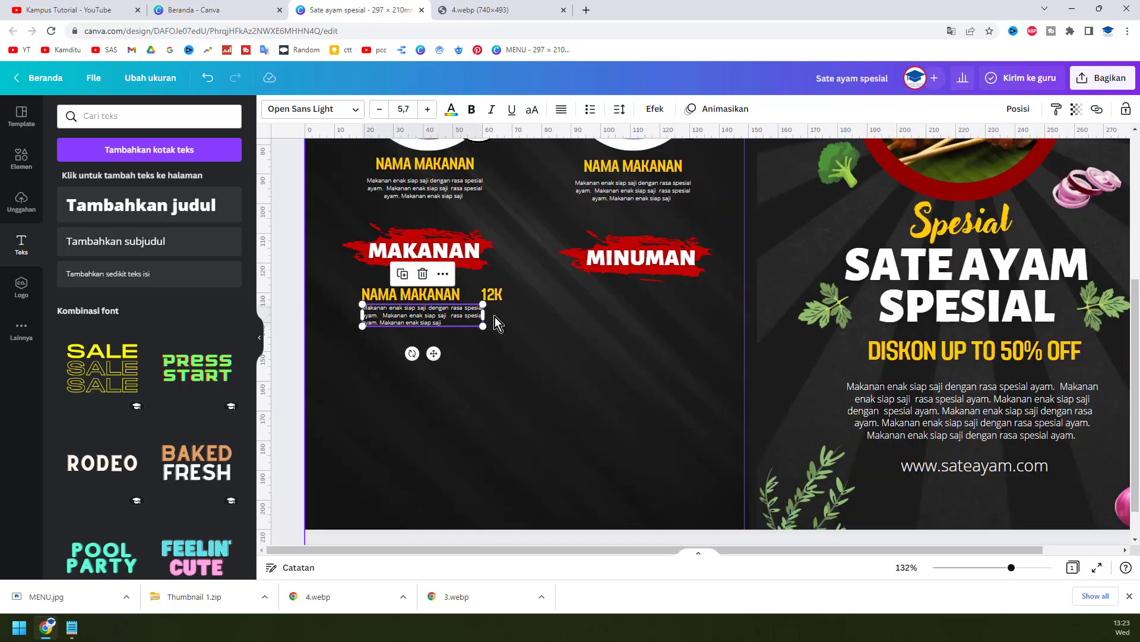
Duplicate the priced food item to make three stacked entries under "MAKANAN" and one entry under "MINUMAN"
click(301, 286)
click(440, 300)
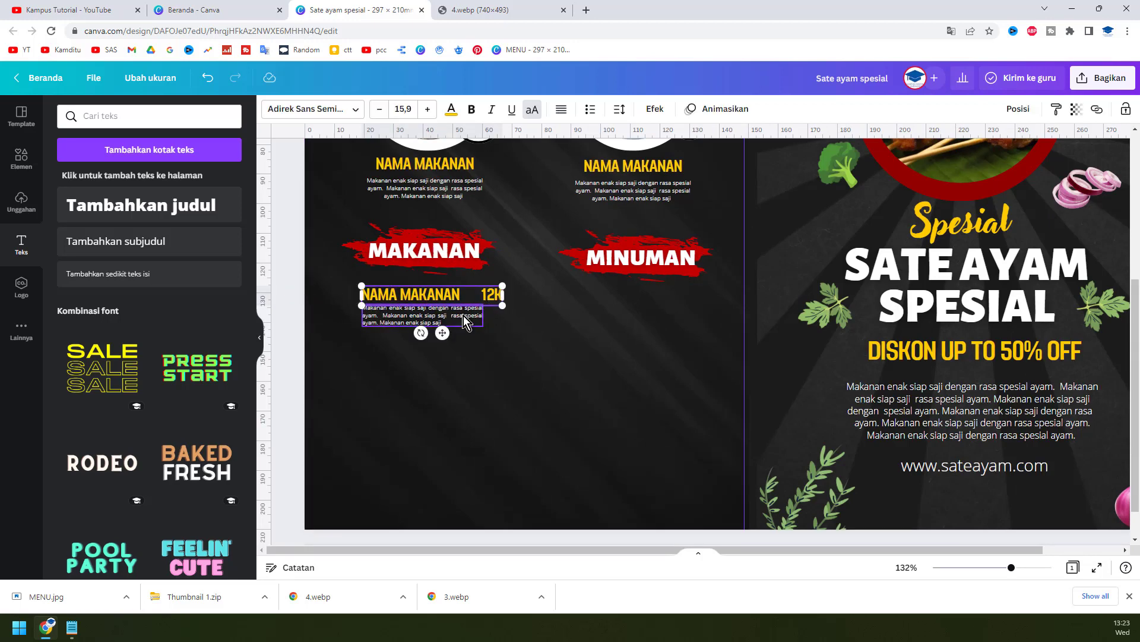
shift+click(463, 315)
drag(464, 319, 663, 312)
key(ctrl+d)
key(ctrl+d)
key(ctrl+d)
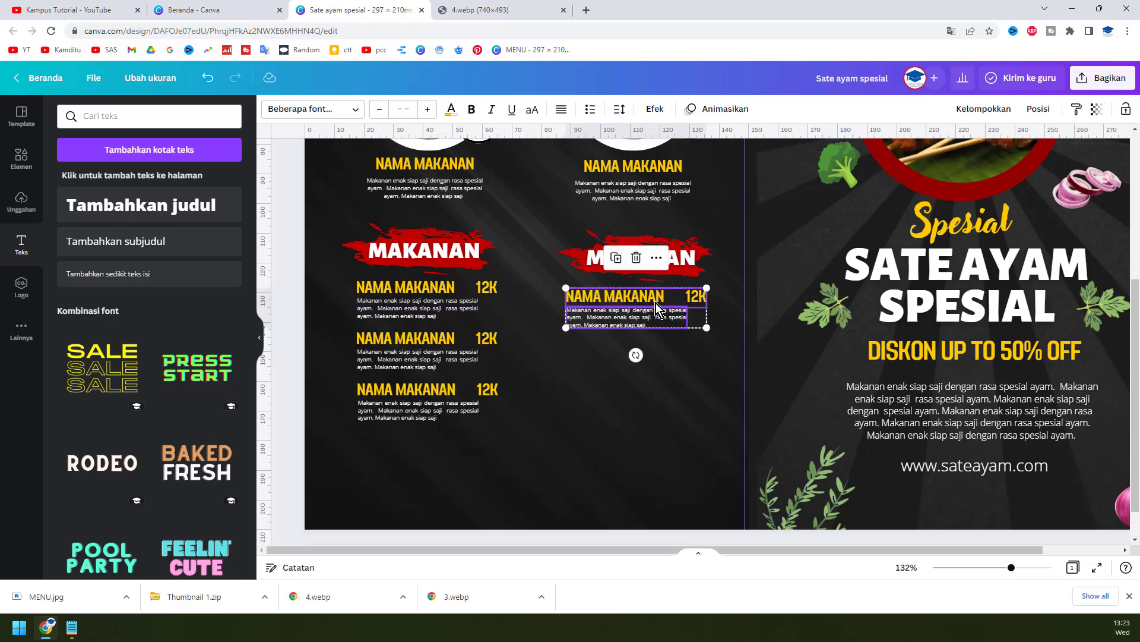
click(794, 337)
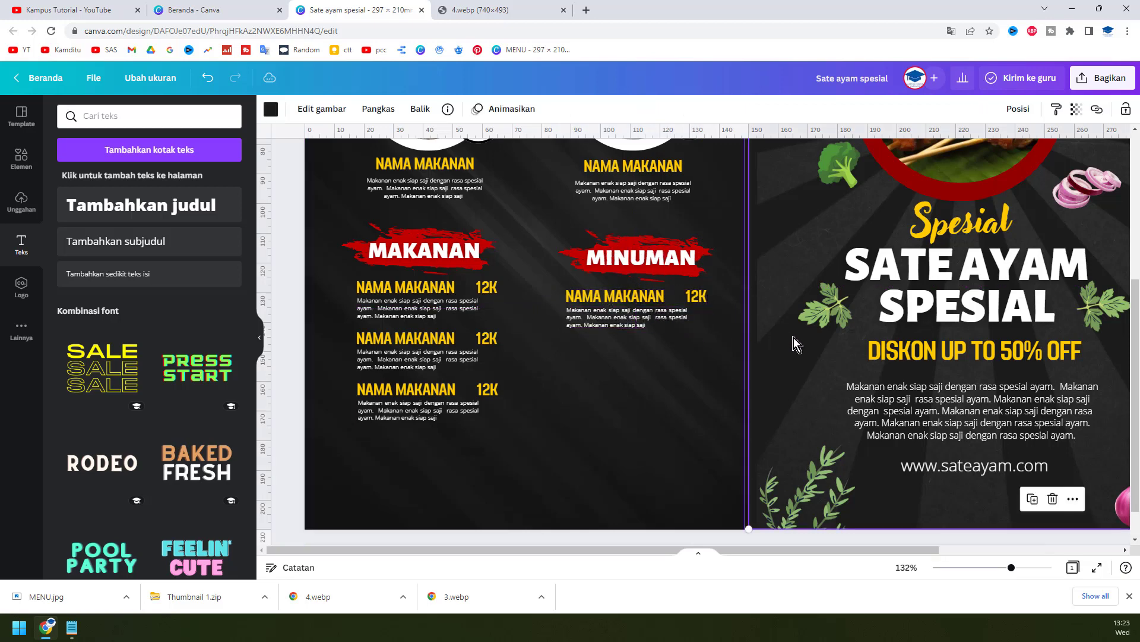
Change the item name under "MINUMAN" to "NAMA MINUMAN", keeping its 12K price
click(634, 297)
double_click(633, 297)
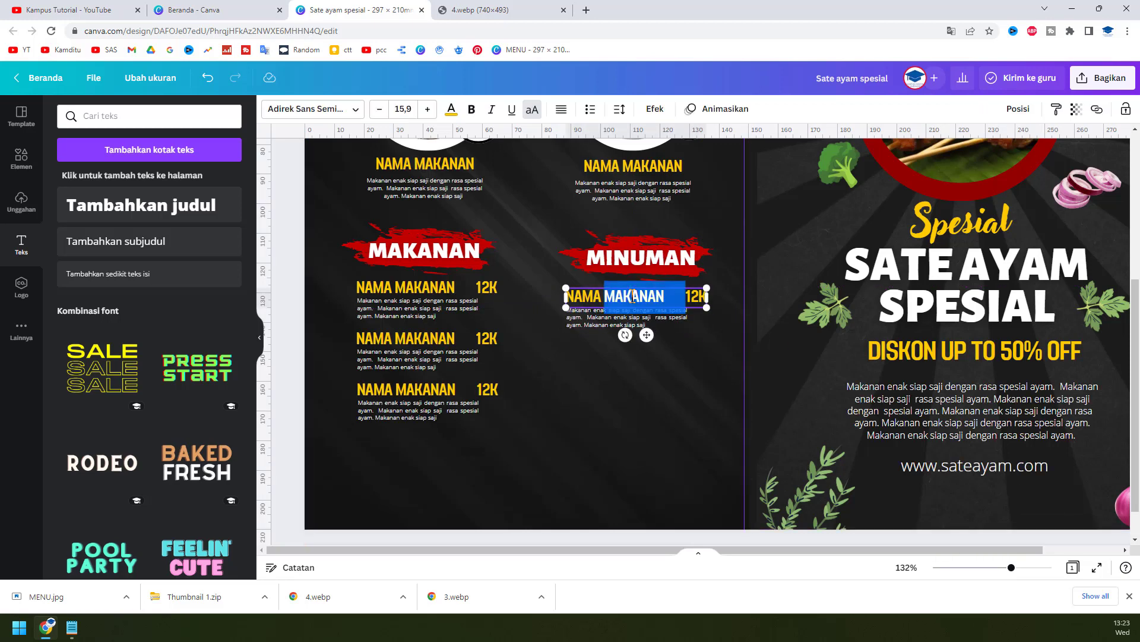
drag(605, 295, 665, 297)
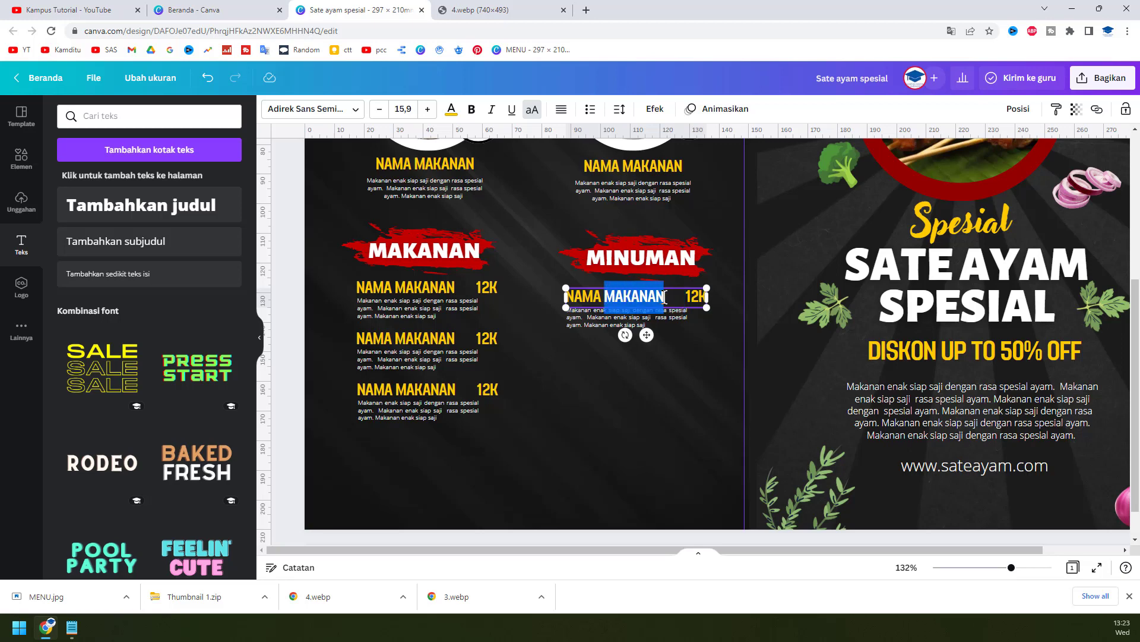
text(MINUMAN)
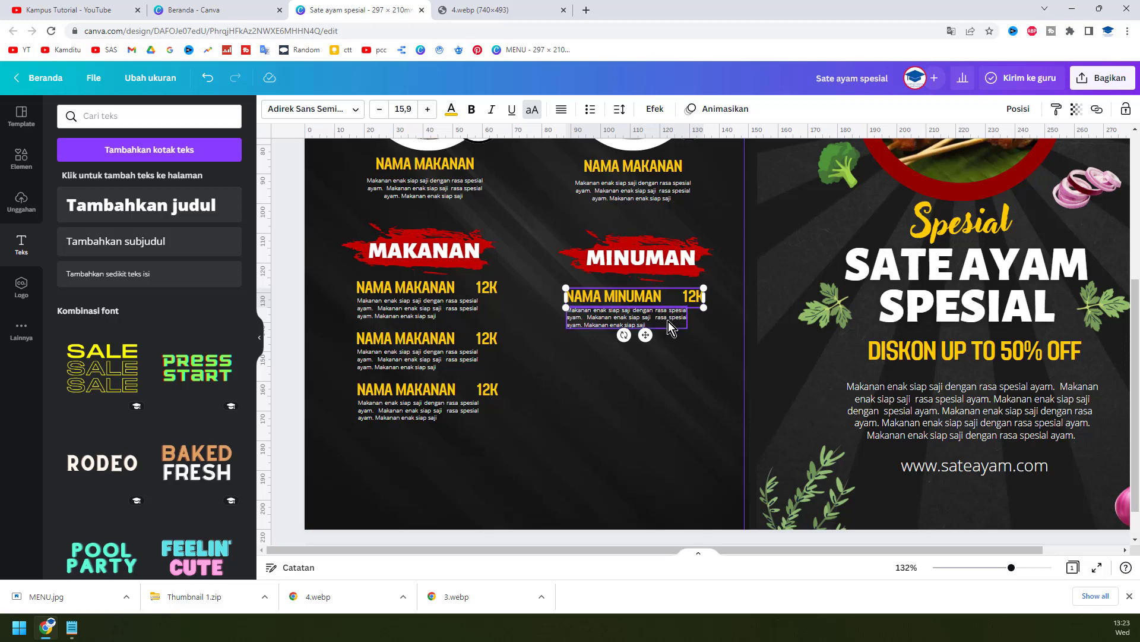
Duplicate the "NAMA MINUMAN" item with its description twice and stack the copies down the "MINUMAN" column
shift+click(669, 322)
key(ctrl+d)
drag(668, 322, 645, 414)
key(ctrl+d)
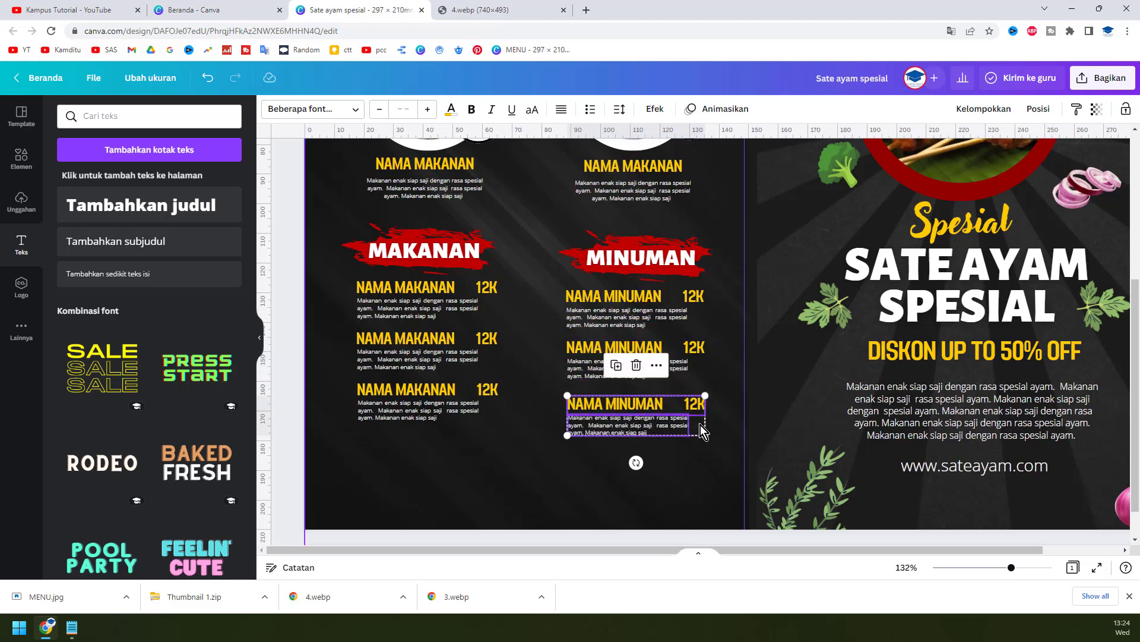
click(966, 366)
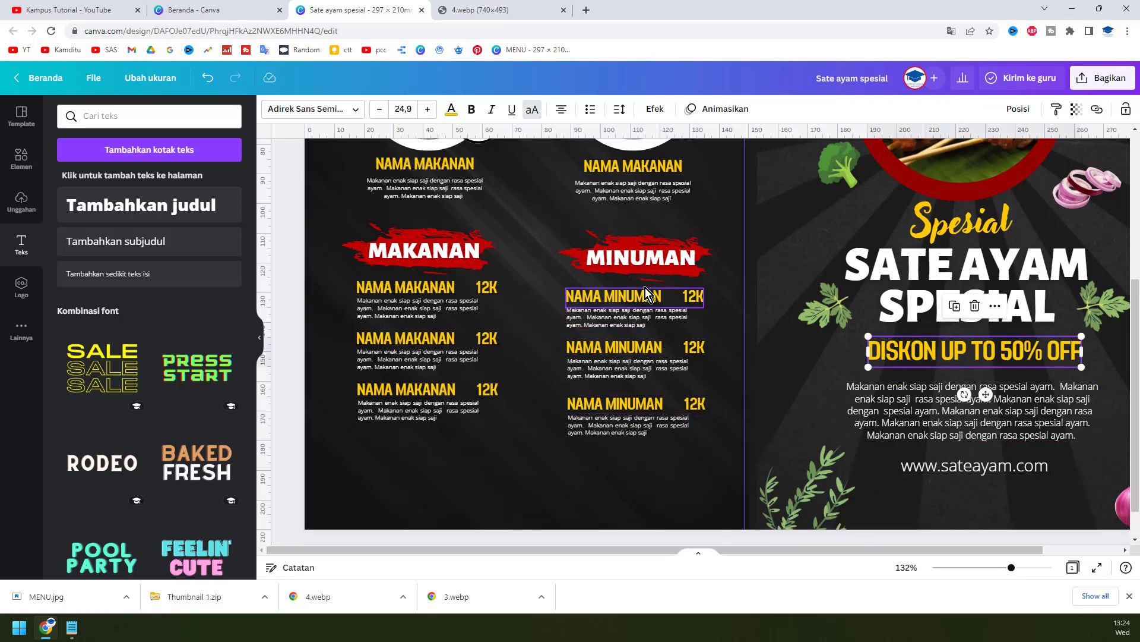
Try the Alegreya Sans Bold and Alegreya Bold fonts on the item names under "MAKANAN" and "MINUMAN", and undo the font changes
click(594, 295)
shift+click(455, 287)
shift+click(450, 340)
shift+click(450, 391)
shift+click(612, 407)
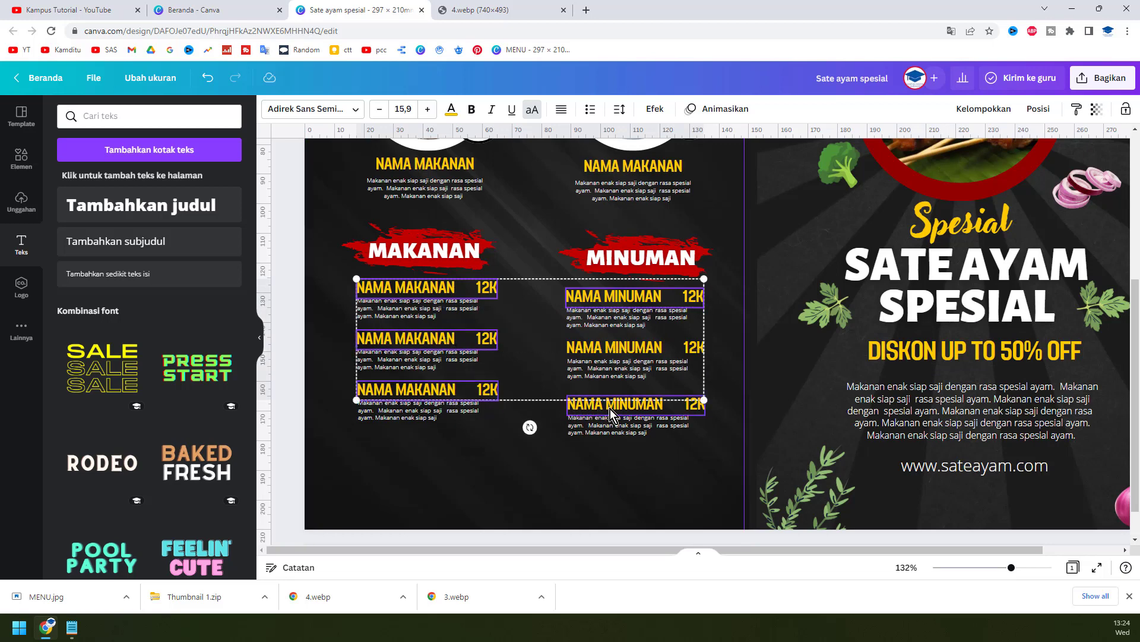
click(290, 116)
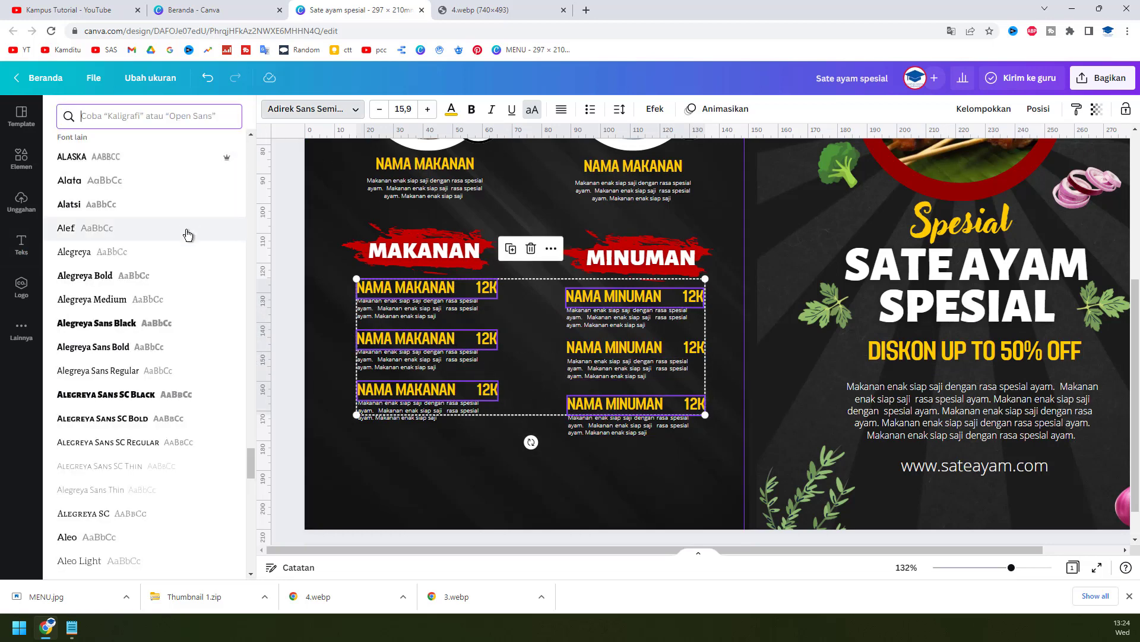
click(163, 350)
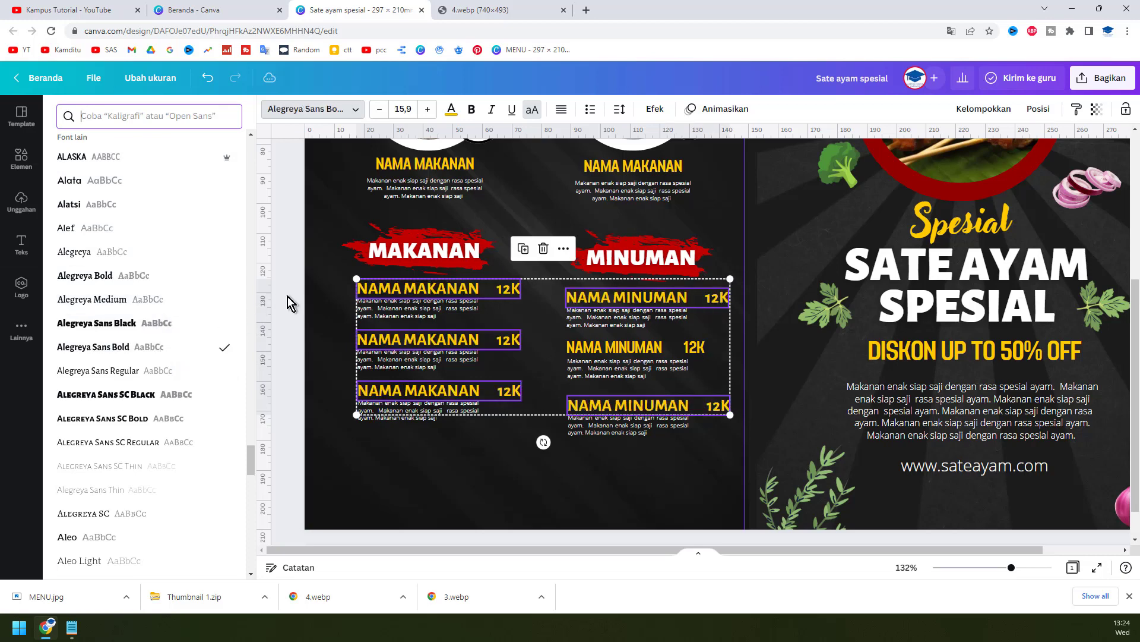
click(133, 284)
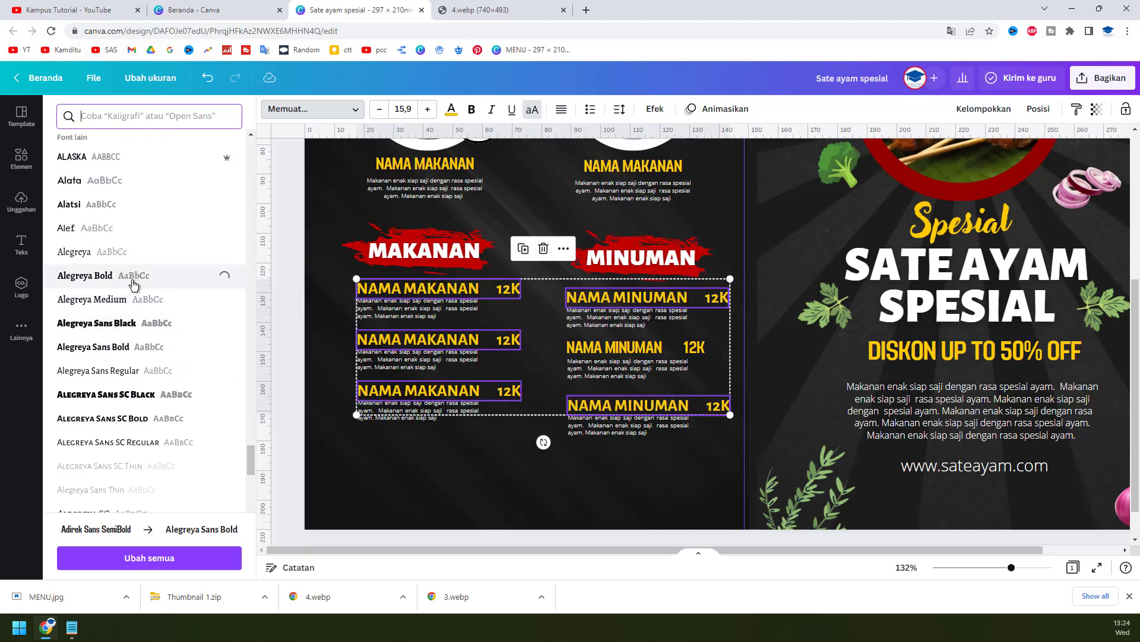
click(209, 79)
click(208, 77)
click(208, 78)
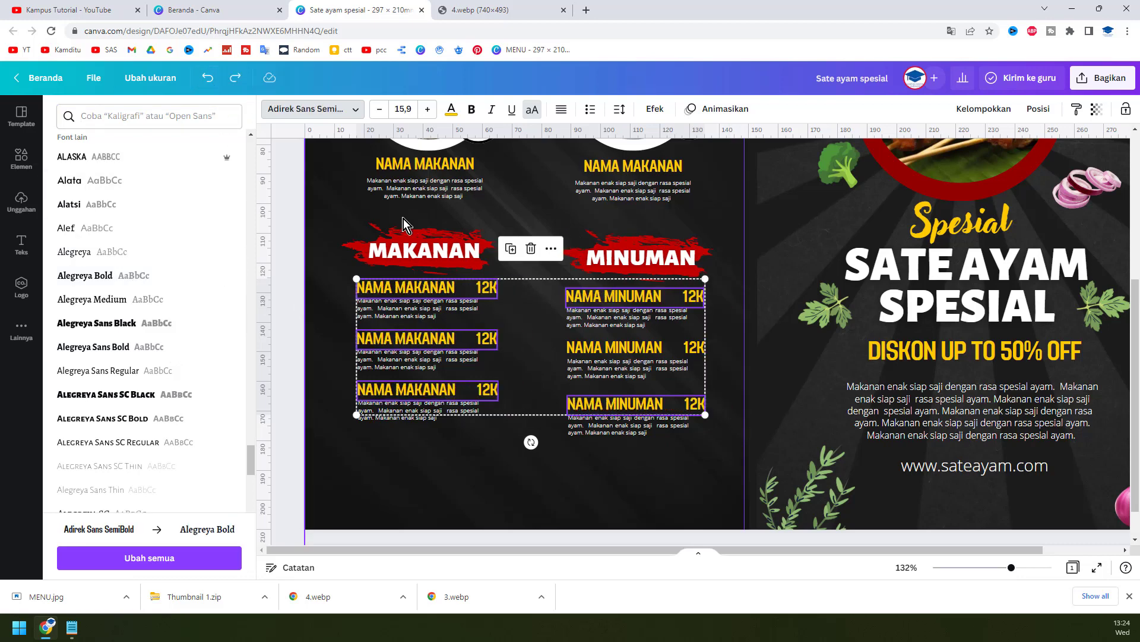
click(461, 460)
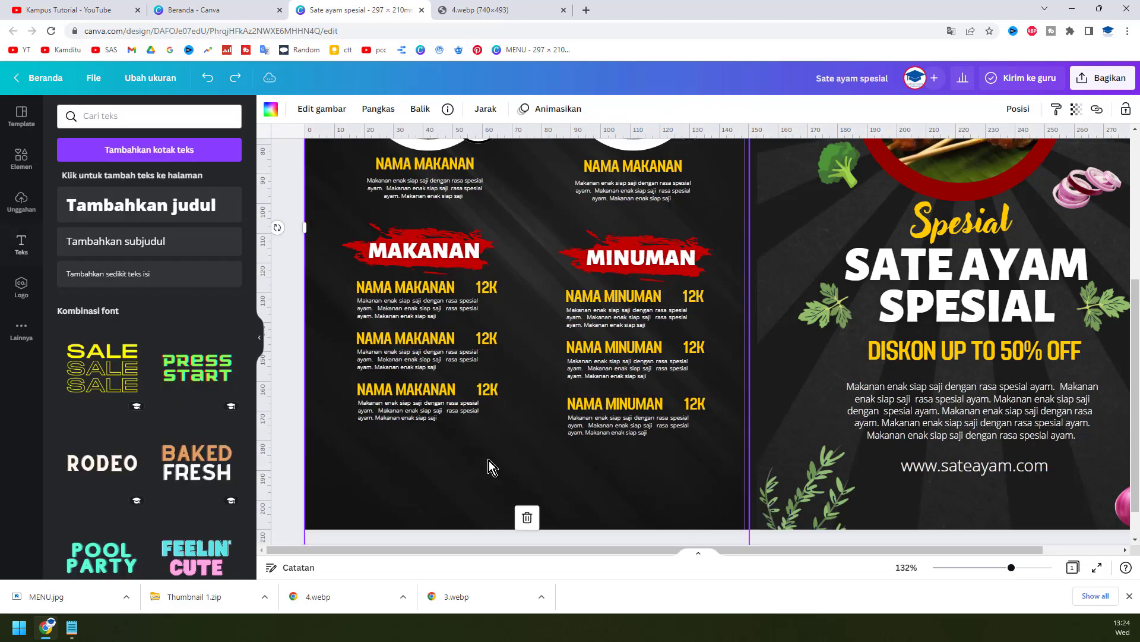
Nudge the description under the 10k satay photo slightly down and align both "NAMA MAKANAN" captions beneath the photos to the same vertical middle
scroll(648, 434, up, 5)
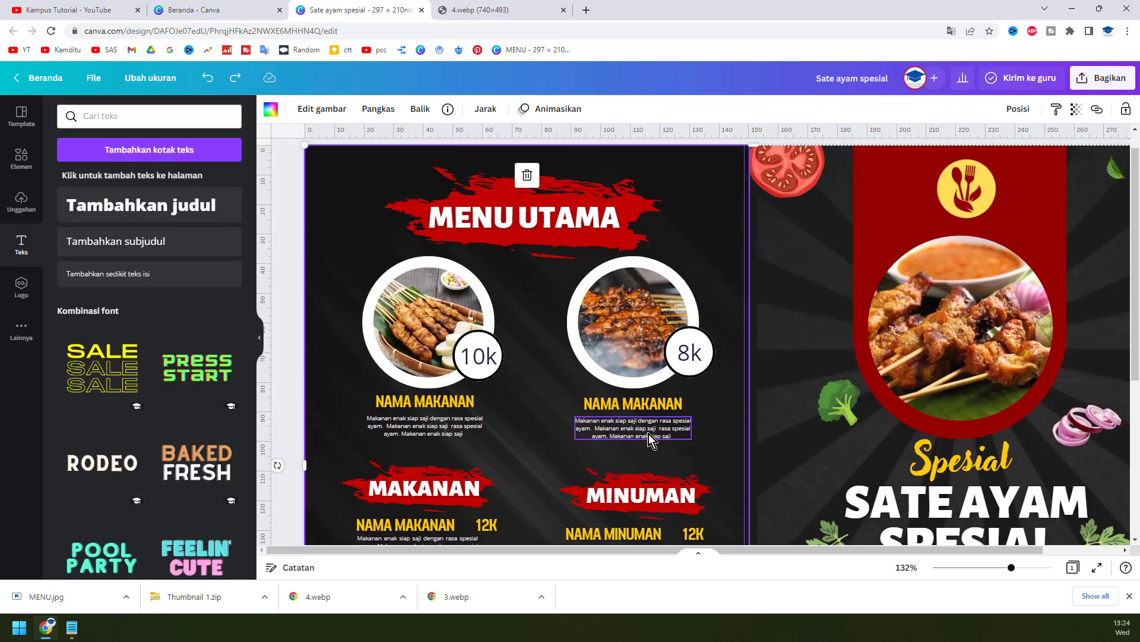
scroll(649, 434, down, 2)
click(459, 311)
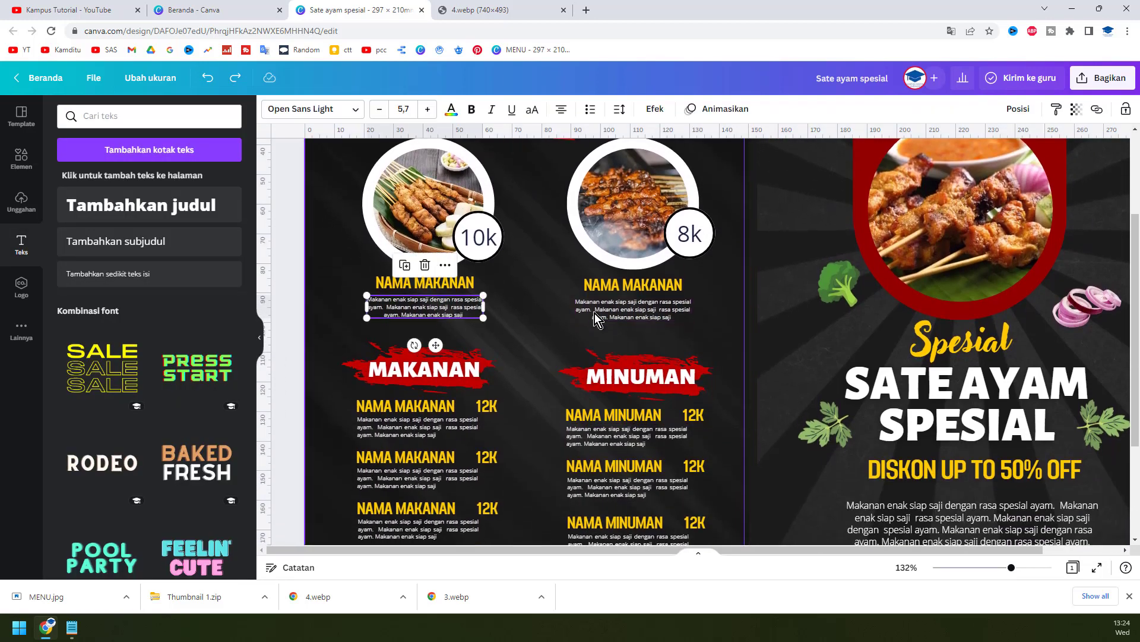
drag(422, 297, 421, 302)
click(424, 283)
shift+click(632, 285)
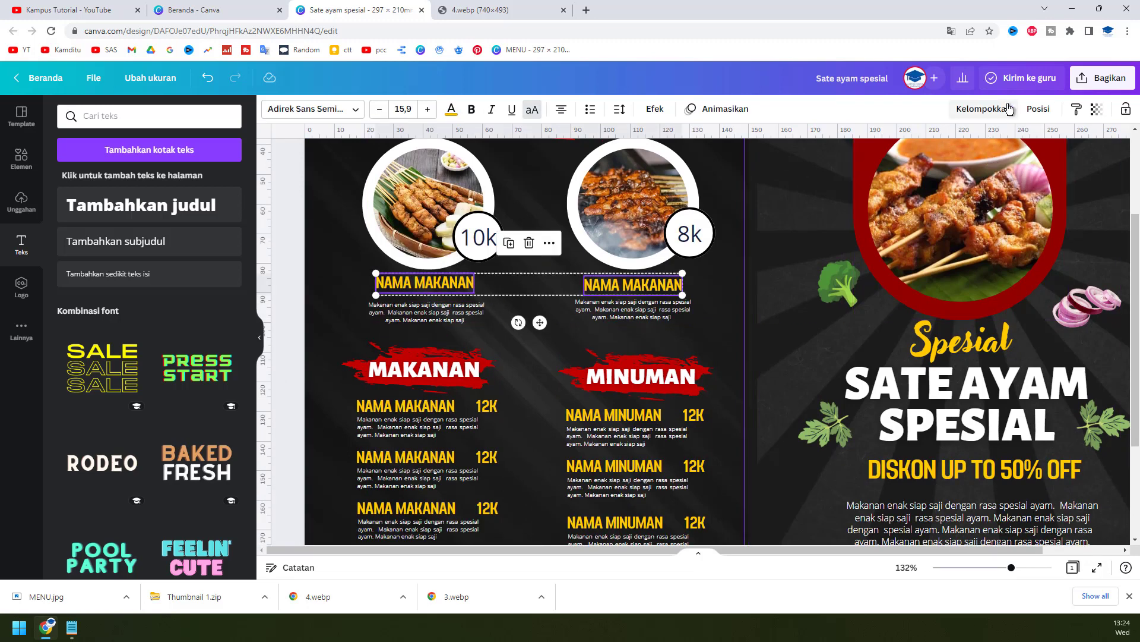
click(1039, 109)
click(891, 219)
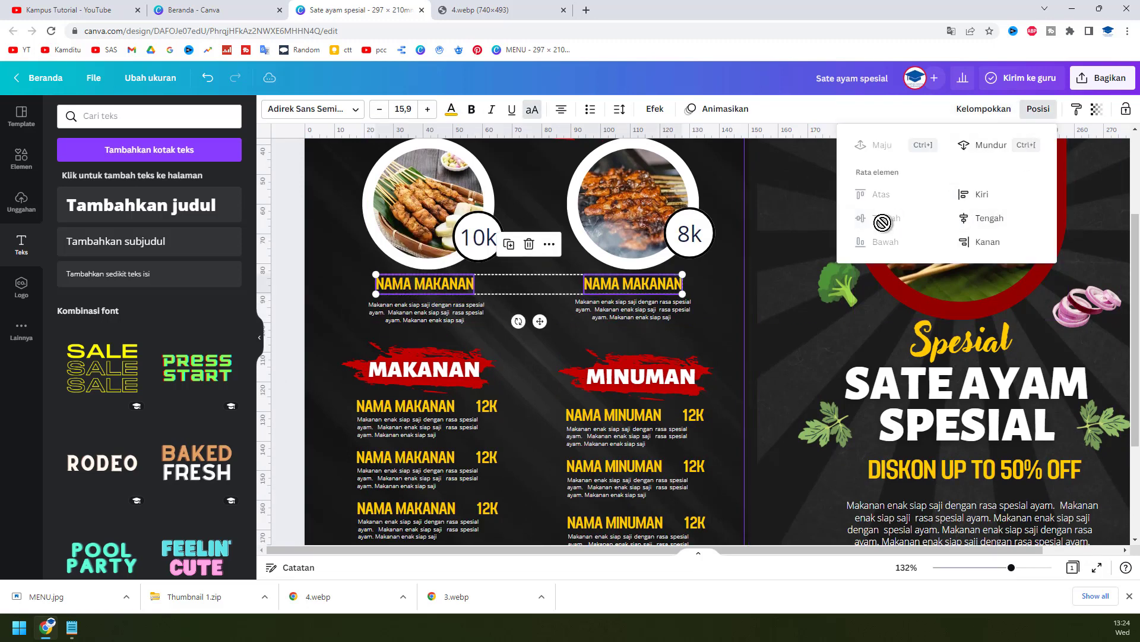
key(Escape)
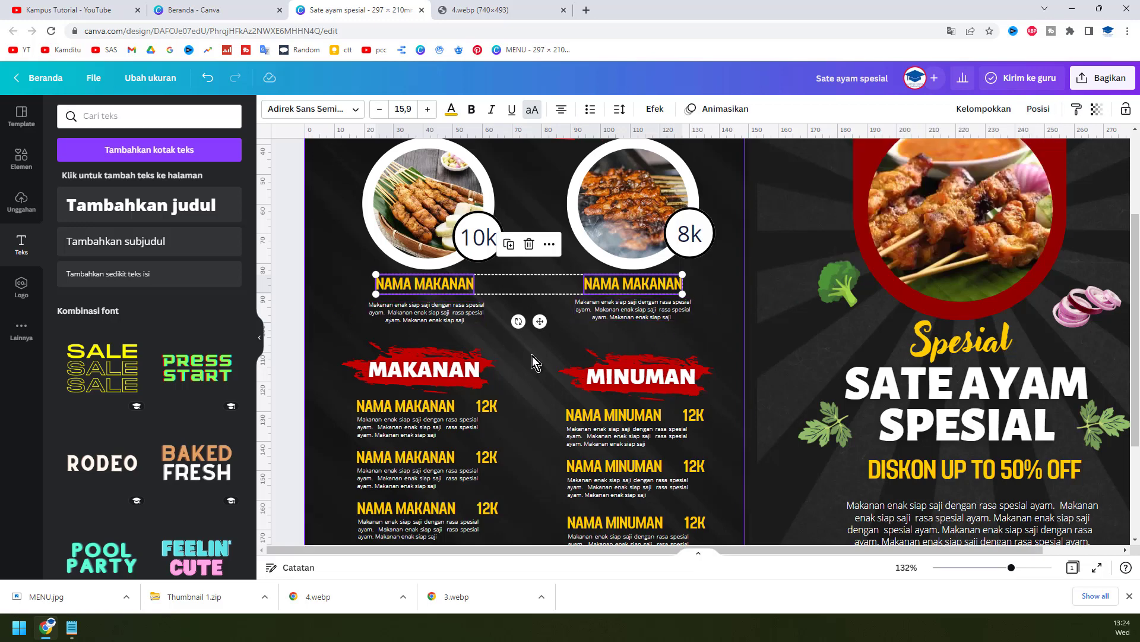
Duplicate the "DISKON UP TO 50% OFF" text and place the copy centred below the item lists on the menu page
scroll(530, 355, down, 3)
click(977, 312)
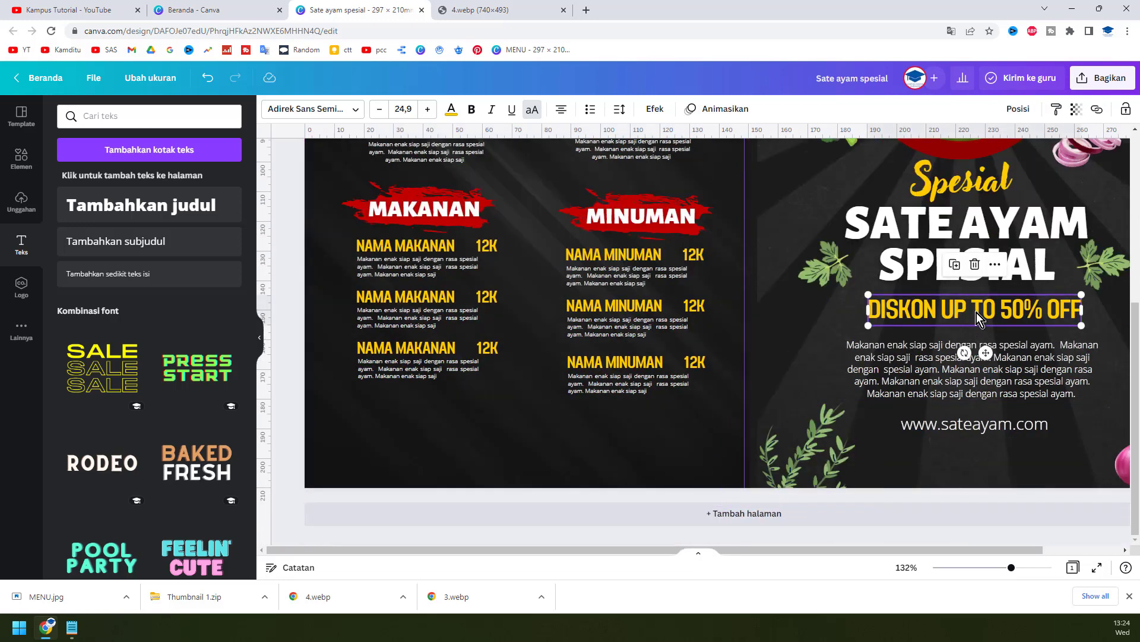
key(ctrl+d)
drag(993, 317, 520, 420)
click(523, 419)
Replace the copied discount text with "DELIVERY ORDER" followed by the order phone number
key(ctrl+a)
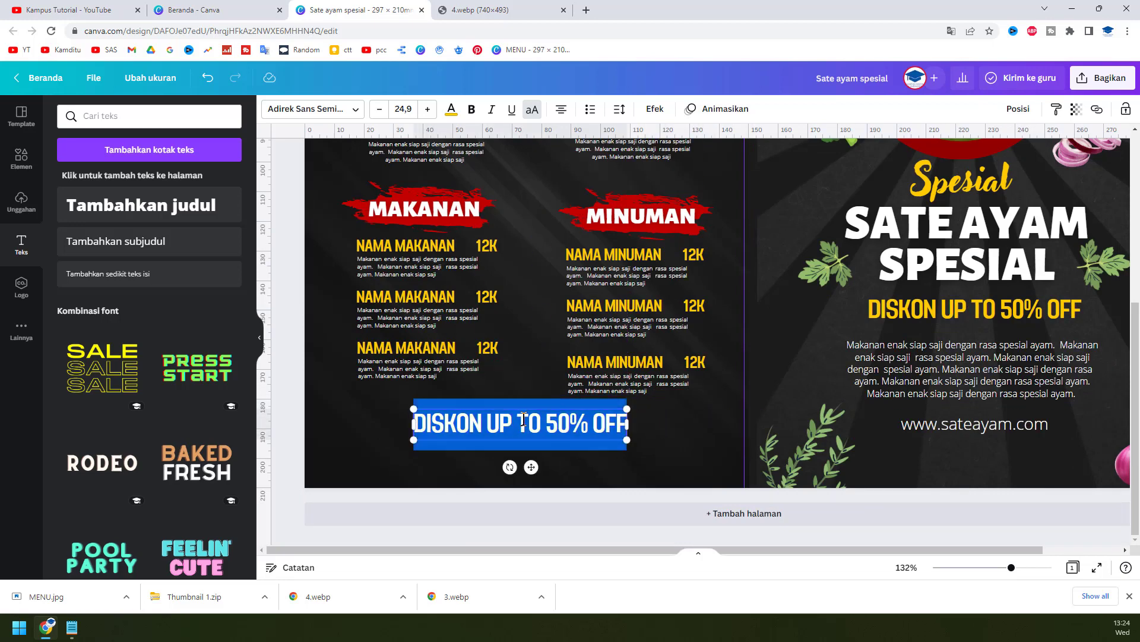
text(DELIVERY ORDER 085-777-)
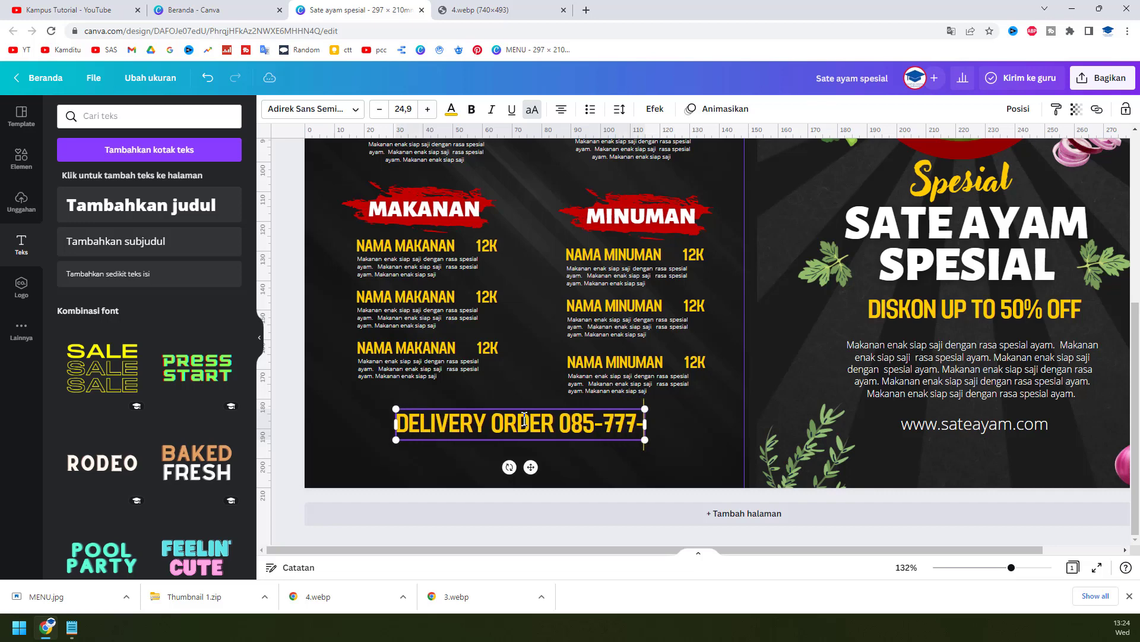
text(666-555)
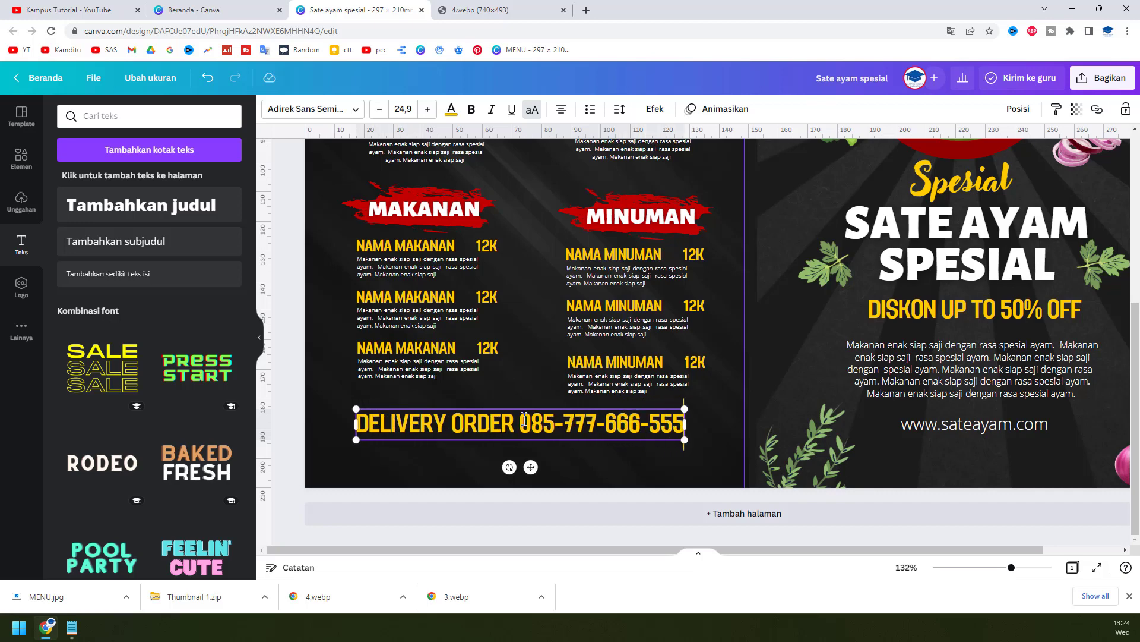
text(-888)
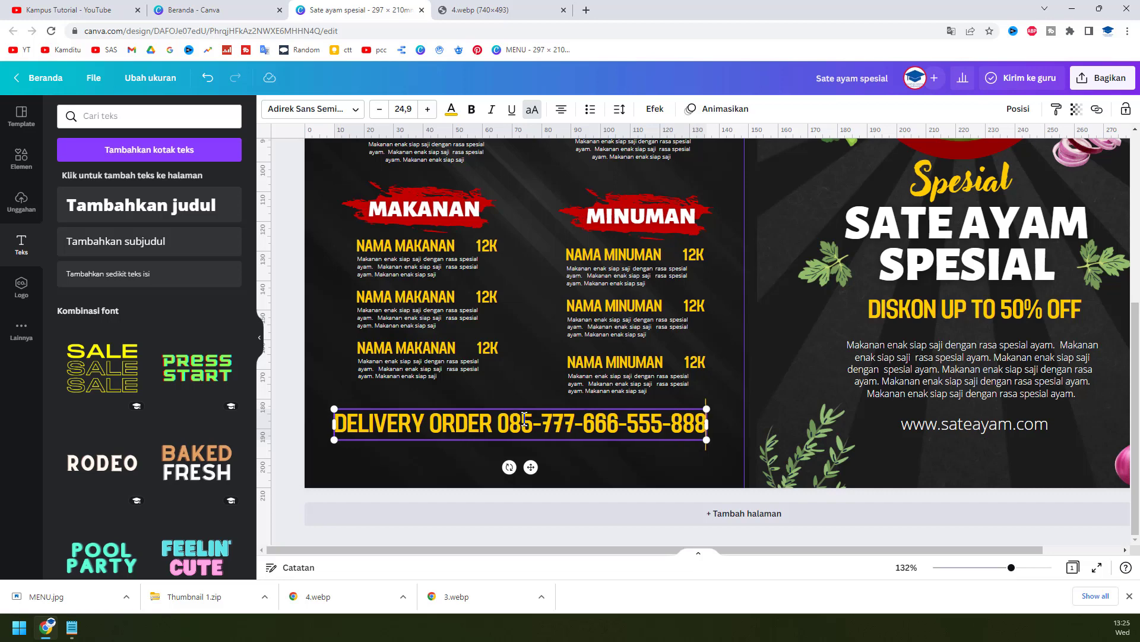
key(BackSpace)
key(BackSpace)
key(BackSpace)
key(BackSpace)
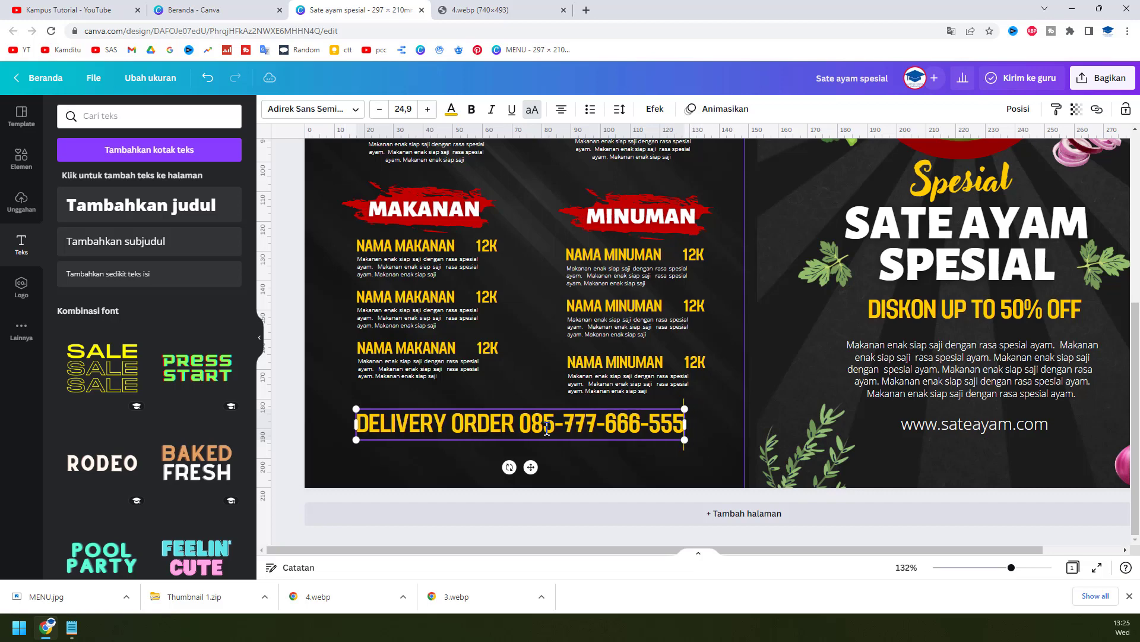
Colour the phone number in the delivery line white and shrink the whole line to font size 17.3
drag(525, 424, 689, 424)
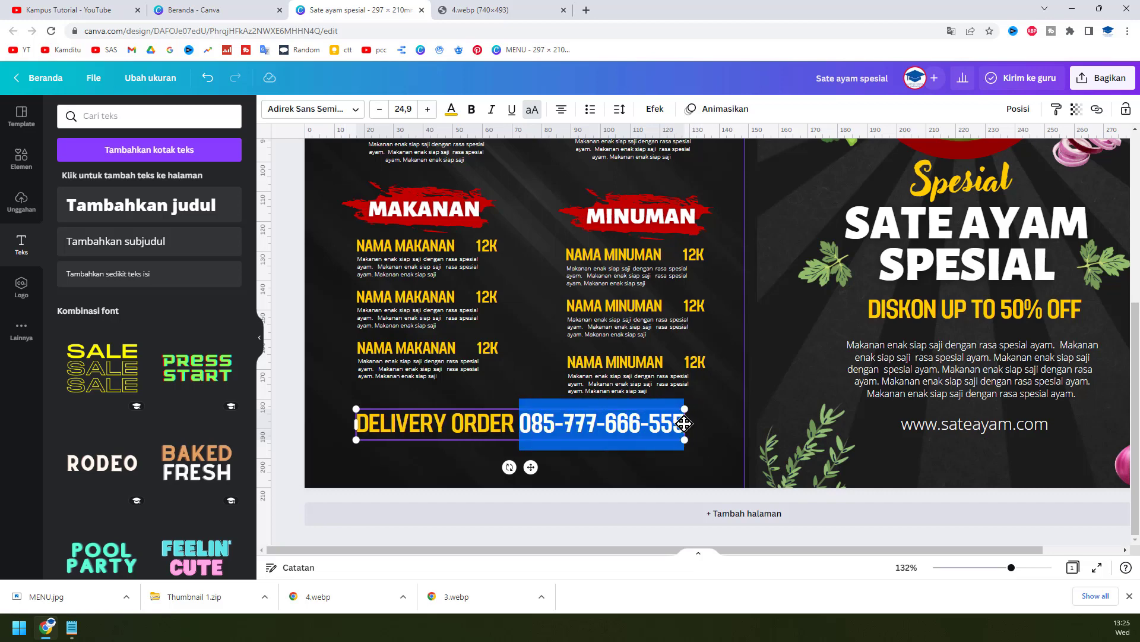
click(451, 109)
click(165, 235)
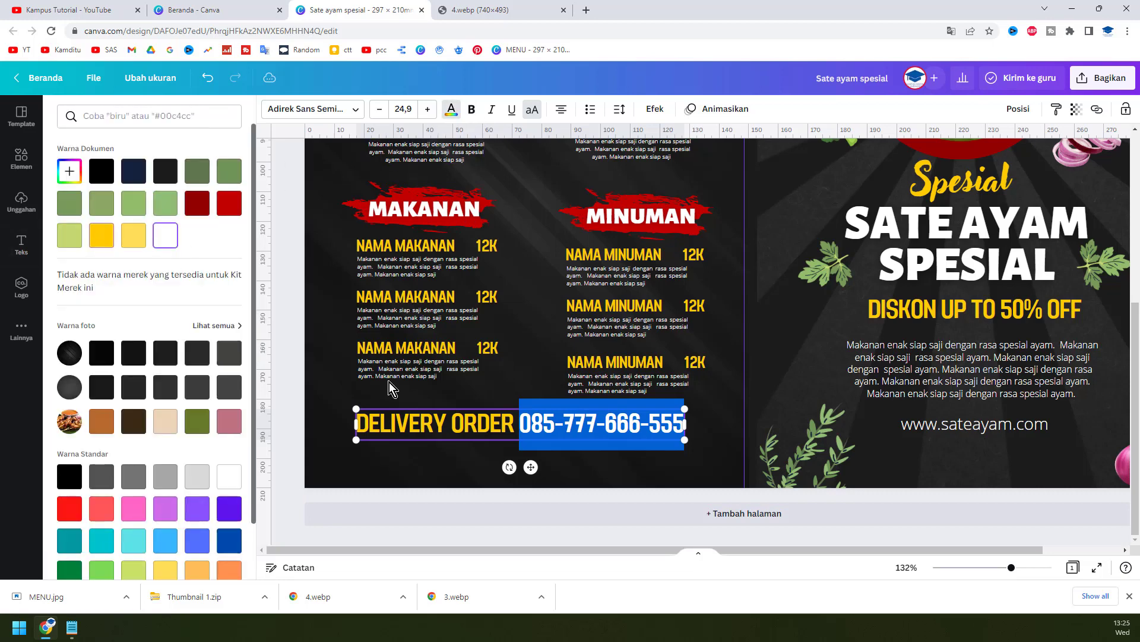
click(485, 422)
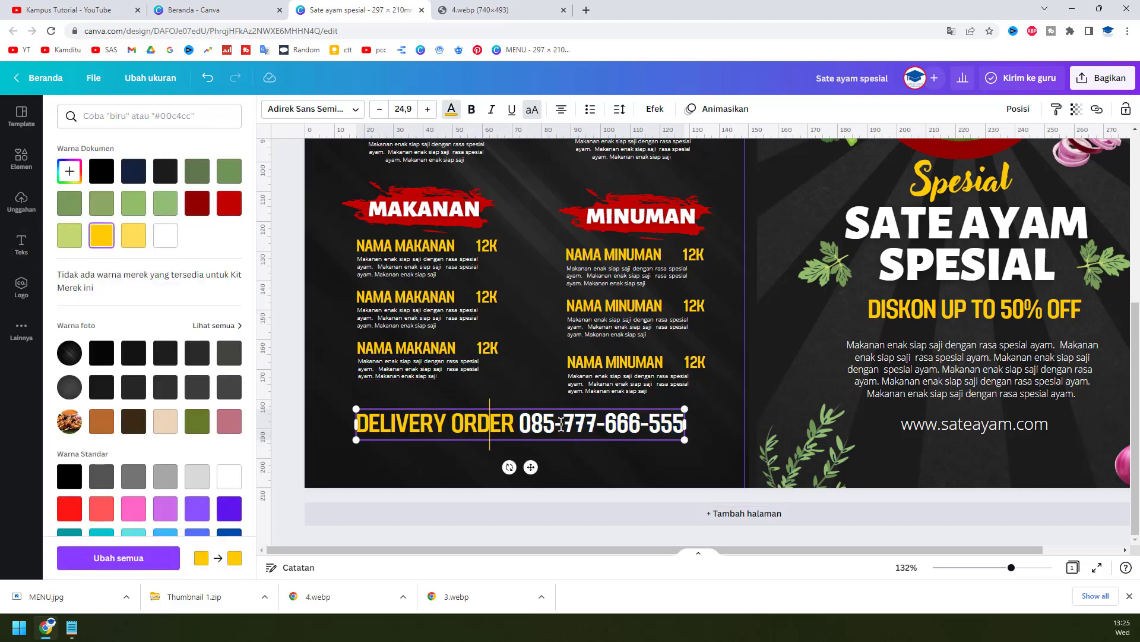
drag(685, 440, 638, 434)
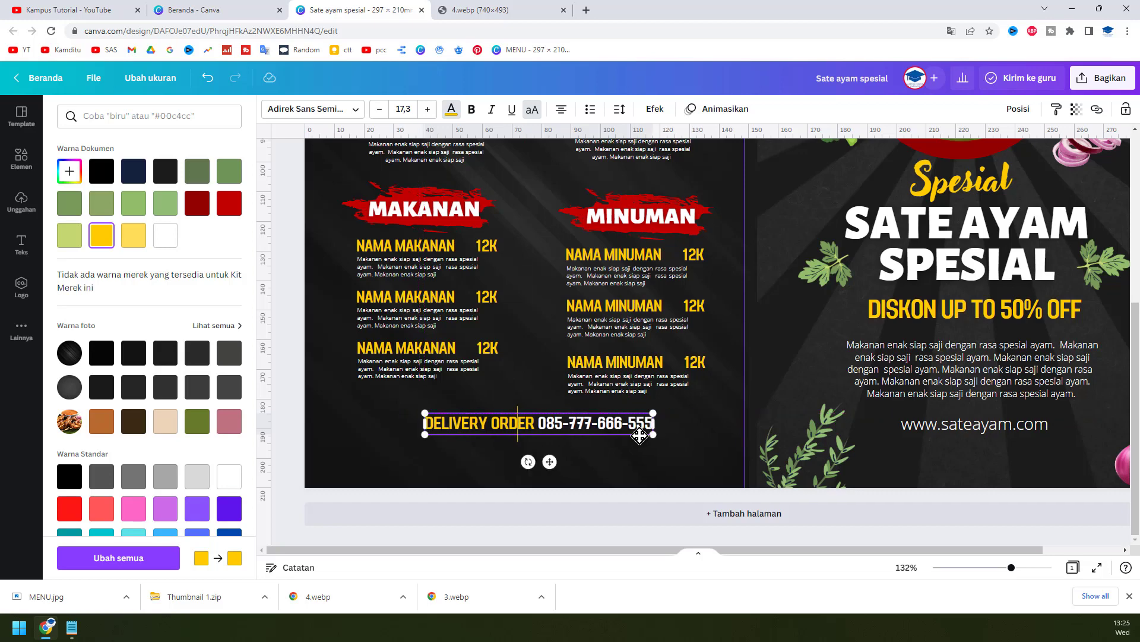
click(965, 428)
key(ctrl+d)
drag(990, 430, 544, 437)
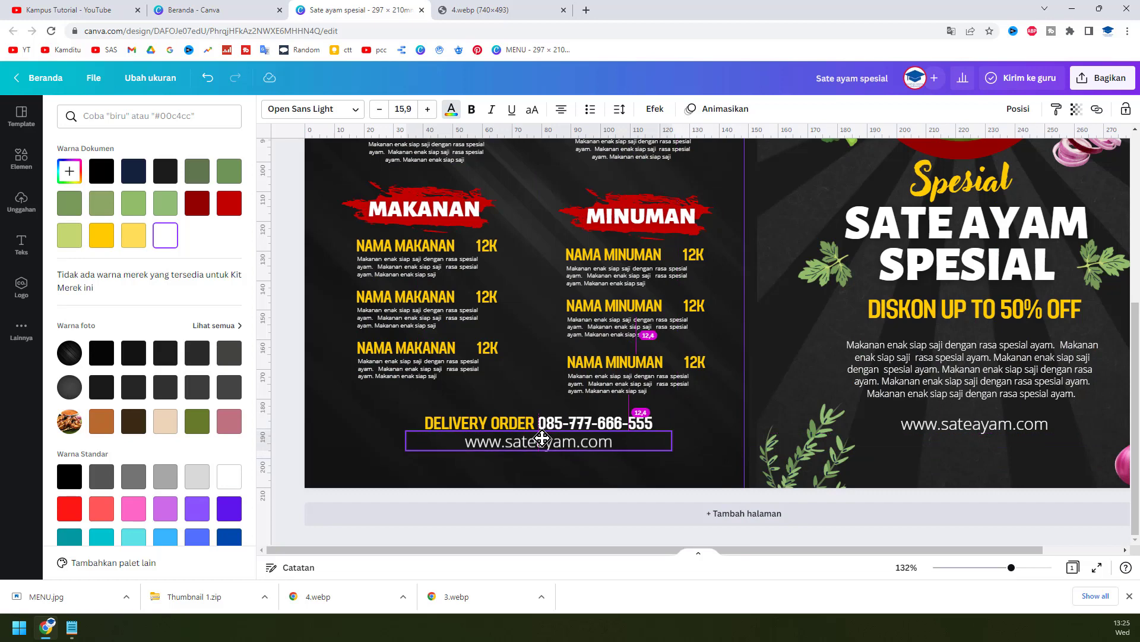
drag(542, 442, 542, 442)
Place a copy of the leaves in the menu page's upper-left corner and a copy of the tomato slice in its lower-left corner
scroll(570, 416, down, 5)
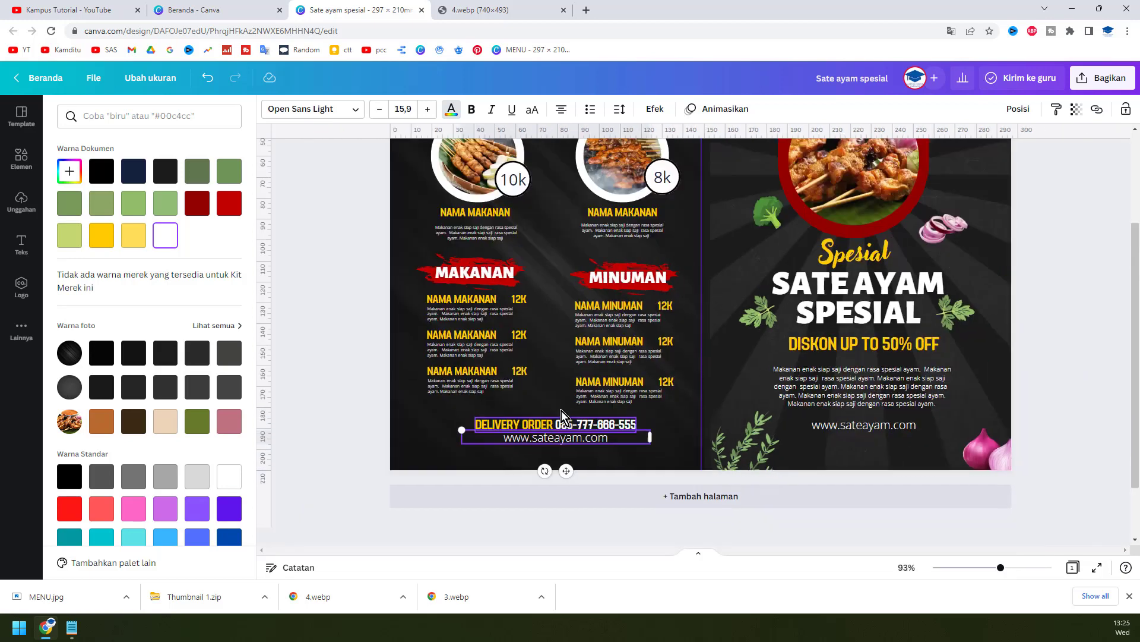
scroll(654, 357, up, 1)
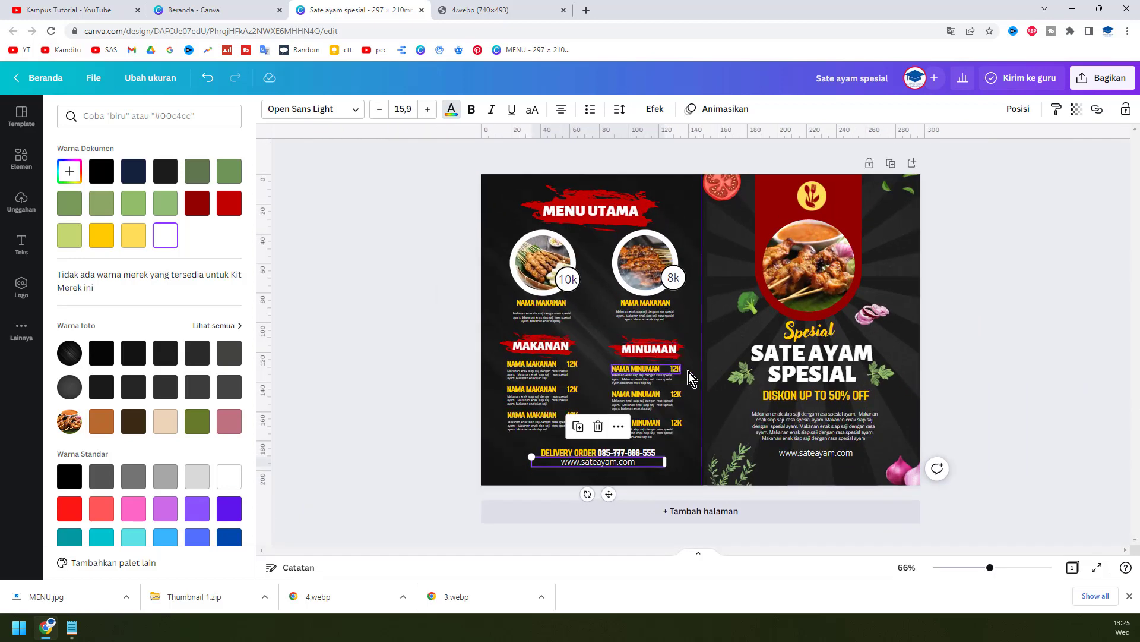
drag(898, 192, 463, 195)
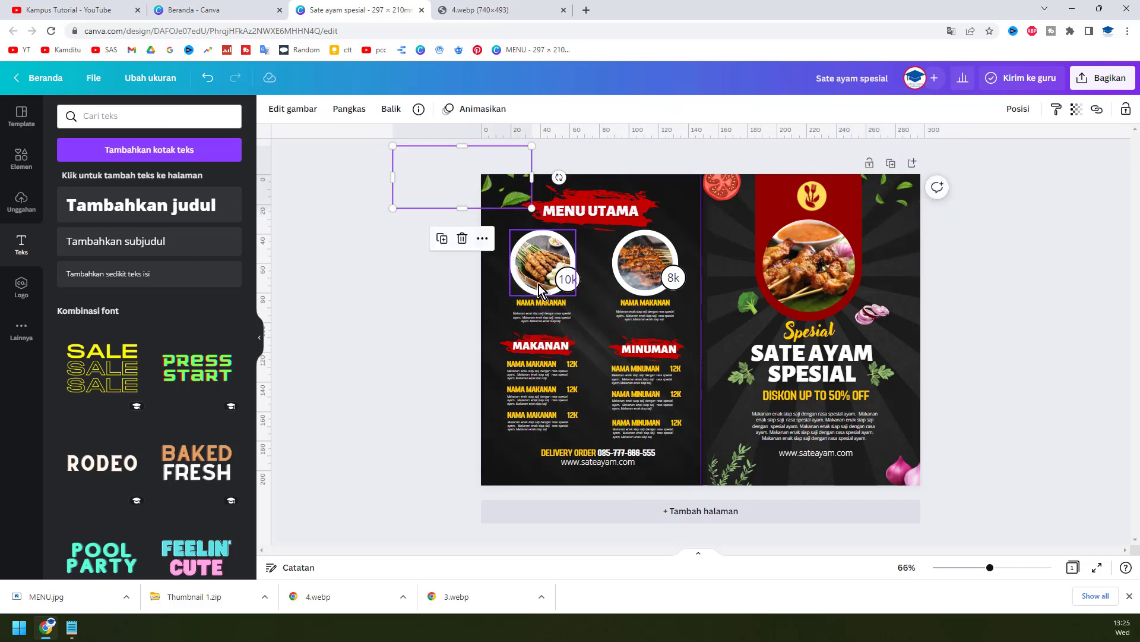
click(728, 191)
key(ctrl+d)
drag(733, 191, 497, 478)
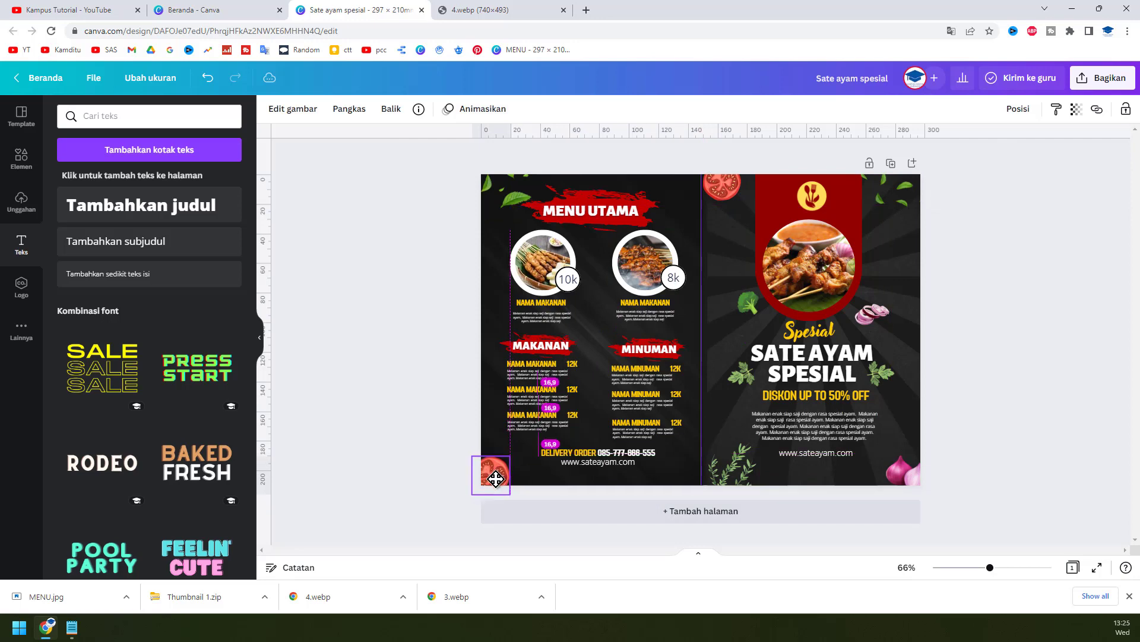
click(991, 380)
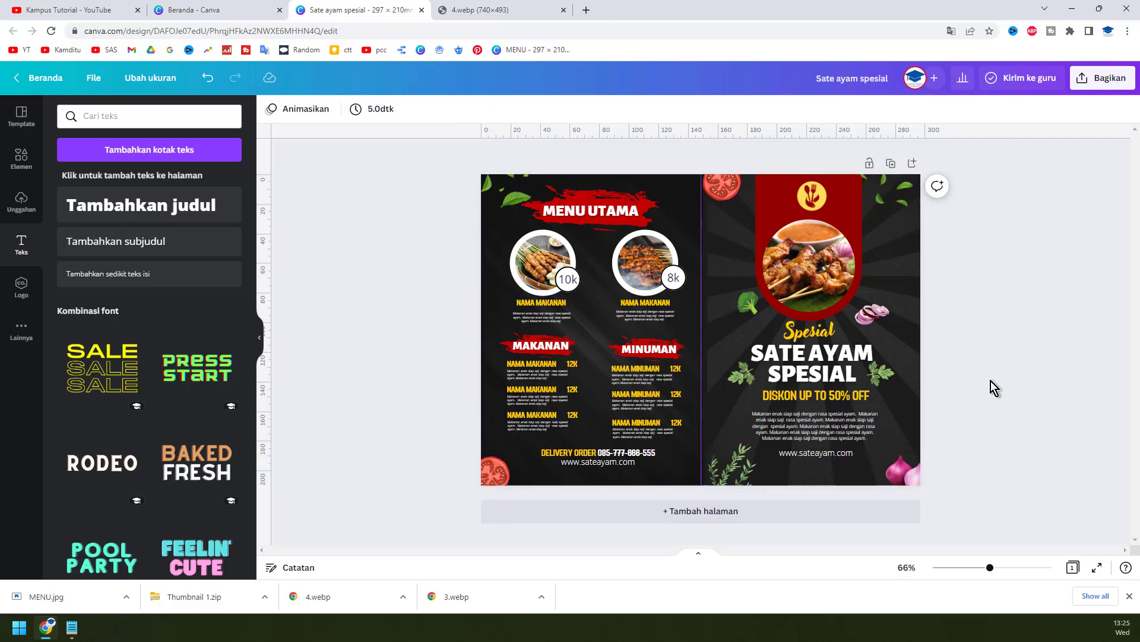